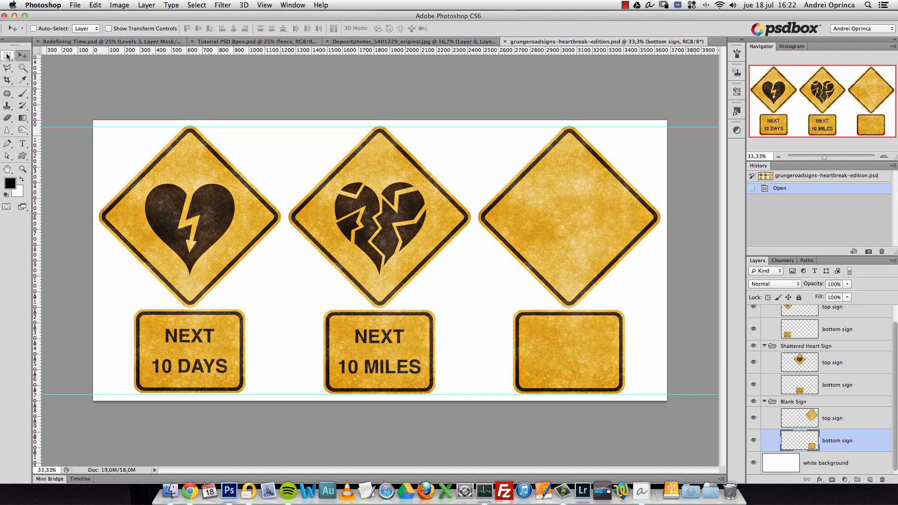
# Step: Show only the Shattered Heart Sign group and copy its top sign and bottom sign layers into Tutorial PSD Bpox.psd
pyautogui.keyDown('alt'); pyautogui.click(753, 346); pyautogui.keyUp('alt')
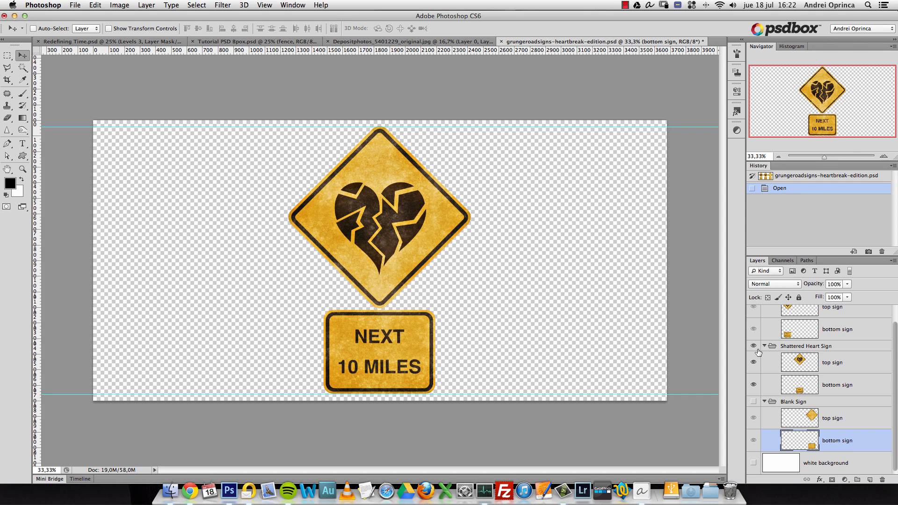
pyautogui.doubleClick(830, 366)
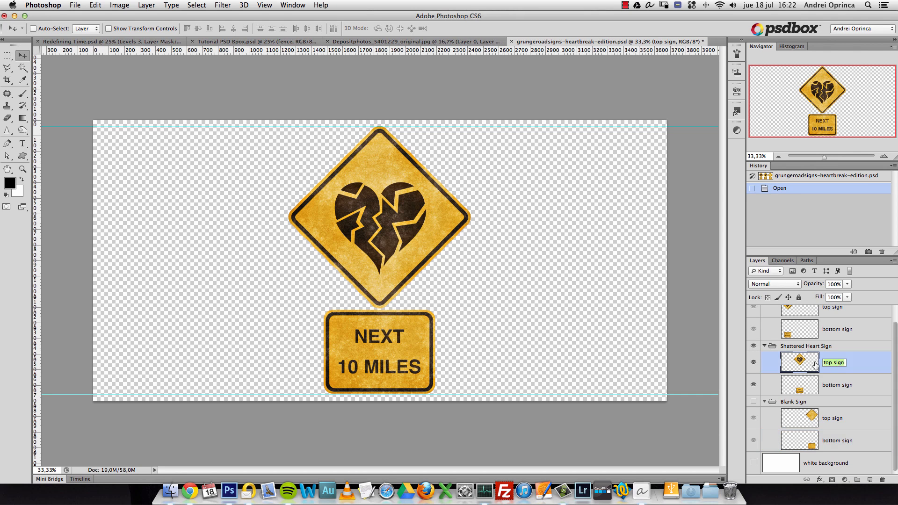
pyautogui.click(880, 363)
pyautogui.click(7, 68)
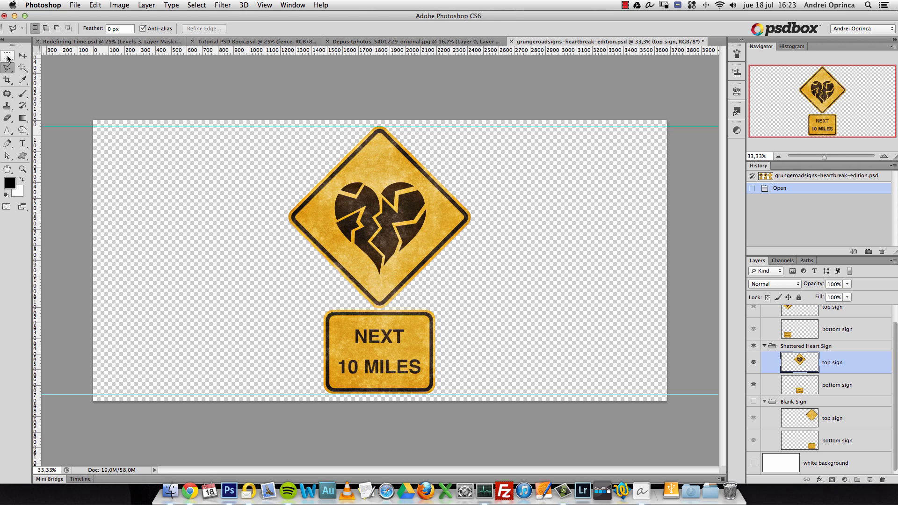
pyautogui.keyDown('shift'); pyautogui.click(837, 384); pyautogui.keyUp('shift')
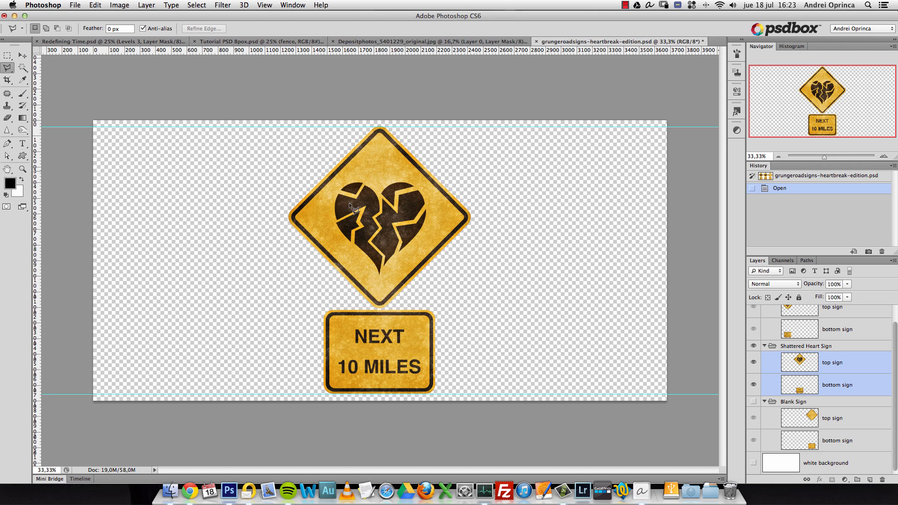
pyautogui.press('v')
pyautogui.moveTo(397, 178)
pyautogui.mouseDown()
pyautogui.moveTo(391, 109)
pyautogui.moveTo(253, 43)
pyautogui.mouseUp()
pyautogui.moveTo(366, 166); pyautogui.dragTo(366, 166)
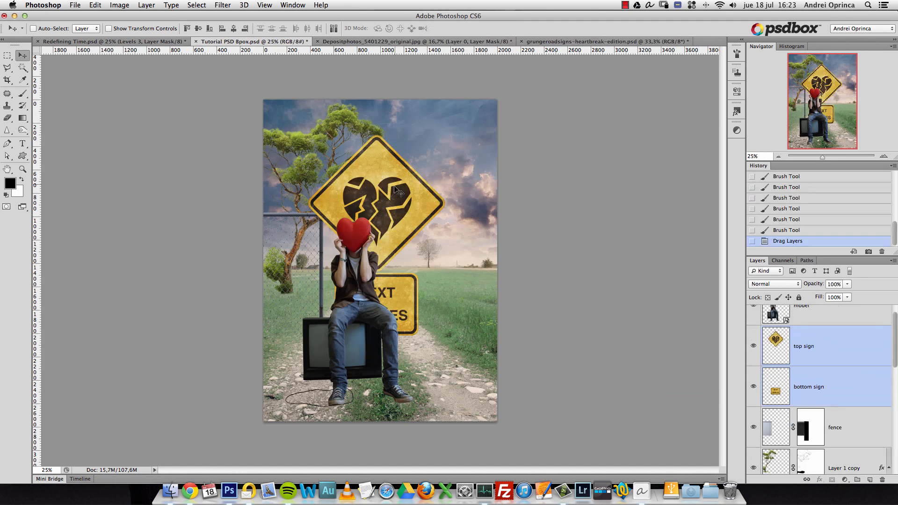
# Step: Close the Depositphotos tree image and the grungeroadsigns-heartbreak-edition.psd document without saving
pyautogui.click(362, 42)
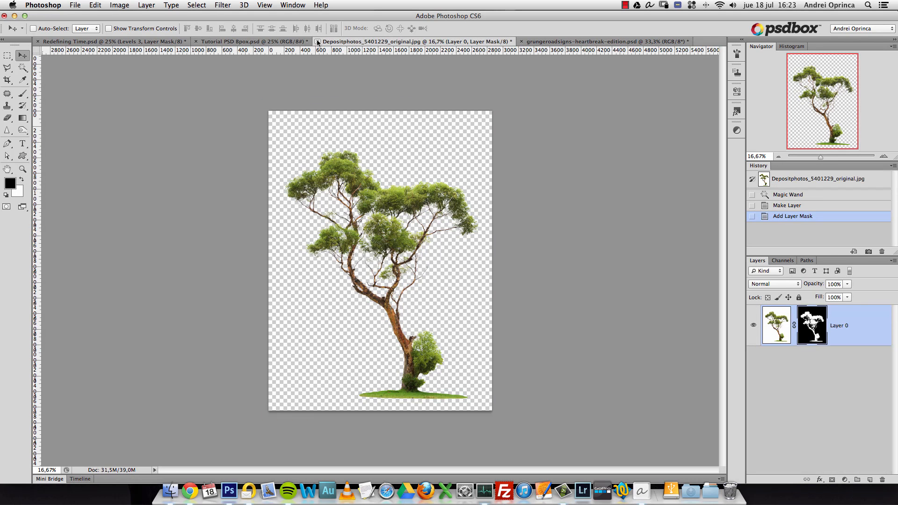
pyautogui.press('super+w')
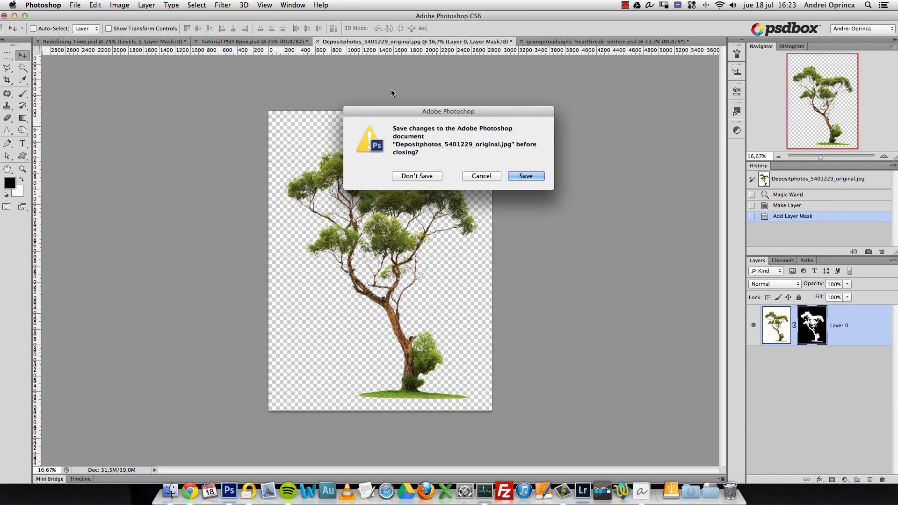
pyautogui.click(413, 177)
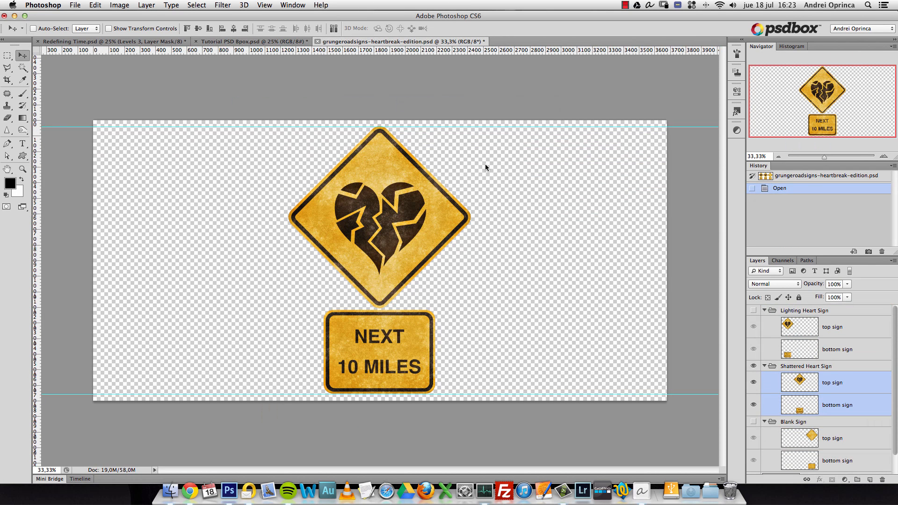
pyautogui.press('super+w')
pyautogui.click(434, 189)
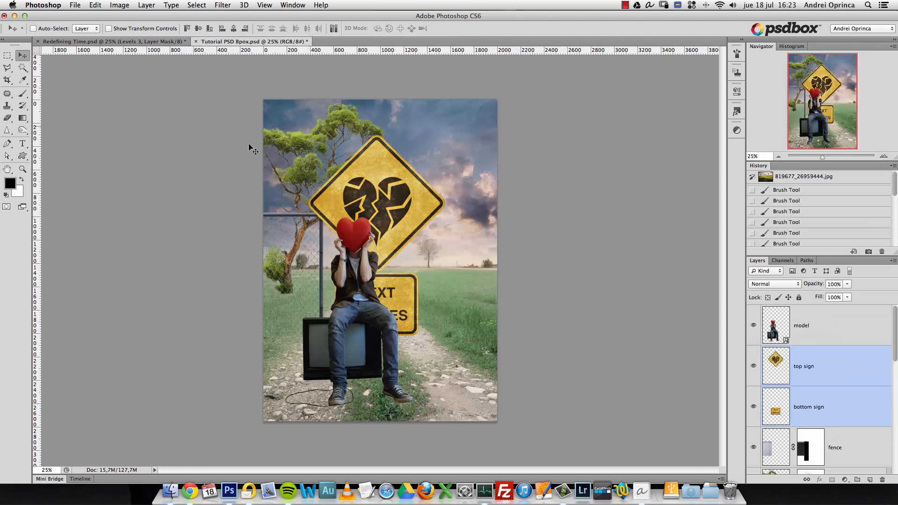
# Step: Shift both signs up and to the right of the man, and place their layers above the model layer
pyautogui.moveTo(429, 227); pyautogui.dragTo(463, 216)
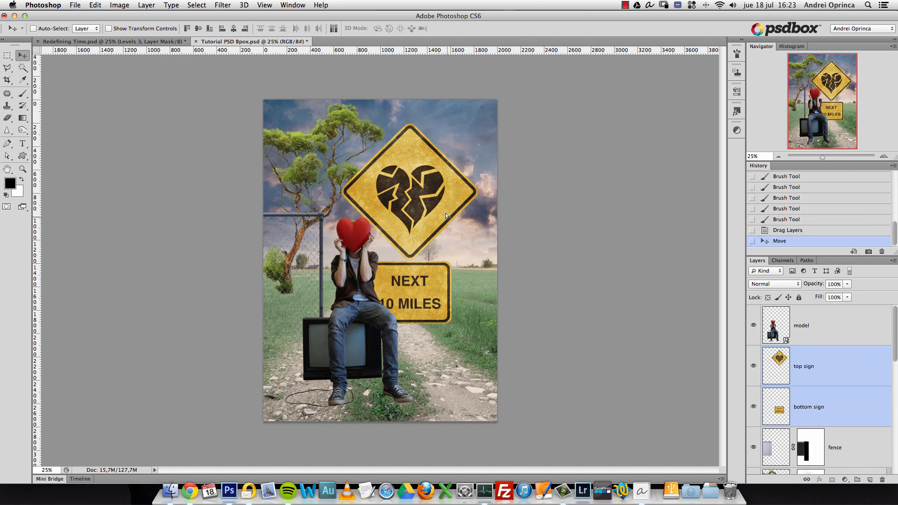
pyautogui.moveTo(814, 354); pyautogui.dragTo(837, 311)
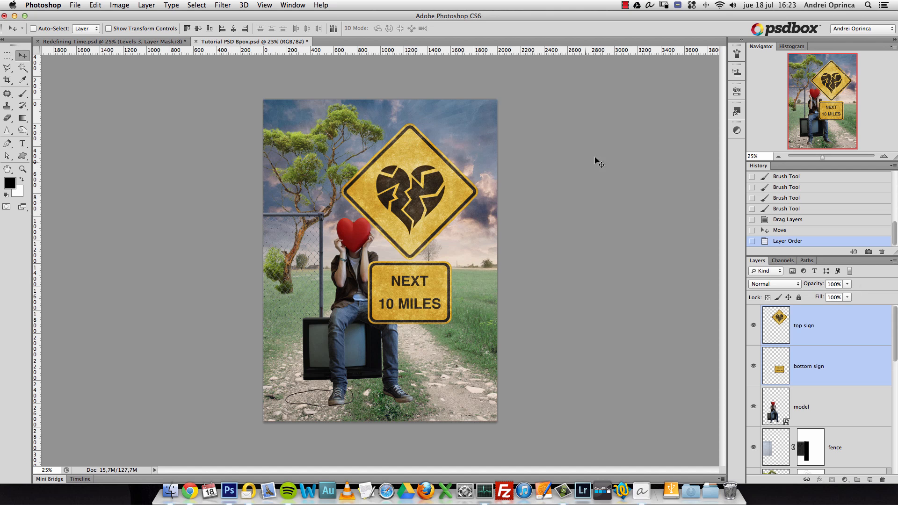
# Step: Convert the top sign and bottom sign layers into separate smart objects
pyautogui.click(835, 332)
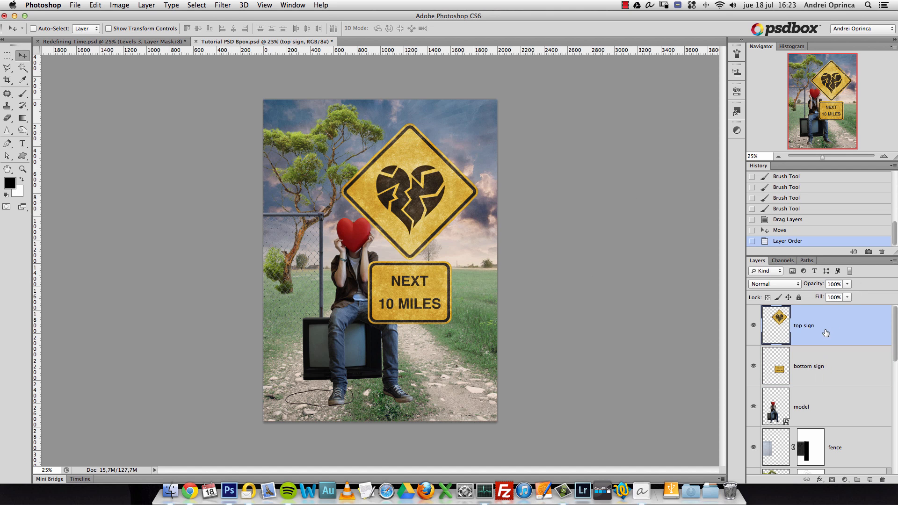
pyautogui.rightClick(836, 314)
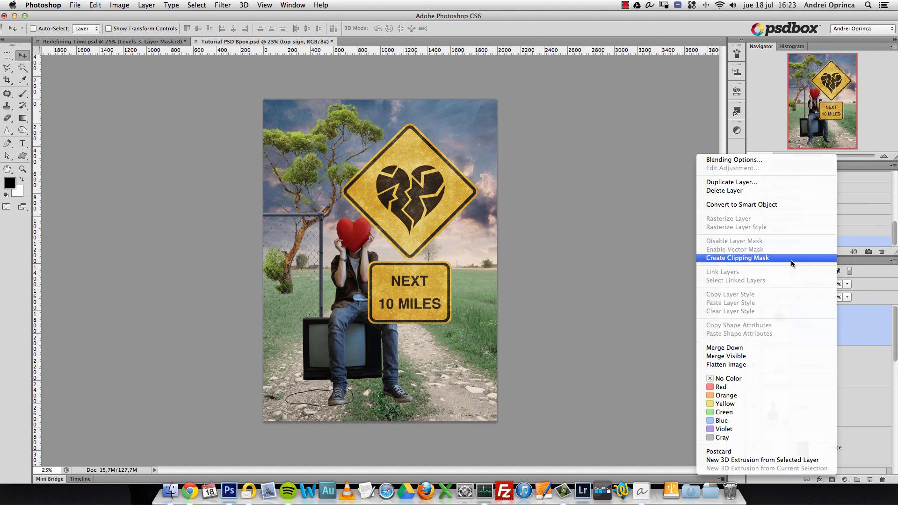
pyautogui.click(774, 209)
pyautogui.rightClick(827, 360)
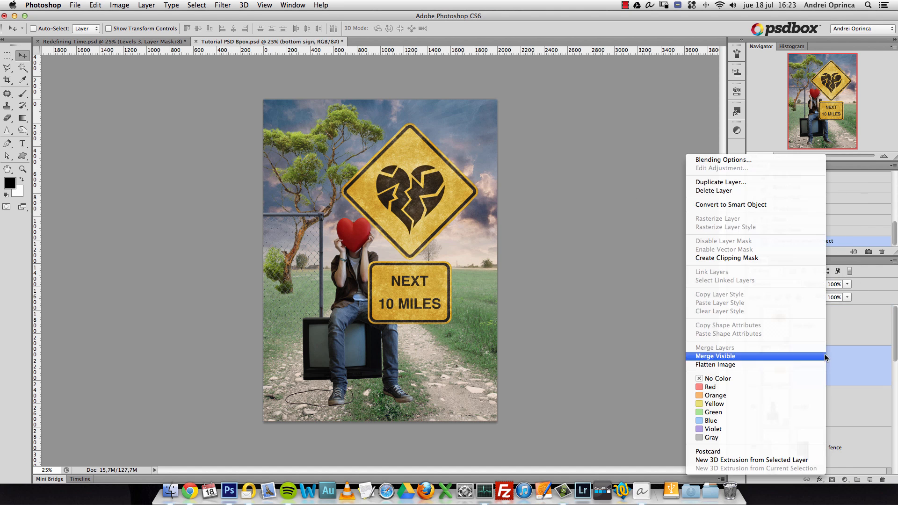
pyautogui.click(752, 207)
# Step: Scale the top sign down proportionally around its centre to about 22%
pyautogui.click(823, 329)
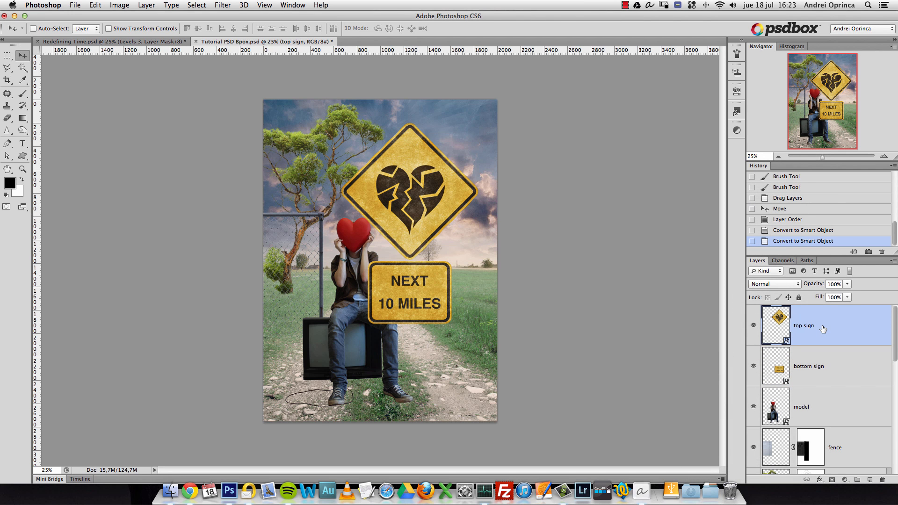
pyautogui.press('super+t')
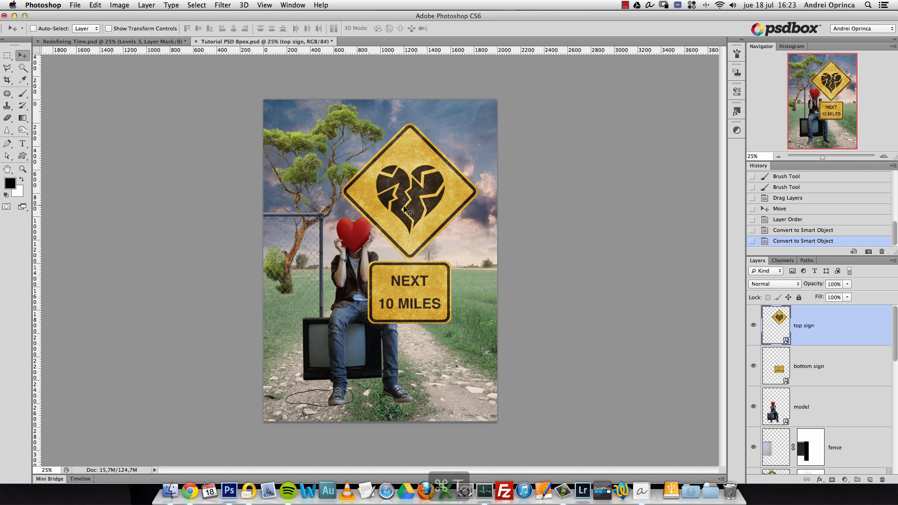
pyautogui.moveTo(481, 127); pyautogui.dragTo(420, 171)
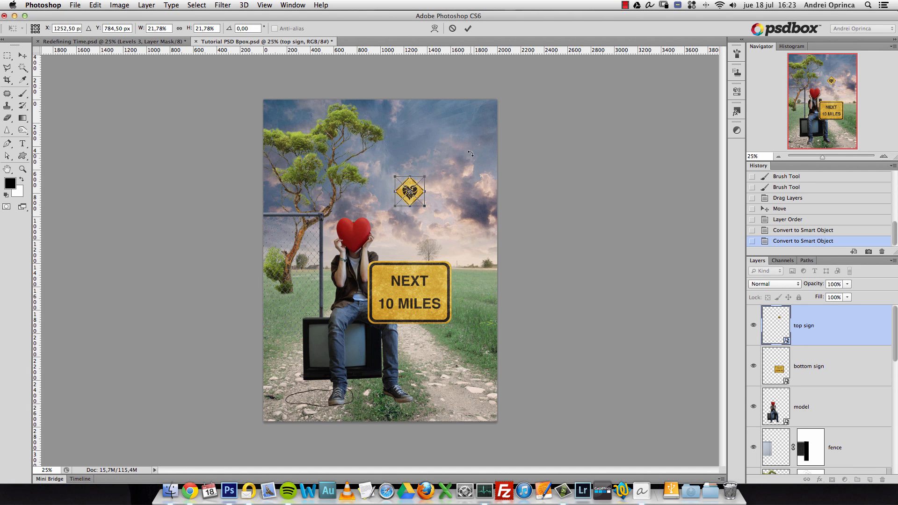
pyautogui.press('Return')
# Step: Move the top sign toward the image's right edge above the horizon and enlarge it to about 61%
pyautogui.keyDown('super'); pyautogui.click(411, 189); pyautogui.keyUp('super')
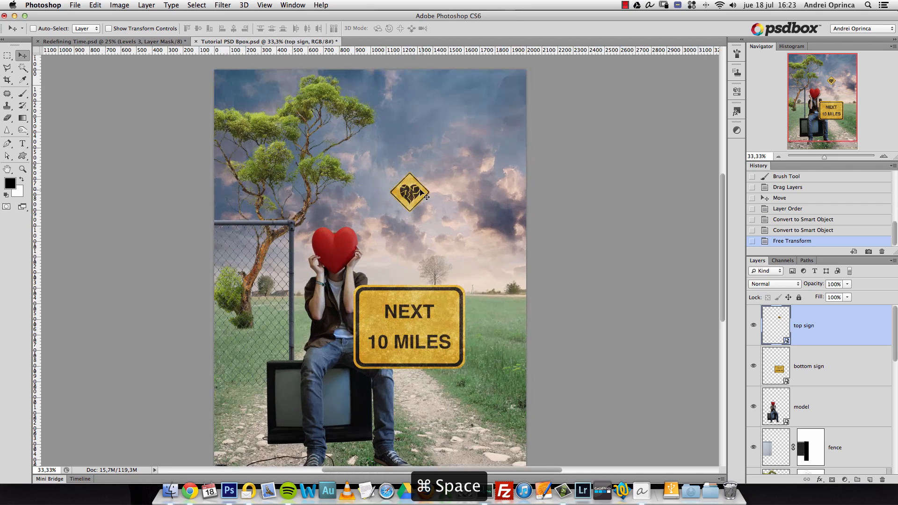
pyautogui.moveTo(446, 205); pyautogui.dragTo(500, 217)
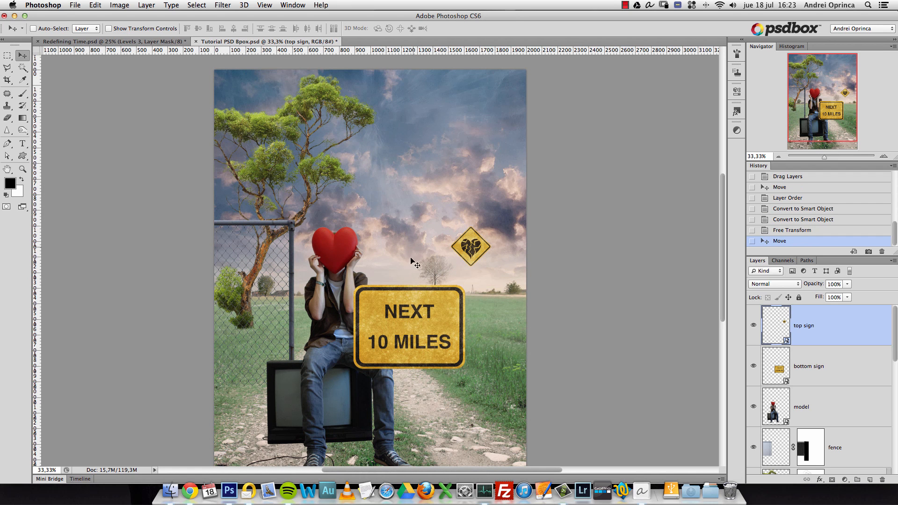
pyautogui.moveTo(893, 233)
pyautogui.mouseDown()
pyautogui.moveTo(895, 196)
pyautogui.moveTo(891, 238)
pyautogui.mouseUp()
pyautogui.press('super+t')
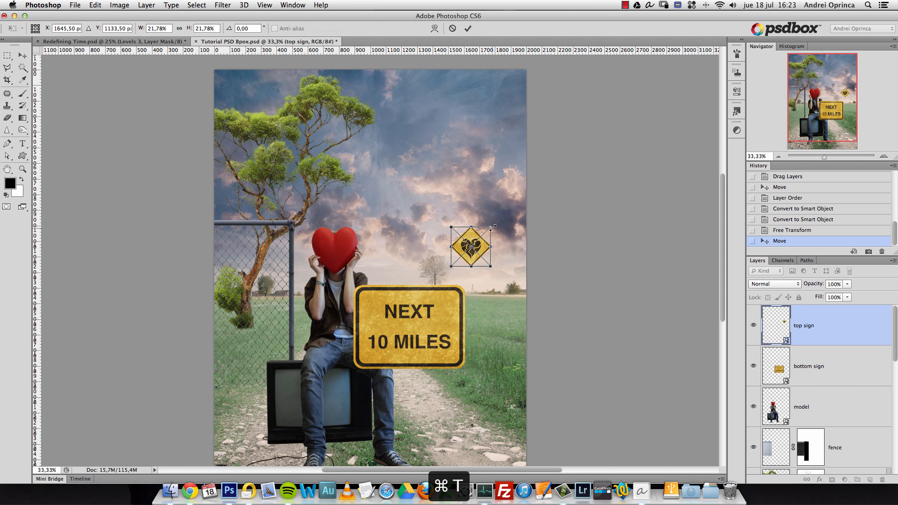
pyautogui.moveTo(493, 226); pyautogui.dragTo(514, 203)
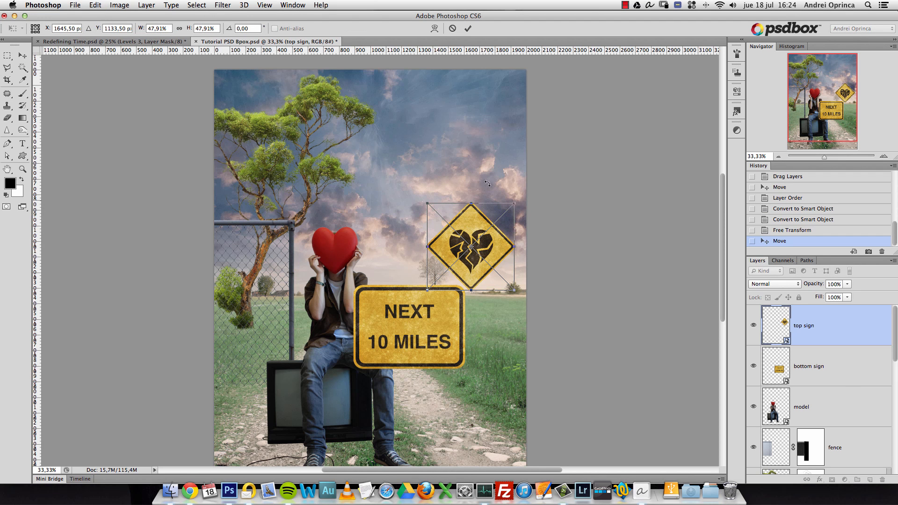
pyautogui.moveTo(515, 203); pyautogui.dragTo(527, 190)
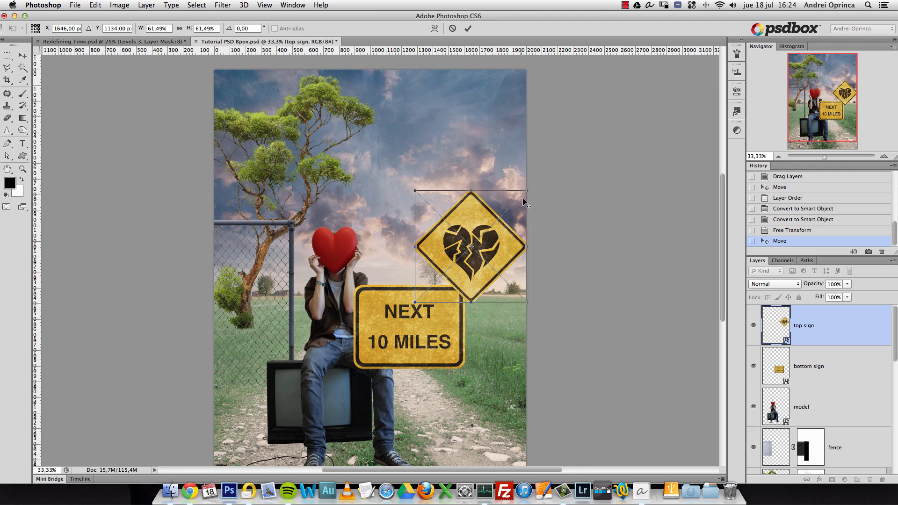
pyautogui.press('Return')
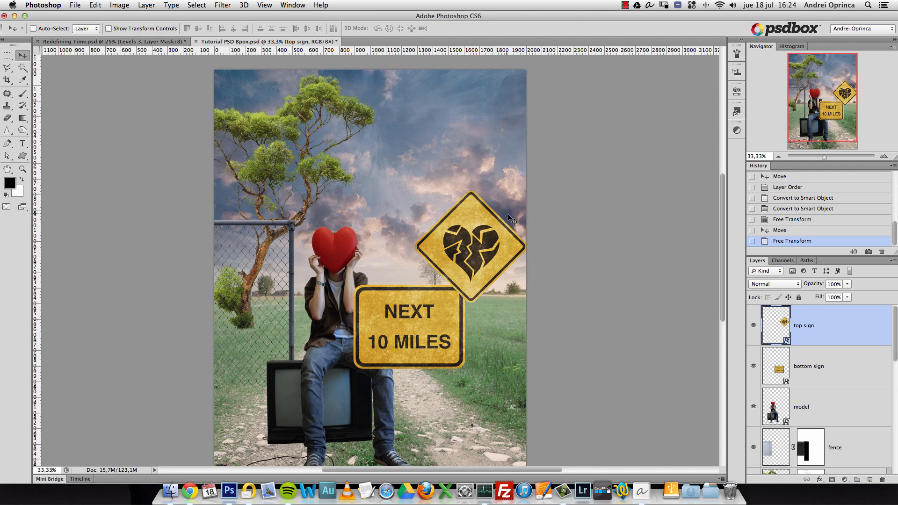
# Step: Try the top sign at 50% scale, settle on 40%, and move it up into the sky
pyautogui.press('super+1')
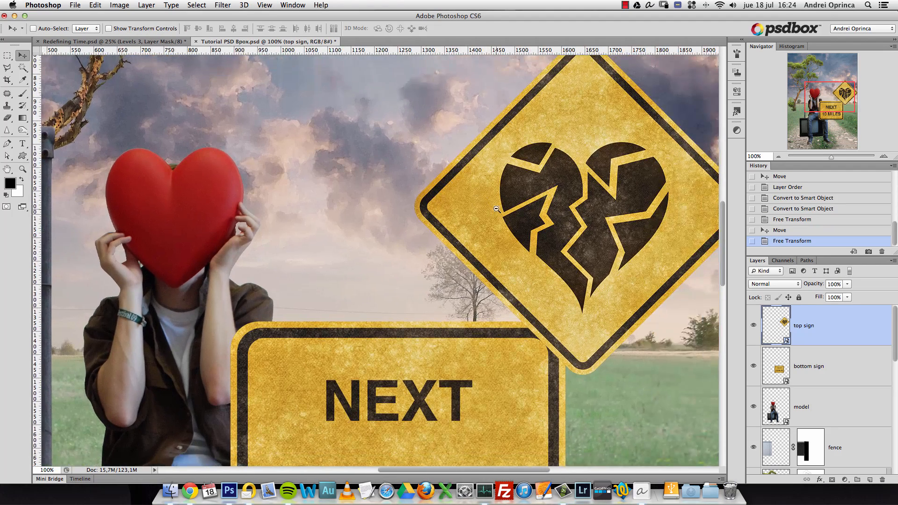
pyautogui.keyDown('alt'); pyautogui.click(499, 214); pyautogui.keyUp('alt')
pyautogui.keyDown('alt'); pyautogui.click(498, 211); pyautogui.keyUp('alt')
pyautogui.press('super+t')
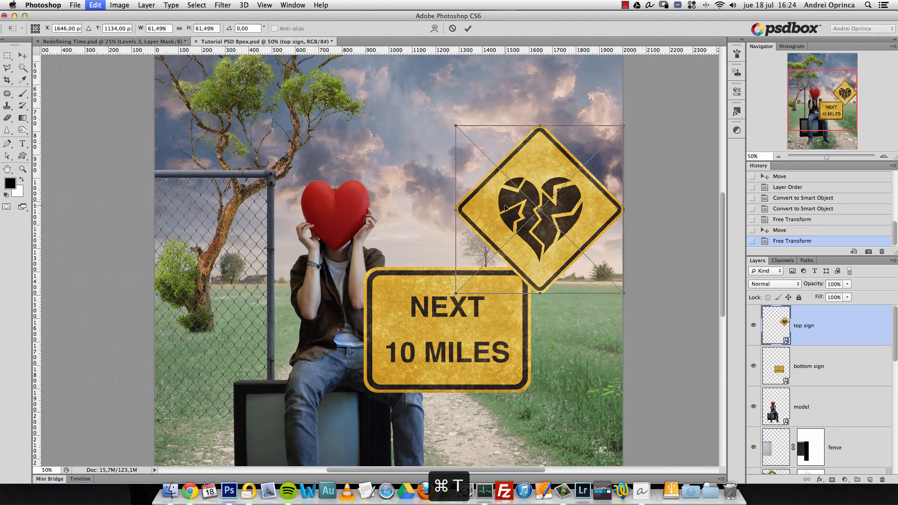
pyautogui.click(180, 29)
pyautogui.click(171, 29)
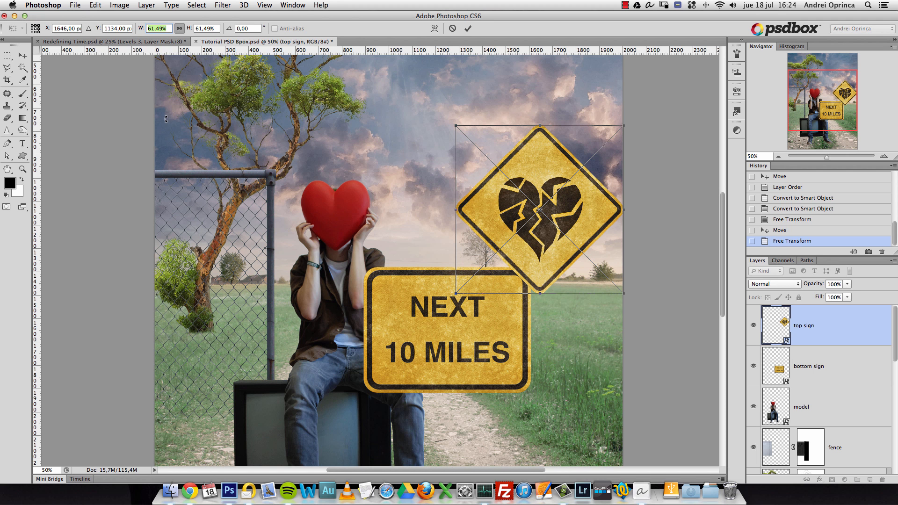
pyautogui.write('50')
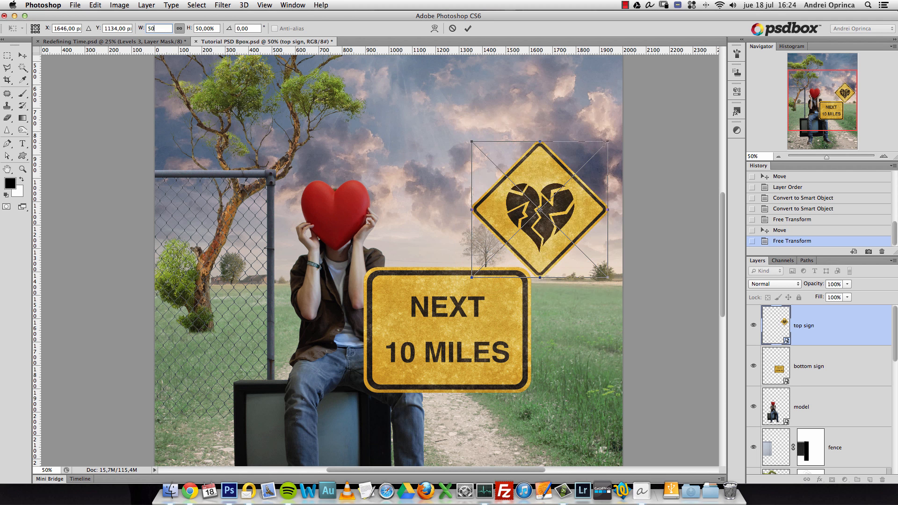
pyautogui.click(159, 27)
pyautogui.write('40')
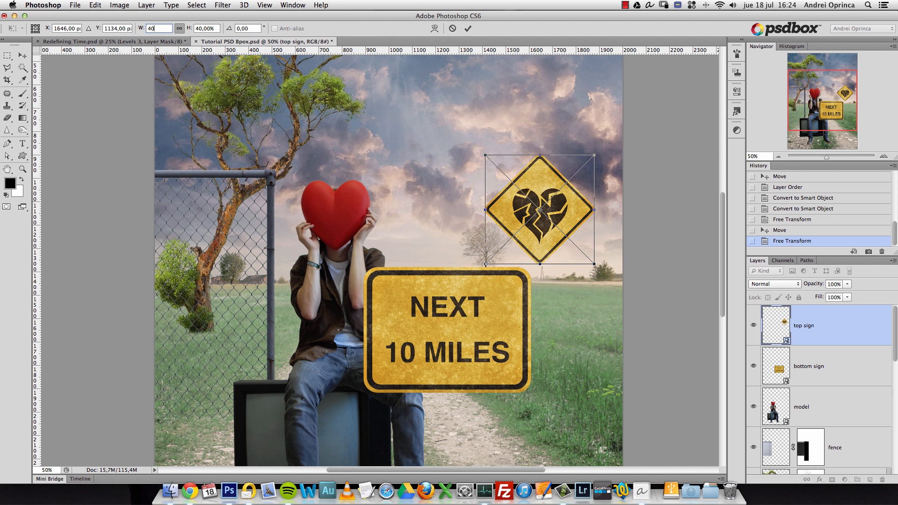
pyautogui.press('Return')
pyautogui.moveTo(551, 231); pyautogui.dragTo(548, 170)
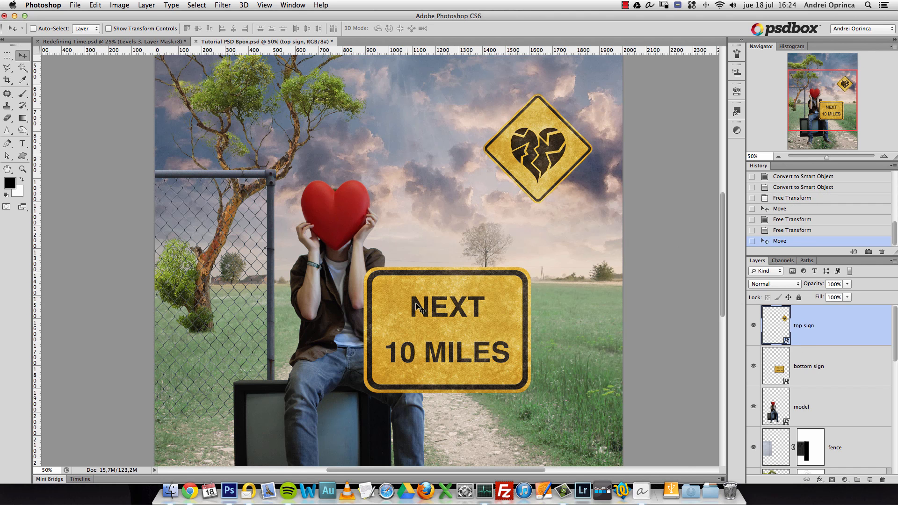
# Step: Delete the bottom sign layer with the NEXT 10 MILES plate
pyautogui.scroll(1, 406, 296)
pyautogui.click(842, 368)
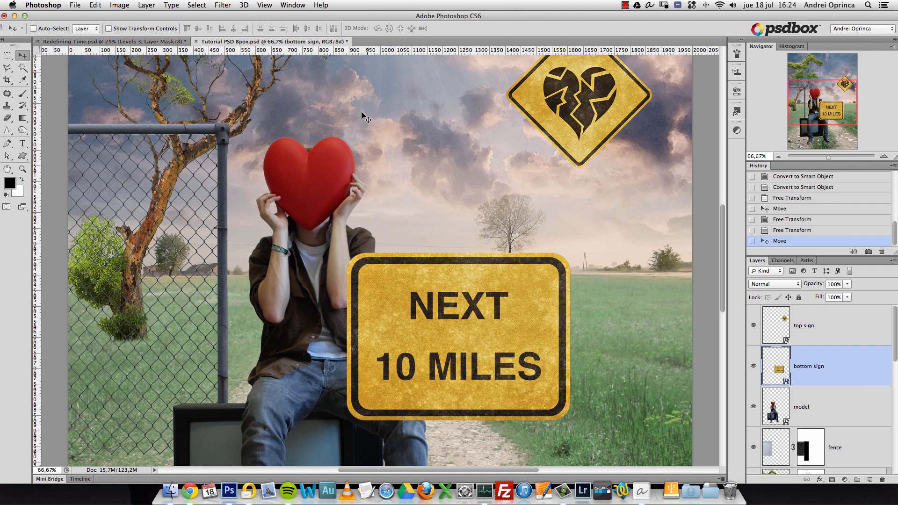
pyautogui.moveTo(863, 369); pyautogui.dragTo(882, 479)
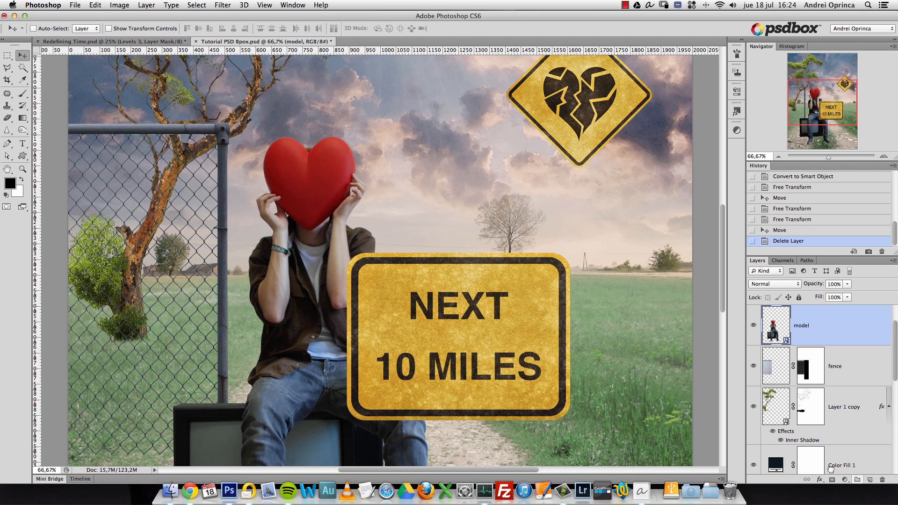
# Step: Reopen the grungeroadsigns-heartbreak-edition.psd document
pyautogui.click(75, 8)
pyautogui.moveTo(111, 60)
pyautogui.click(259, 62)
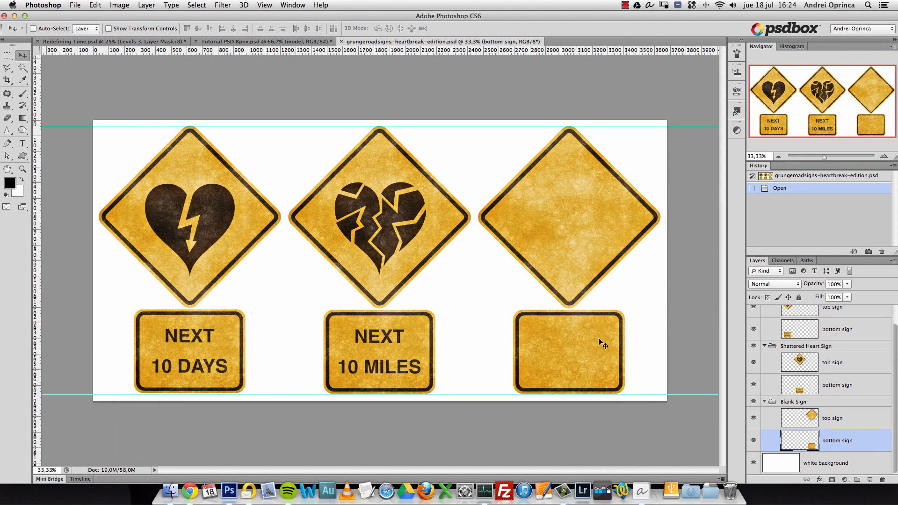
# Step: Examine which layer holds each sign by picking signs in the artwork and checking the layer groups
pyautogui.press('super+d')
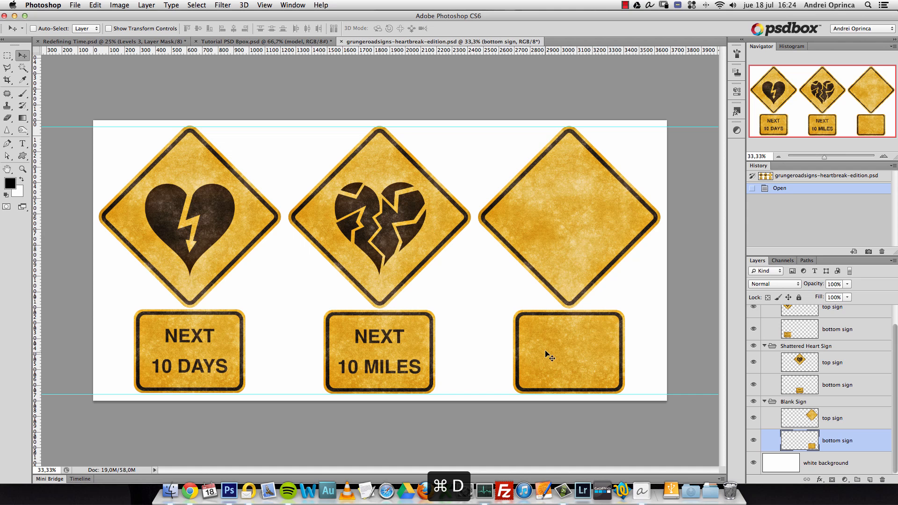
pyautogui.moveTo(895, 337); pyautogui.dragTo(895, 316)
pyautogui.click(844, 328)
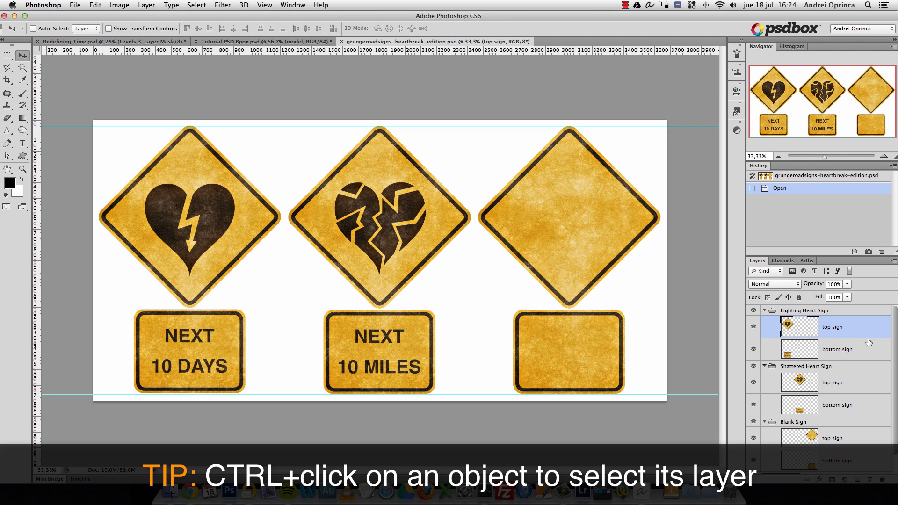
pyautogui.scroll(-2, 879, 393)
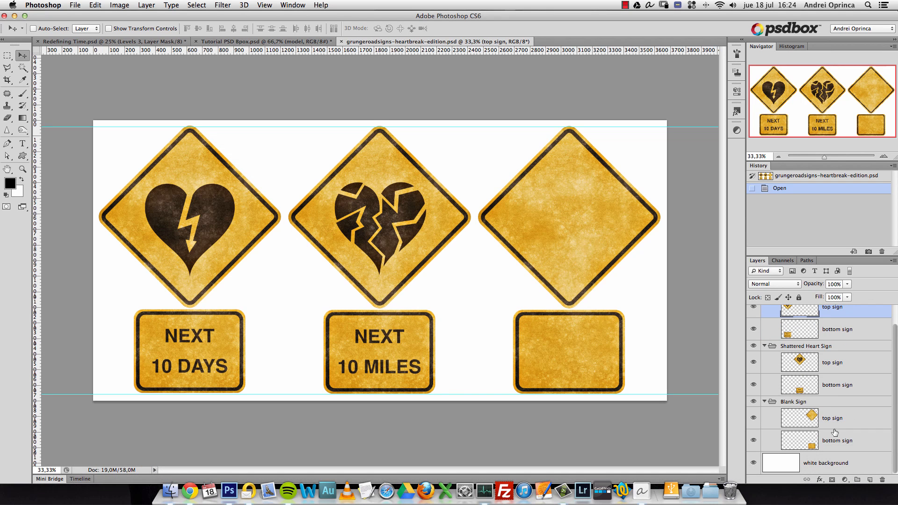
pyautogui.scroll(2, 878, 351)
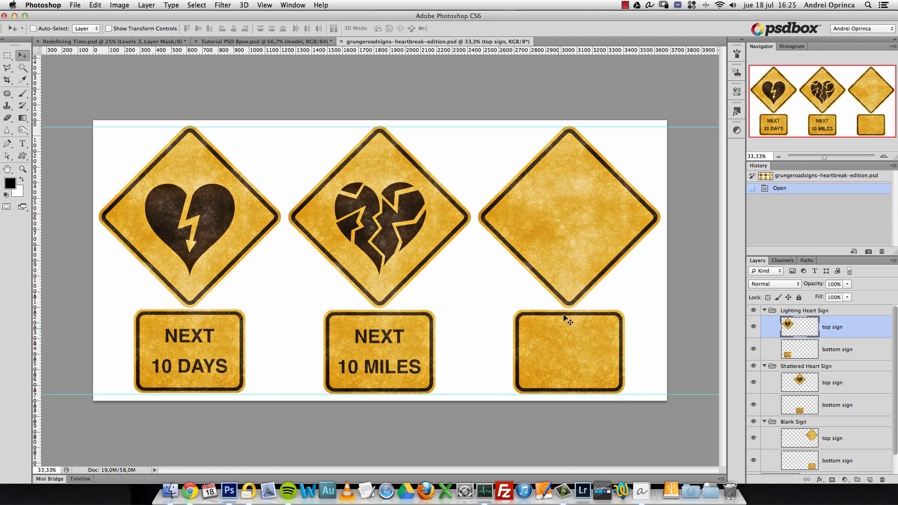
pyautogui.moveTo(564, 340); pyautogui.dragTo(564, 353)
pyautogui.press('super+z')
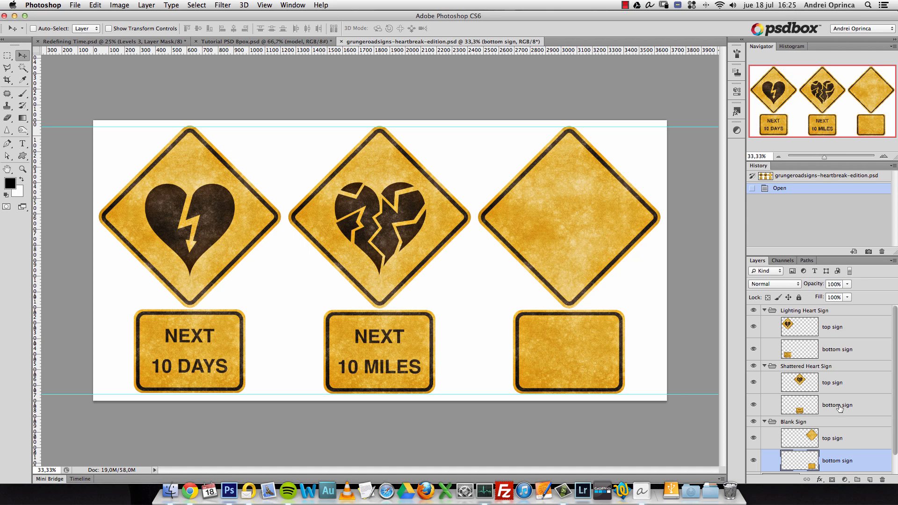
pyautogui.keyDown('super'); pyautogui.click(206, 231); pyautogui.keyUp('super')
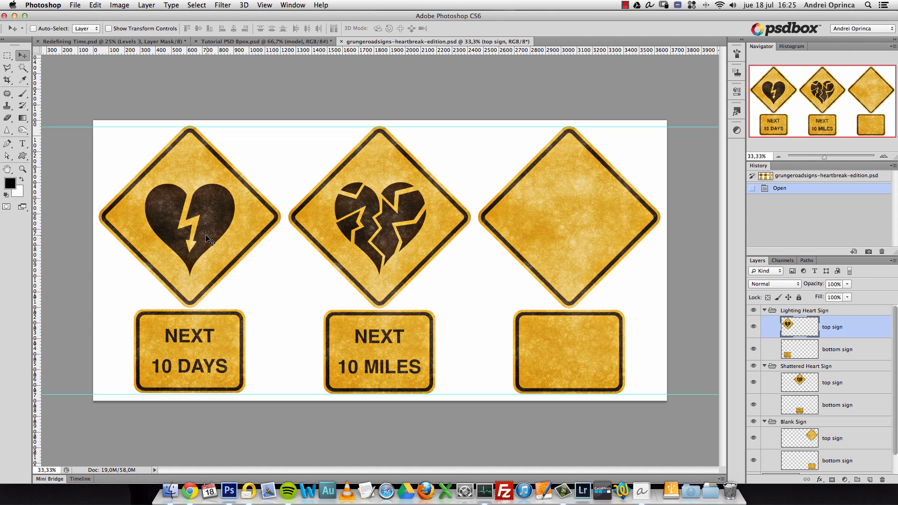
pyautogui.keyDown('super'); pyautogui.click(426, 244); pyautogui.keyUp('super')
# Step: Copy the blank bottom sign from the Blank Sign group into Tutorial PSD Bpox.psd and close the signs document
pyautogui.keyDown('super'); pyautogui.click(574, 368); pyautogui.keyUp('super')
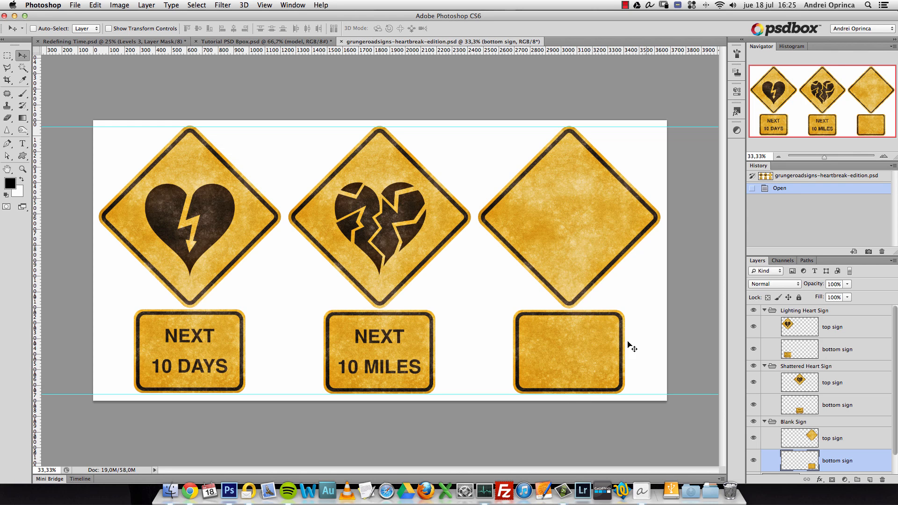
pyautogui.moveTo(556, 348); pyautogui.dragTo(449, 175)
pyautogui.click(437, 42)
pyautogui.click(357, 42)
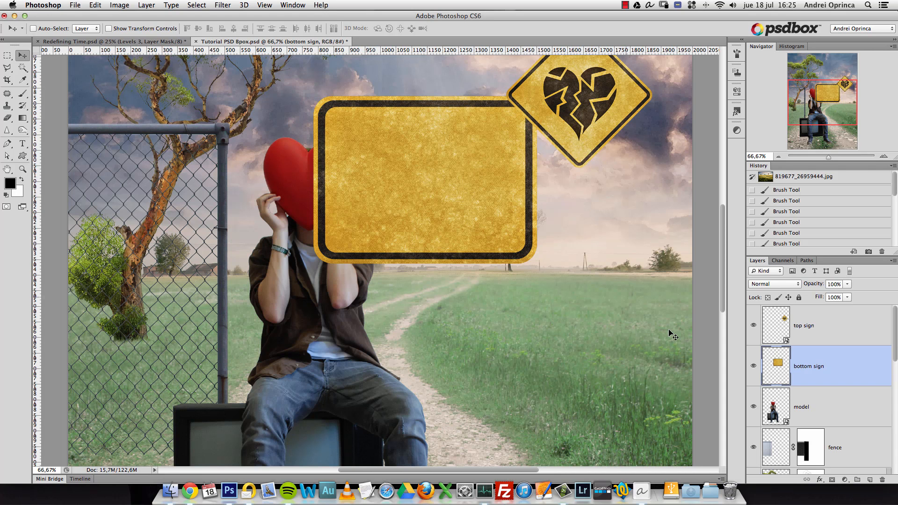
# Step: Move the blank bottom sign beside the man, over the path, and convert its layer to a smart object
pyautogui.moveTo(473, 194); pyautogui.dragTo(557, 311)
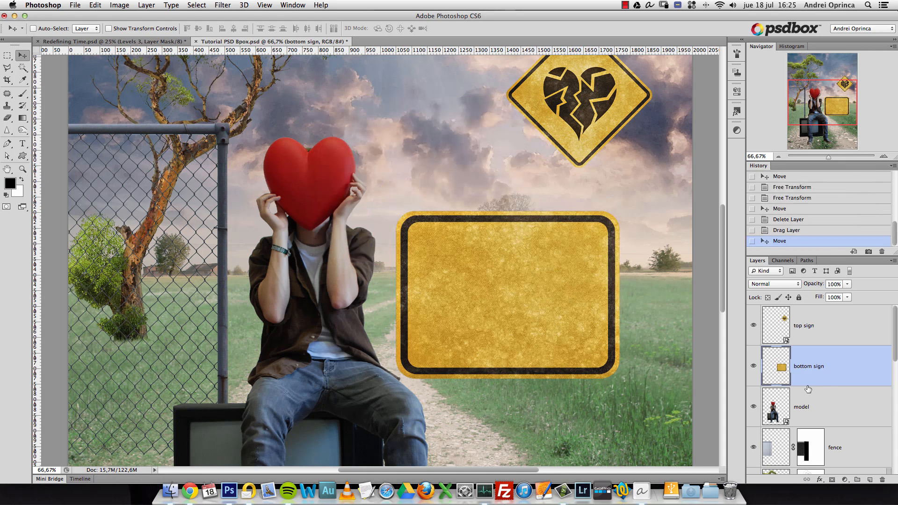
pyautogui.rightClick(836, 363)
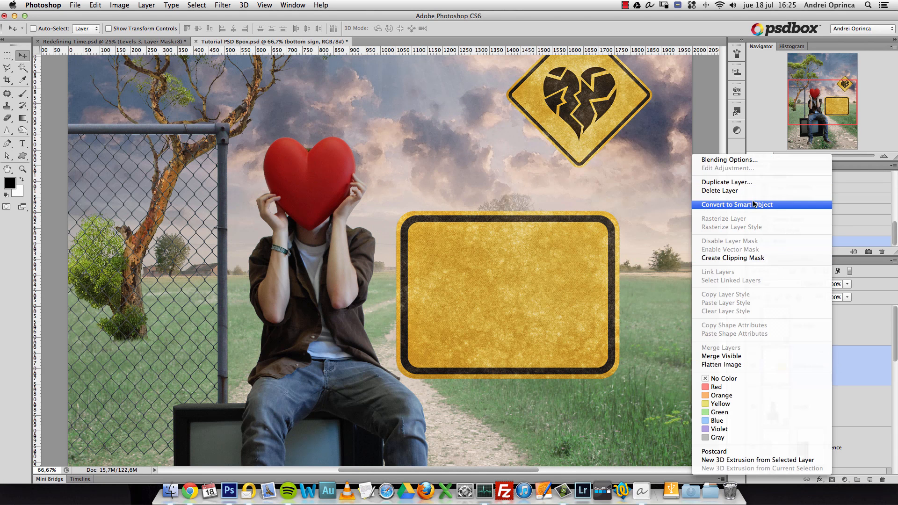
pyautogui.click(729, 204)
# Step: Scale the bottom sign to 50% and move it below the broken-heart sign, just above the horizon
pyautogui.press('super+t')
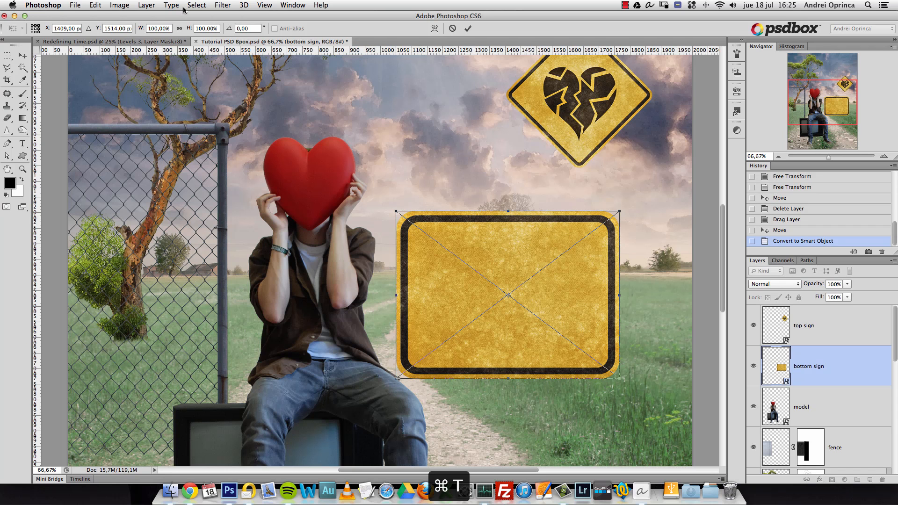
pyautogui.click(168, 28)
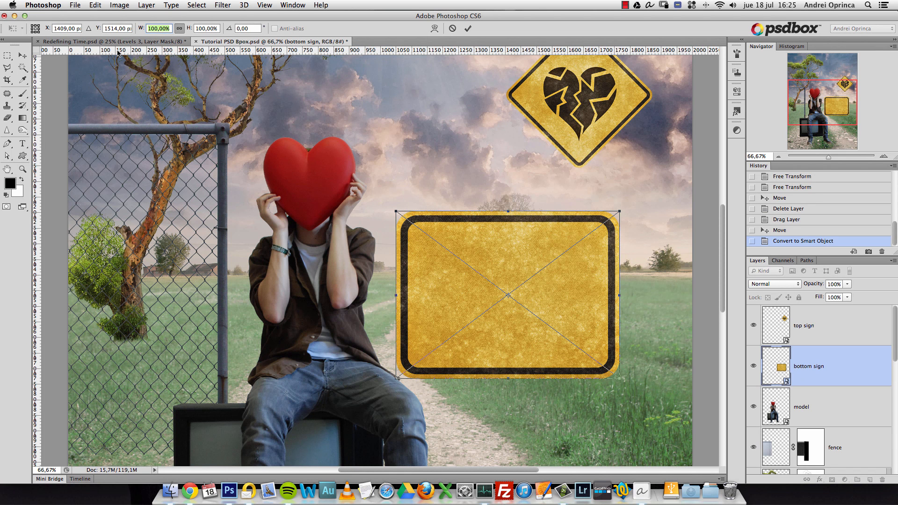
pyautogui.write('50')
pyautogui.press('Return')
pyautogui.press('Return')
pyautogui.moveTo(484, 301); pyautogui.dragTo(544, 236)
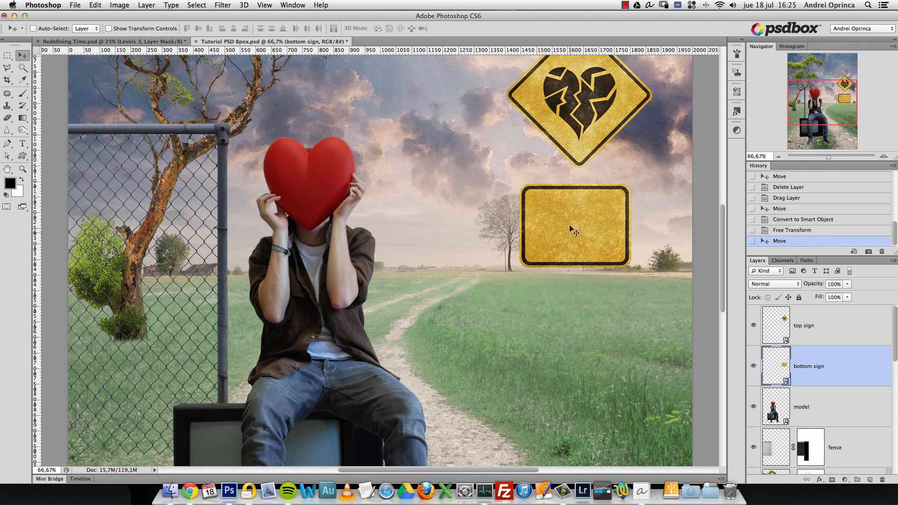
# Step: Reduce the bottom sign's scale to 40% so that it matches the top sign
pyautogui.press('super+t')
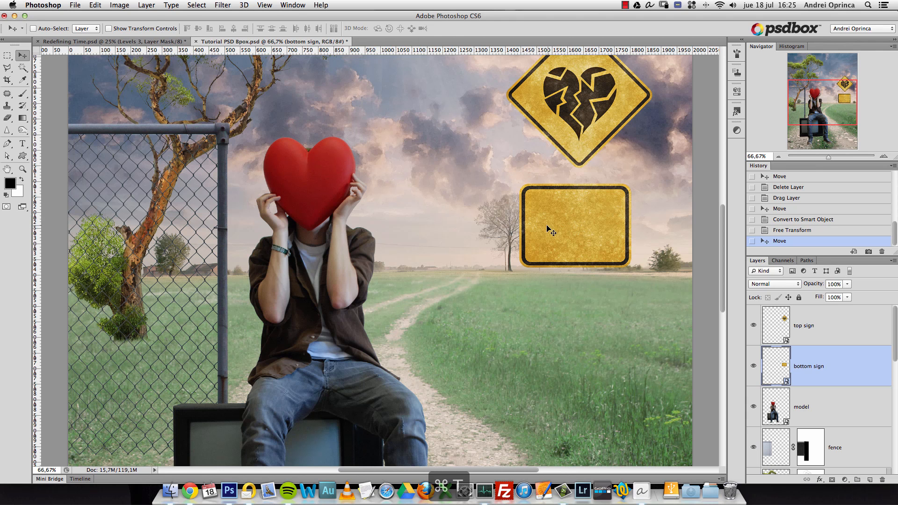
pyautogui.click(179, 28)
pyautogui.click(154, 29)
pyautogui.write('40')
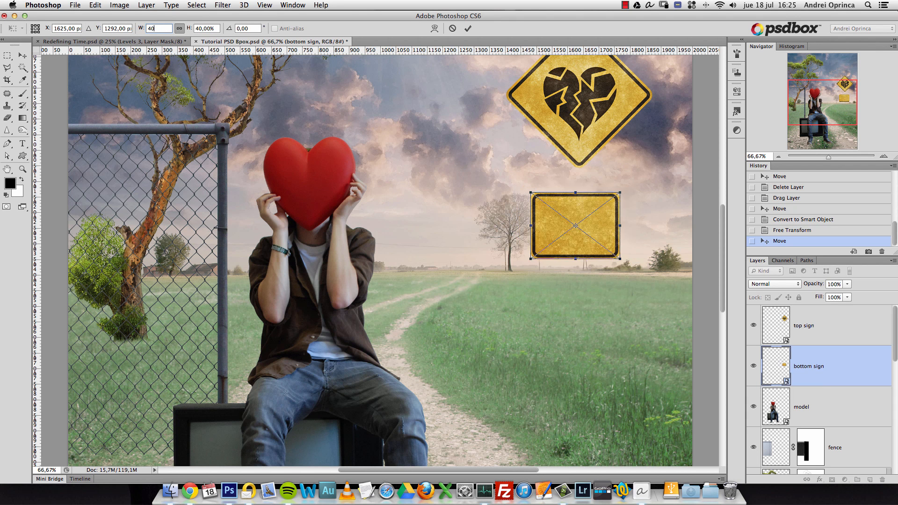
pyautogui.press('Return')
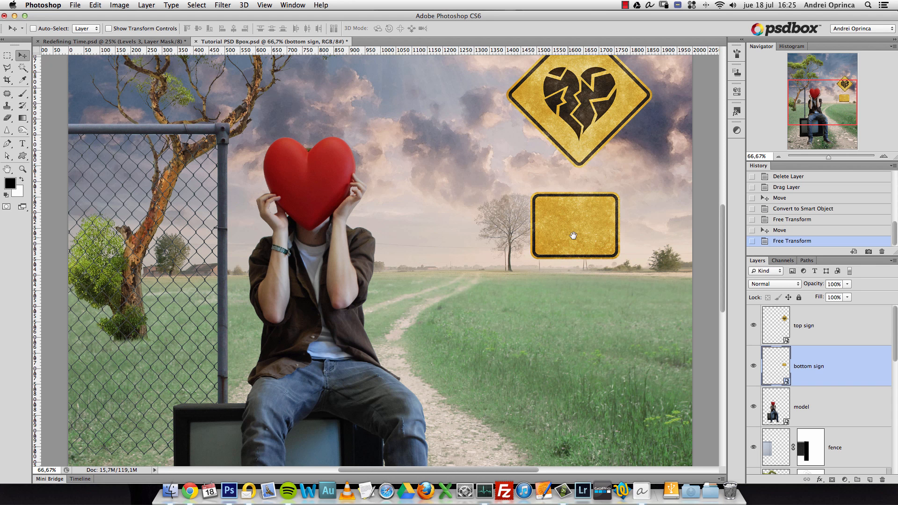
# Step: Rasterize the bottom sign smart object layer
pyautogui.moveTo(573, 233); pyautogui.dragTo(496, 296)
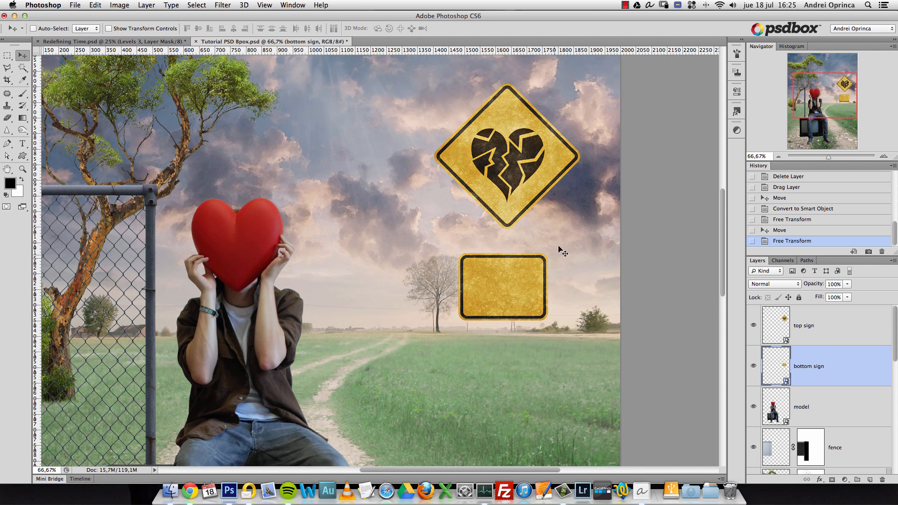
pyautogui.rightClick(826, 361)
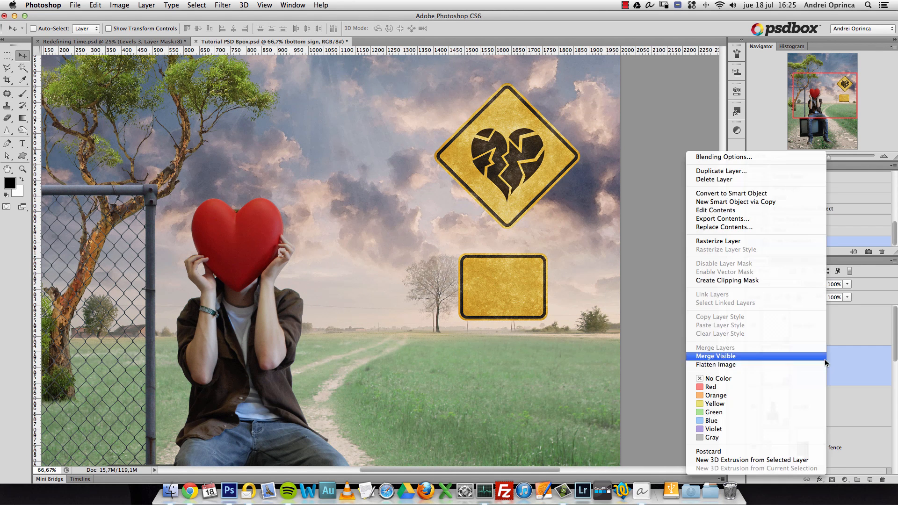
pyautogui.click(750, 219)
pyautogui.press('Escape')
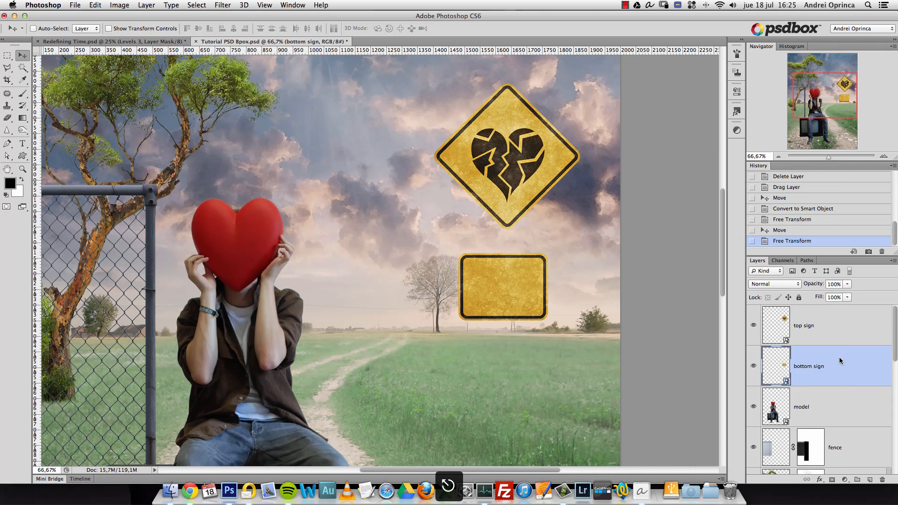
pyautogui.rightClick(842, 366)
pyautogui.click(738, 242)
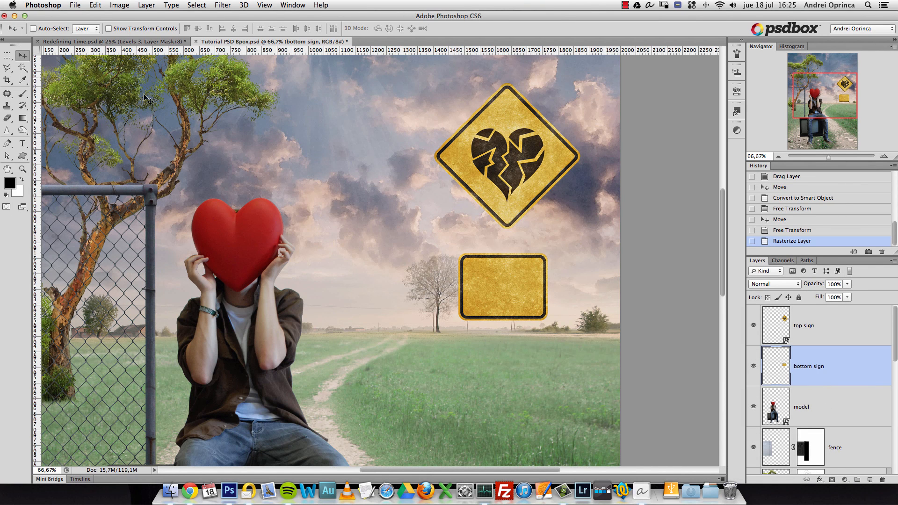
# Step: Select the blank sign's left edge with a tall rectangular marquee and cut it onto its own layer
pyautogui.click(7, 55)
pyautogui.click(532, 308)
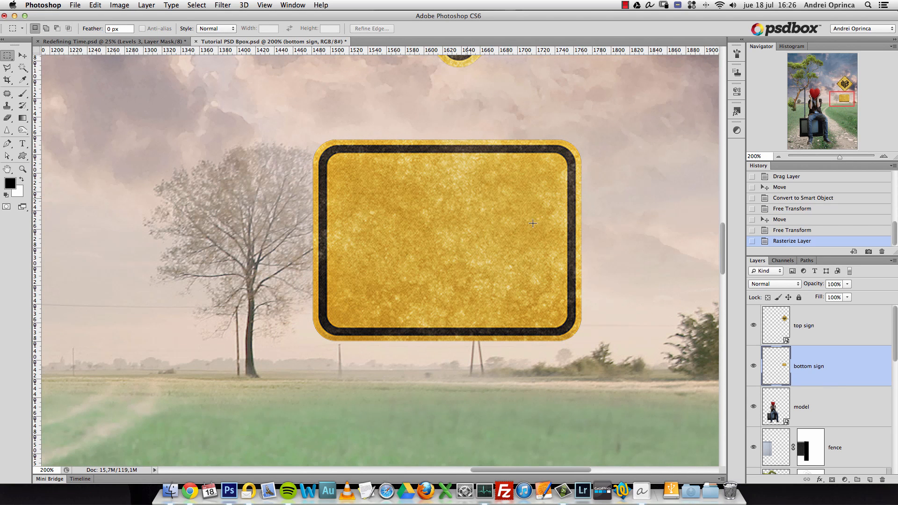
pyautogui.moveTo(288, 121); pyautogui.dragTo(349, 365)
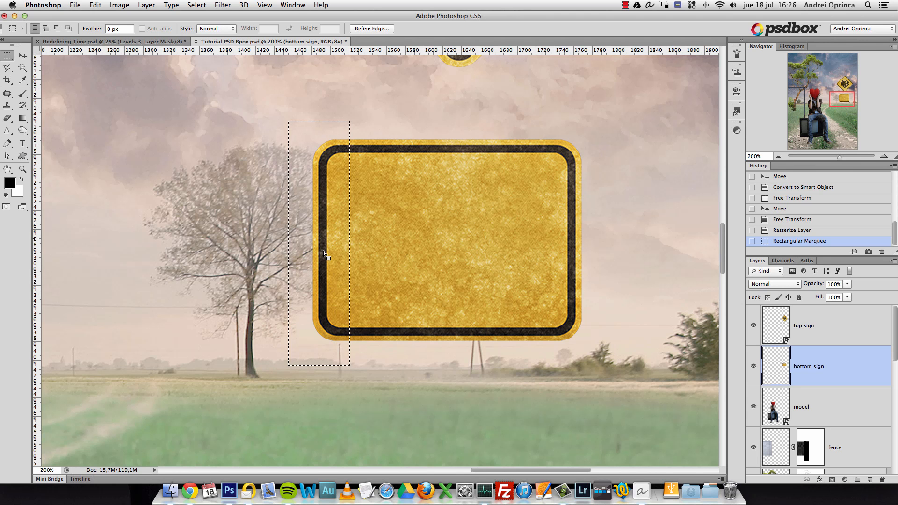
pyautogui.rightClick(333, 220)
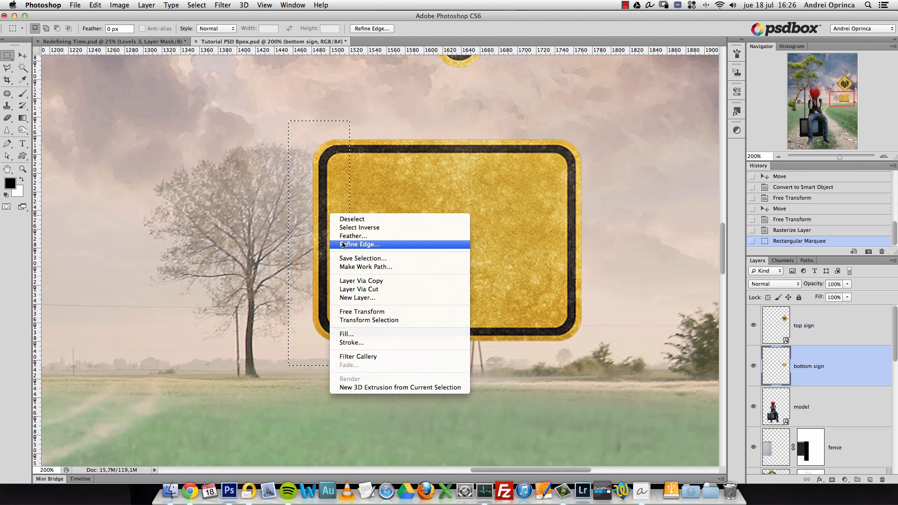
pyautogui.click(356, 282)
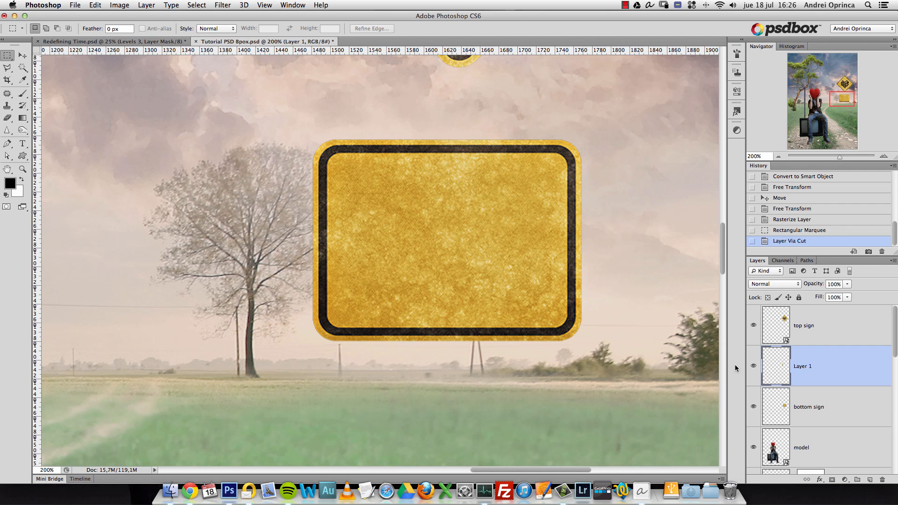
# Step: Rename the cut edge's layer as left and move that piece outward, to the far side of the bare tree
pyautogui.click(752, 366)
pyautogui.click(752, 366)
pyautogui.doubleClick(800, 366)
pyautogui.write('El')
pyautogui.write('ft')
pyautogui.press('Return')
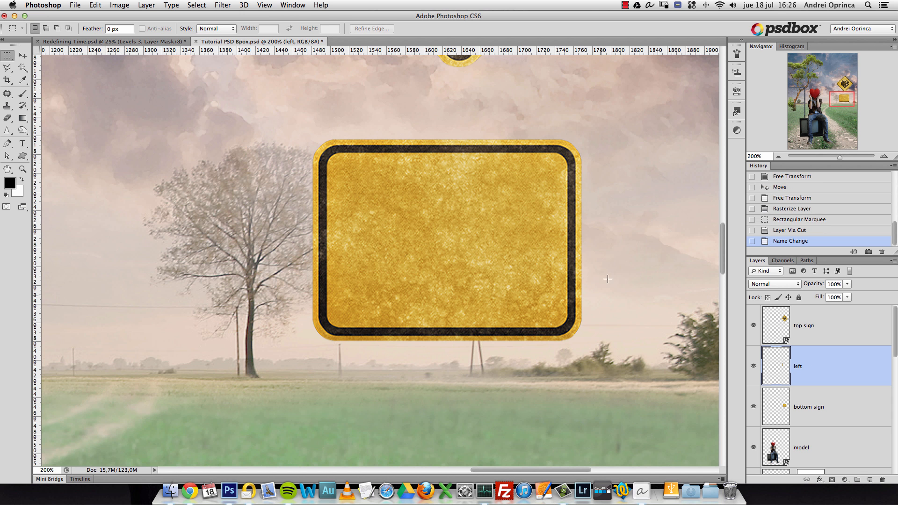
pyautogui.press('v')
pyautogui.moveTo(518, 281); pyautogui.dragTo(363, 254)
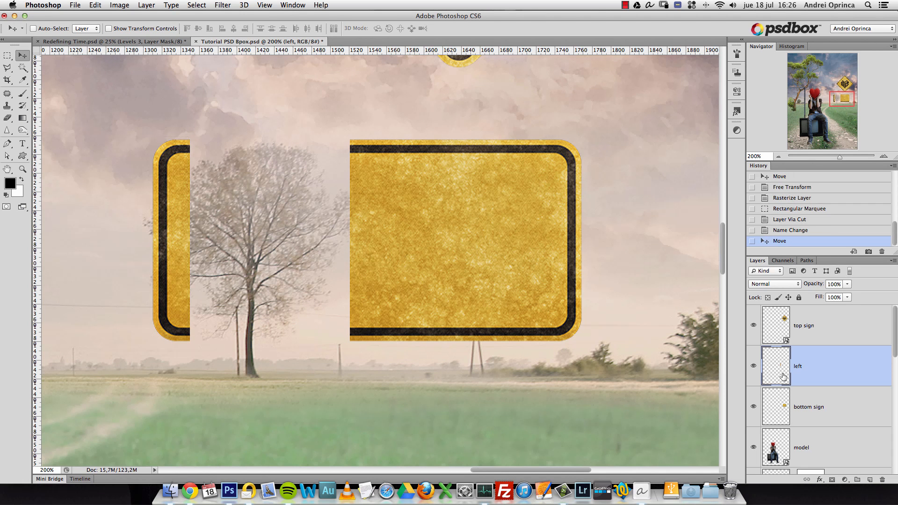
# Step: On the bottom sign layer, marquee the sign's right edge and cut it onto its own layer
pyautogui.click(819, 408)
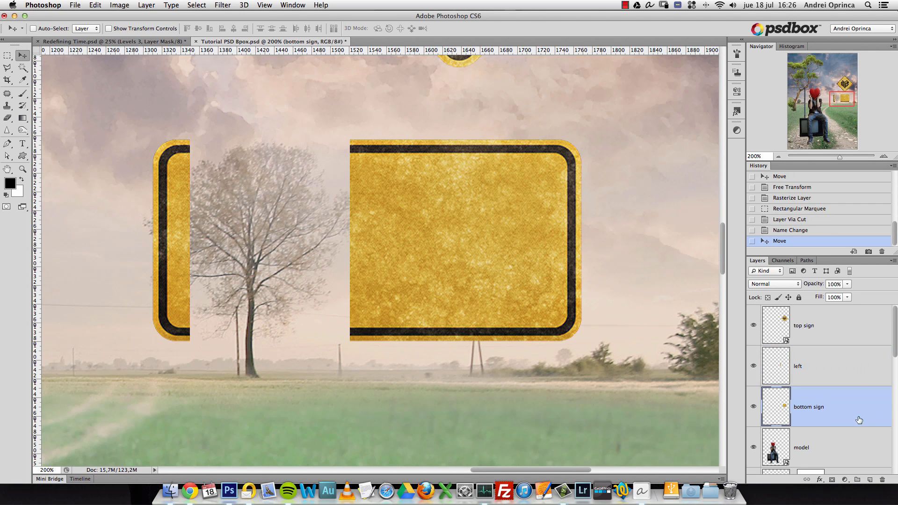
pyautogui.press('m')
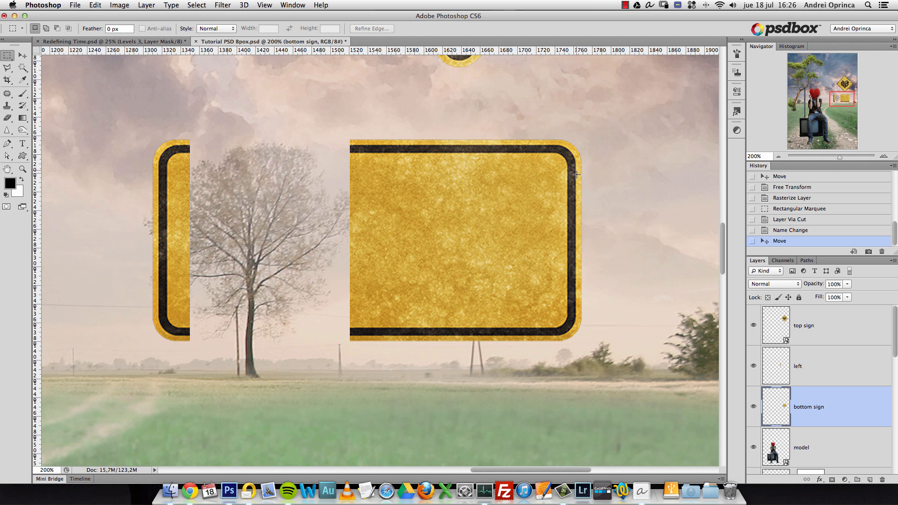
pyautogui.moveTo(538, 125); pyautogui.dragTo(602, 370)
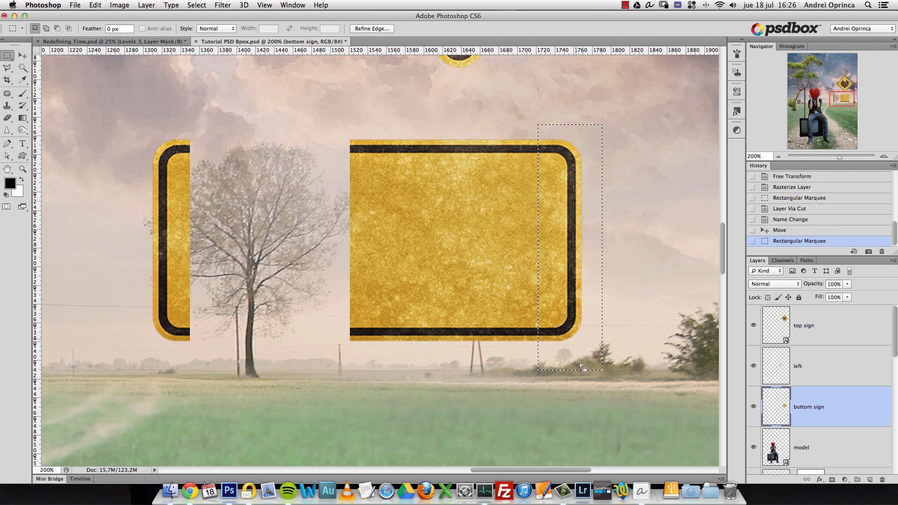
pyautogui.rightClick(553, 247)
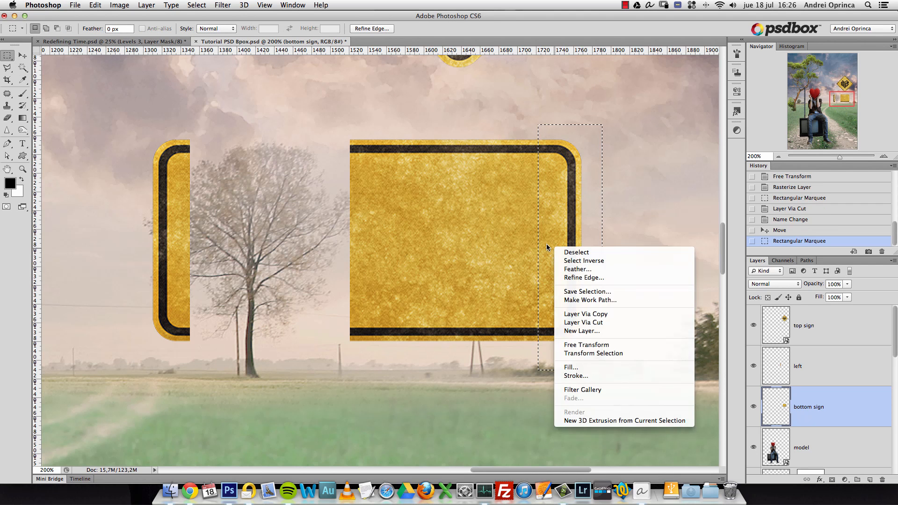
pyautogui.click(582, 322)
pyautogui.rightClick(587, 324)
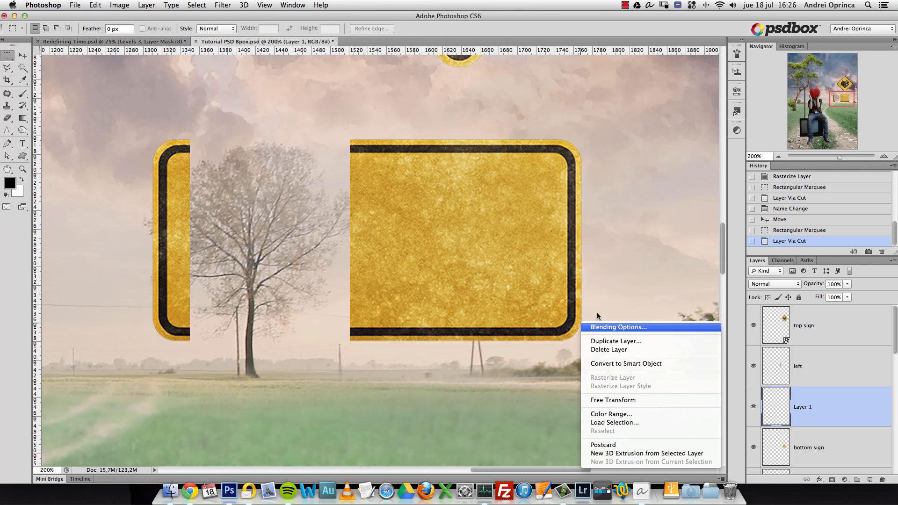
# Step: Rename the second cut edge's layer as right and move that piece outward toward the image's right edge
pyautogui.click(799, 405)
pyautogui.doubleClick(800, 406)
pyautogui.write('Righ')
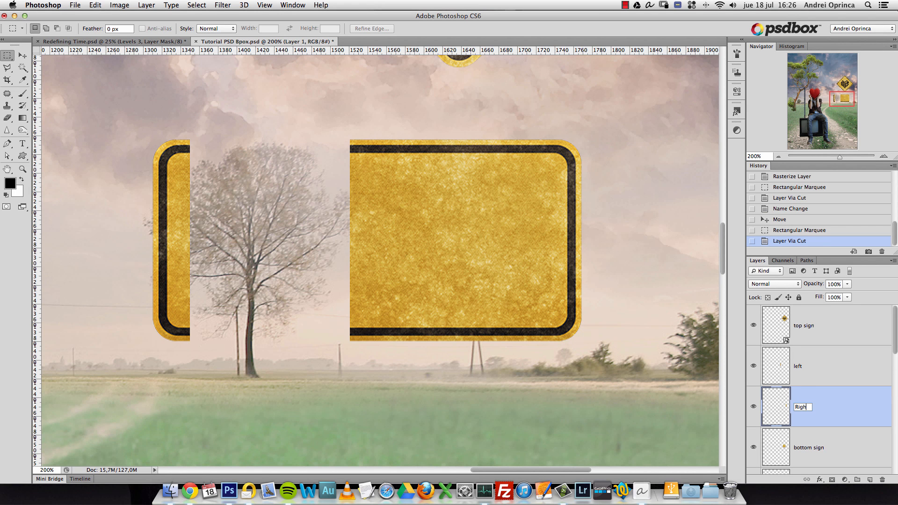
pyautogui.write('t')
pyautogui.press('Return')
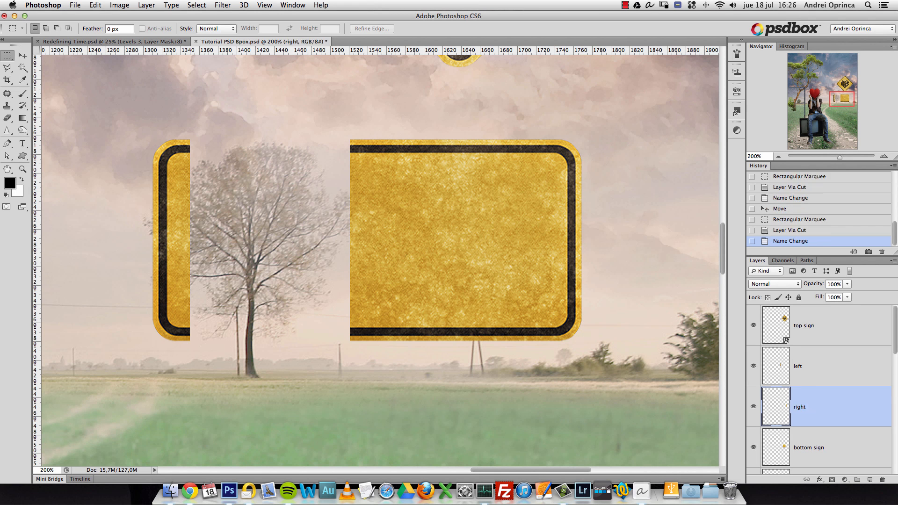
pyautogui.press('v')
pyautogui.moveTo(486, 281); pyautogui.dragTo(607, 287)
pyautogui.keyDown('alt'); pyautogui.keyDown('space'); pyautogui.click(441, 266); pyautogui.keyUp('space'); pyautogui.keyUp('alt')
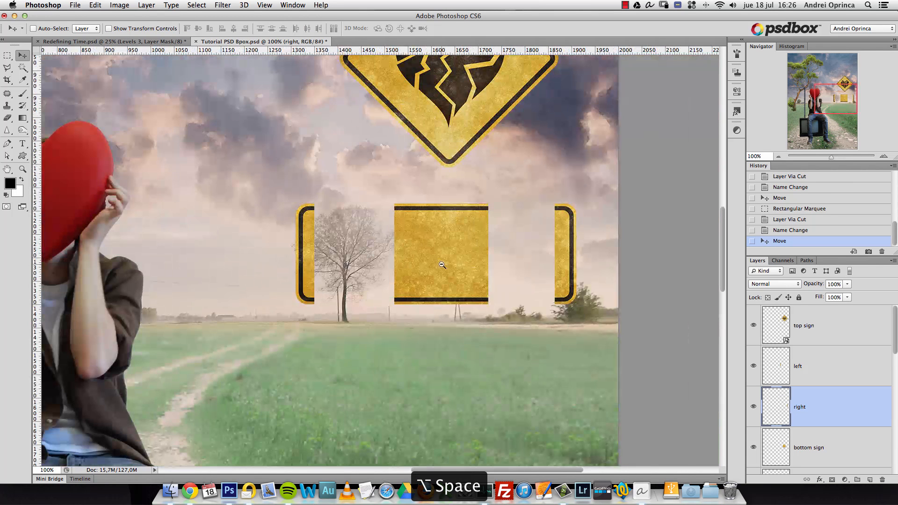
pyautogui.keyDown('alt'); pyautogui.keyDown('space'); pyautogui.click(447, 255); pyautogui.keyUp('space'); pyautogui.keyUp('alt')
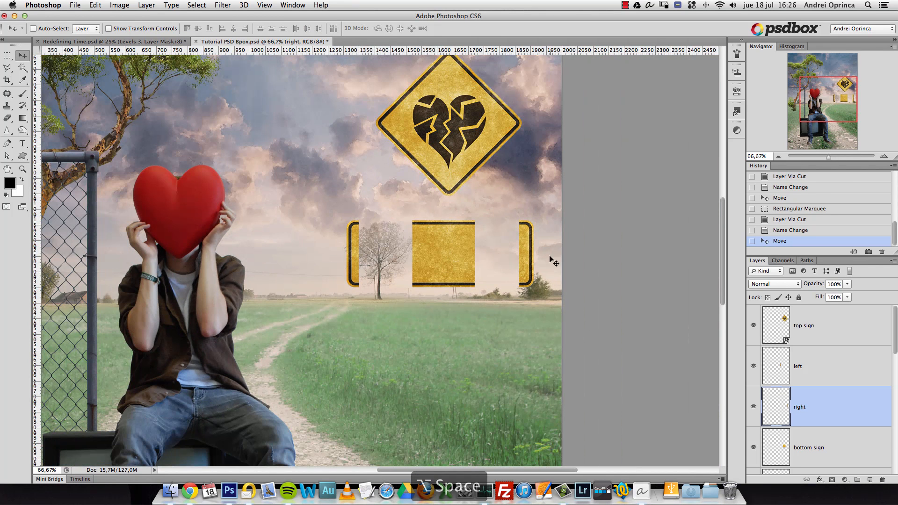
# Step: Nudge the right edge piece farther outward to widen its gap from the sign's centre panel
pyautogui.hotkey('shift', 'Right')
pyautogui.hotkey('shift', 'Right')
pyautogui.hotkey('shift', 'Right')
pyautogui.hotkey('shift', 'Right')
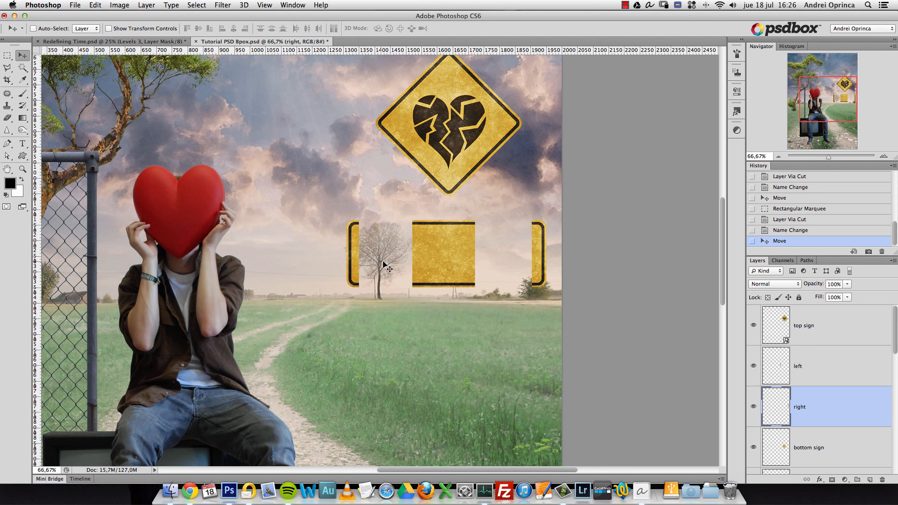
# Step: Duplicate the bottom sign layer that holds the centre panel
pyautogui.click(817, 452)
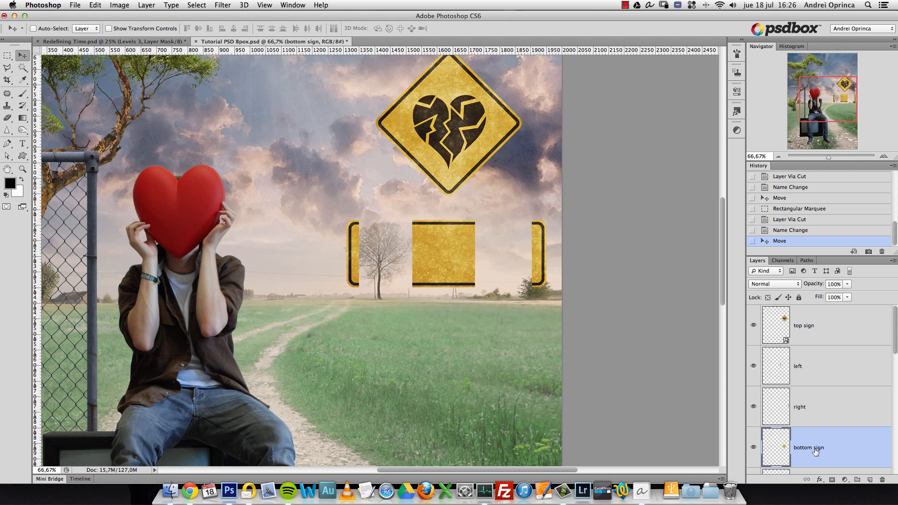
pyautogui.press('super+z')
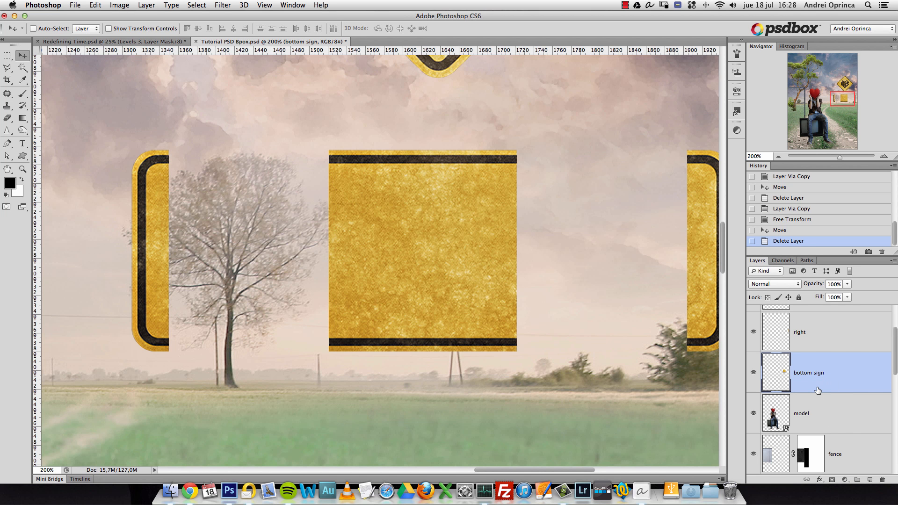
pyautogui.press('super+j')
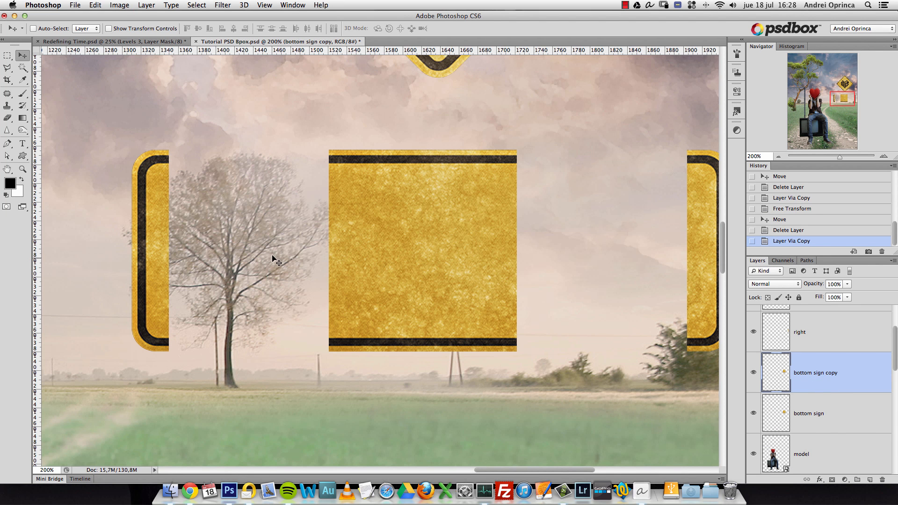
pyautogui.press('super+t')
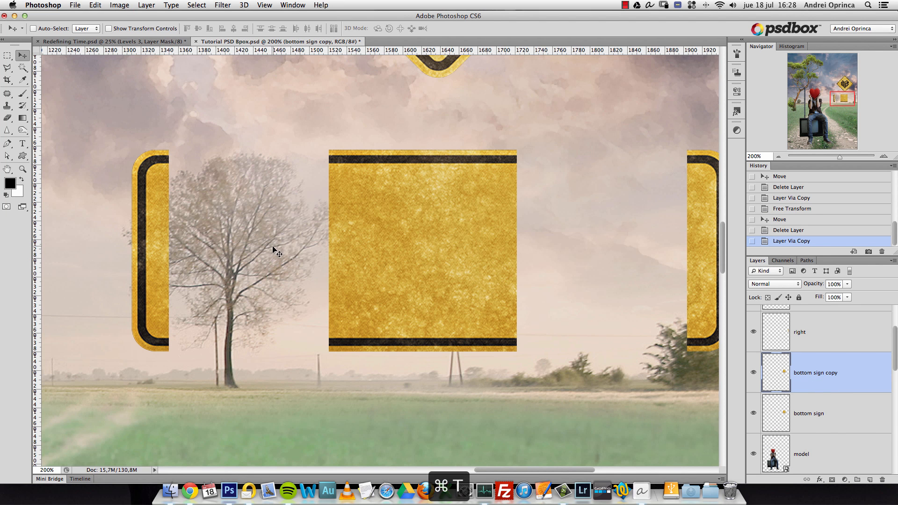
pyautogui.rightClick(443, 245)
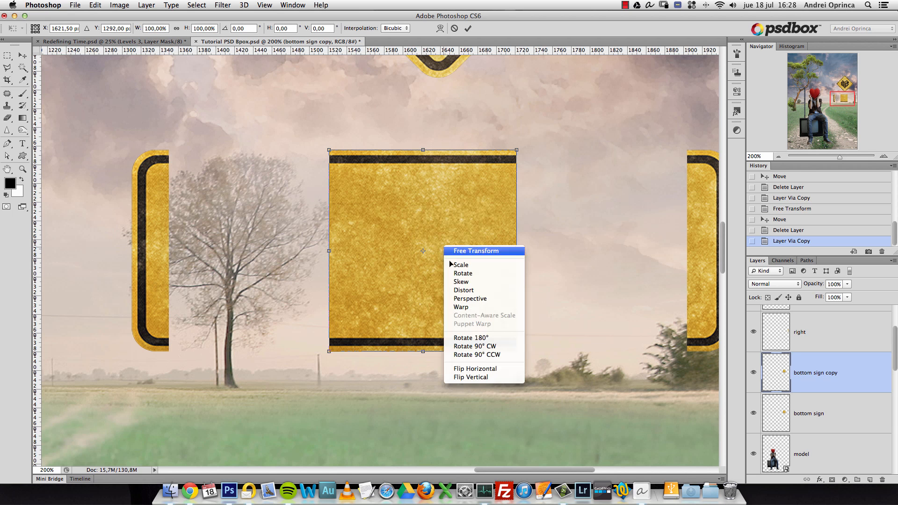
pyautogui.click(484, 377)
pyautogui.press('Escape')
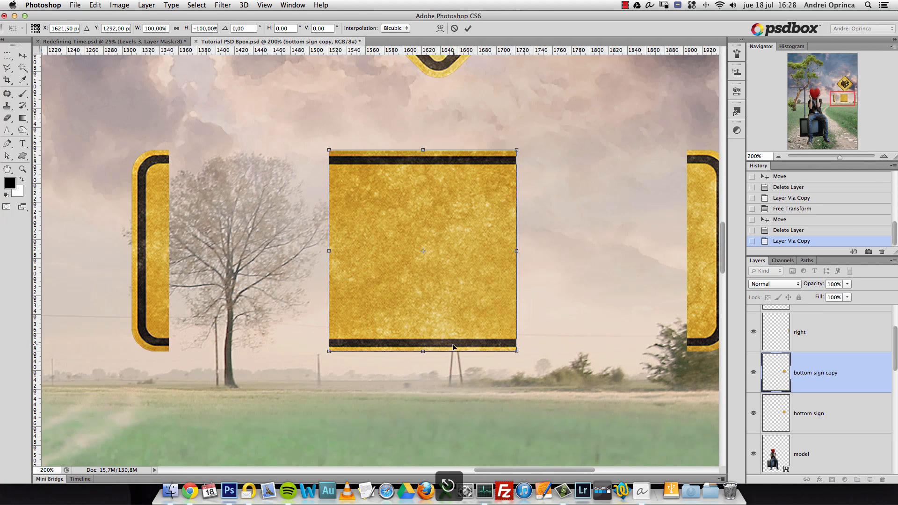
# Step: Move the bottom sign copy into the gap beside the left edge piece and flip it horizontally
pyautogui.moveTo(487, 280); pyautogui.dragTo(299, 265)
pyautogui.press('super+1')
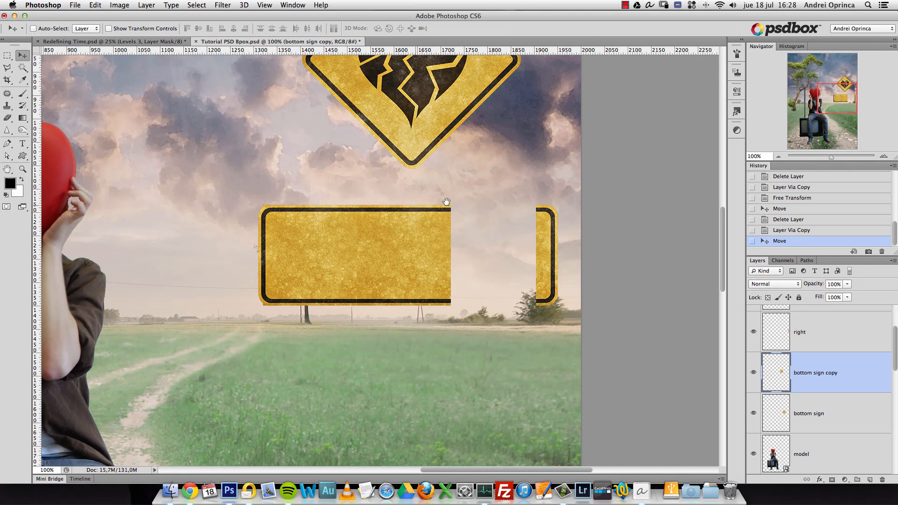
pyautogui.hotkey('alt', 'space')
pyautogui.click(359, 237)
pyautogui.click(358, 236)
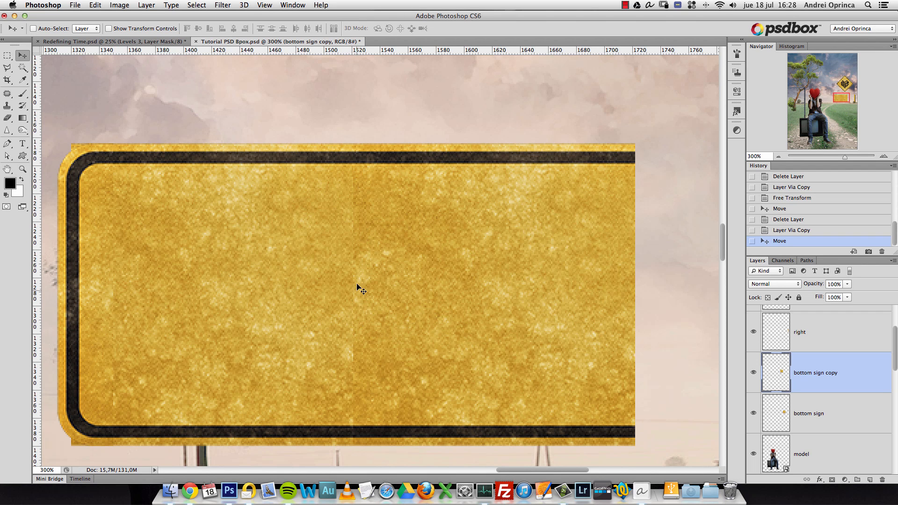
pyautogui.press('super+t')
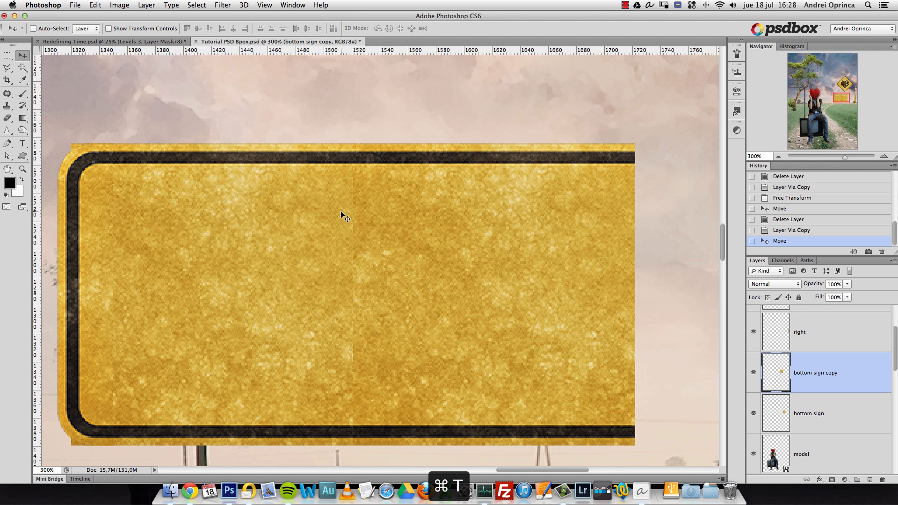
pyautogui.rightClick(307, 222)
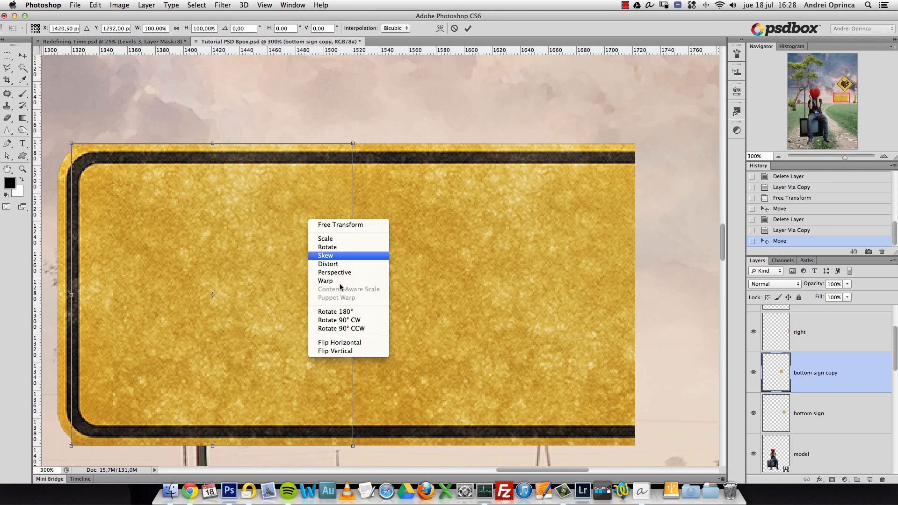
pyautogui.click(346, 345)
pyautogui.press('Return')
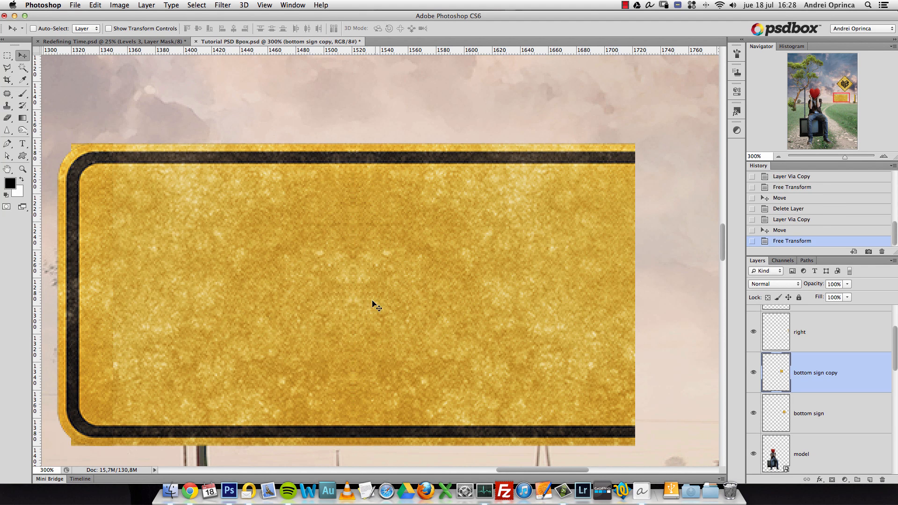
# Step: Fine-tune the flipped copy's horizontal position so it slightly overlaps the original panel and hides the seam
pyautogui.moveTo(326, 293); pyautogui.dragTo(306, 294)
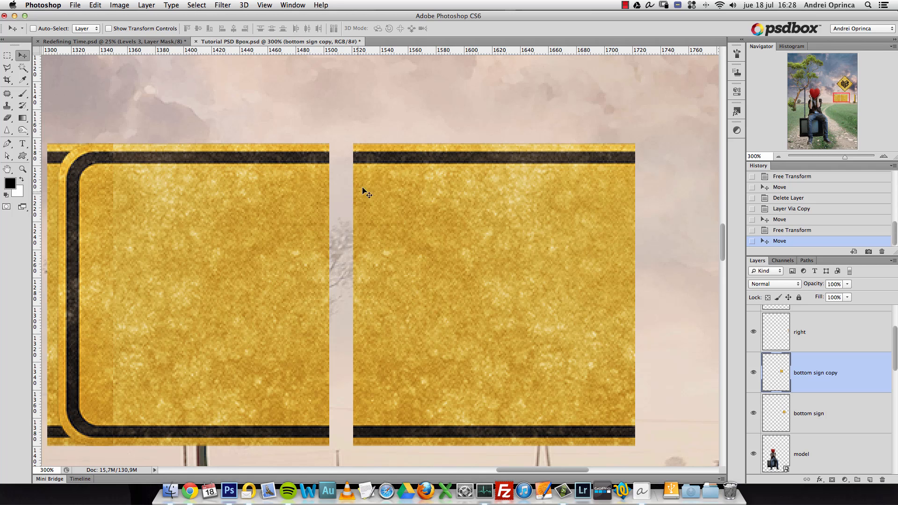
pyautogui.hotkey('shift', 'Right')
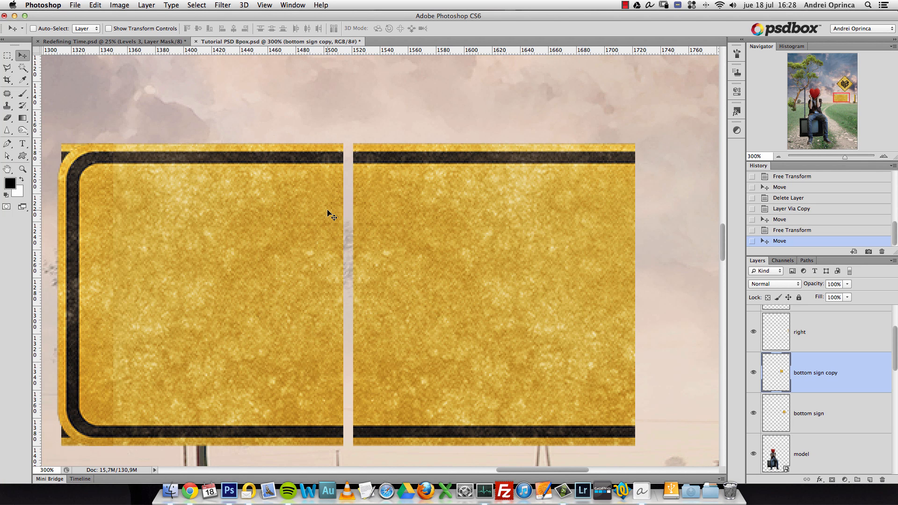
pyautogui.hotkey('shift', 'Right')
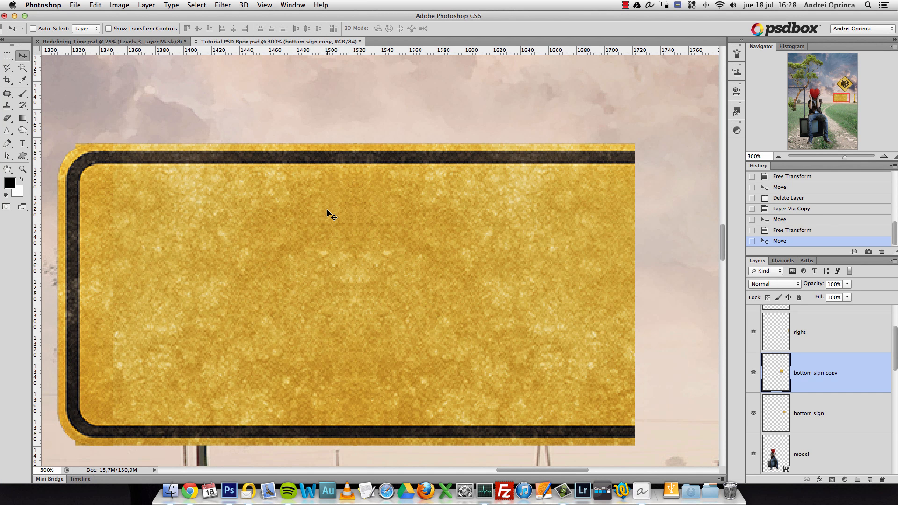
pyautogui.press('Left')
pyautogui.press('Left')
pyautogui.press('Right')
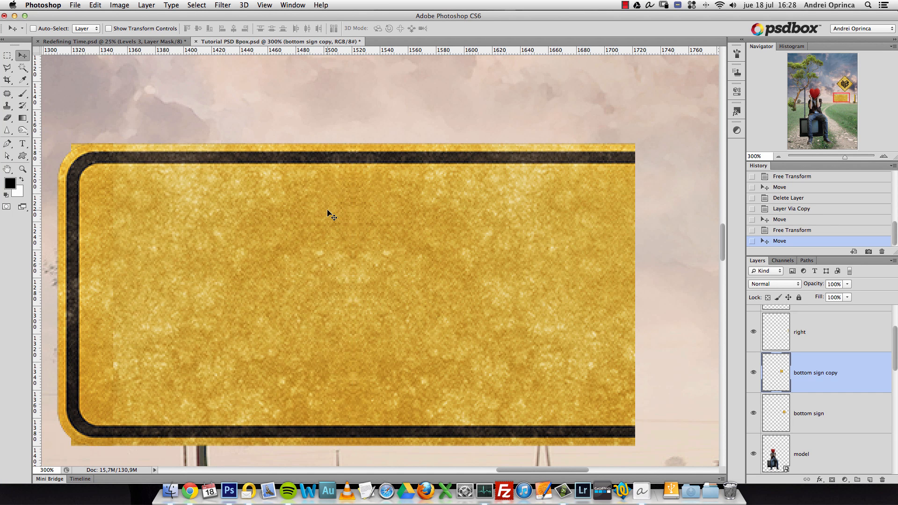
pyautogui.press('Right')
pyautogui.press('Right')
pyautogui.press('Right')
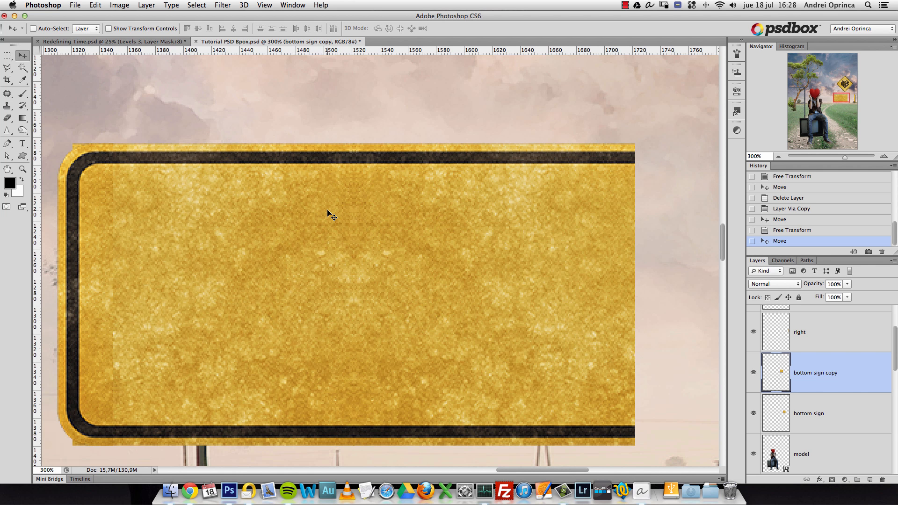
pyautogui.press('Right')
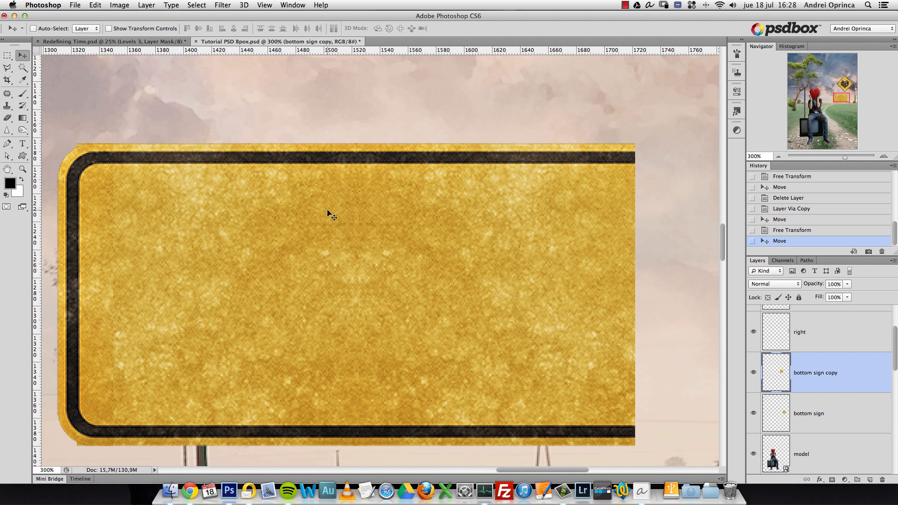
# Step: Merge the bottom sign copy with the bottom sign layer and adjust the merged panel behind the left edge's rounded corners
pyautogui.press('super+1')
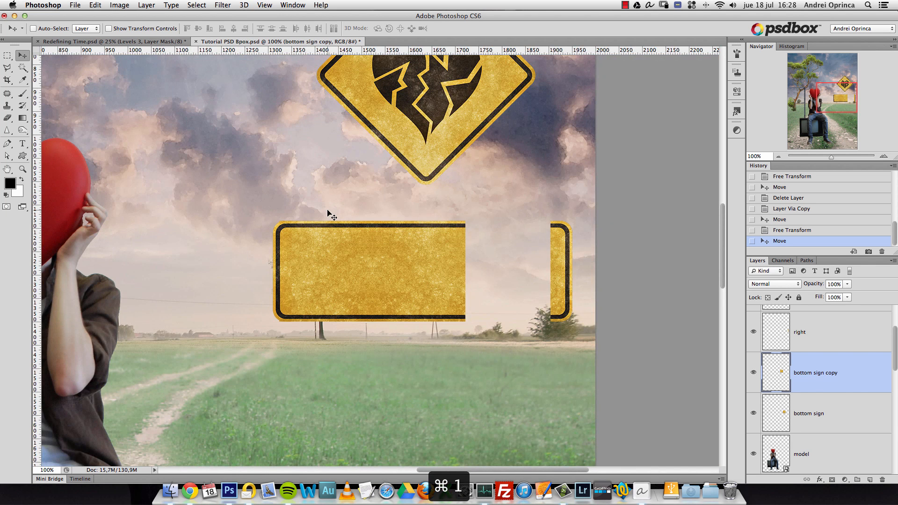
pyautogui.keyDown('shift'); pyautogui.click(819, 413); pyautogui.keyUp('shift')
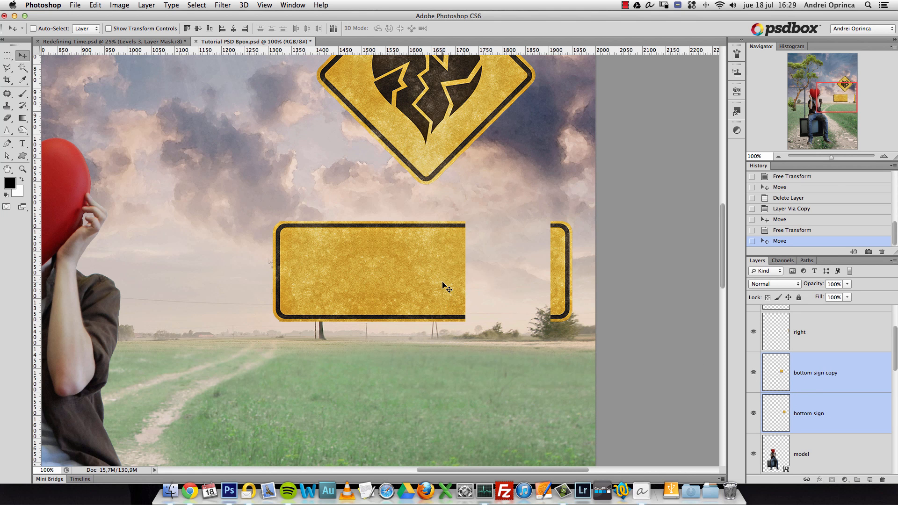
pyautogui.press('super+e')
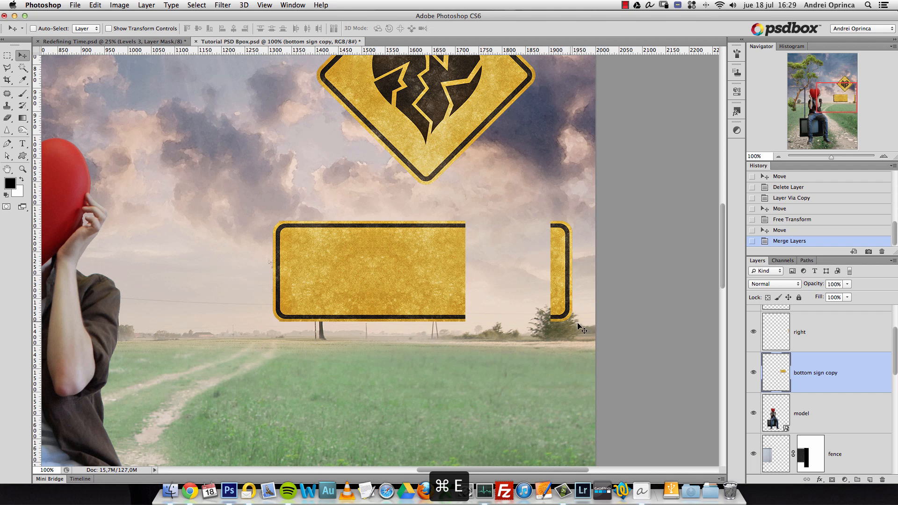
pyautogui.moveTo(448, 278); pyautogui.dragTo(400, 256)
pyautogui.press('super+space')
pyautogui.click(251, 254)
pyautogui.click(251, 254)
pyautogui.press('space')
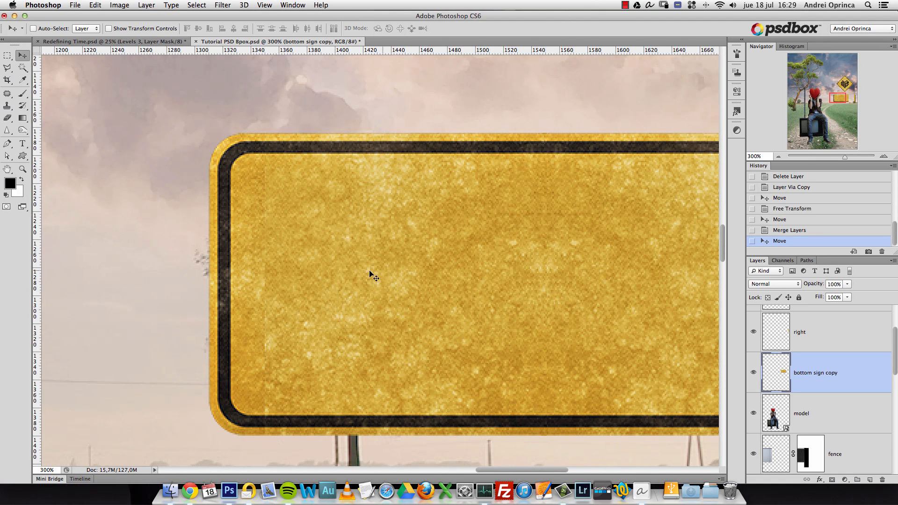
pyautogui.keyDown('alt'); pyautogui.keyDown('super'); pyautogui.click(282, 212); pyautogui.keyUp('super'); pyautogui.keyUp('alt')
pyautogui.keyDown('alt'); pyautogui.keyDown('super'); pyautogui.click(281, 213); pyautogui.keyUp('super'); pyautogui.keyUp('alt')
pyautogui.keyDown('alt'); pyautogui.keyDown('super'); pyautogui.click(281, 210); pyautogui.keyUp('super'); pyautogui.keyUp('alt')
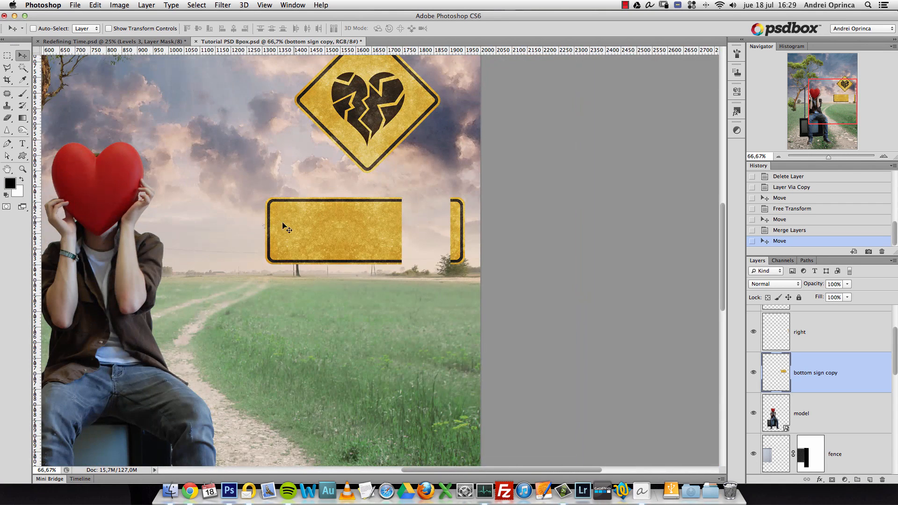
# Step: Shift the merged panel clear of the left edge piece and flip the right edge piece horizontally
pyautogui.moveTo(316, 243); pyautogui.dragTo(337, 242)
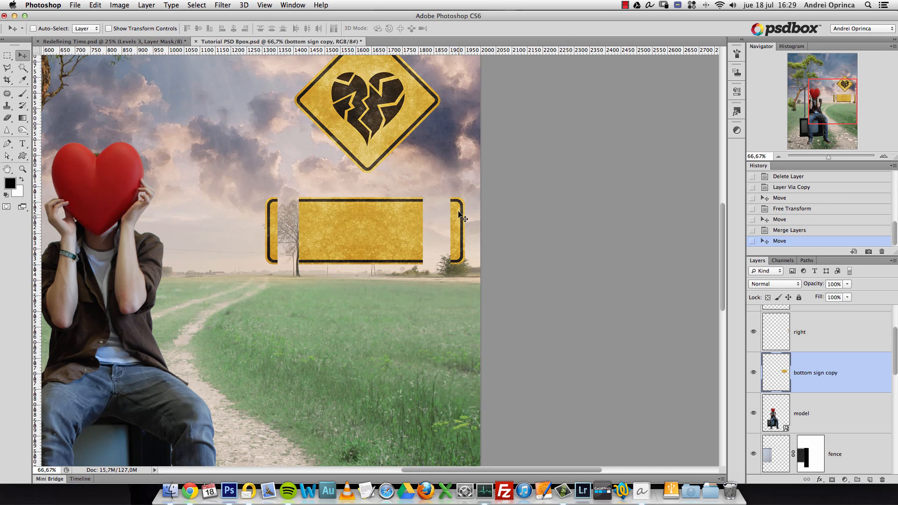
pyautogui.keyDown('super'); pyautogui.click(457, 231); pyautogui.keyUp('super')
pyautogui.press('super+t')
pyautogui.rightClick(453, 233)
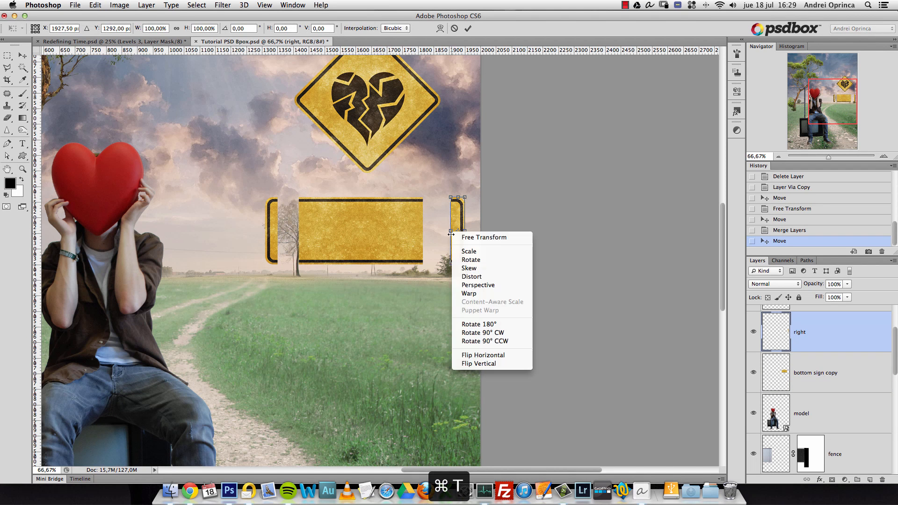
pyautogui.click(476, 356)
pyautogui.press('Return')
# Step: Move the flipped right edge piece onto the left end of the merged panel and check its alignment up close
pyautogui.moveTo(473, 216); pyautogui.dragTo(298, 210)
pyautogui.press('super+space')
pyautogui.keyDown('super'); pyautogui.click(281, 191); pyautogui.keyUp('super')
pyautogui.keyDown('super'); pyautogui.click(299, 198); pyautogui.keyUp('super')
pyautogui.keyDown('super'); pyautogui.click(299, 198); pyautogui.keyUp('super')
pyautogui.hotkey('alt', 'space')
pyautogui.keyDown('alt'); pyautogui.click(403, 241); pyautogui.keyUp('alt')
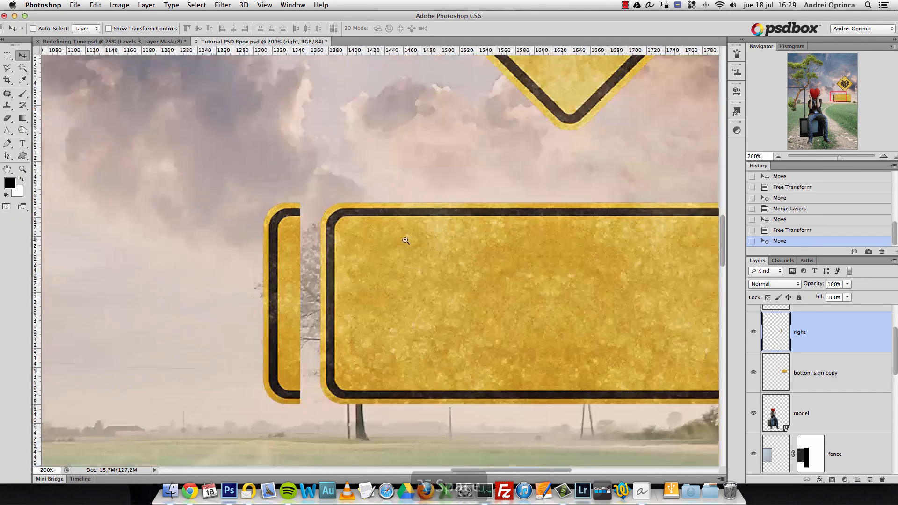
# Step: Move the original left edge piece up into the sky, out of the sign's way
pyautogui.moveTo(366, 265); pyautogui.dragTo(308, 141)
pyautogui.press('super+space')
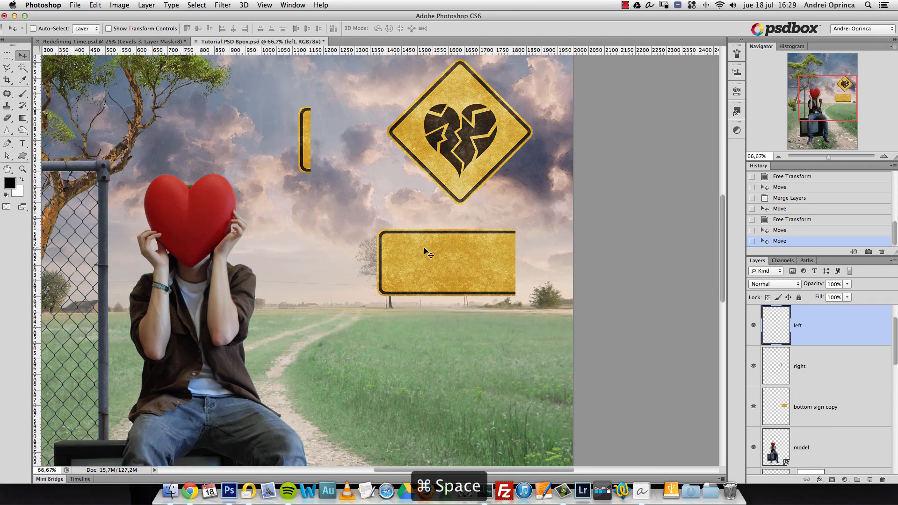
pyautogui.keyDown('super'); pyautogui.click(432, 250); pyautogui.keyUp('super')
pyautogui.keyDown('super'); pyautogui.click(434, 250); pyautogui.keyUp('super')
# Step: Move the merged panel and the flipped edge piece toward the man, joining the piece to the panel's left end
pyautogui.moveTo(514, 299); pyautogui.dragTo(403, 262)
pyautogui.keyDown('alt'); pyautogui.click(434, 264); pyautogui.keyUp('alt')
pyautogui.press('super+z')
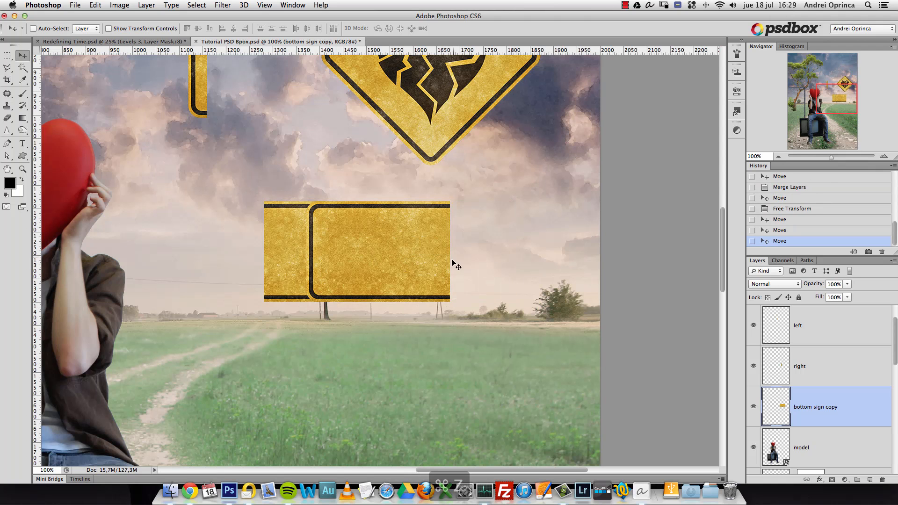
pyautogui.keyDown('shift'); pyautogui.click(819, 371); pyautogui.keyUp('shift')
pyautogui.moveTo(484, 248); pyautogui.dragTo(408, 252)
# Step: Duplicate the bottom sign copy layer and flip the duplicate horizontally
pyautogui.click(819, 400)
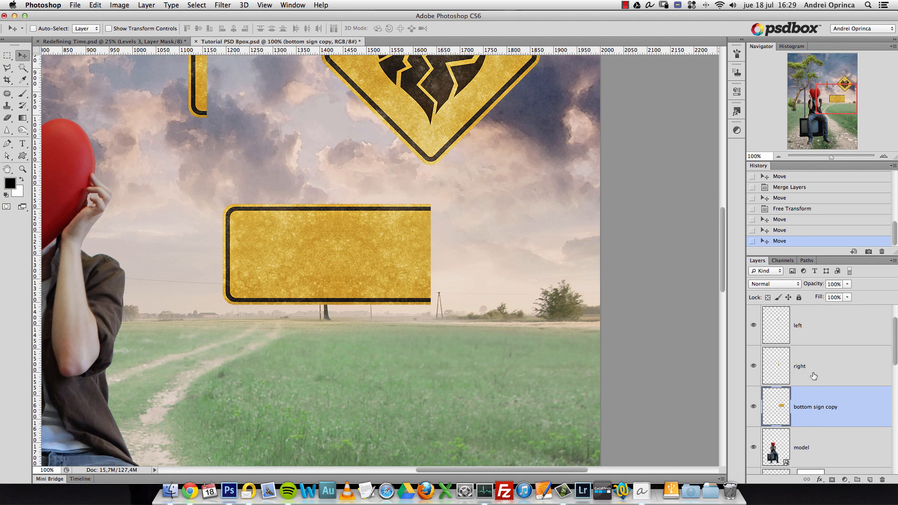
pyautogui.press('super+j')
pyautogui.press('super+t')
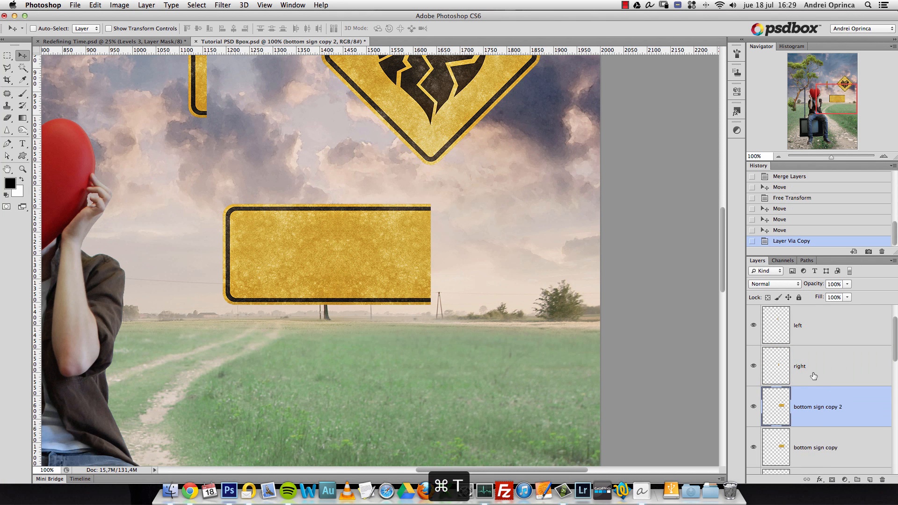
pyautogui.rightClick(310, 235)
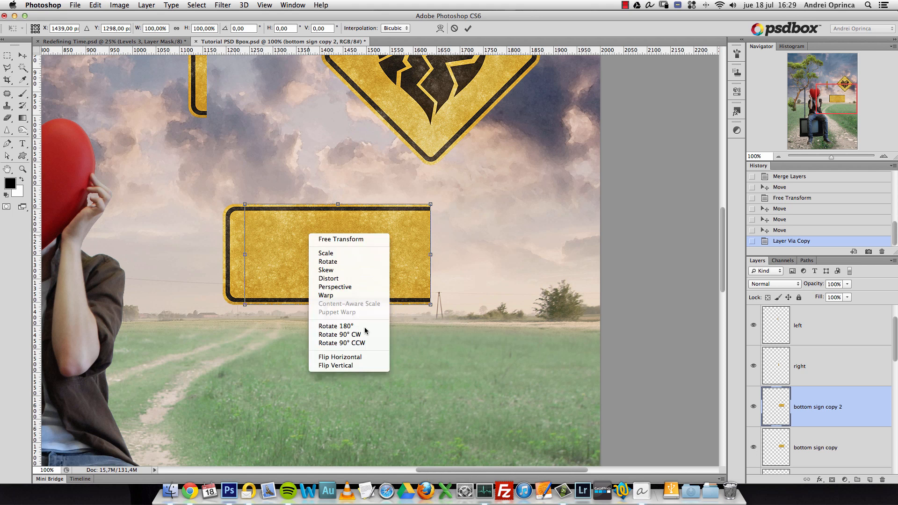
pyautogui.click(363, 357)
pyautogui.press('Return')
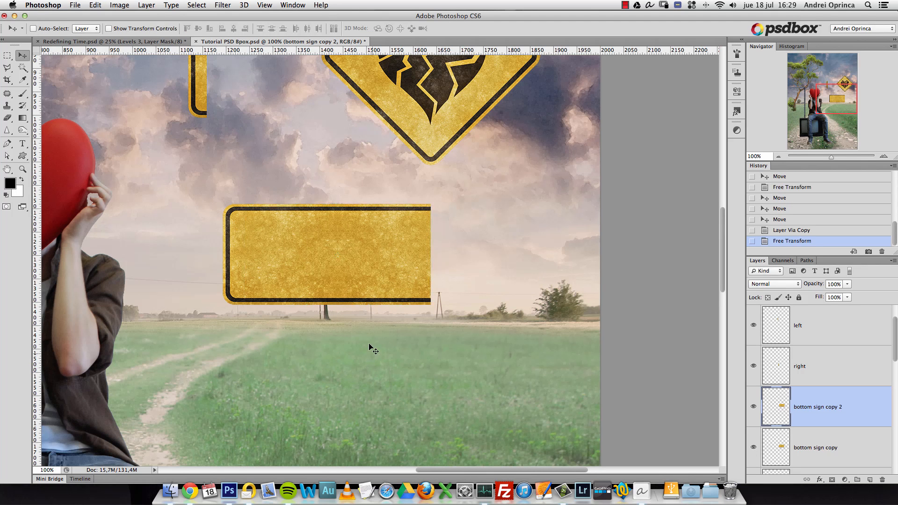
# Step: Place the flipped duplicate flush against the panel's right end to extend the sign past the image edge
pyautogui.moveTo(290, 257); pyautogui.dragTo(496, 247)
pyautogui.press('super+1')
pyautogui.moveTo(501, 237)
pyautogui.mouseDown()
pyautogui.moveTo(464, 240)
pyautogui.moveTo(520, 235)
pyautogui.moveTo(512, 237)
pyautogui.mouseUp()
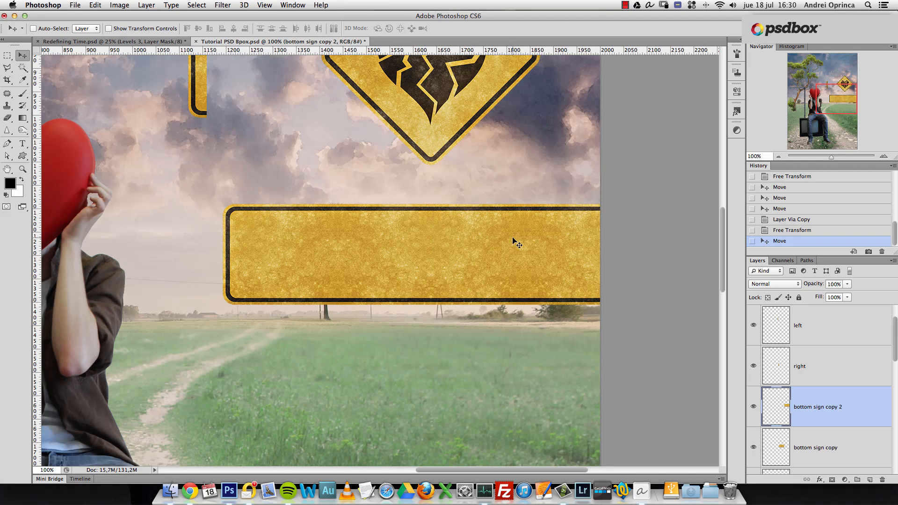
pyautogui.hscroll(4, 515, 234)
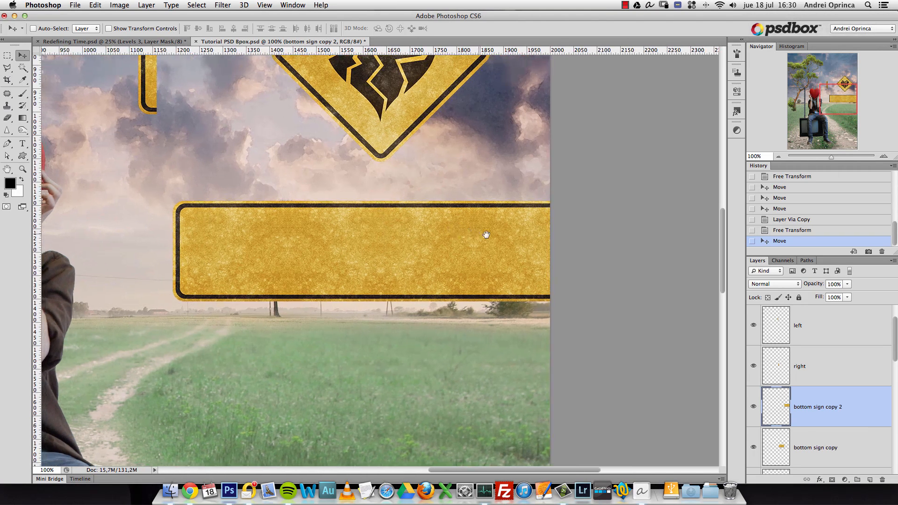
# Step: Select both panel layers, shift them slightly down and back inside the image, and merge them
pyautogui.keyDown('shift'); pyautogui.click(813, 447); pyautogui.keyUp('shift')
pyautogui.moveTo(536, 291); pyautogui.dragTo(499, 302)
pyautogui.press('super+e')
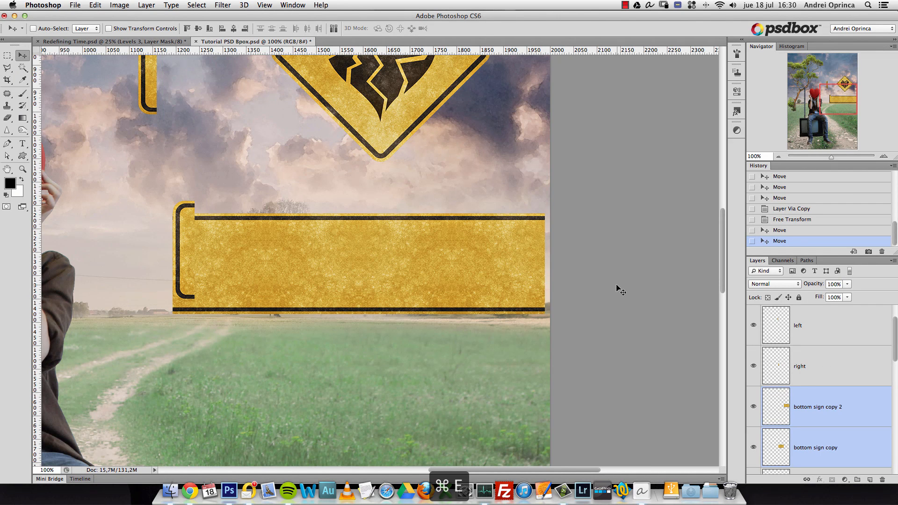
# Step: Cut off the merged panel's right end and fit the remaining panel into the left edge piece
pyautogui.click(7, 55)
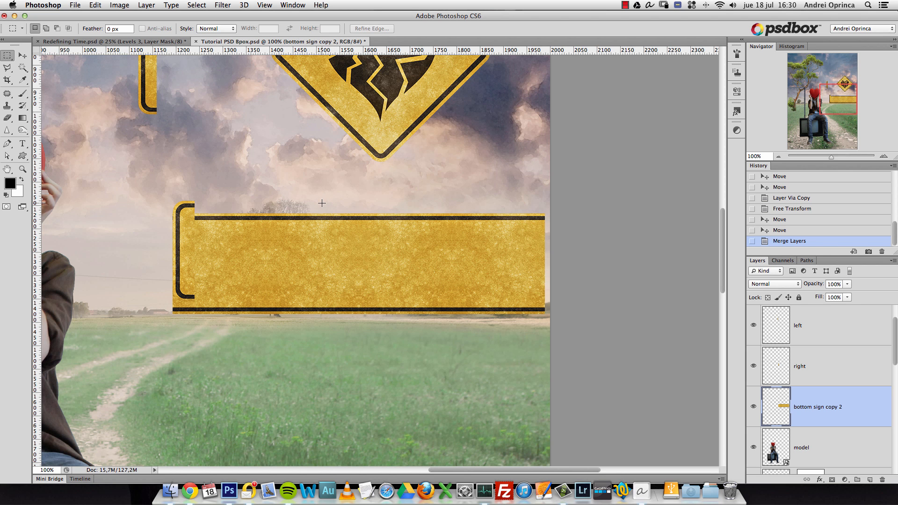
pyautogui.moveTo(462, 184); pyautogui.dragTo(613, 339)
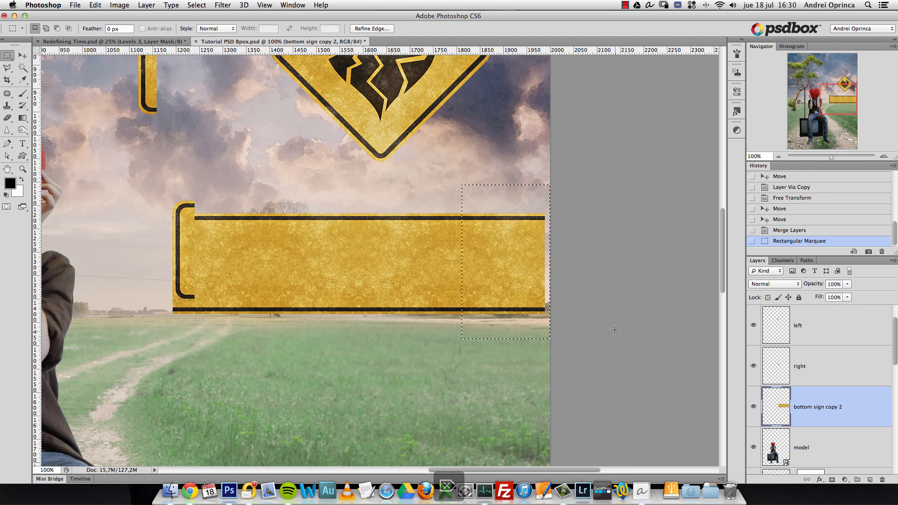
pyautogui.press('BackSpace')
pyautogui.press('super+d')
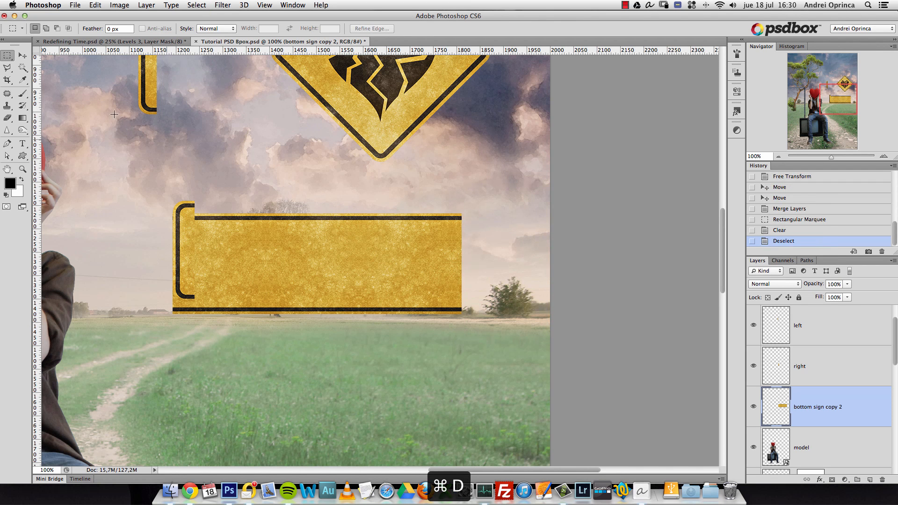
pyautogui.click(22, 56)
pyautogui.moveTo(248, 227); pyautogui.dragTo(269, 234)
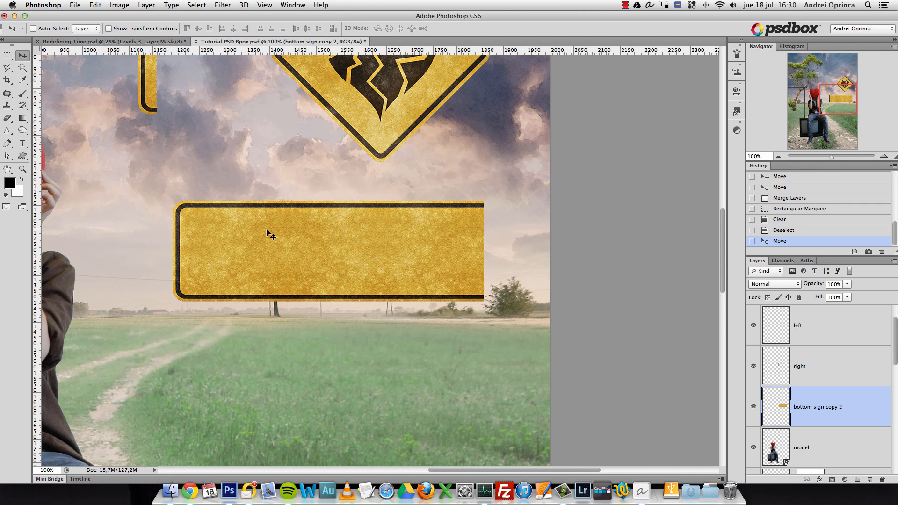
# Step: Trim another vertical strip off the panel's right end and clear the selection
pyautogui.click(7, 56)
pyautogui.moveTo(524, 353); pyautogui.dragTo(438, 166)
pyautogui.press('Delete')
pyautogui.press('super+d')
# Step: Move the spare edge piece on the left layer to just beyond the panel's right end
pyautogui.press('v')
pyautogui.keyDown('super'); pyautogui.click(158, 93); pyautogui.keyUp('super')
pyautogui.keyDown('super'); pyautogui.click(151, 93); pyautogui.keyUp('super')
pyautogui.moveTo(201, 114); pyautogui.dragTo(488, 246)
# Step: Flip the moved edge piece horizontally and join it flush to the panel's right end
pyautogui.press('super+t')
pyautogui.rightClick(470, 273)
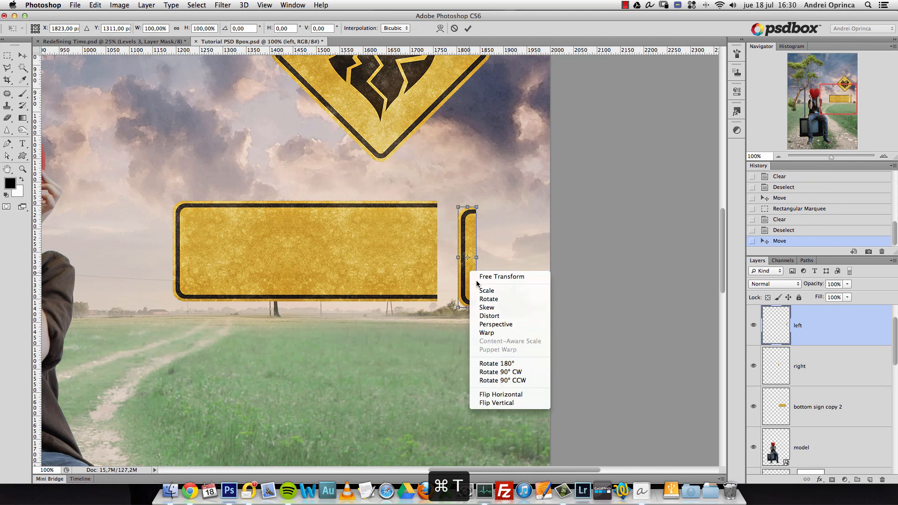
pyautogui.click(500, 395)
pyautogui.press('Return')
pyautogui.moveTo(465, 255); pyautogui.dragTo(446, 252)
# Step: Lighten the lower part of the right-hand seam using the Dodge tool on Midtones at 15% exposure
pyautogui.press('super+space')
pyautogui.doubleClick(435, 237)
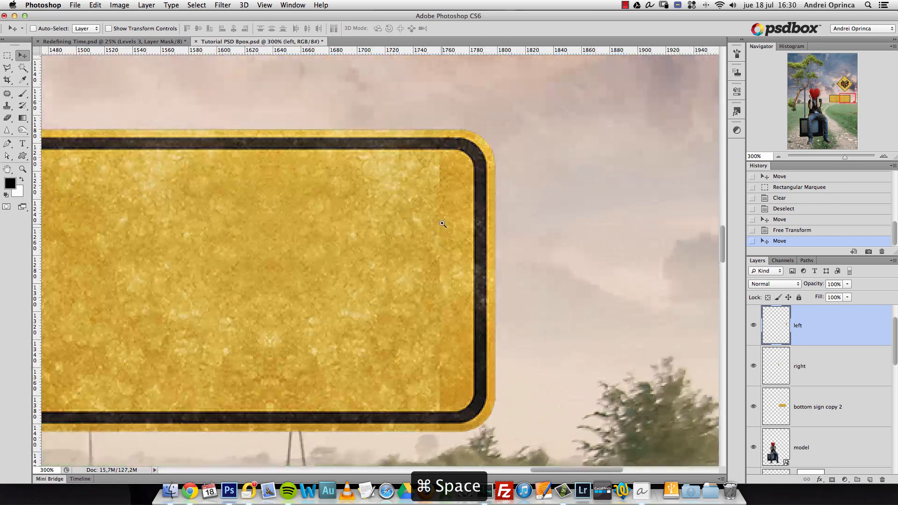
pyautogui.moveTo(471, 286); pyautogui.dragTo(488, 279)
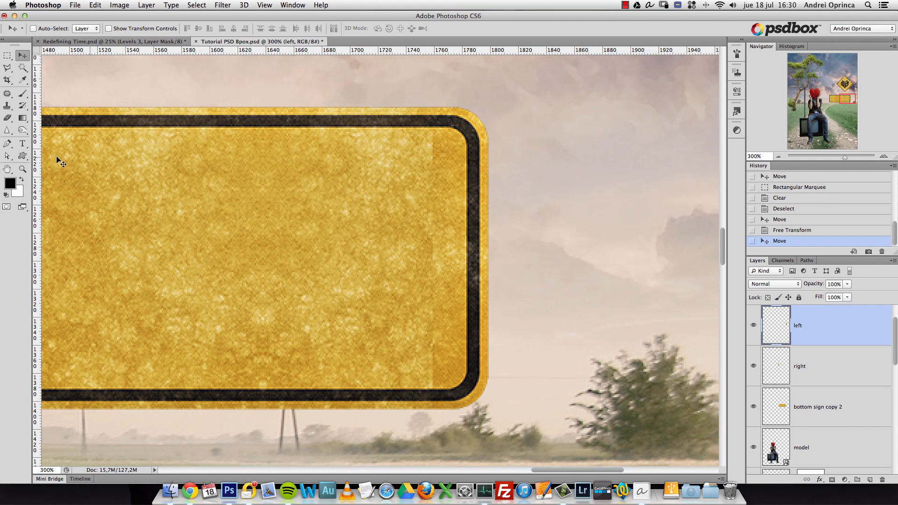
pyautogui.click(22, 130)
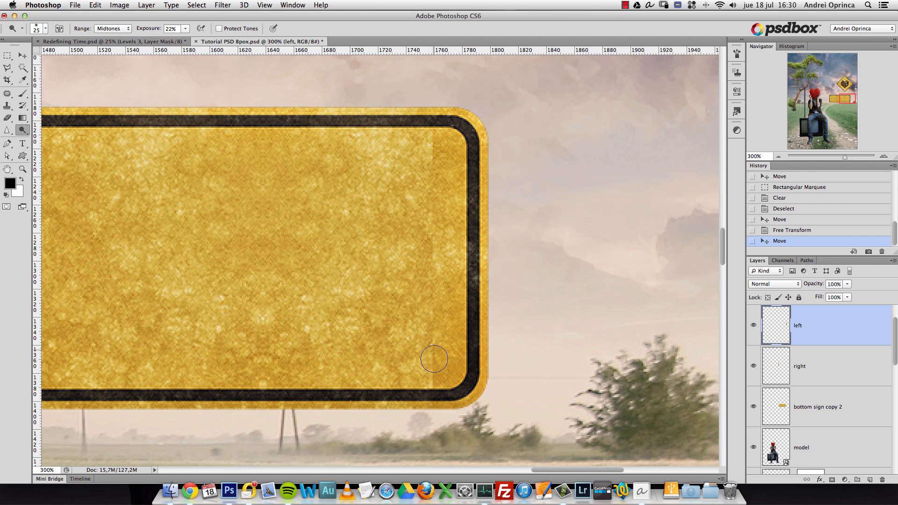
pyautogui.moveTo(185, 29); pyautogui.dragTo(181, 41)
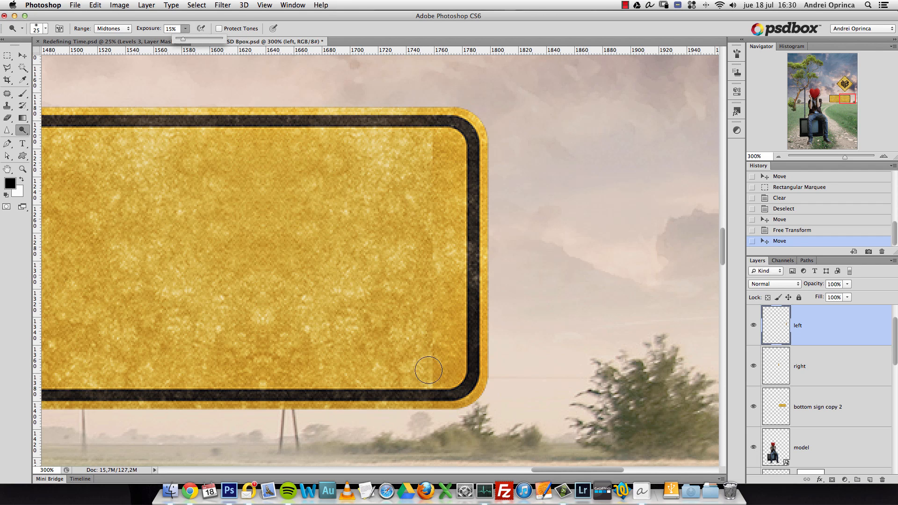
pyautogui.click(432, 388)
pyautogui.click(440, 358)
pyautogui.click(441, 357)
pyautogui.click(439, 360)
pyautogui.click(437, 364)
# Step: Enlarge the brush and dodge the middle and upper parts of the right end piece along the seam
pyautogui.press(']')
pyautogui.press(']')
pyautogui.press(']')
pyautogui.press(']')
pyautogui.click(453, 345)
pyautogui.click(447, 291)
pyautogui.click(433, 294)
pyautogui.moveTo(435, 145); pyautogui.dragTo(431, 157)
# Step: Even out the remaining seam tones on the right end piece with small burn and dodge touches using a 20 px brush
pyautogui.press('[')
pyautogui.press('[')
pyautogui.press('[')
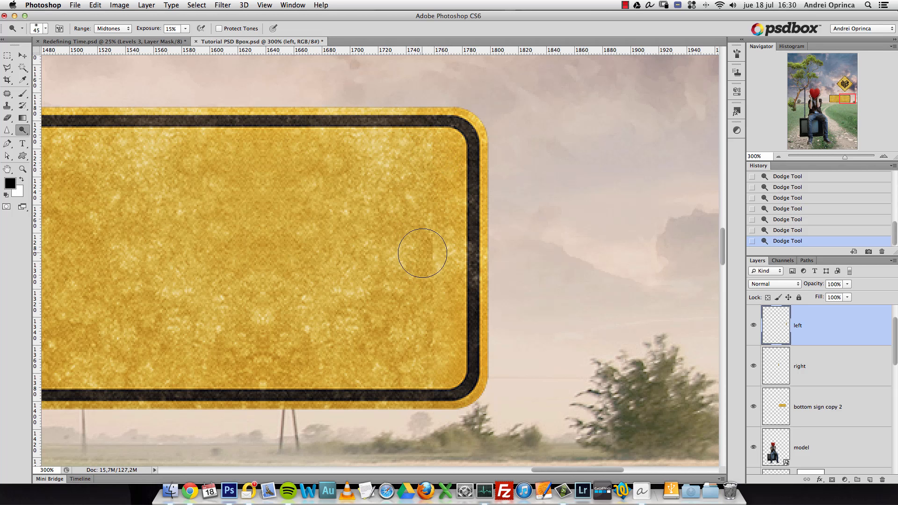
pyautogui.press('[')
pyautogui.moveTo(435, 248); pyautogui.dragTo(436, 260)
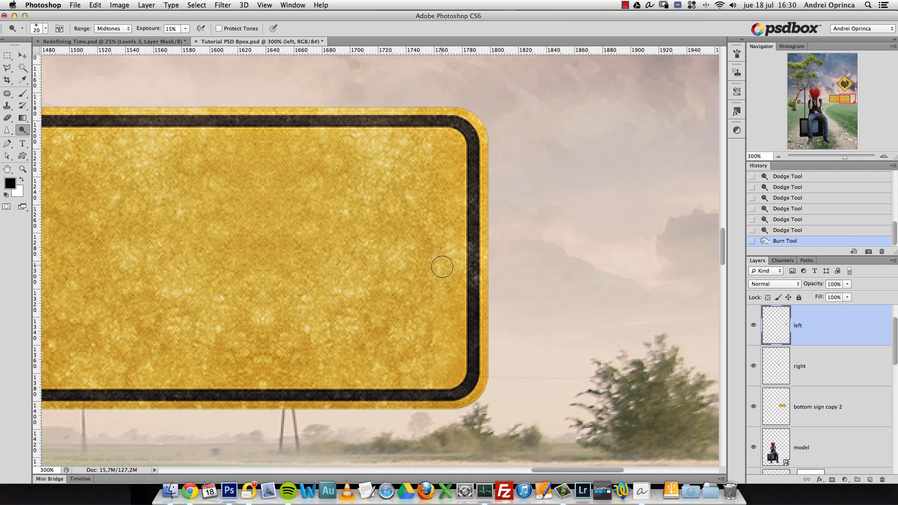
pyautogui.moveTo(429, 308); pyautogui.dragTo(437, 310)
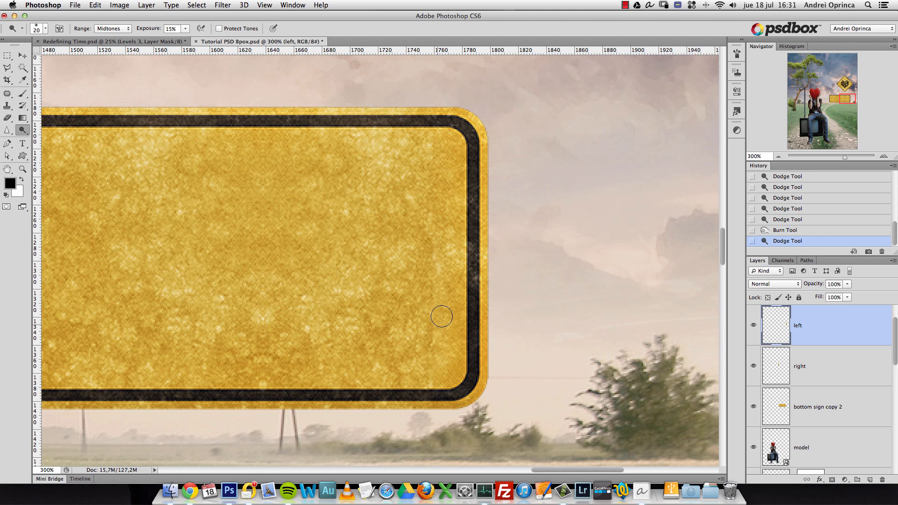
# Step: Dodge spots along the sign's right inner border from the lower to the upper corner
pyautogui.press('super+1')
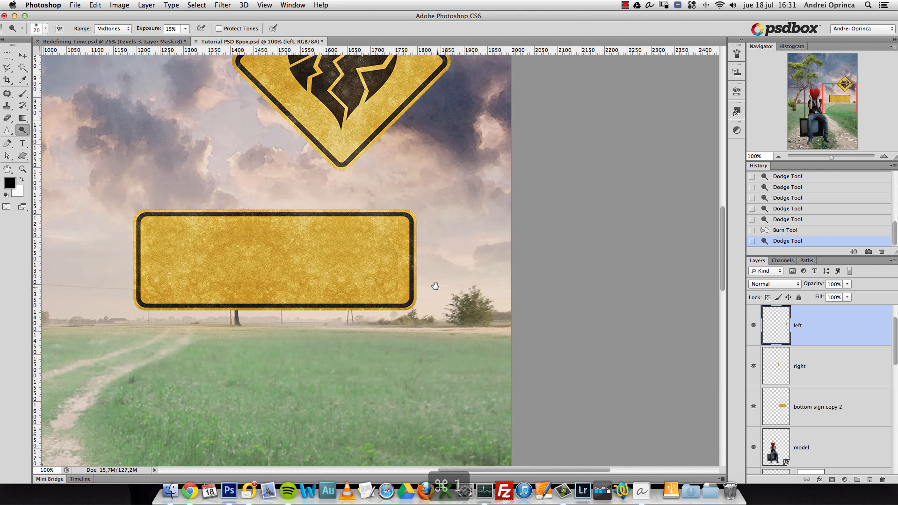
pyautogui.click(403, 299)
pyautogui.click(409, 290)
pyautogui.click(408, 255)
pyautogui.click(407, 214)
pyautogui.click(408, 222)
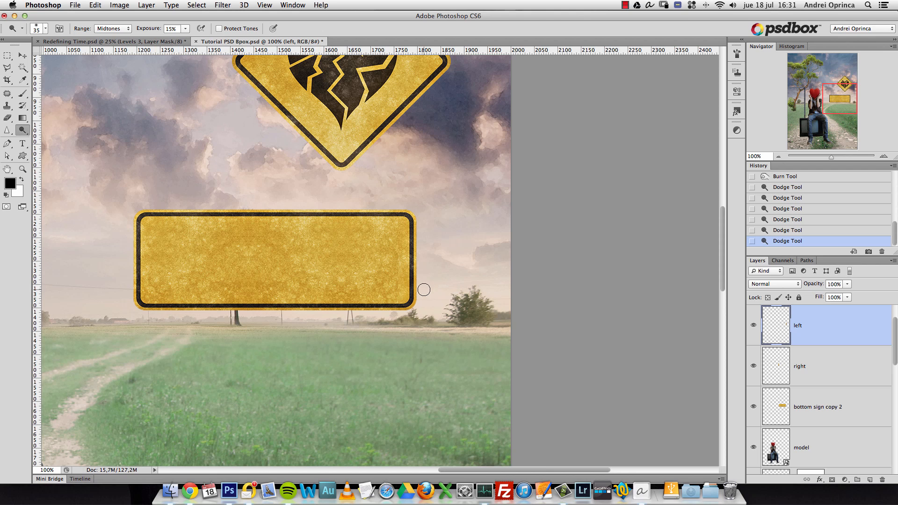
# Step: Select the left, right and bottom sign copy 2 layers and merge them into one
pyautogui.keyDown('alt'); pyautogui.click(405, 286); pyautogui.keyUp('alt')
pyautogui.keyDown('alt'); pyautogui.click(405, 286); pyautogui.keyUp('alt')
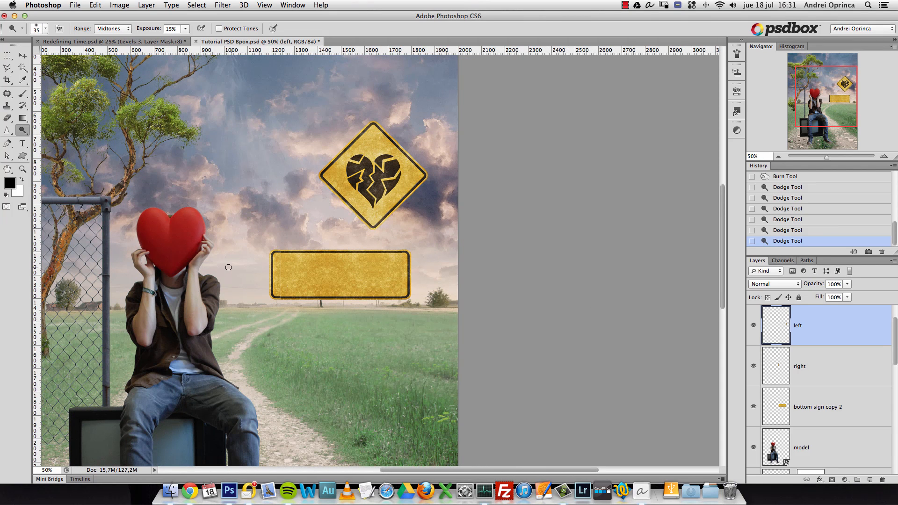
pyautogui.press('super+1')
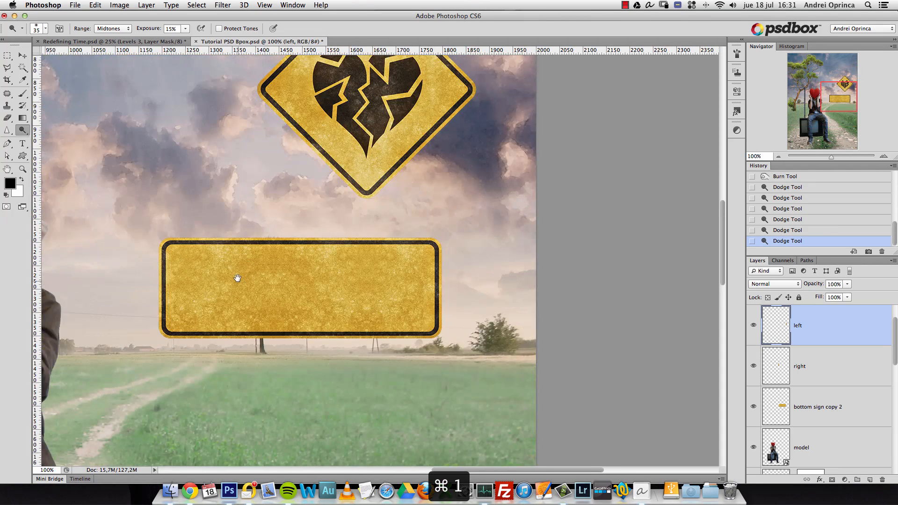
pyautogui.moveTo(226, 286); pyautogui.dragTo(253, 276)
pyautogui.keyDown('shift'); pyautogui.click(860, 416); pyautogui.keyUp('shift')
pyautogui.press('super+e')
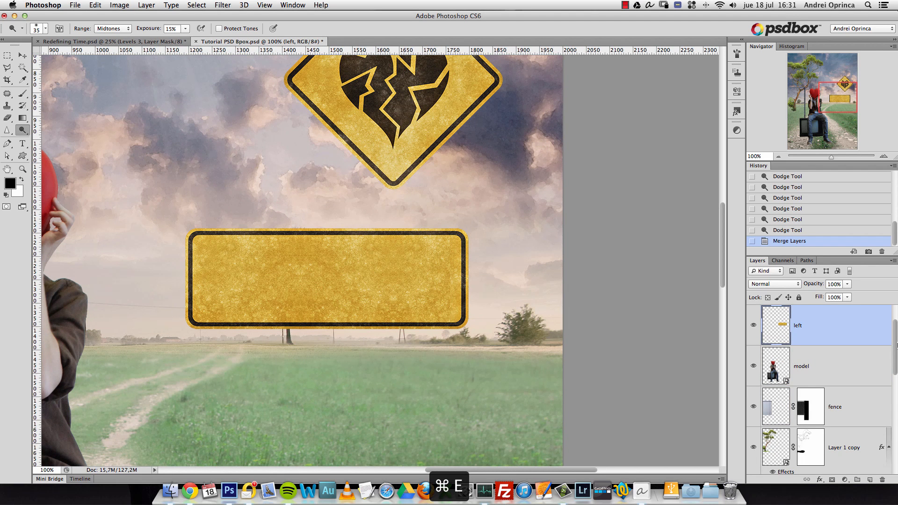
# Step: Rename the merged sign layer as bottom sign
pyautogui.moveTo(897, 346); pyautogui.dragTo(896, 327)
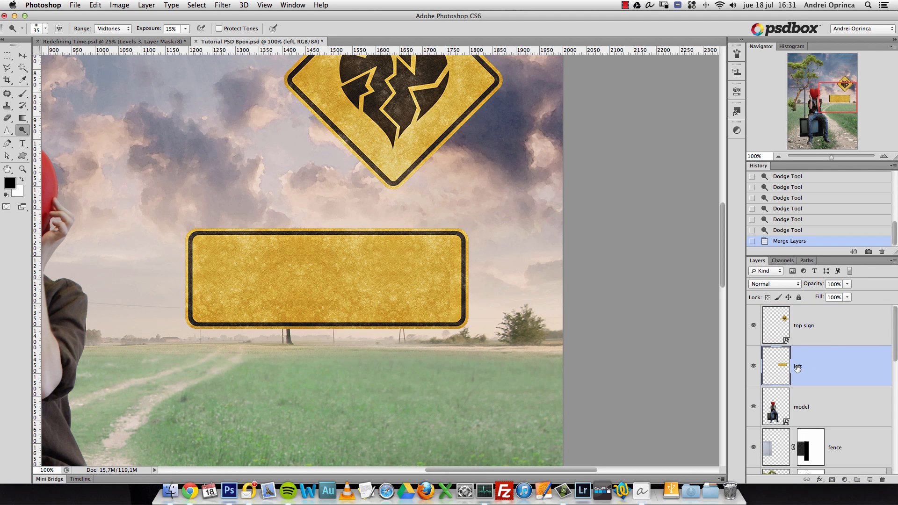
pyautogui.doubleClick(798, 367)
pyautogui.write('bottom sign')
pyautogui.press('Return')
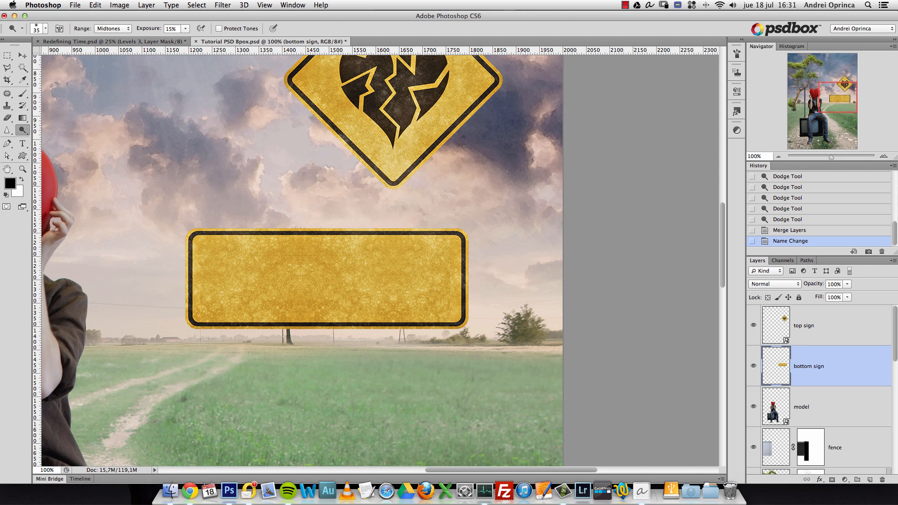
# Step: Shift the bottom sign right and slightly down, and lower the top sign to sit centred just above it
pyautogui.press('super+1')
pyautogui.keyDown('alt'); pyautogui.click(343, 231); pyautogui.keyUp('alt')
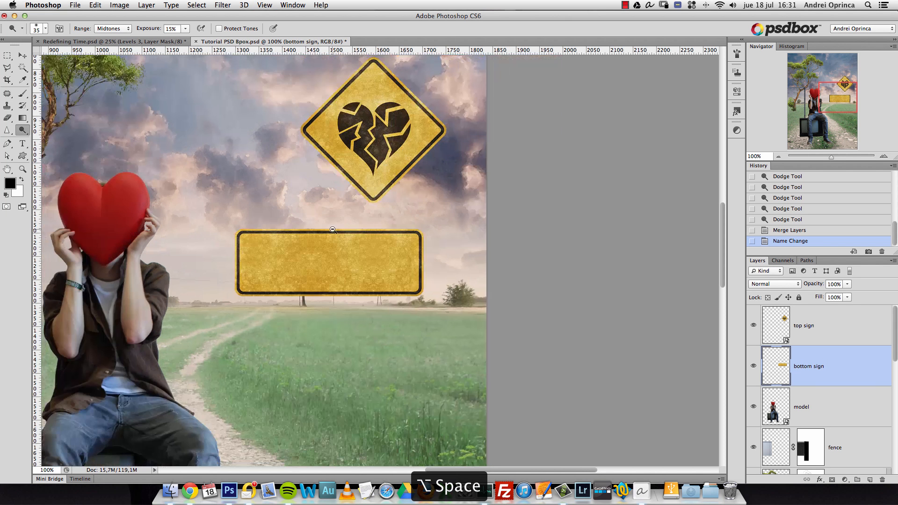
pyautogui.press('v')
pyautogui.moveTo(361, 276); pyautogui.dragTo(405, 295)
pyautogui.keyDown('super'); pyautogui.click(380, 177); pyautogui.keyUp('super')
pyautogui.moveTo(383, 157); pyautogui.dragTo(382, 187)
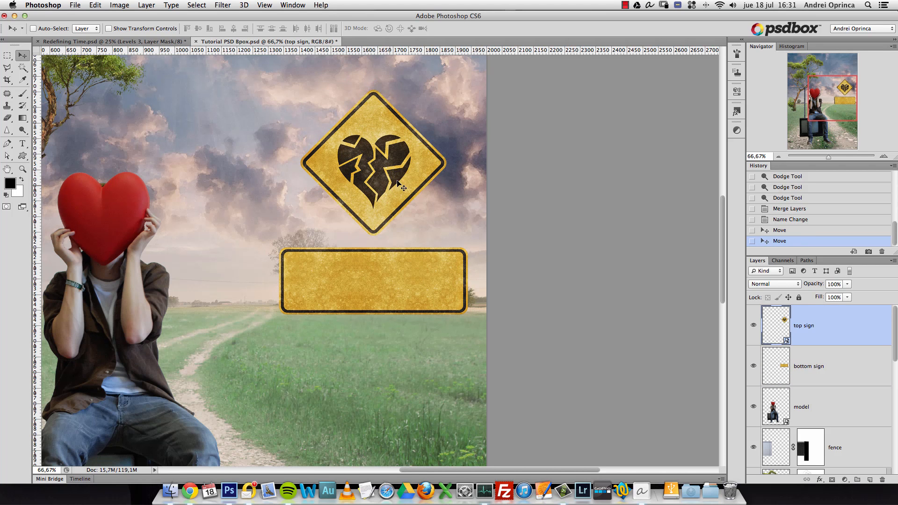
pyautogui.keyDown('alt'); pyautogui.keyDown('super'); pyautogui.click(372, 182); pyautogui.keyUp('super'); pyautogui.keyUp('alt')
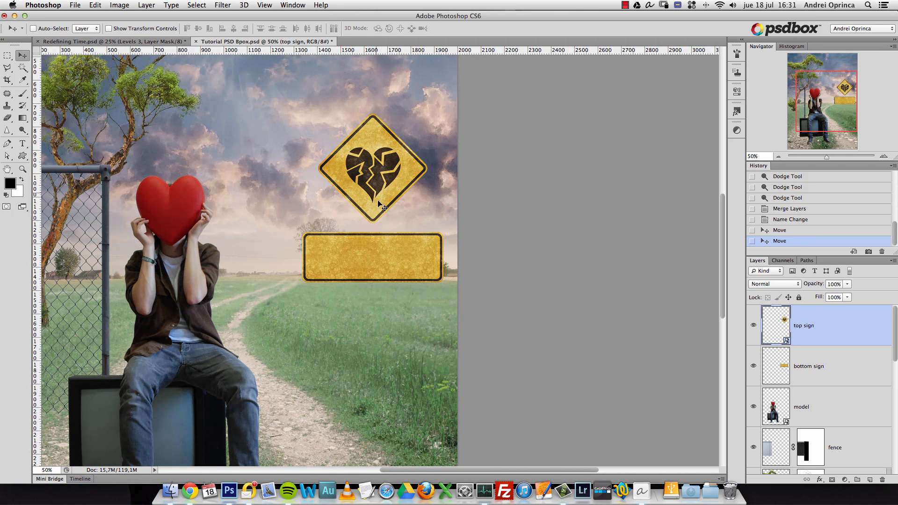
# Step: Convert the bottom sign layer to a smart object
pyautogui.click(819, 379)
pyautogui.rightClick(818, 367)
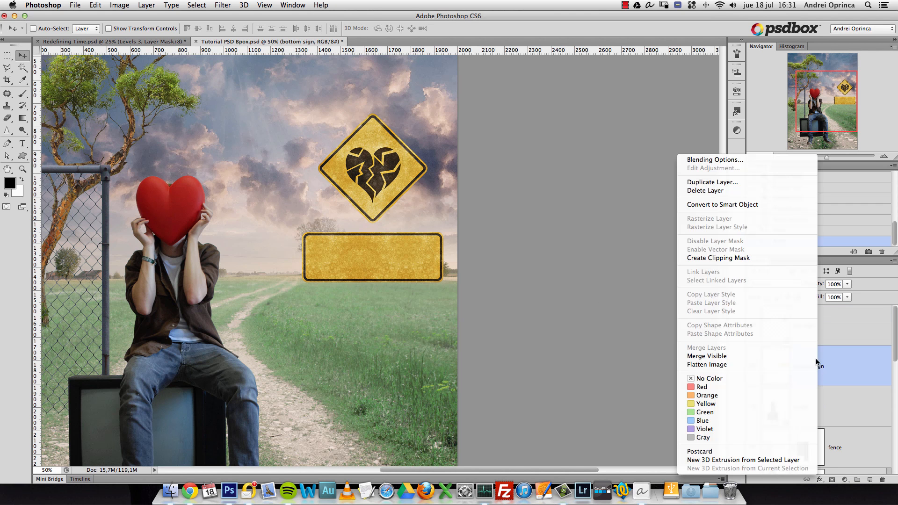
pyautogui.click(758, 206)
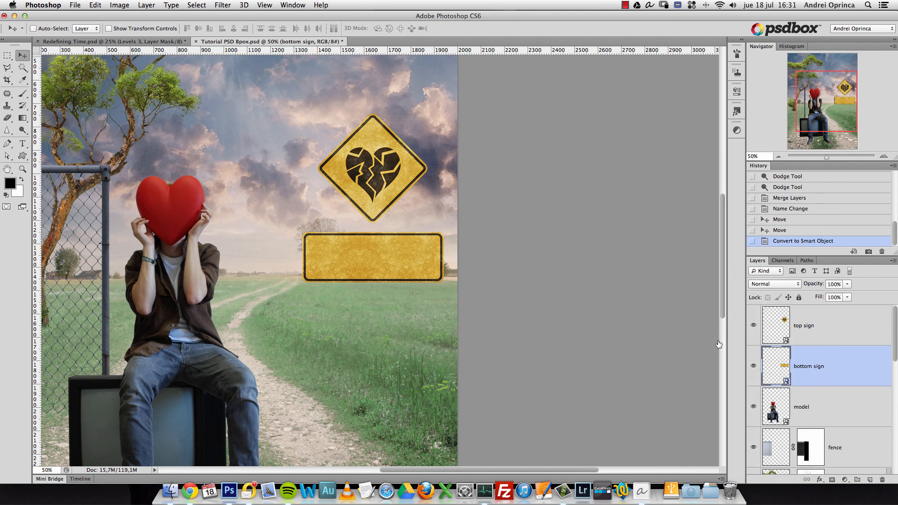
# Step: Select the top sign and bottom sign layers together and move both signs up into the sky
pyautogui.keyDown('alt'); pyautogui.click(271, 211); pyautogui.keyUp('alt')
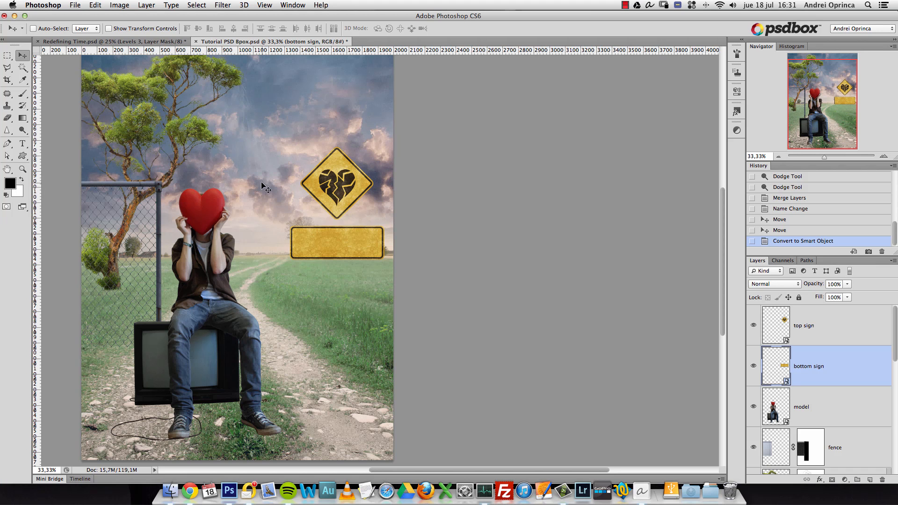
pyautogui.moveTo(258, 175); pyautogui.dragTo(274, 182)
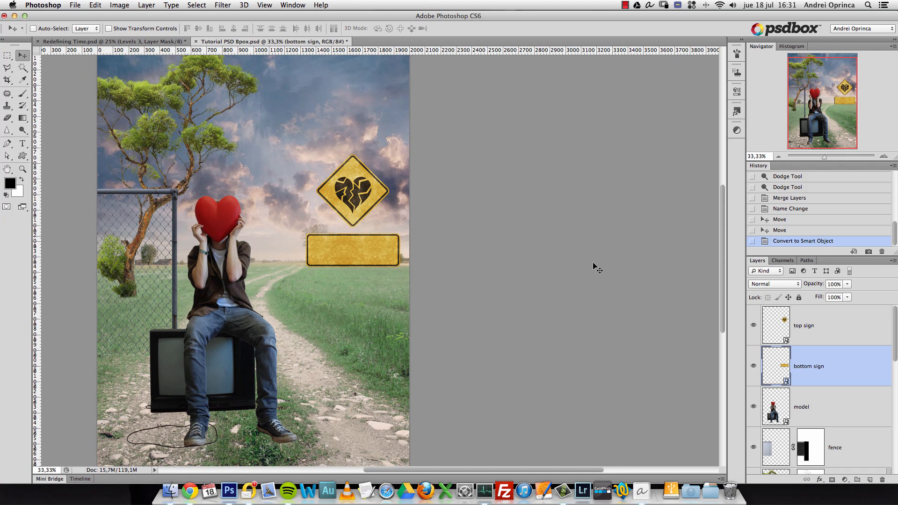
pyautogui.keyDown('shift'); pyautogui.click(806, 327); pyautogui.keyUp('shift')
pyautogui.moveTo(346, 201); pyautogui.dragTo(348, 159)
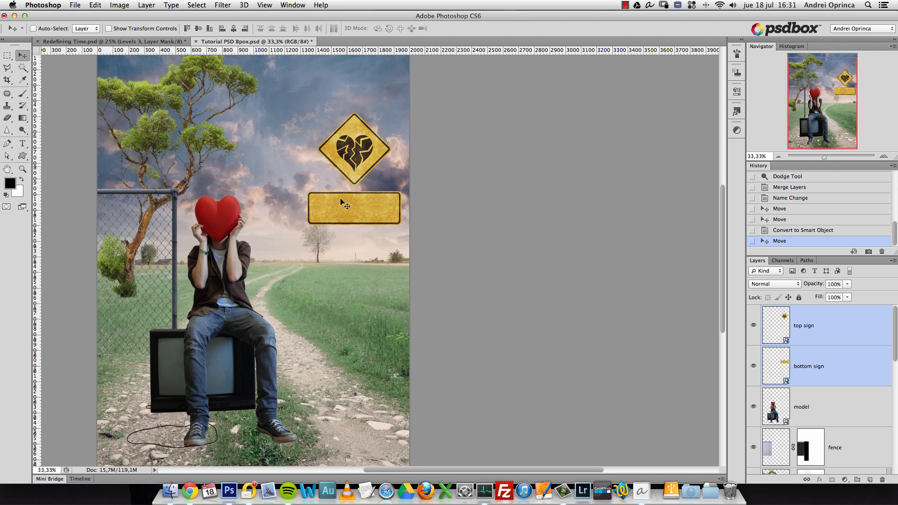
# Step: Add a new layer above the model layer and marquee a narrow vertical strip from the heart sign down to the ground
pyautogui.press('m')
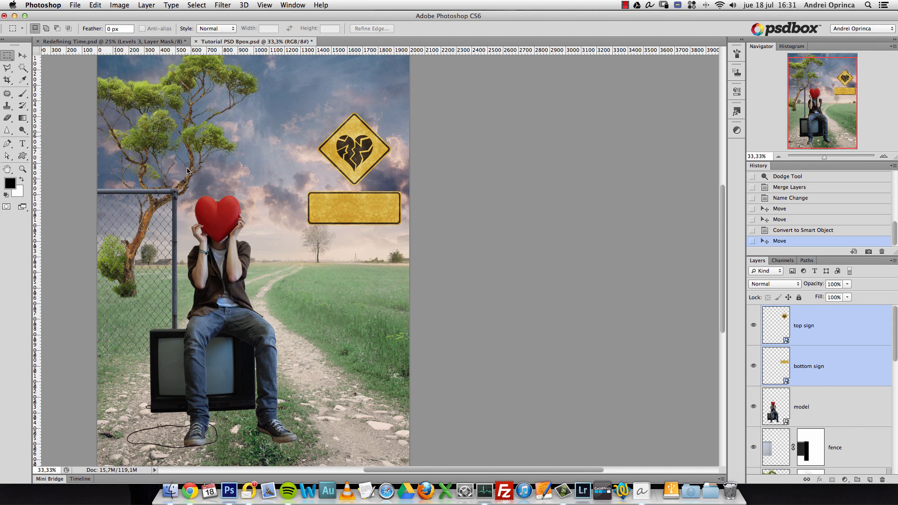
pyautogui.click(818, 402)
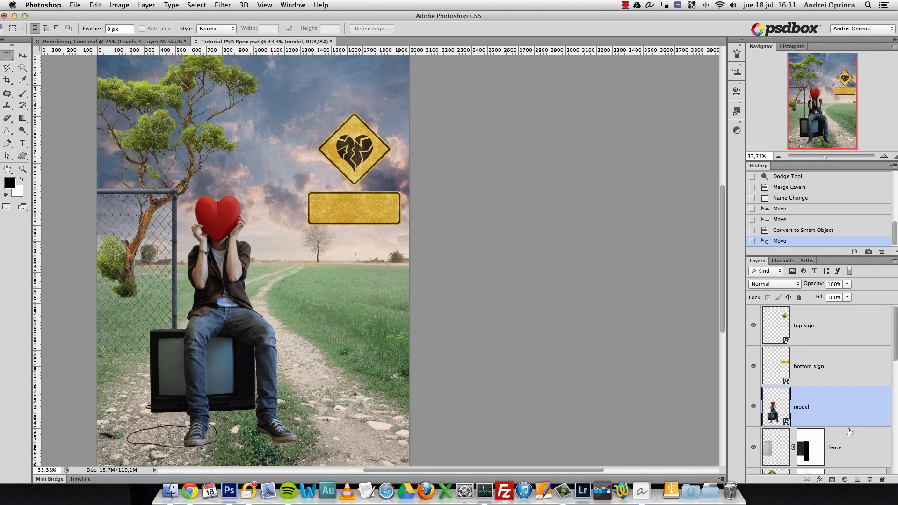
pyautogui.click(869, 480)
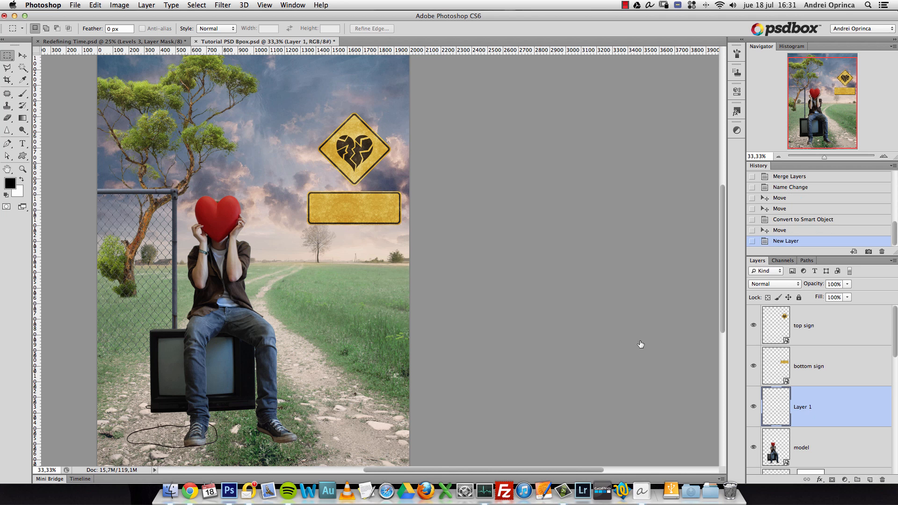
pyautogui.keyDown('super'); pyautogui.click(359, 217); pyautogui.keyUp('super')
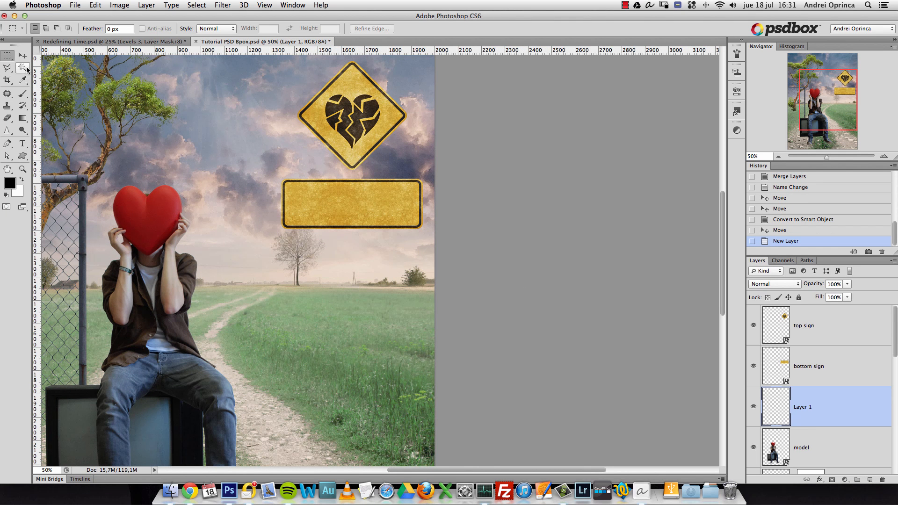
pyautogui.moveTo(7, 55); pyautogui.dragTo(32, 57)
pyautogui.click(42, 58)
pyautogui.moveTo(345, 310); pyautogui.dragTo(352, 460)
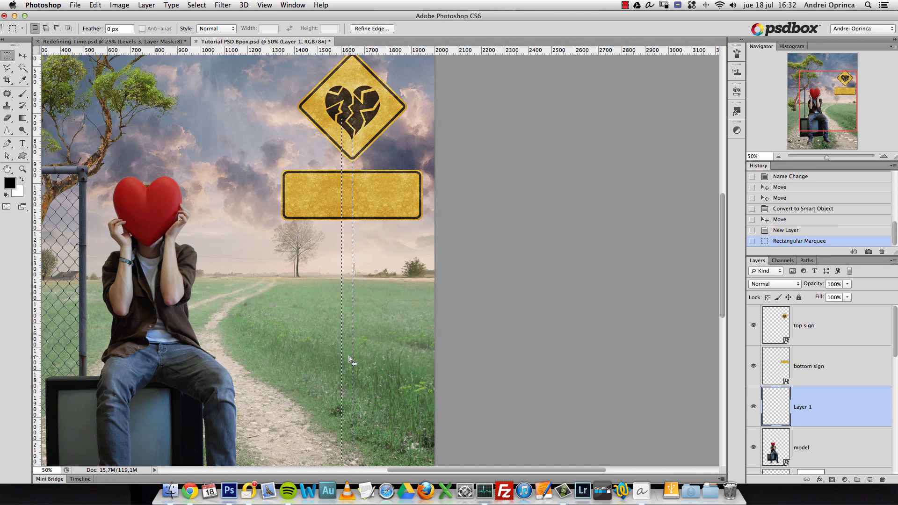
# Step: Fill the strip with black as a post, deselect, and nudge it right to centre it behind the signs
pyautogui.hotkey('alt', 'BackSpace')
pyautogui.press('super+d')
pyautogui.press('v')
pyautogui.keyDown('alt'); pyautogui.click(287, 276); pyautogui.keyUp('alt')
pyautogui.keyDown('alt'); pyautogui.click(286, 276); pyautogui.keyUp('alt')
pyautogui.hotkey('shift', 'Right')
pyautogui.hotkey('shift', 'Right')
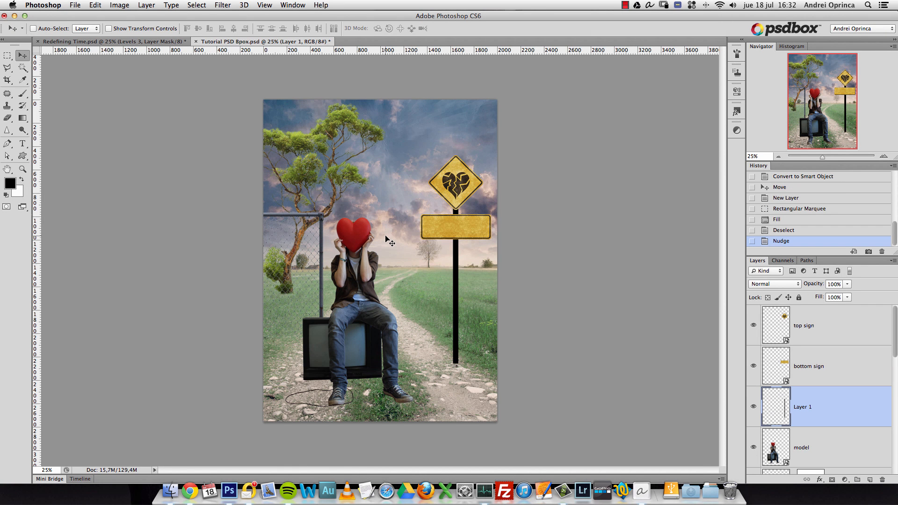
pyautogui.press('super+1')
pyautogui.moveTo(584, 283); pyautogui.dragTo(437, 378)
pyautogui.moveTo(597, 194); pyautogui.dragTo(575, 249)
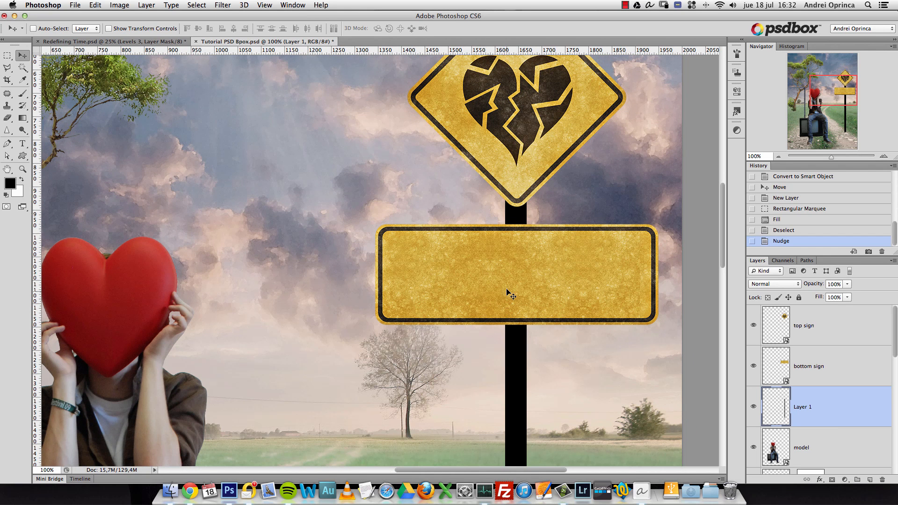
pyautogui.press('super+o')
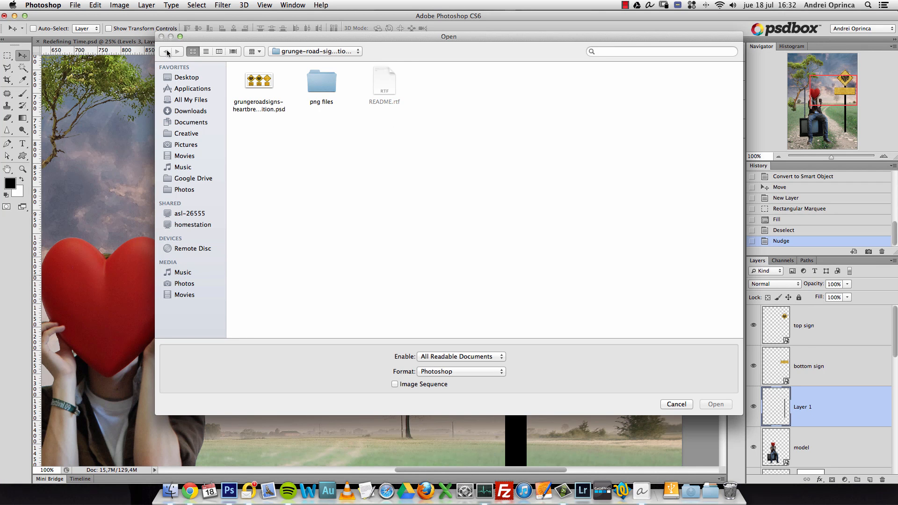
pyautogui.click(294, 52)
pyautogui.click(281, 153)
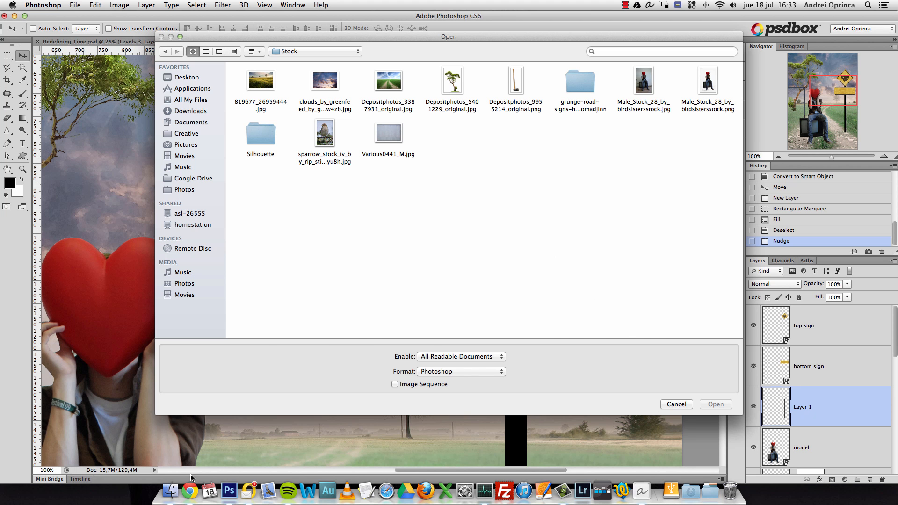
# Step: Switch to Chrome and search deviantART for "metal texture"
pyautogui.click(189, 490)
pyautogui.click(129, 76)
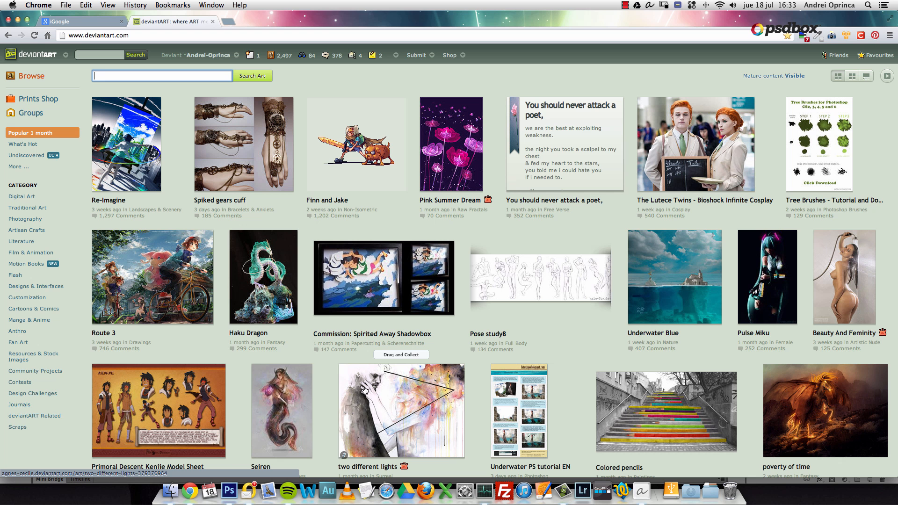
pyautogui.write('metal texture')
pyautogui.press('Return')
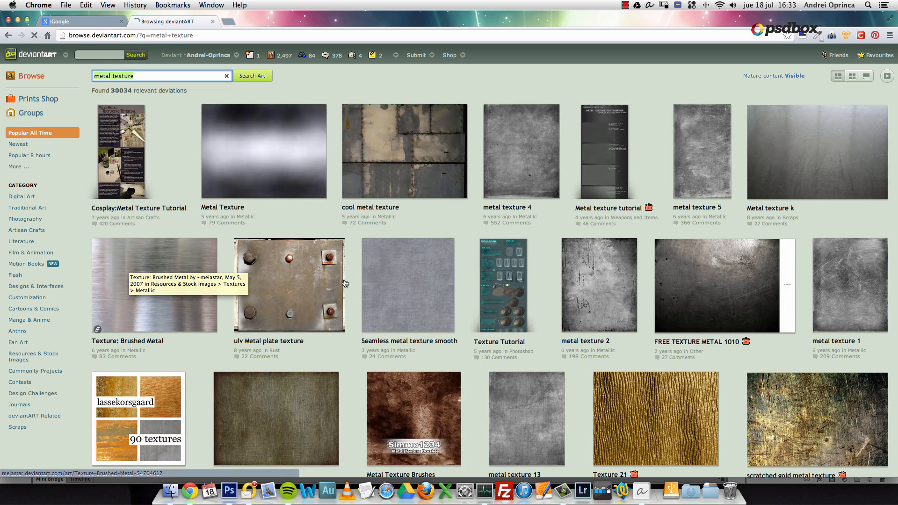
# Step: Open the Metal Bolt Texture result in its own tab and go to it after scanning the other search results
pyautogui.scroll(-1, 346, 252)
pyautogui.scroll(-8, 347, 251)
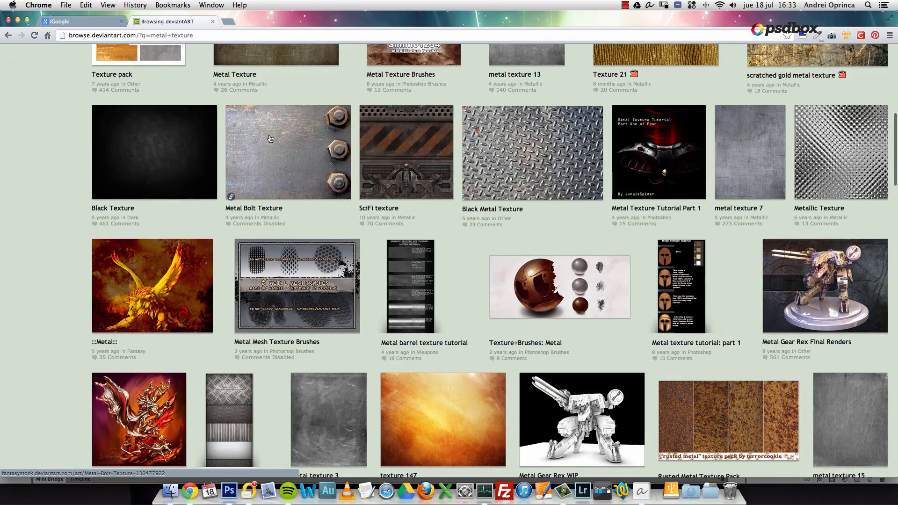
pyautogui.rightClick(270, 138)
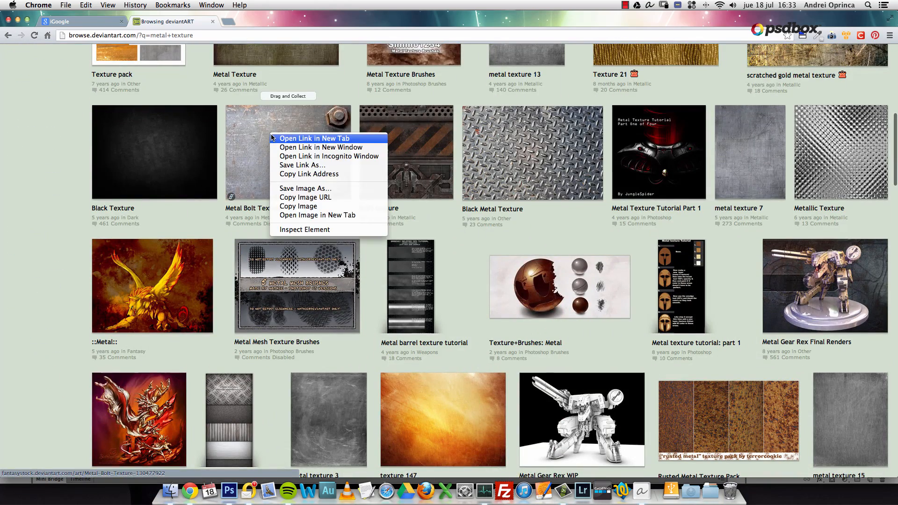
pyautogui.click(283, 140)
pyautogui.scroll(-5, 274, 145)
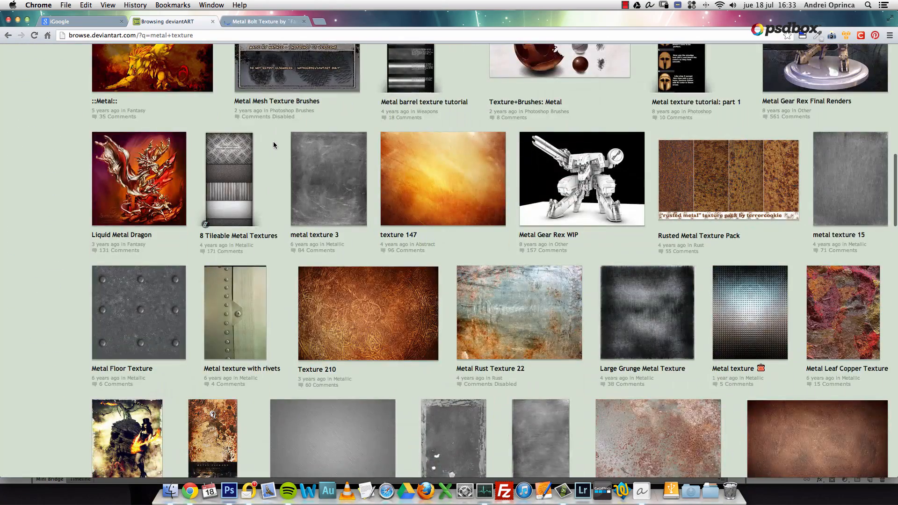
pyautogui.scroll(-2, 698, 178)
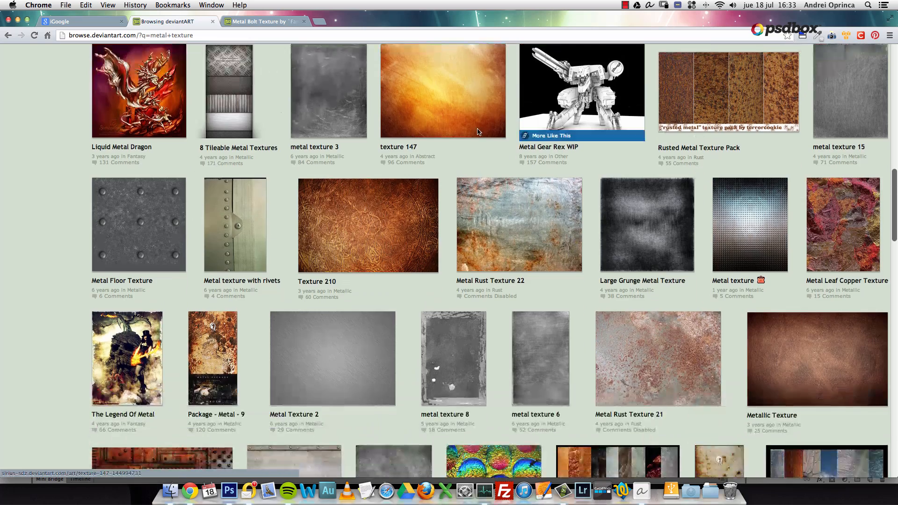
pyautogui.scroll(-5, 514, 234)
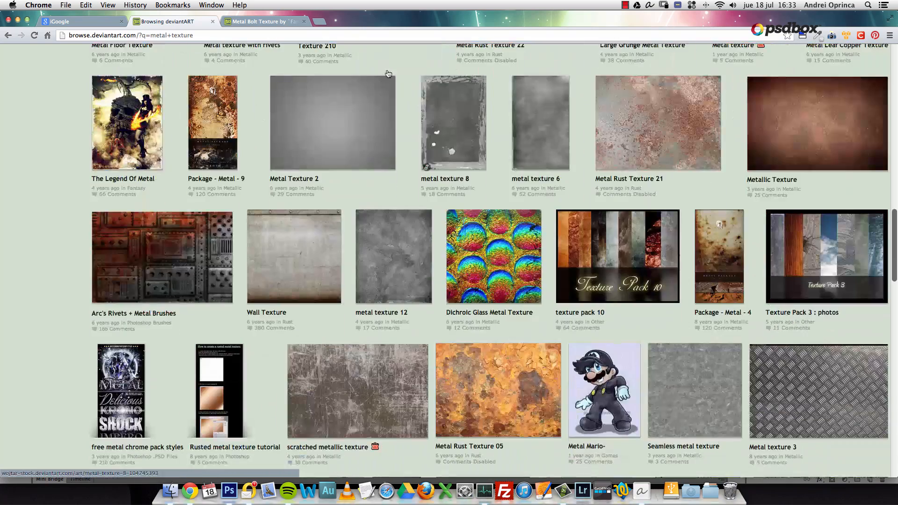
pyautogui.click(256, 21)
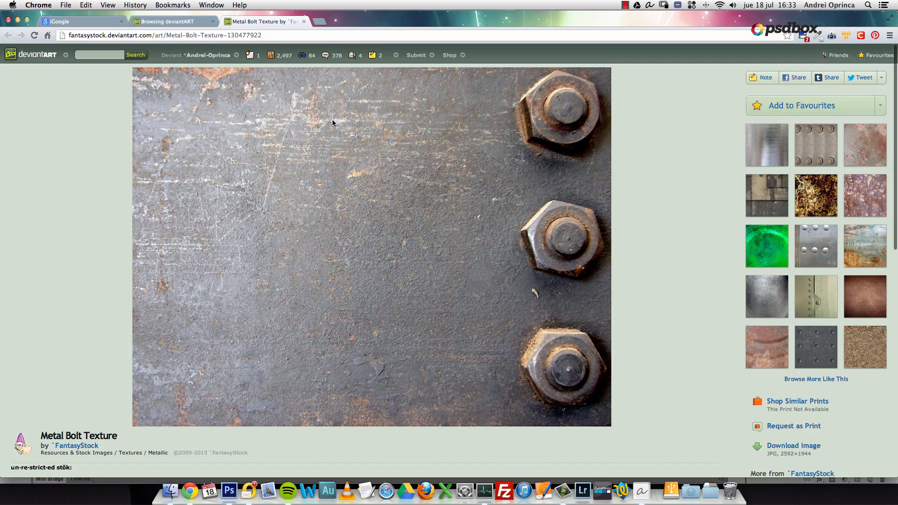
# Step: Open the full-size download of Metal Bolt Texture, enlarge it to actual size and copy the image
pyautogui.scroll(-3, 790, 370)
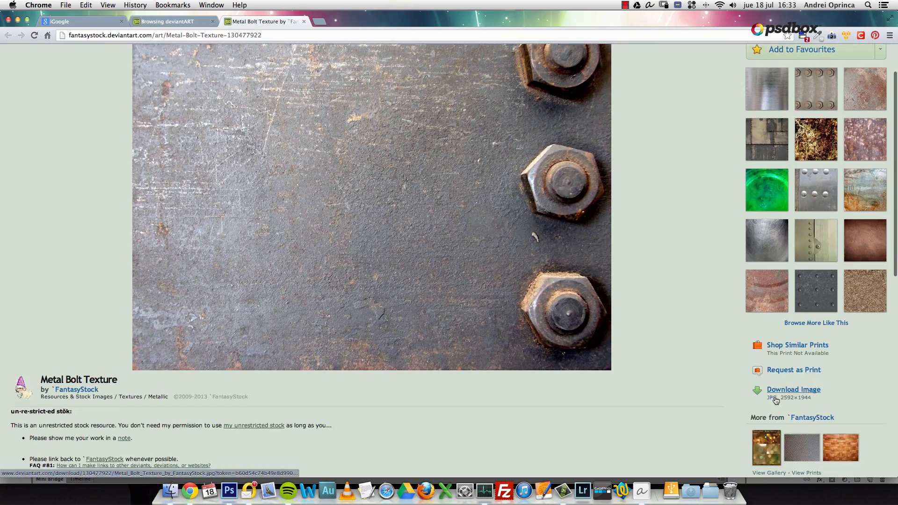
pyautogui.click(798, 392)
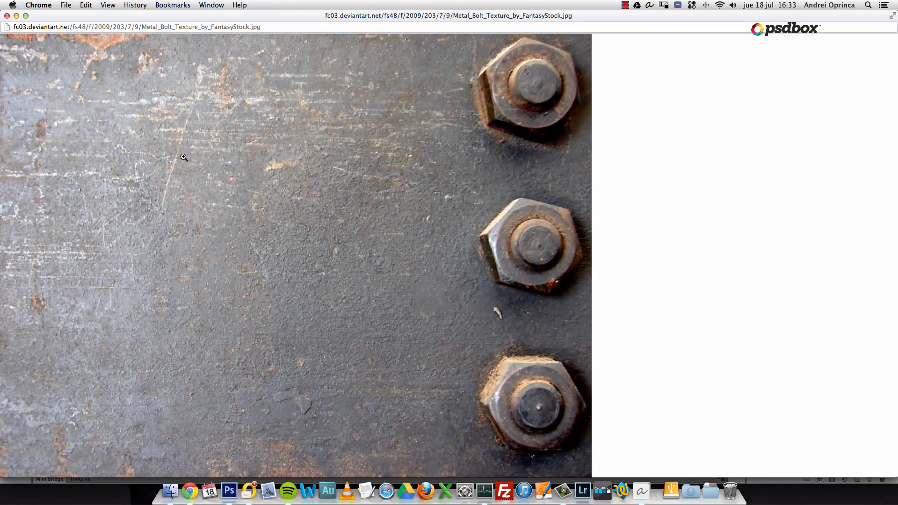
pyautogui.click(183, 157)
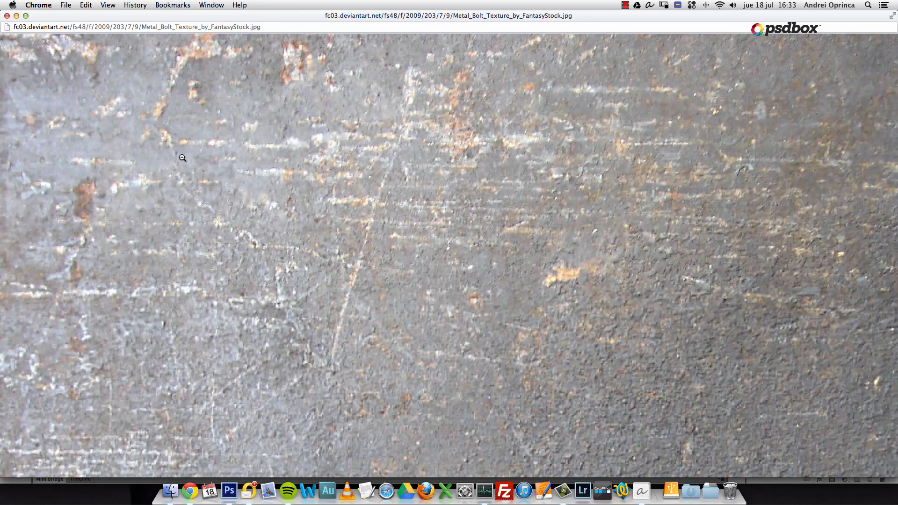
pyautogui.rightClick(234, 161)
pyautogui.click(252, 185)
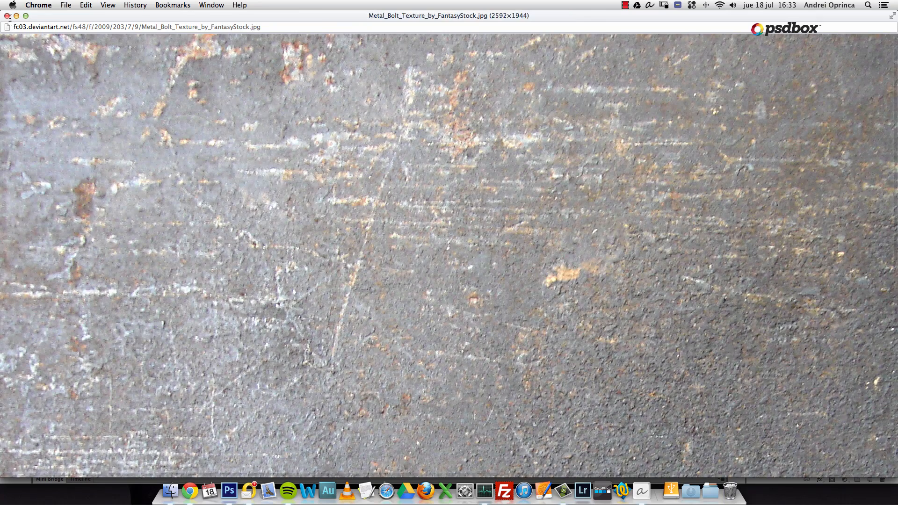
# Step: Close the full-size image window and add Metal Bolt Texture to the deviantART favourites
pyautogui.press('super+w')
pyautogui.scroll(3, 336, 152)
pyautogui.click(812, 104)
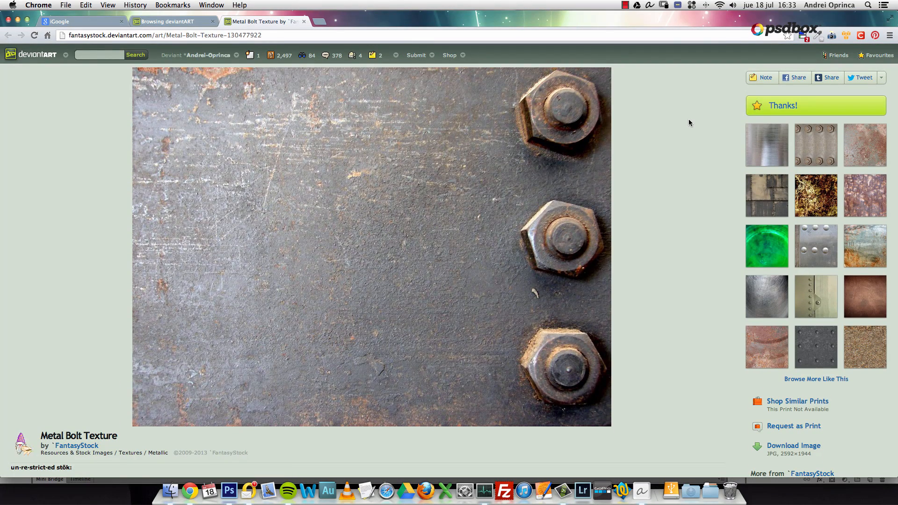
# Step: Switch back to Photoshop, dismiss the Open dialog and paste the copied metal texture above the black post layer
pyautogui.scroll(-3, 683, 122)
pyautogui.scroll(-1, 680, 121)
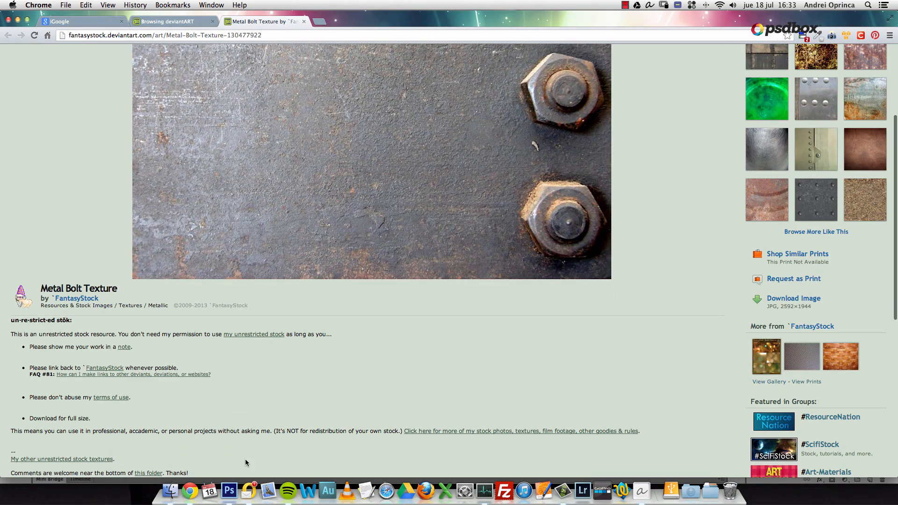
pyautogui.click(234, 486)
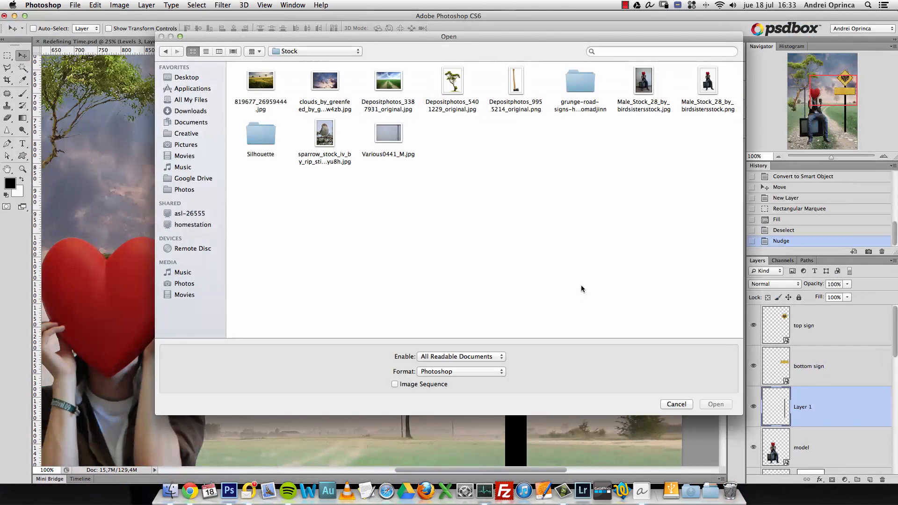
pyautogui.click(677, 405)
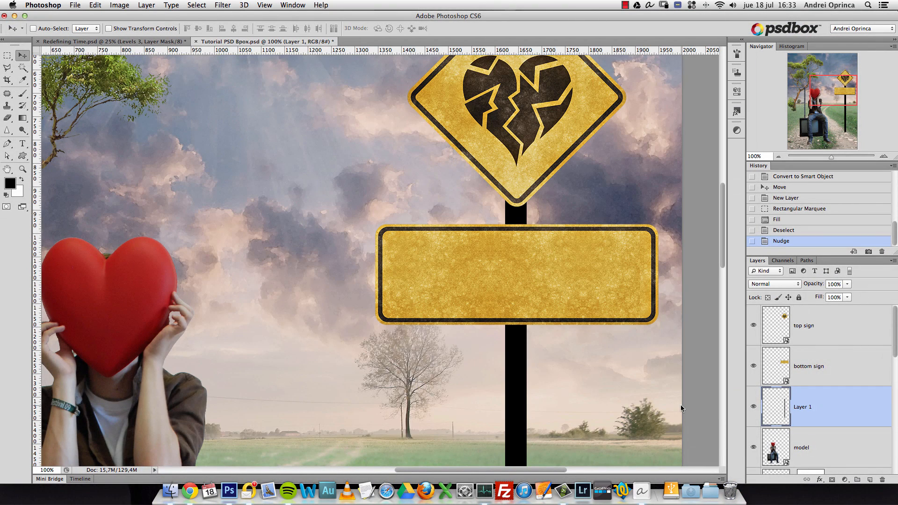
pyautogui.press('super+v')
pyautogui.hotkey('alt', 'space')
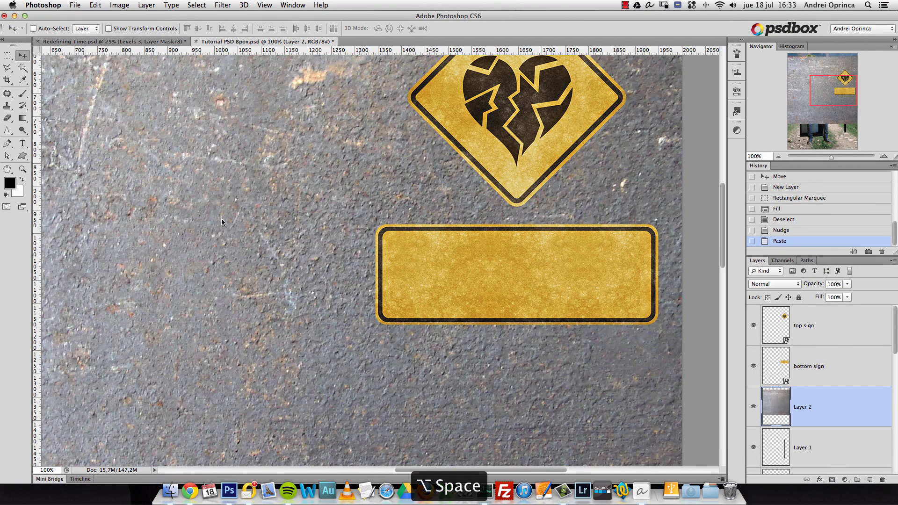
# Step: Clip the pasted metal texture to the post layer below it
pyautogui.click(779, 157)
pyautogui.click(777, 157)
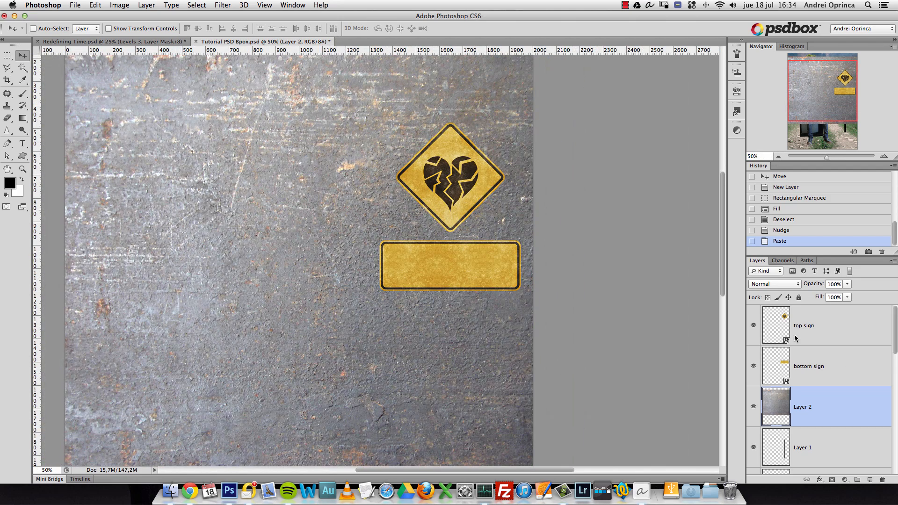
pyautogui.scroll(-1, 891, 351)
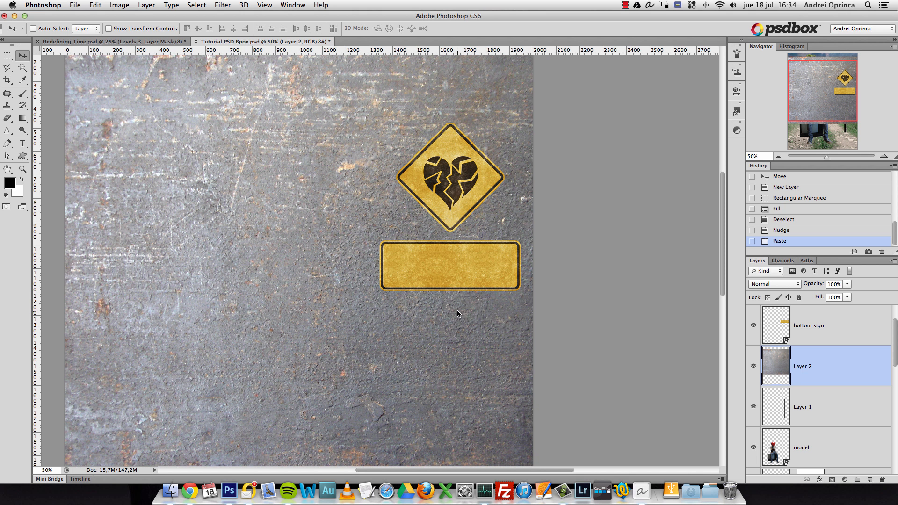
pyautogui.keyDown('alt'); pyautogui.click(842, 384); pyautogui.keyUp('alt')
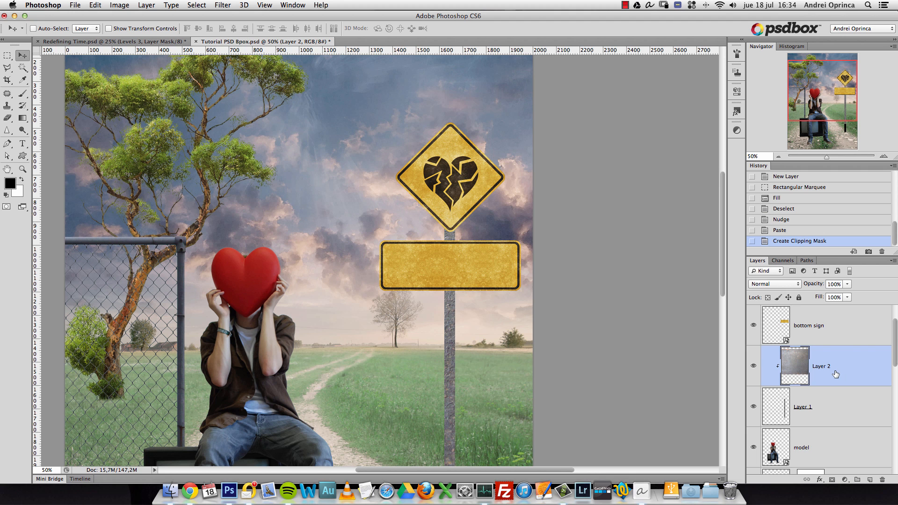
pyautogui.press('super+t')
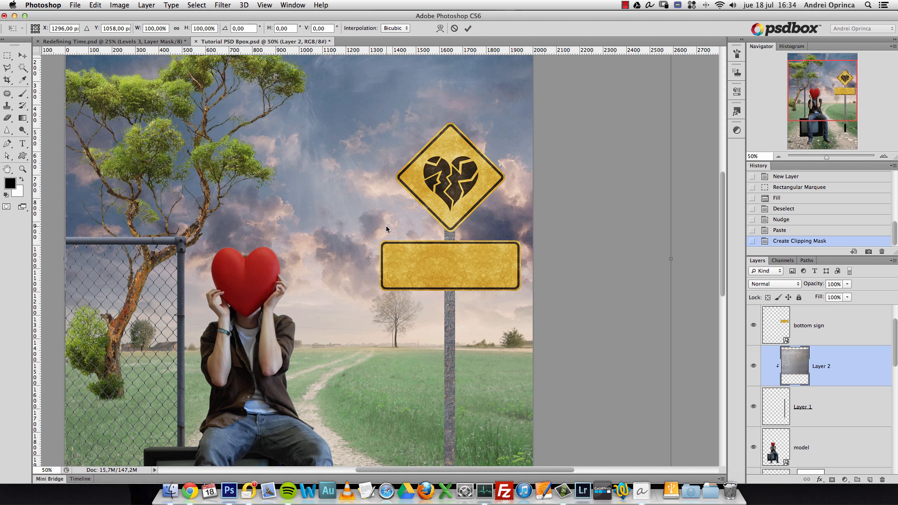
pyautogui.click(778, 157)
pyautogui.click(778, 157)
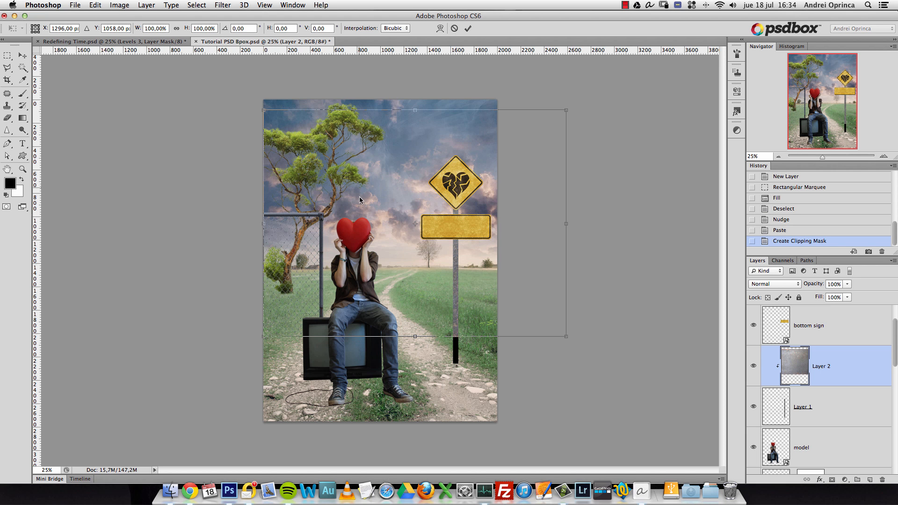
pyautogui.press('Return')
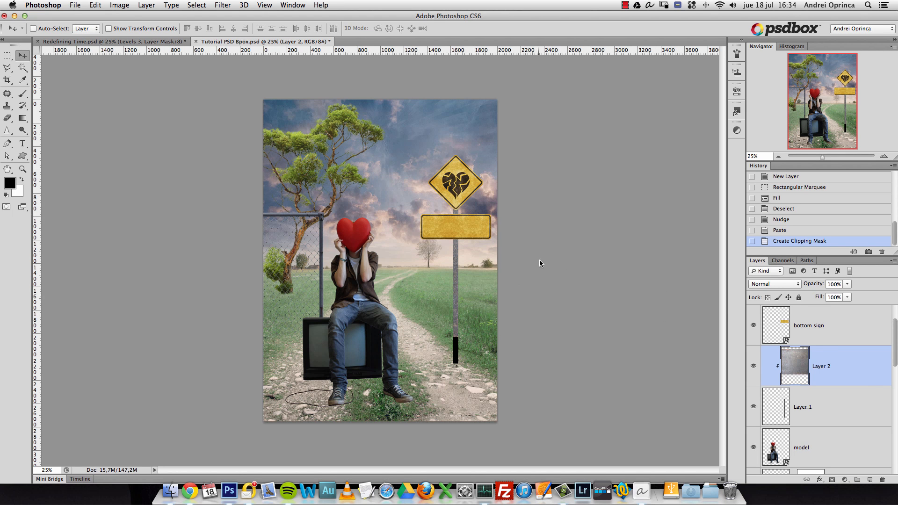
# Step: Rename the clipped texture layer "metal" and the post layer beneath it "pole"
pyautogui.doubleClick(826, 367)
pyautogui.write('metal')
pyautogui.press('Return')
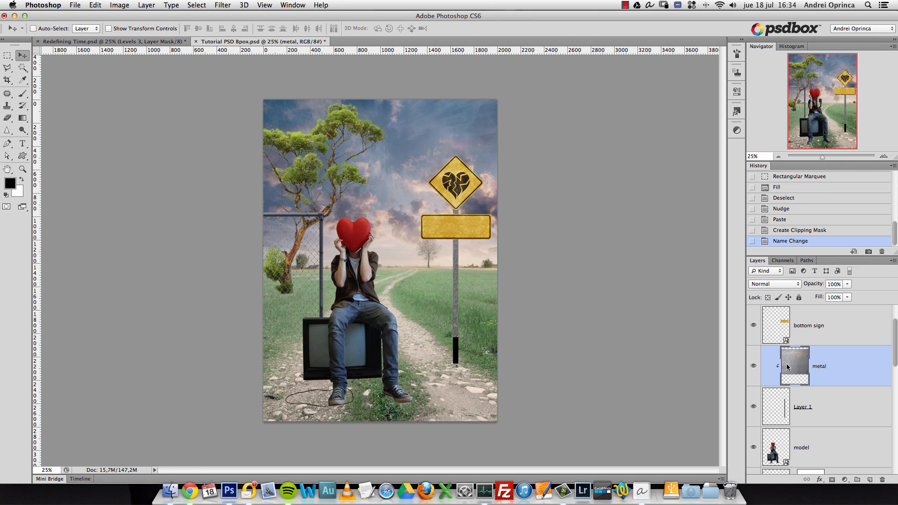
pyautogui.doubleClick(801, 408)
pyautogui.write('pole')
pyautogui.press('Return')
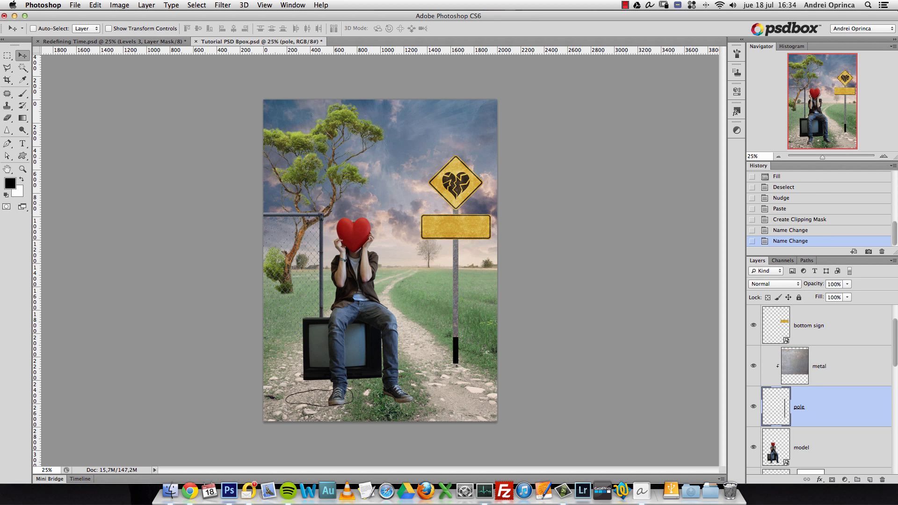
# Step: Select the metal layer, save the Tutorial PSD Bpox.psd document and close it
pyautogui.press('super+d')
pyautogui.click(799, 364)
pyautogui.press('m')
pyautogui.click(75, 5)
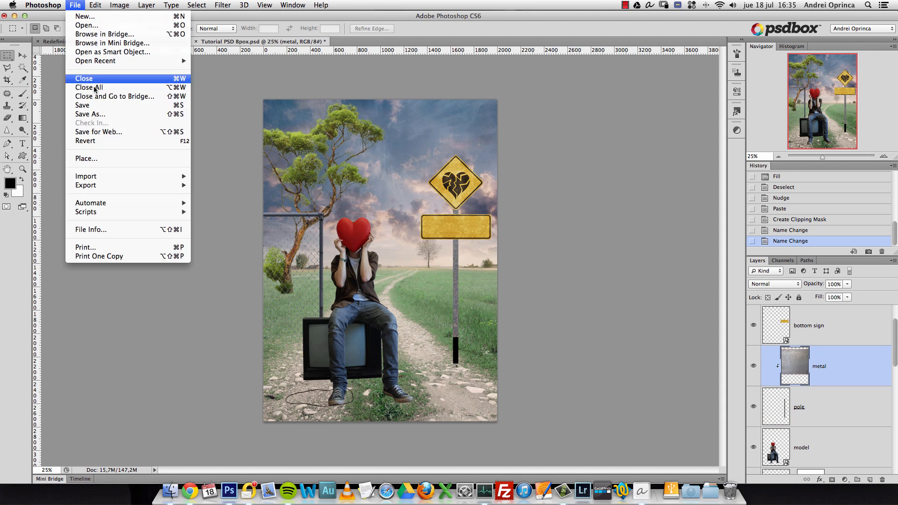
pyautogui.click(91, 105)
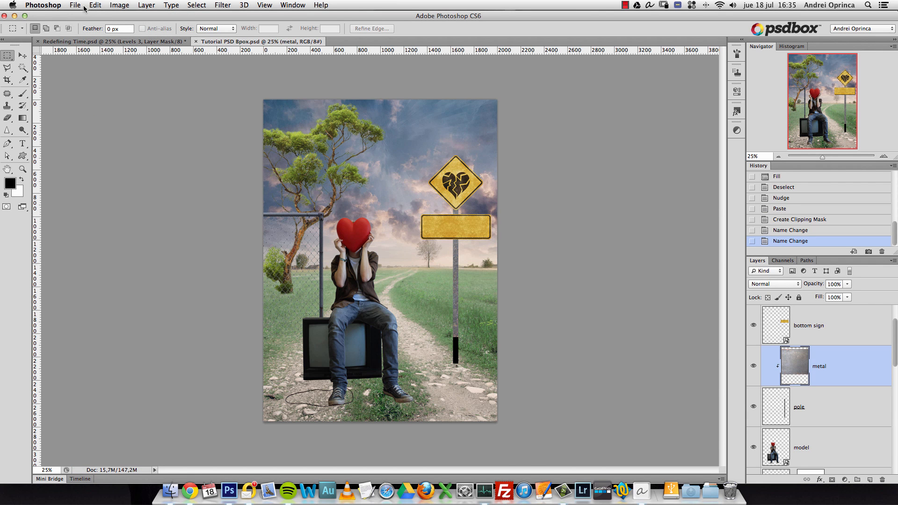
pyautogui.click(196, 41)
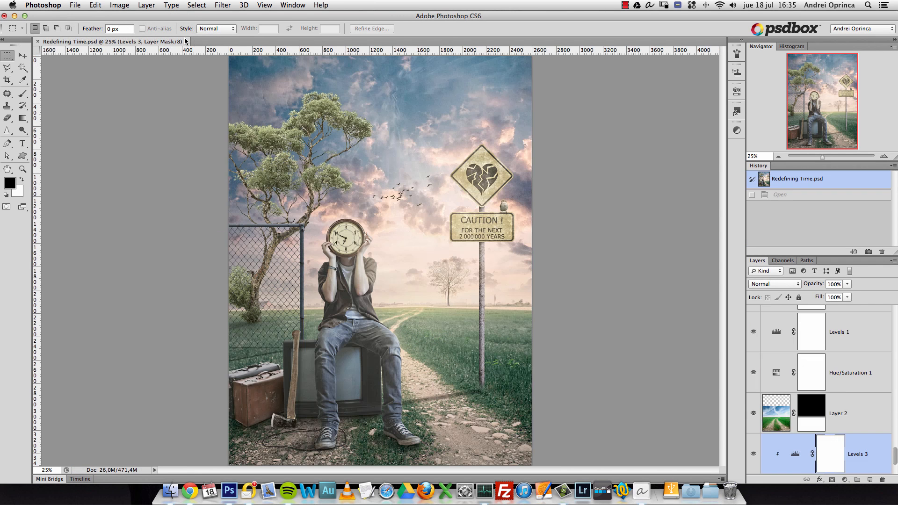
# Step: Reopen Tutorial PSD Bpox.psd from the Redefining time folder and view it at 100%
pyautogui.click(72, 6)
pyautogui.click(81, 24)
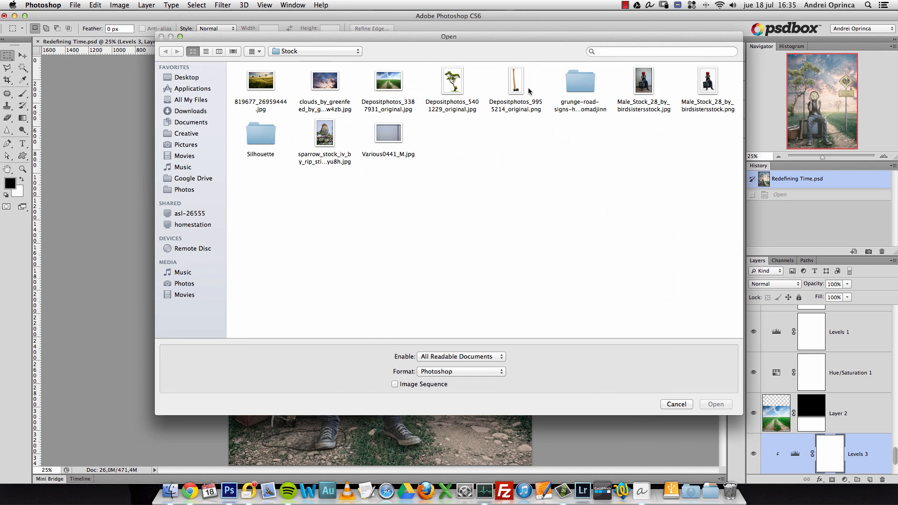
pyautogui.click(321, 53)
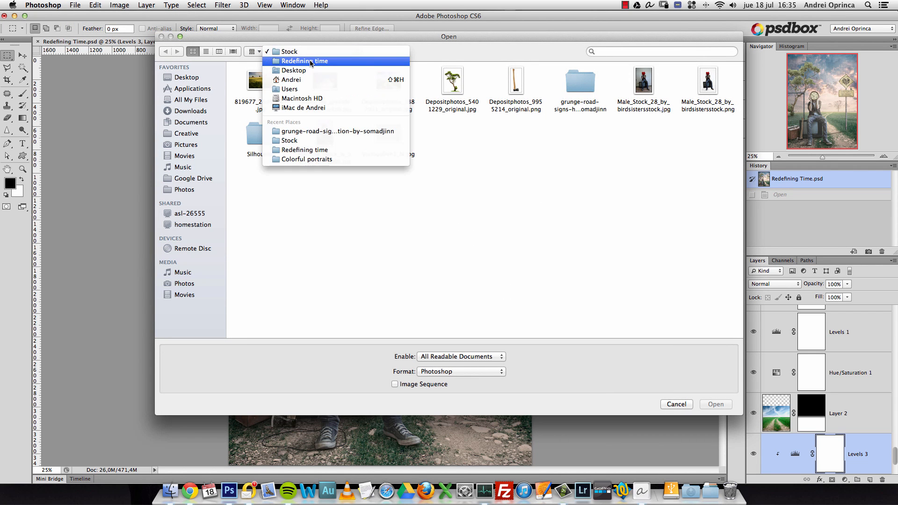
pyautogui.click(312, 62)
pyautogui.click(385, 83)
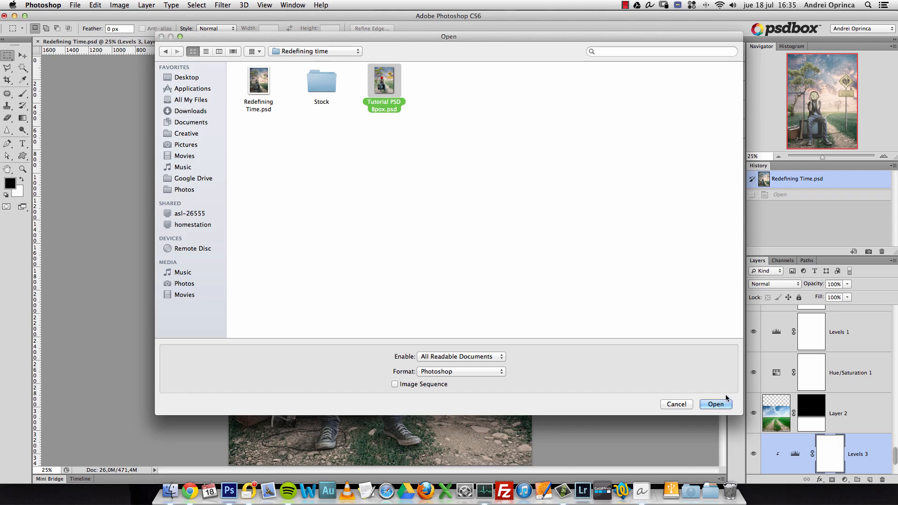
pyautogui.click(717, 403)
pyautogui.press('super+1')
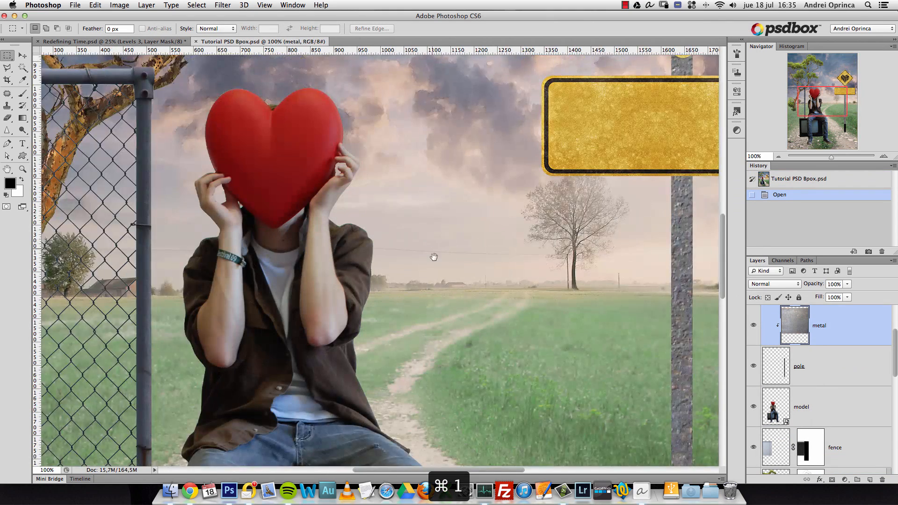
# Step: Shift the clipped metal texture downward along the sign pole
pyautogui.moveTo(433, 256); pyautogui.dragTo(269, 205)
pyautogui.press('b')
pyautogui.press('v')
pyautogui.moveTo(487, 240); pyautogui.dragTo(480, 283)
pyautogui.keyDown('alt'); pyautogui.click(474, 268); pyautogui.keyUp('alt')
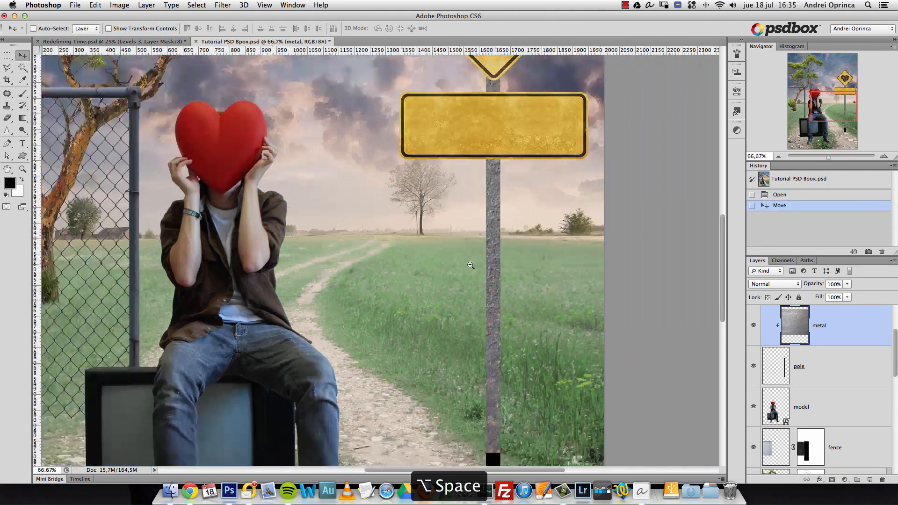
pyautogui.keyDown('alt'); pyautogui.click(475, 269); pyautogui.keyUp('alt')
pyautogui.keyDown('alt'); pyautogui.click(440, 292); pyautogui.keyUp('alt')
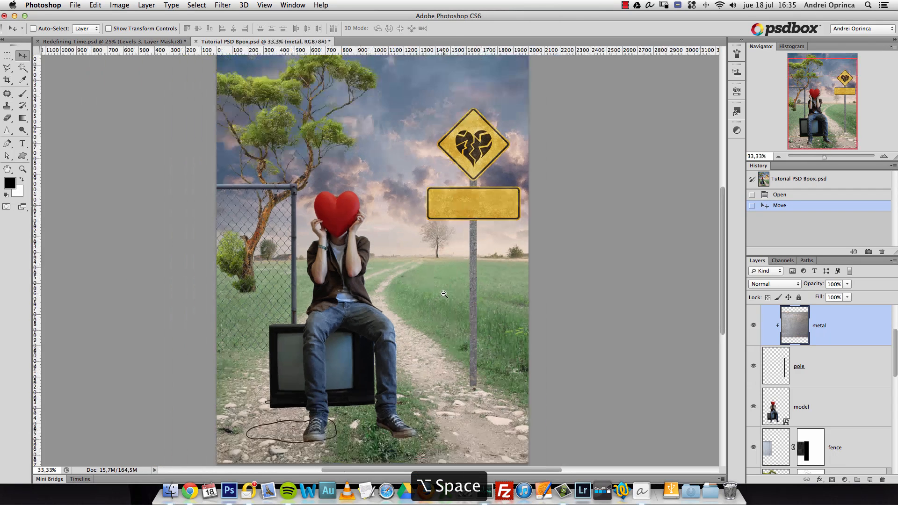
pyautogui.keyDown('alt'); pyautogui.click(441, 287); pyautogui.keyUp('alt')
# Step: Scale down the metal texture, rotate it about 90° and position it over the pole below the blank plate
pyautogui.press('super+t')
pyautogui.moveTo(510, 227); pyautogui.dragTo(632, 239)
pyautogui.moveTo(689, 156); pyautogui.dragTo(471, 231)
pyautogui.moveTo(533, 277); pyautogui.dragTo(488, 379)
pyautogui.moveTo(444, 344); pyautogui.dragTo(459, 296)
pyautogui.moveTo(522, 349); pyautogui.dragTo(543, 374)
pyautogui.moveTo(489, 336); pyautogui.dragTo(464, 332)
pyautogui.moveTo(570, 196); pyautogui.dragTo(574, 195)
pyautogui.moveTo(463, 282); pyautogui.dragTo(468, 305)
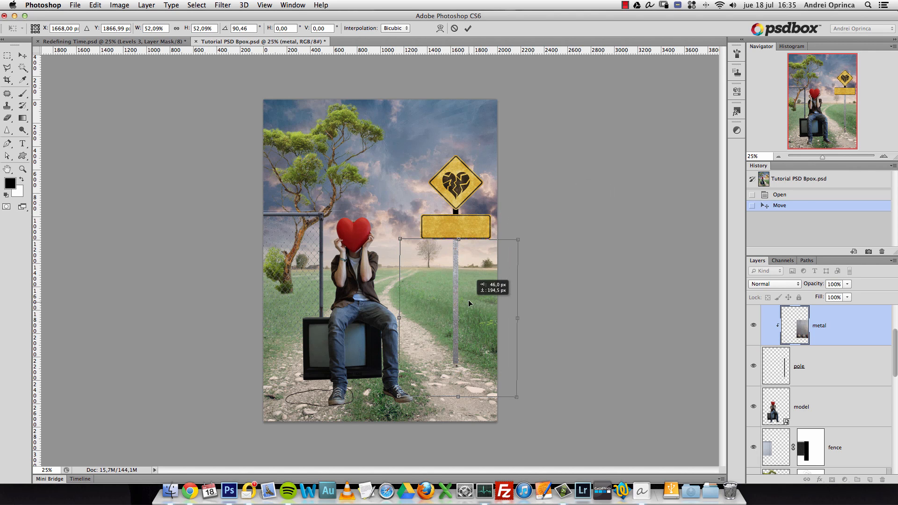
pyautogui.moveTo(517, 239); pyautogui.dragTo(555, 180)
pyautogui.moveTo(520, 222); pyautogui.dragTo(497, 248)
pyautogui.press('Return')
# Step: Scale the metal texture down further and place it over the lower part of the pole
pyautogui.press('super+1')
pyautogui.moveTo(532, 302); pyautogui.dragTo(349, 210)
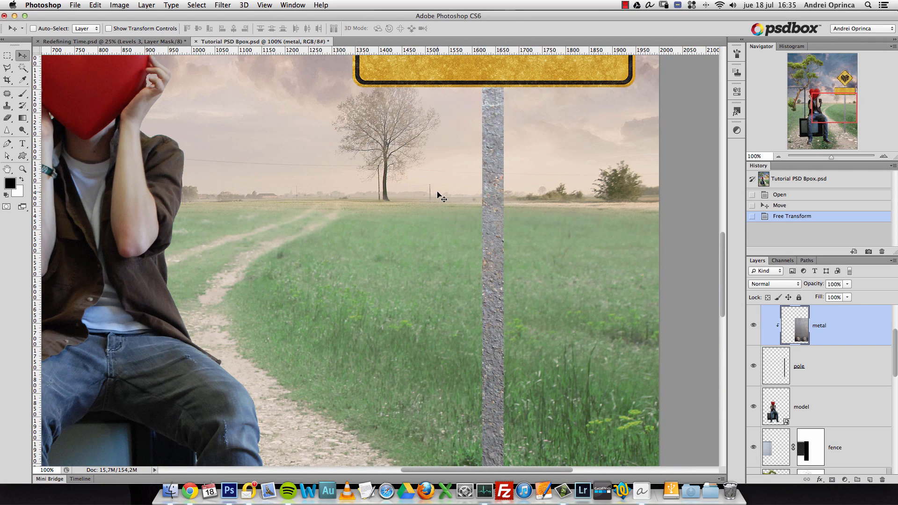
pyautogui.moveTo(491, 322); pyautogui.dragTo(449, 220)
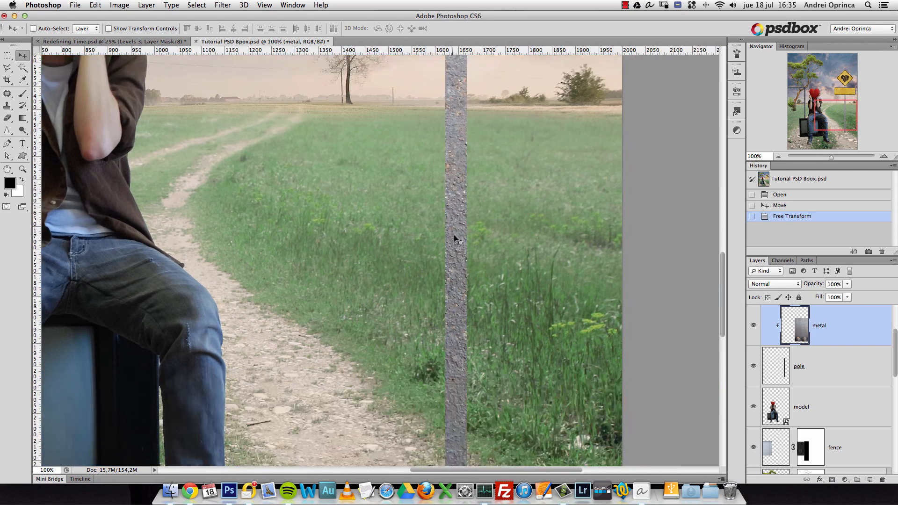
pyautogui.keyDown('alt'); pyautogui.click(457, 235); pyautogui.keyUp('alt')
pyautogui.keyDown('alt'); pyautogui.click(461, 234); pyautogui.keyUp('alt')
pyautogui.press('super+t')
pyautogui.moveTo(633, 286); pyautogui.dragTo(538, 62)
pyautogui.moveTo(677, 82); pyautogui.dragTo(517, 165)
pyautogui.press('super+z')
pyautogui.moveTo(676, 80); pyautogui.dragTo(412, 185)
pyautogui.moveTo(400, 309); pyautogui.dragTo(592, 299)
pyautogui.press('Return')
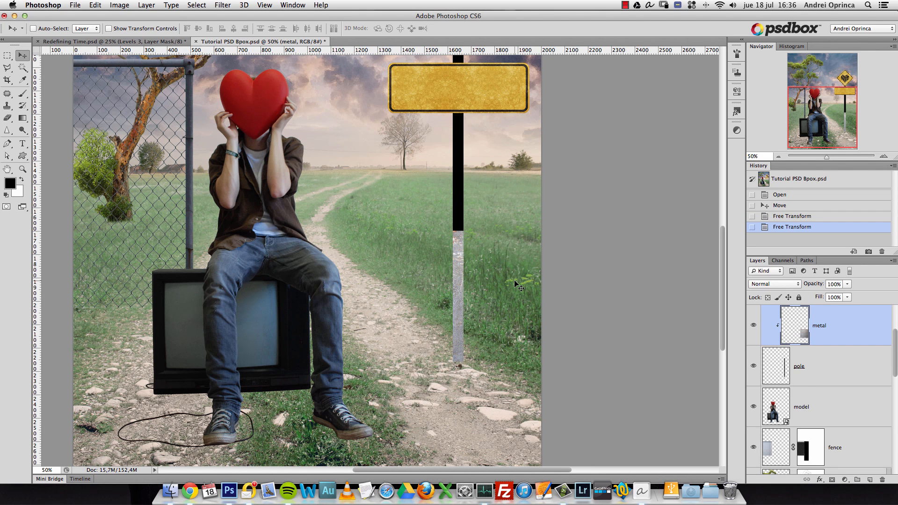
# Step: Duplicate the metal layer, clip the copy to the pole and move it above the original texture
pyautogui.press('super+j')
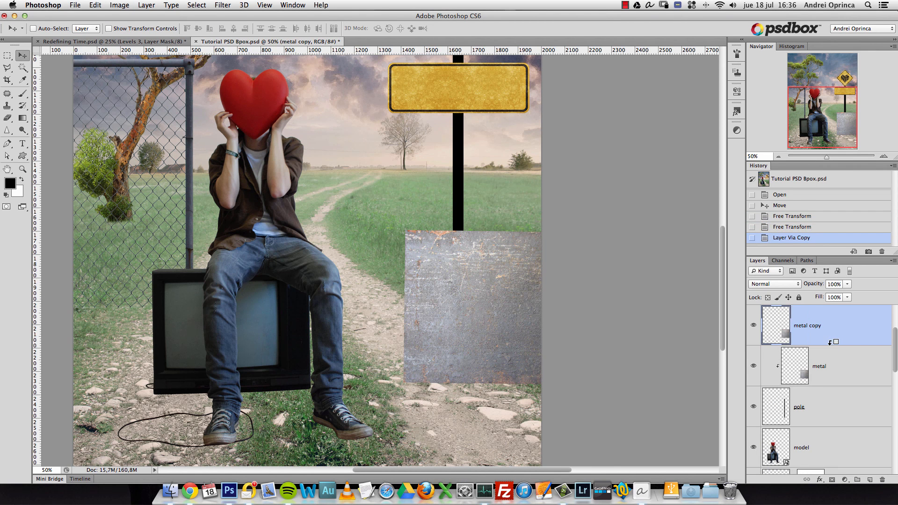
pyautogui.keyDown('alt'); pyautogui.click(829, 341); pyautogui.keyUp('alt')
pyautogui.moveTo(451, 293); pyautogui.dragTo(481, 152)
pyautogui.press('super+t')
pyautogui.rightClick(463, 184)
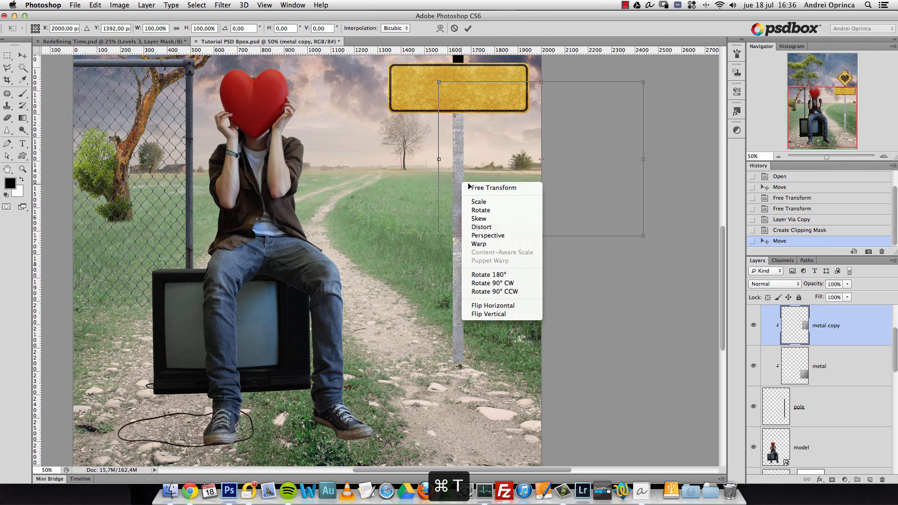
pyautogui.click(489, 306)
pyautogui.press('Escape')
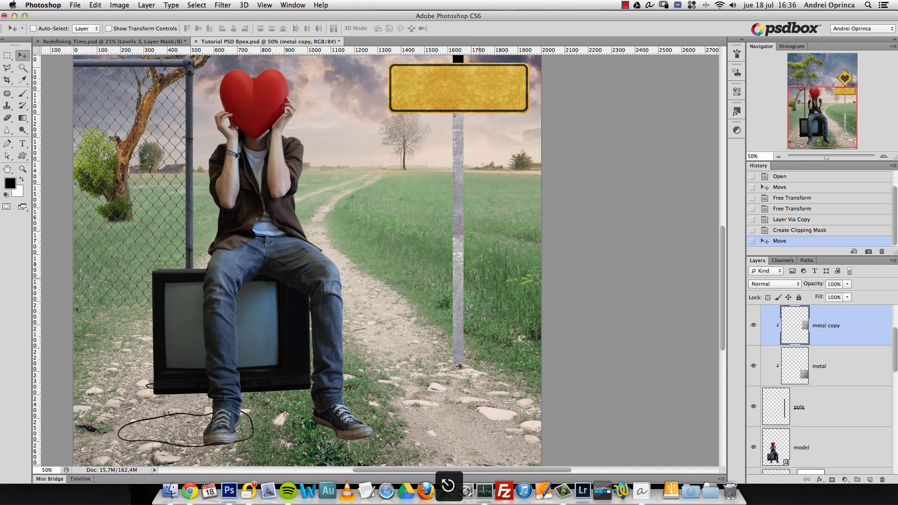
# Step: Flip the metal copy vertically and nudge it into line with the texture piece below
pyautogui.press('super+t')
pyautogui.rightClick(480, 219)
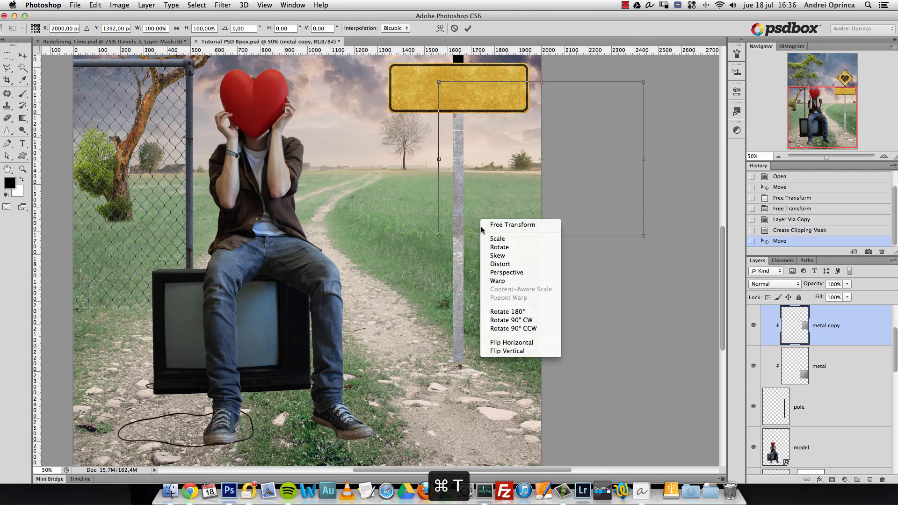
pyautogui.click(500, 350)
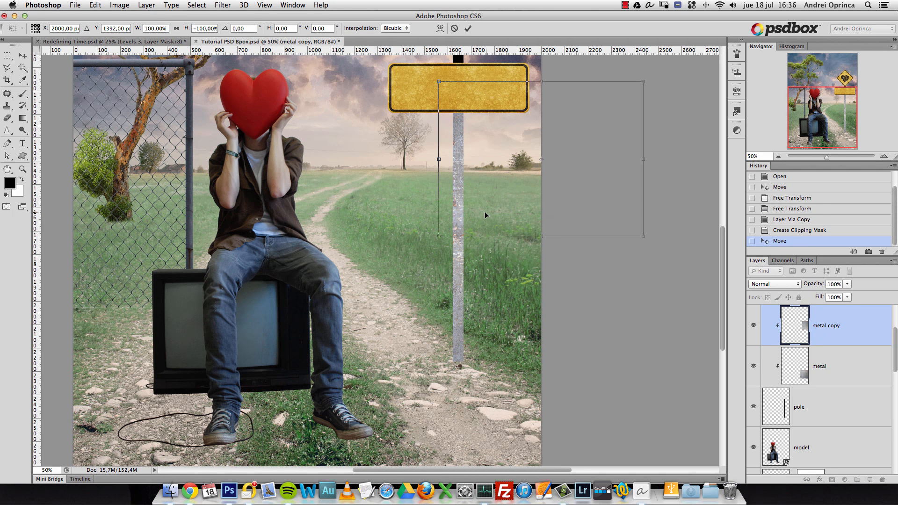
pyautogui.press('Return')
pyautogui.moveTo(495, 211); pyautogui.dragTo(494, 208)
# Step: Merge the two metal texture layers and stretch the merged texture so it covers the whole pole
pyautogui.moveTo(474, 262); pyautogui.dragTo(419, 381)
pyautogui.press('super+e')
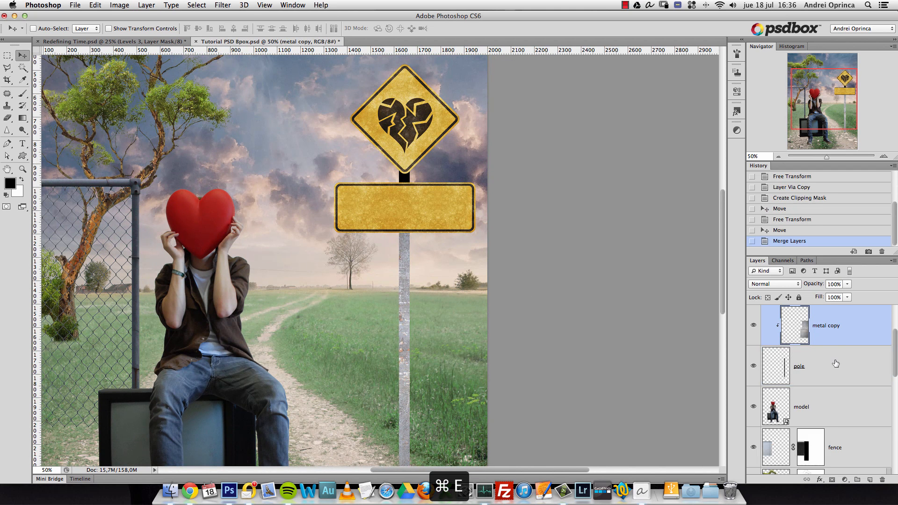
pyautogui.press('super+t')
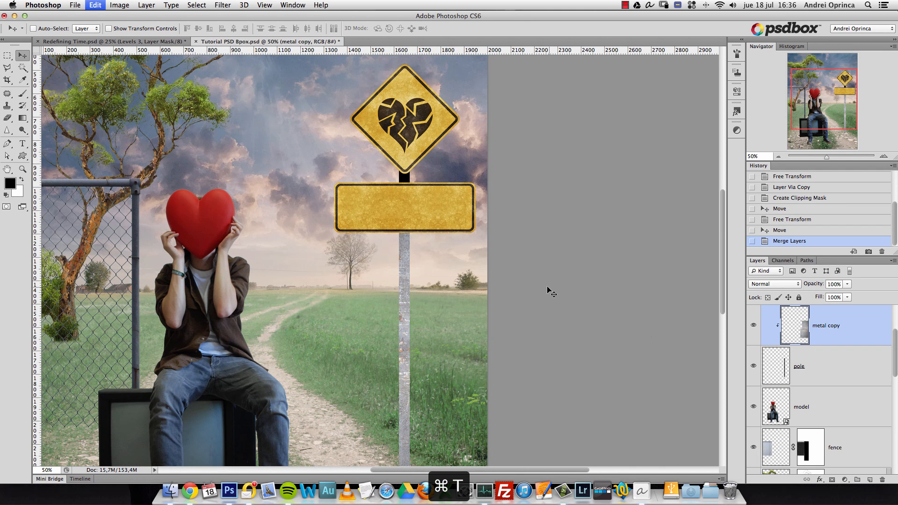
pyautogui.moveTo(589, 195); pyautogui.dragTo(626, 148)
pyautogui.moveTo(513, 246); pyautogui.dragTo(514, 215)
pyautogui.scroll(-3, 521, 229)
pyautogui.press('Return')
# Step: Check the textured pole up close, open the pole layer's Layer Style settings and briefly preview a Gradient Overlay
pyautogui.press('super+1')
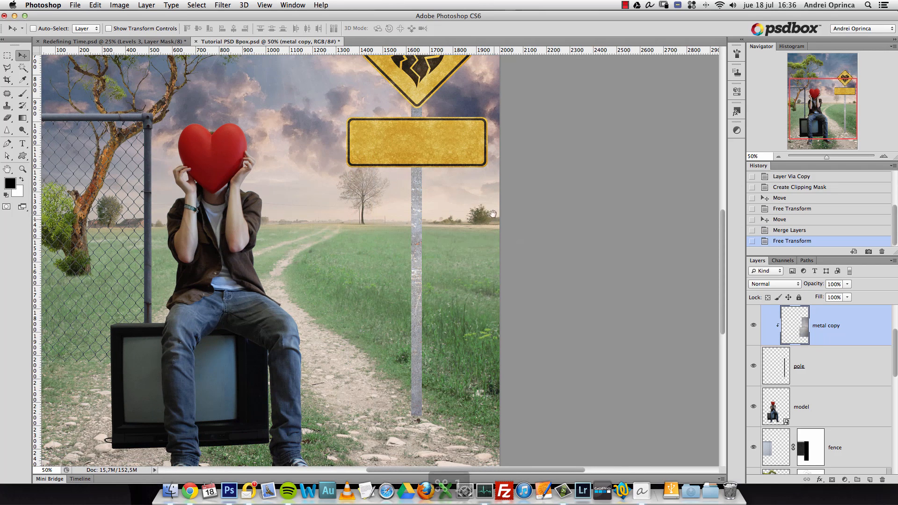
pyautogui.scroll(4, 516, 212)
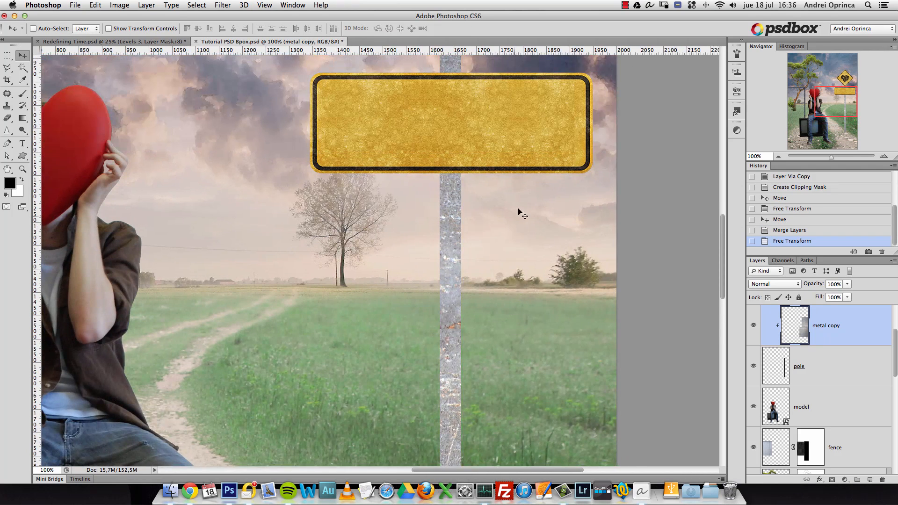
pyautogui.scroll(5, 513, 221)
pyautogui.keyDown('alt'); pyautogui.click(498, 252); pyautogui.keyUp('alt')
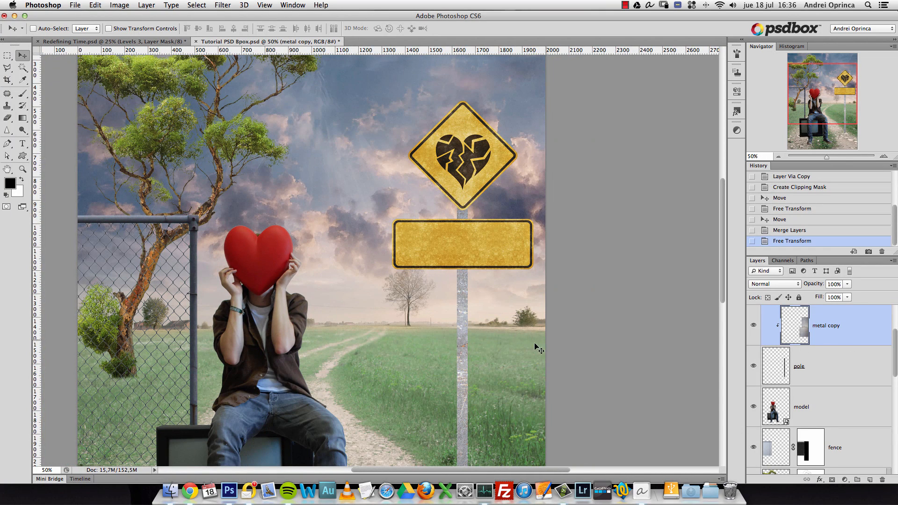
pyautogui.scroll(-4, 514, 299)
pyautogui.keyDown('super'); pyautogui.click(431, 290); pyautogui.keyUp('super')
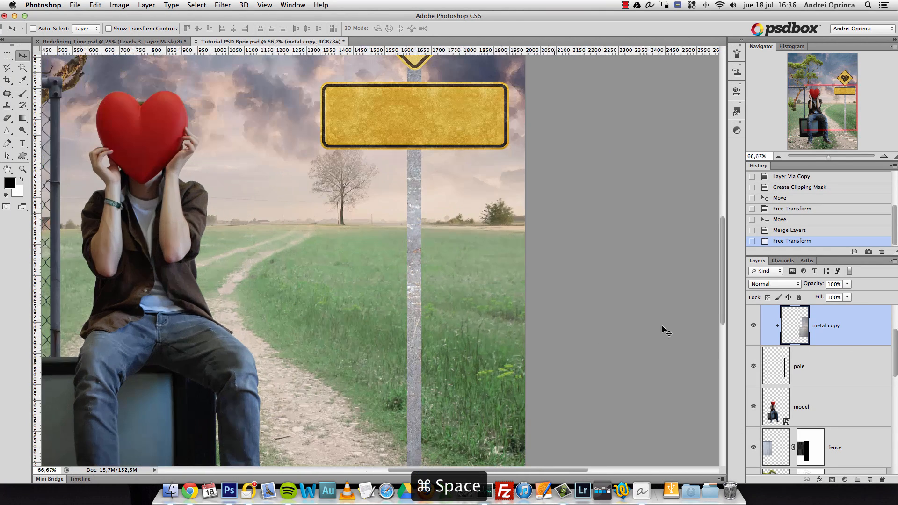
pyautogui.click(828, 369)
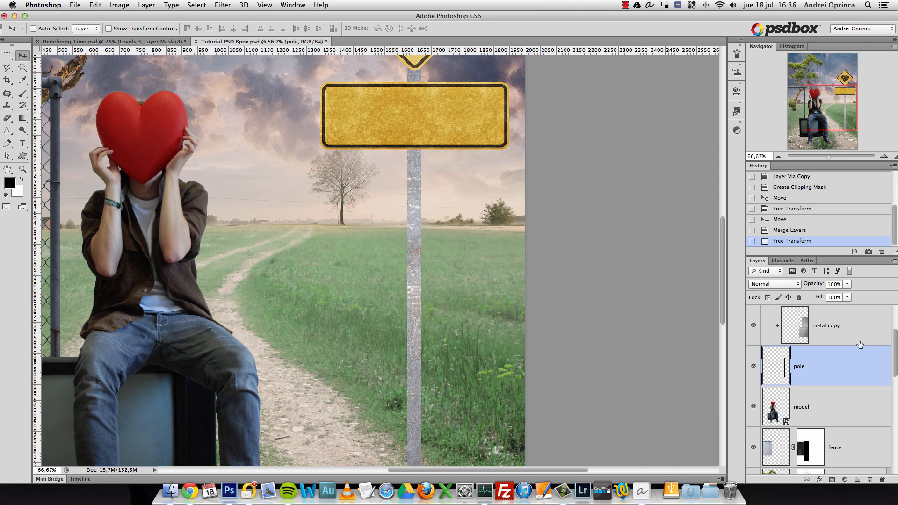
pyautogui.doubleClick(842, 366)
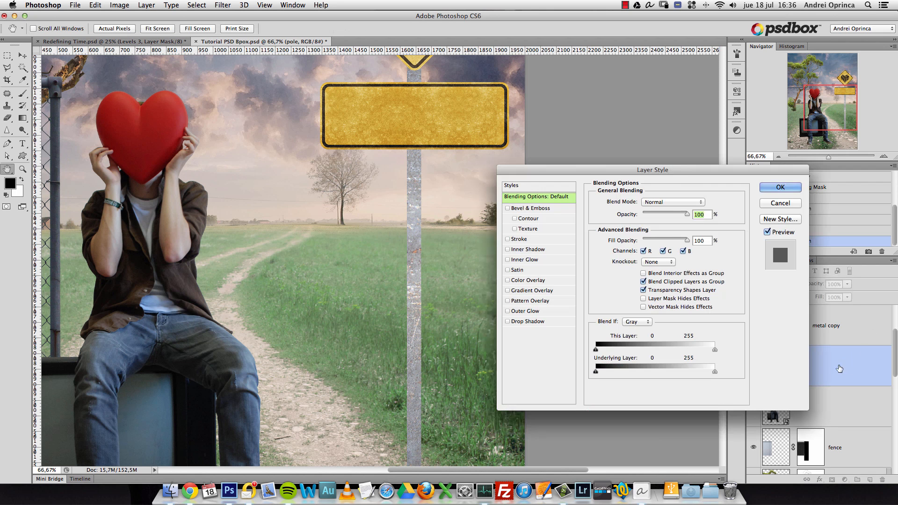
pyautogui.moveTo(679, 168); pyautogui.dragTo(699, 144)
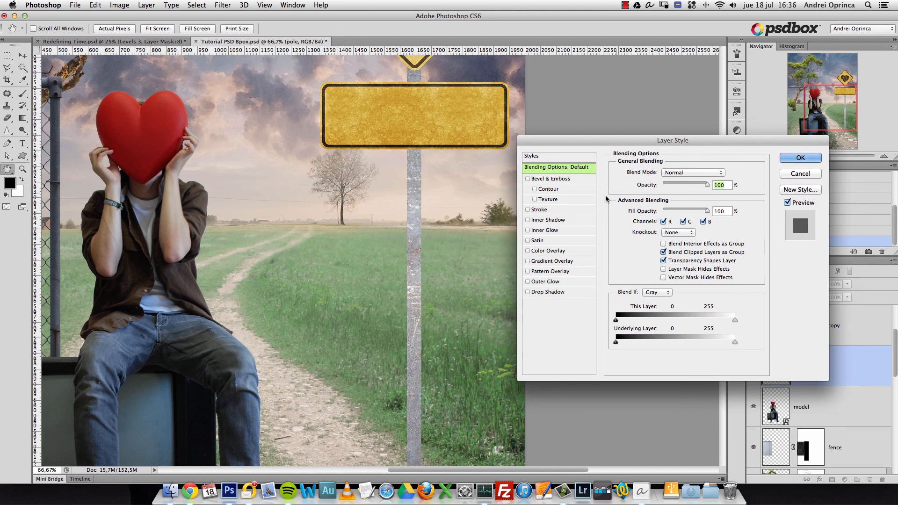
pyautogui.click(529, 261)
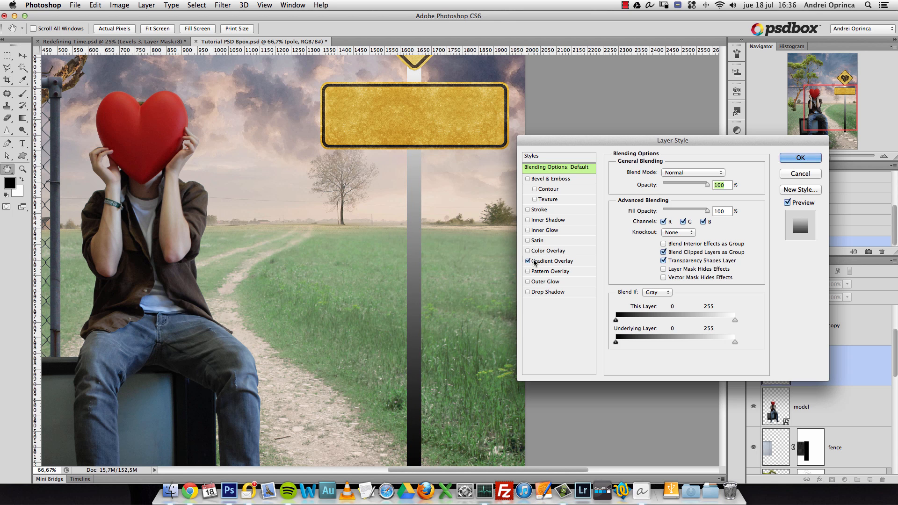
pyautogui.click(528, 260)
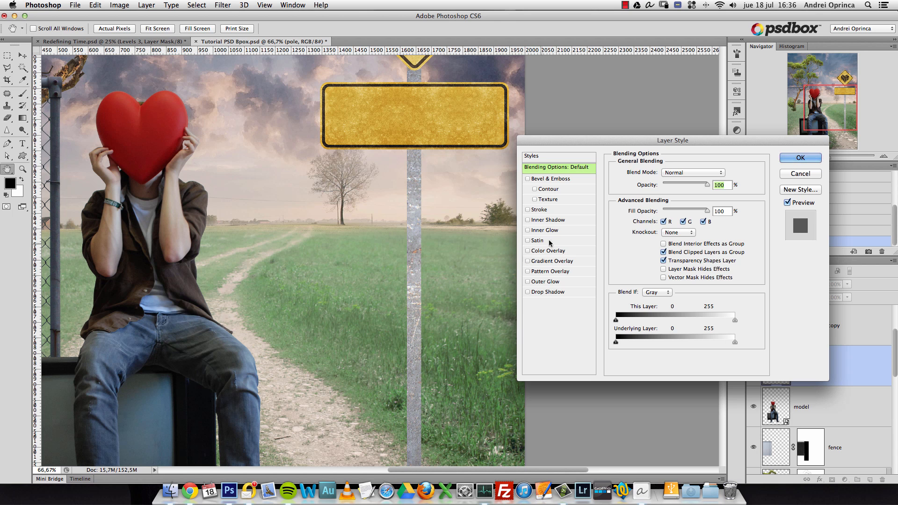
# Step: Add Bevel & Emboss to the pole with depth 147%, size 18 px, soften 9 px, angle 37° and altitude 64°, without global light
pyautogui.click(543, 180)
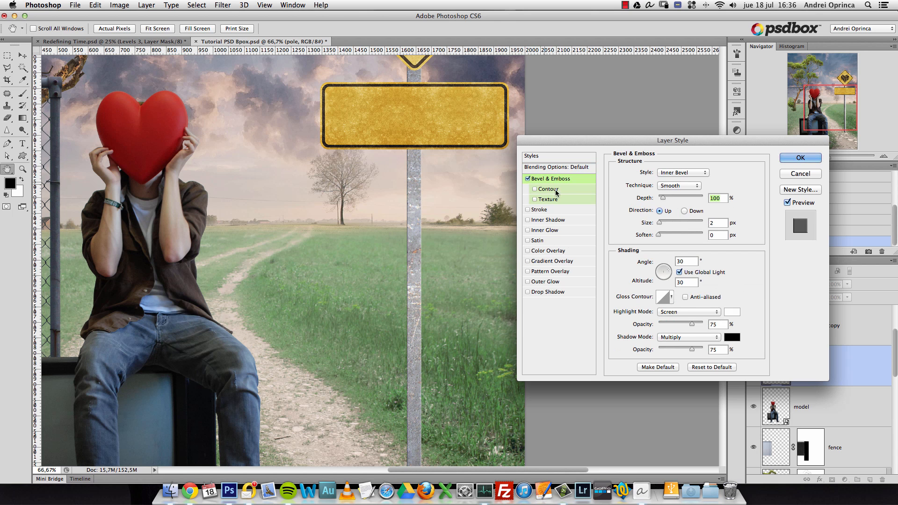
pyautogui.click(679, 272)
pyautogui.moveTo(661, 274); pyautogui.dragTo(668, 270)
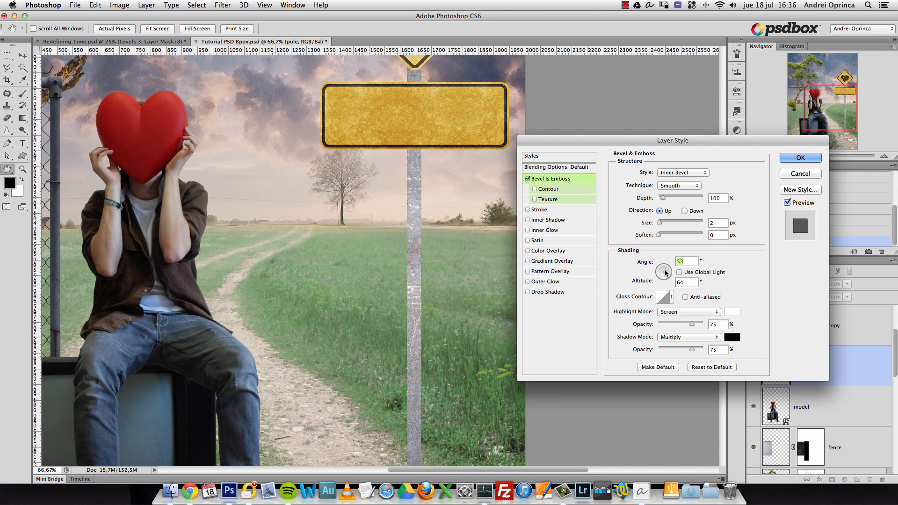
pyautogui.moveTo(665, 197); pyautogui.dragTo(663, 228)
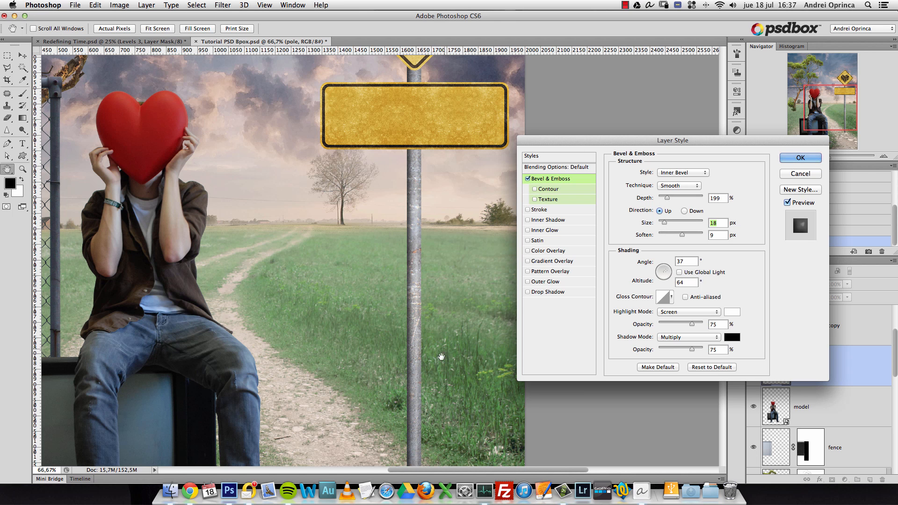
pyautogui.scroll(-3, 429, 292)
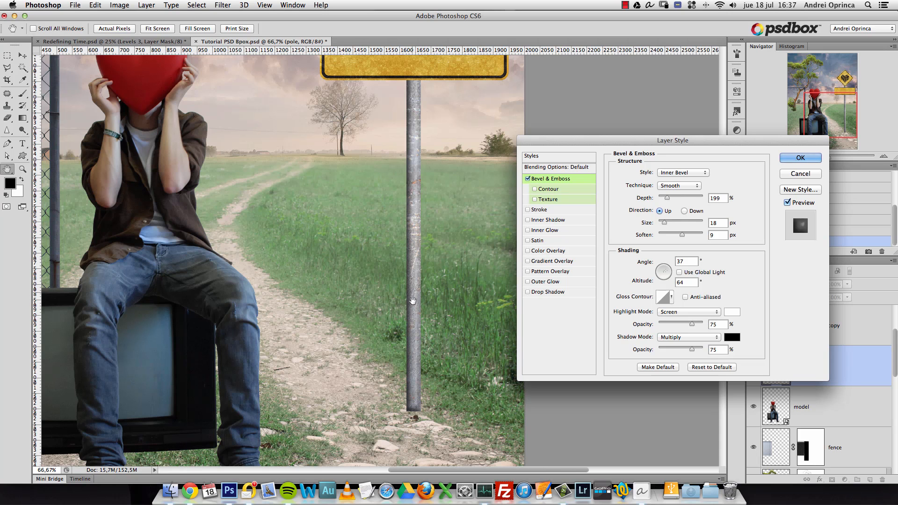
pyautogui.moveTo(667, 197); pyautogui.dragTo(660, 203)
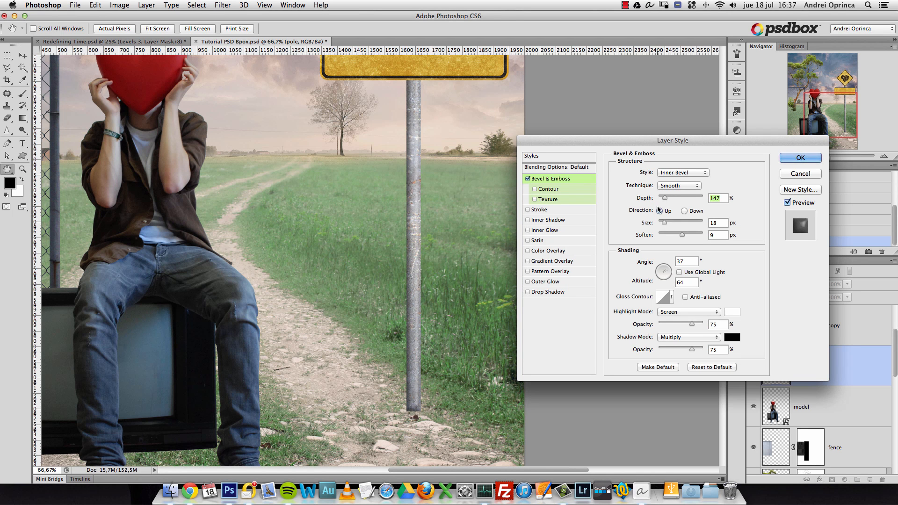
# Step: Set the bevel's highlight to Soft Light at 100% opacity, shadow opacity to 82%, angle to 45° and altitude to 69°
pyautogui.moveTo(691, 350); pyautogui.dragTo(693, 324)
pyautogui.click(682, 312)
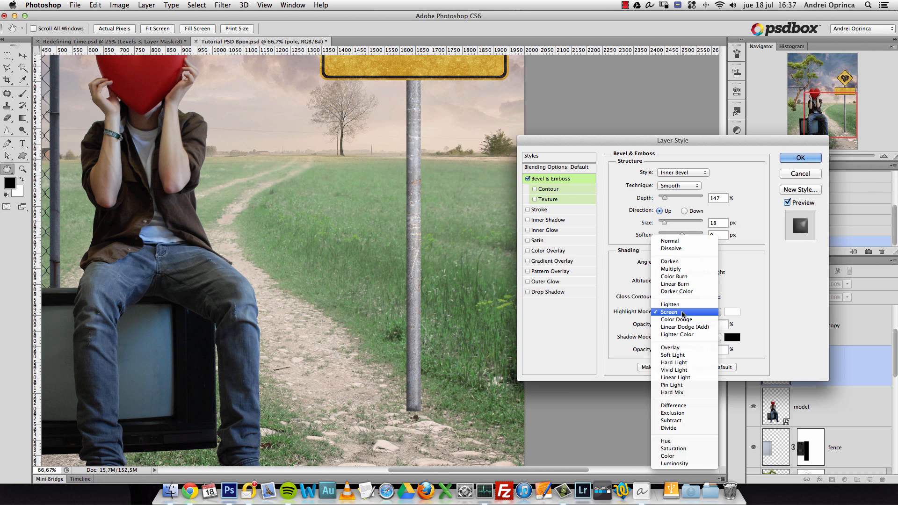
pyautogui.click(676, 355)
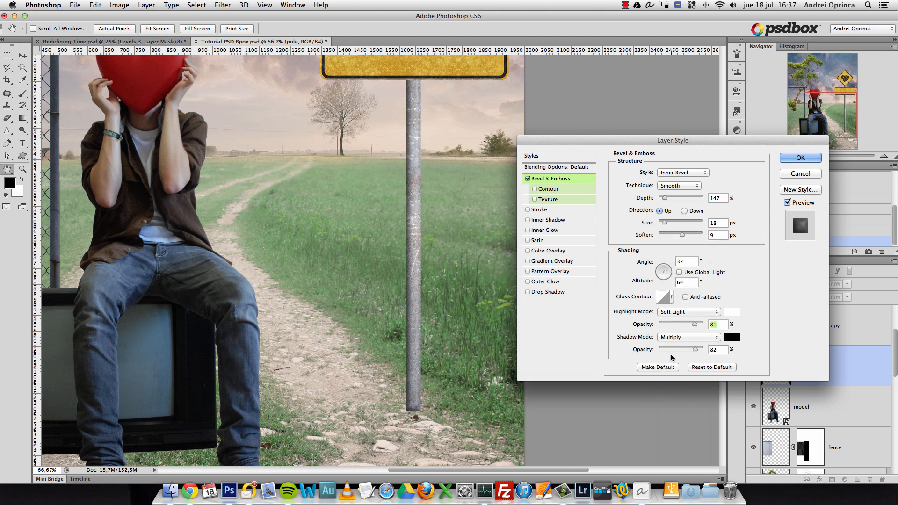
pyautogui.moveTo(695, 325); pyautogui.dragTo(707, 330)
pyautogui.moveTo(668, 271); pyautogui.dragTo(666, 273)
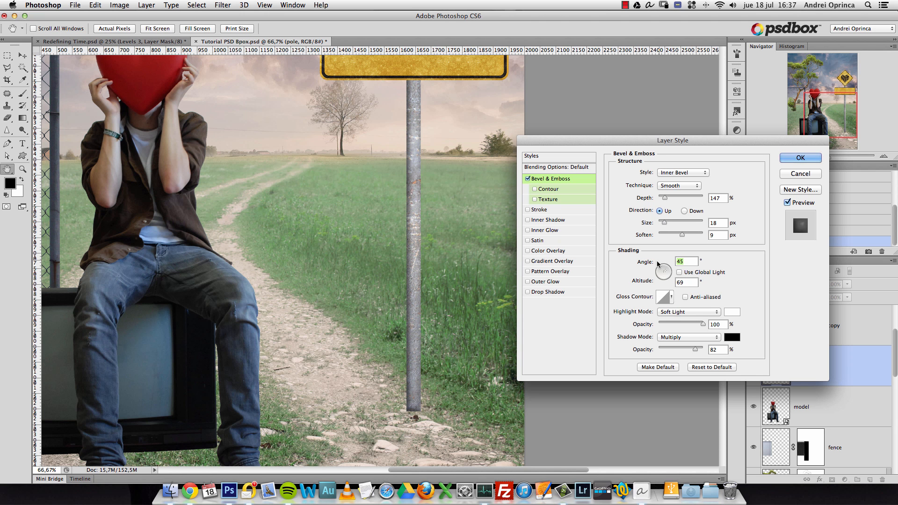
# Step: Add a Gradient Overlay to the pole with reversed black-to-white colors, Reflected style, 0° angle and 121% scale
pyautogui.click(550, 263)
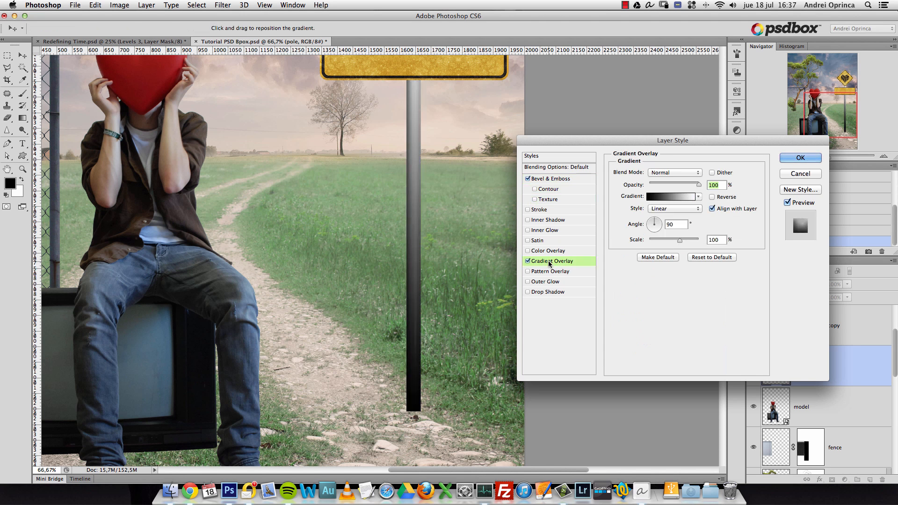
pyautogui.click(663, 209)
pyautogui.click(674, 231)
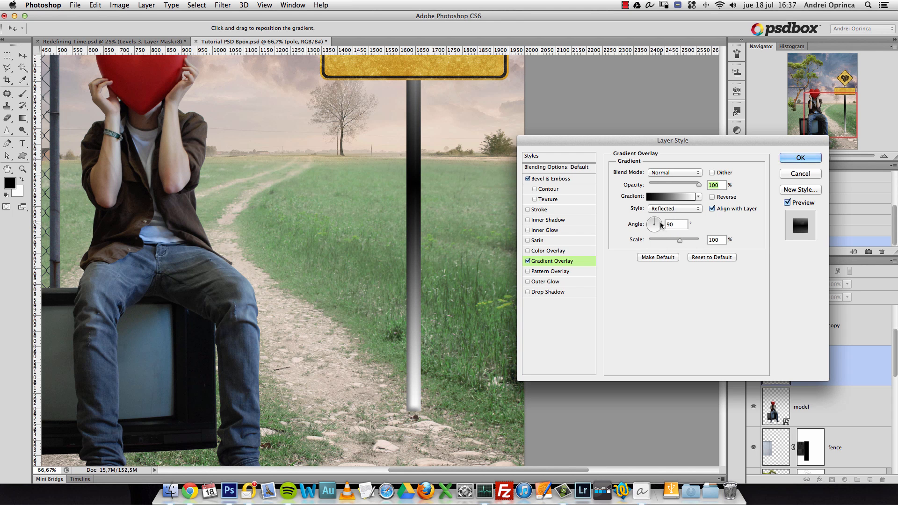
pyautogui.click(657, 226)
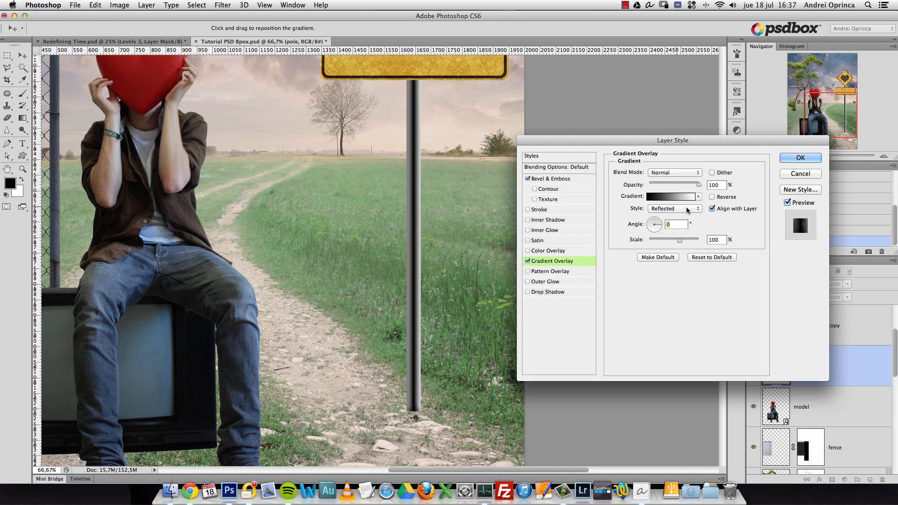
pyautogui.click(711, 197)
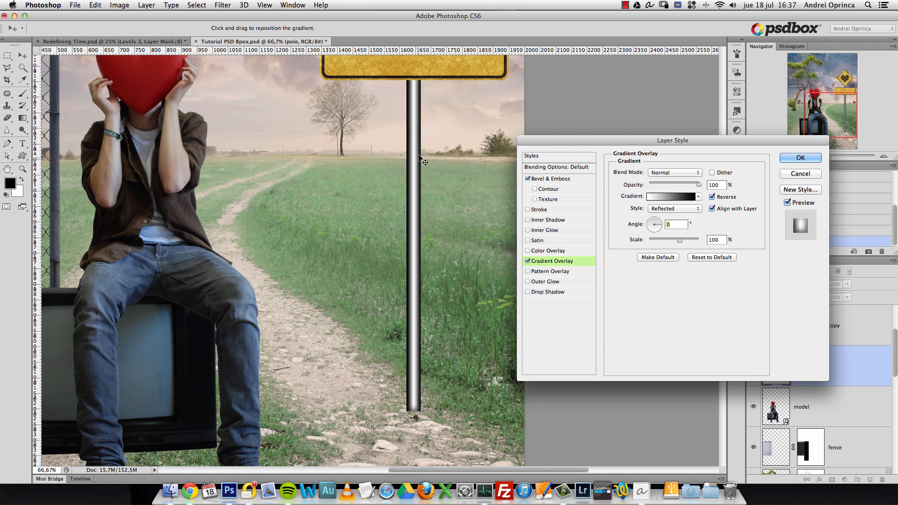
pyautogui.moveTo(417, 192); pyautogui.dragTo(421, 190)
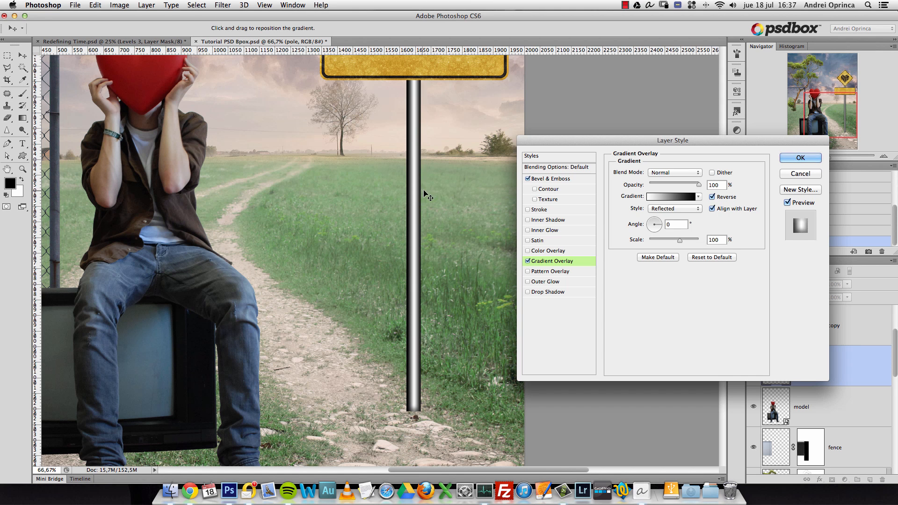
pyautogui.moveTo(680, 240); pyautogui.dragTo(687, 241)
# Step: Try the Overlay and Multiply blend modes for the pole's gradient, with opacity at 35%
pyautogui.click(683, 173)
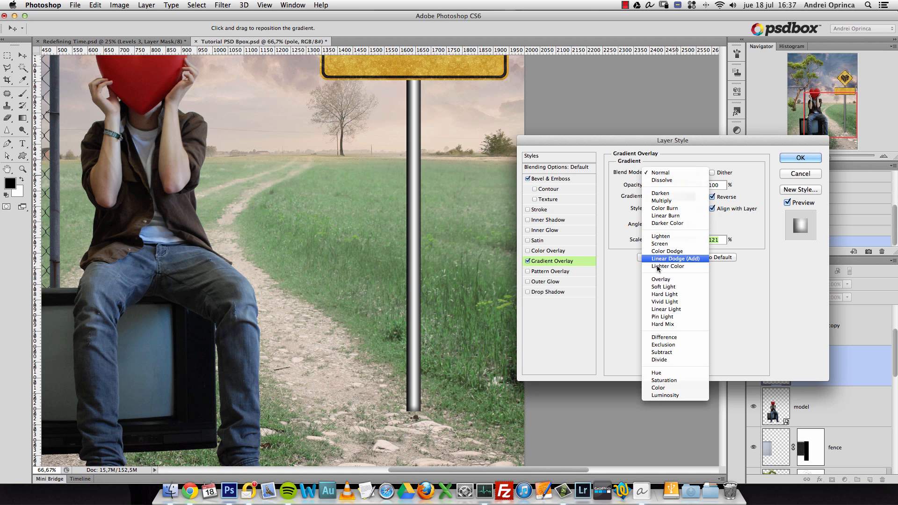
pyautogui.click(661, 279)
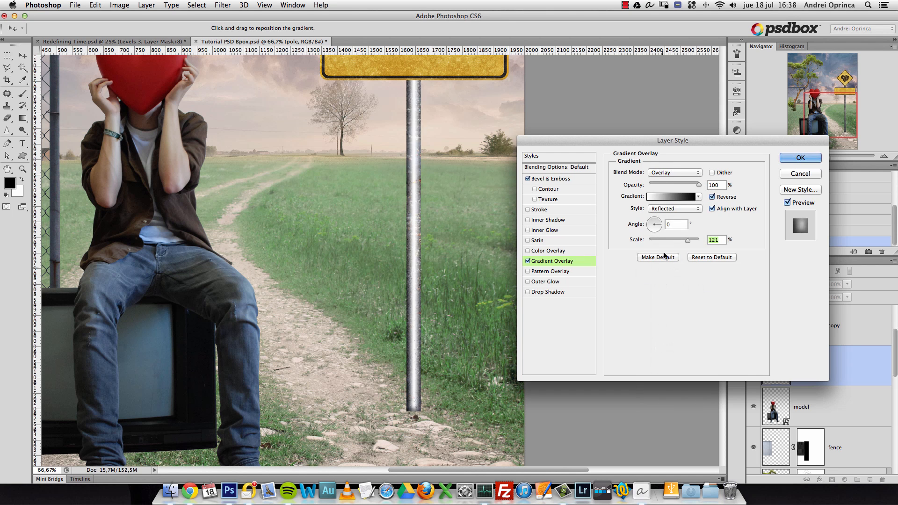
pyautogui.moveTo(699, 184); pyautogui.dragTo(666, 184)
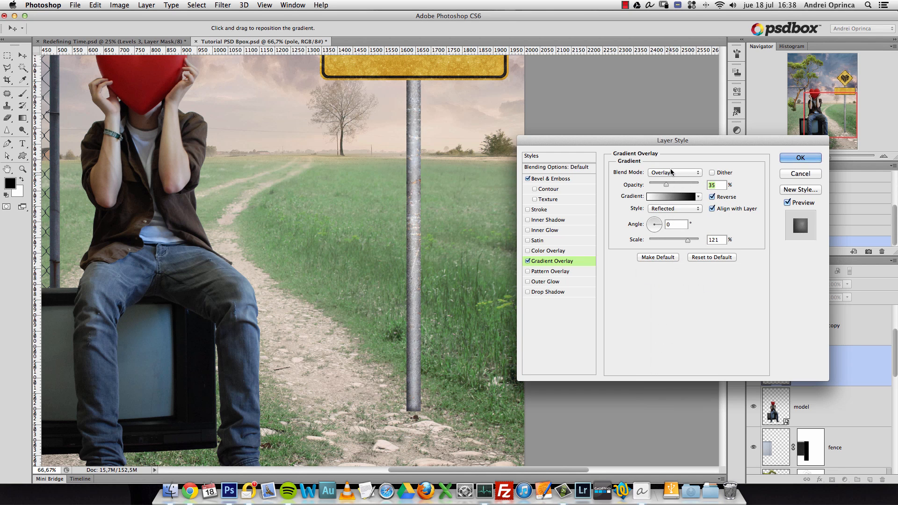
pyautogui.click(673, 173)
pyautogui.click(661, 94)
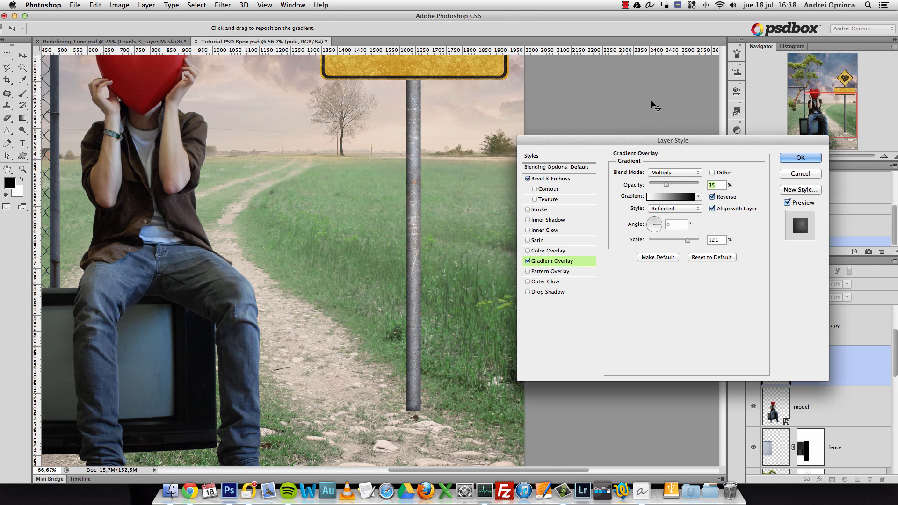
# Step: Blend the pole's gradient with Color Burn at slightly above 26% opacity, compare with it off and on, and apply the layer style
pyautogui.moveTo(666, 185); pyautogui.dragTo(661, 185)
pyautogui.click(661, 173)
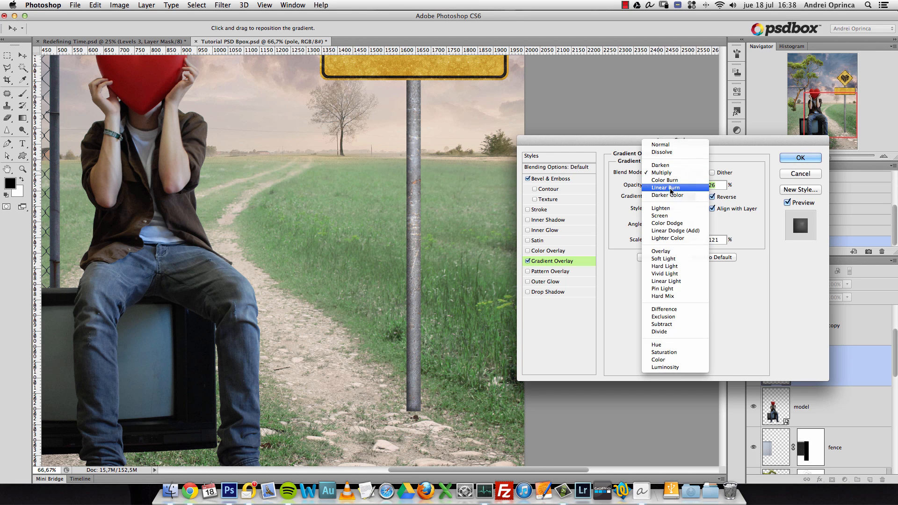
pyautogui.click(666, 180)
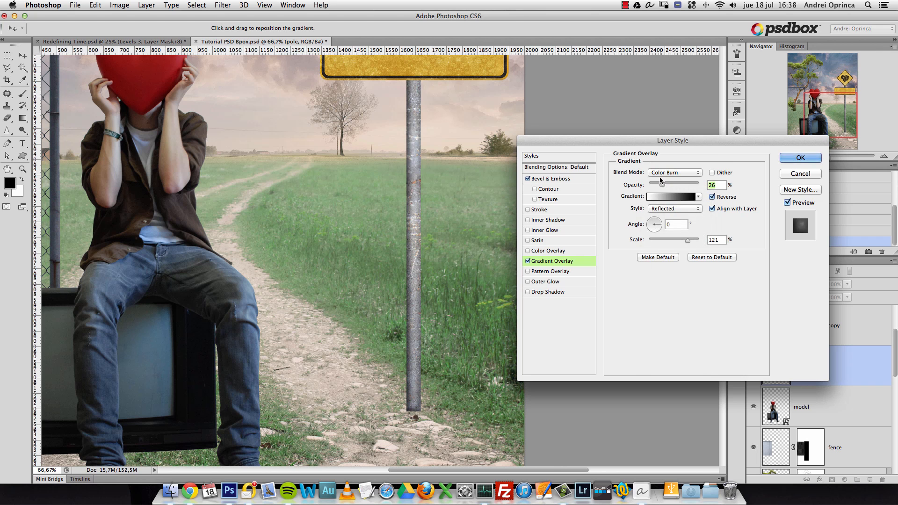
pyautogui.click(528, 261)
pyautogui.click(528, 261)
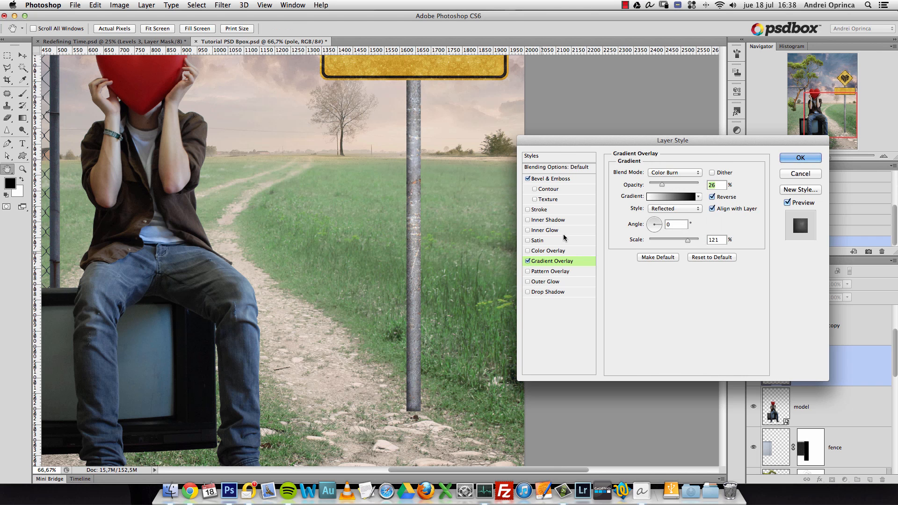
pyautogui.moveTo(662, 184); pyautogui.dragTo(664, 184)
pyautogui.click(783, 158)
# Step: Add a Color Overlay in Soft Light mode to the pole layer and open its overlay color for editing
pyautogui.press('v')
pyautogui.moveTo(822, 112); pyautogui.dragTo(807, 99)
pyautogui.scroll(-3, 542, 220)
pyautogui.hscroll(3, 542, 220)
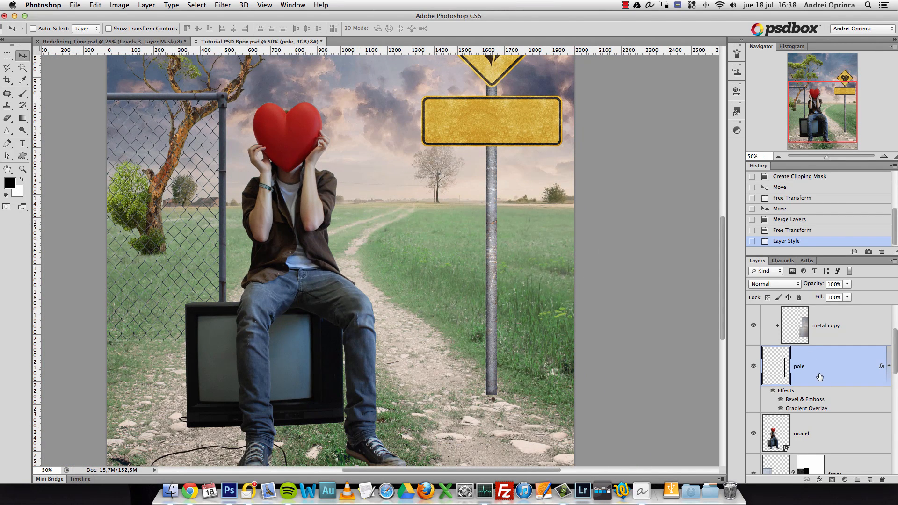
pyautogui.doubleClick(837, 367)
pyautogui.click(547, 250)
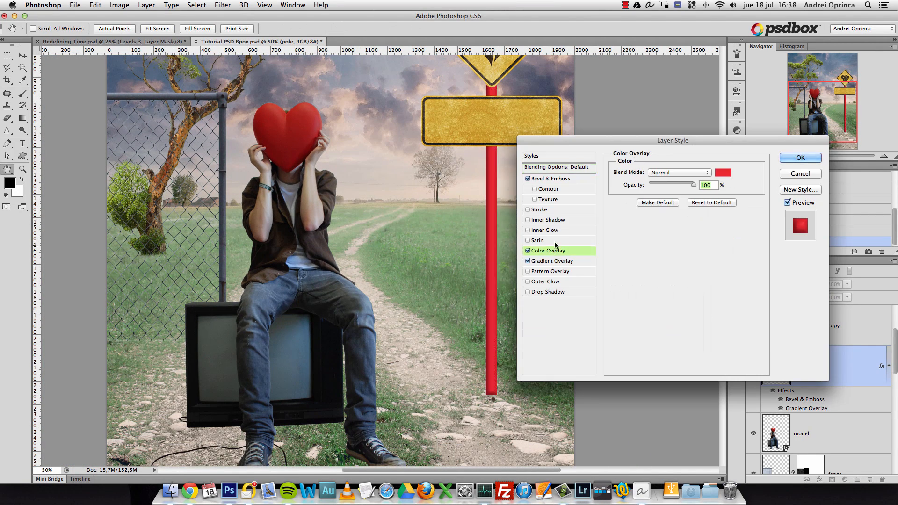
pyautogui.click(709, 179)
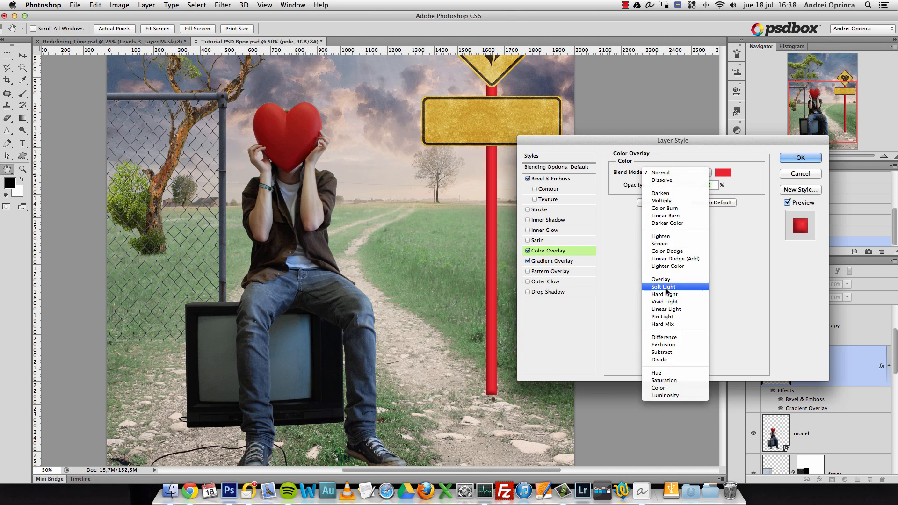
pyautogui.click(673, 288)
pyautogui.click(721, 173)
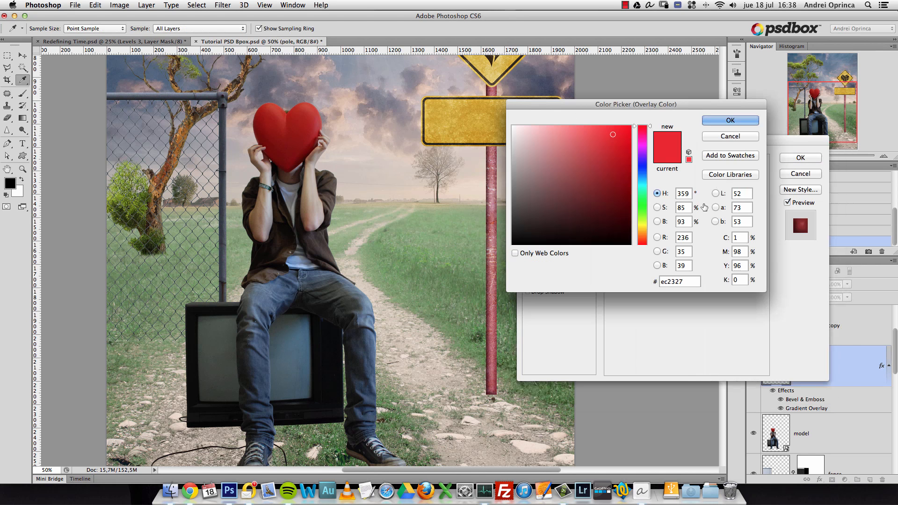
# Step: Set the pole layer's Color Overlay colour to the muted grey-brown 5e5b52
pyautogui.click(637, 229)
pyautogui.moveTo(537, 201); pyautogui.dragTo(526, 201)
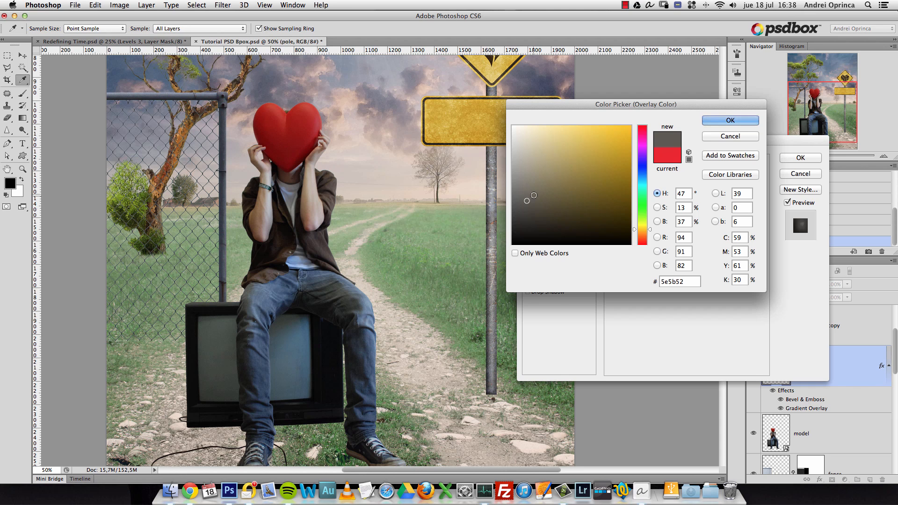
pyautogui.click(731, 120)
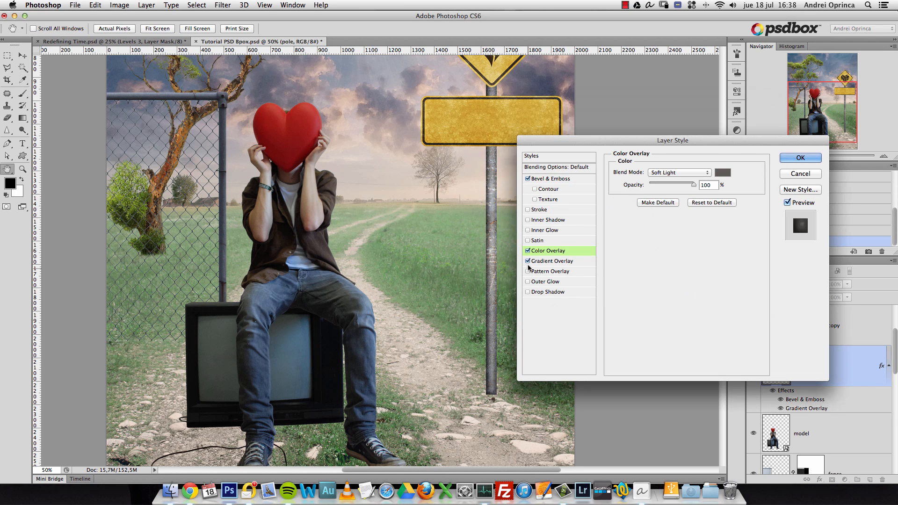
# Step: Set the pole's Bevel & Emboss shadow mode to Soft Light with 100% opacity
pyautogui.click(528, 178)
pyautogui.click(529, 178)
pyautogui.click(532, 178)
pyautogui.moveTo(699, 350); pyautogui.dragTo(693, 352)
pyautogui.click(687, 337)
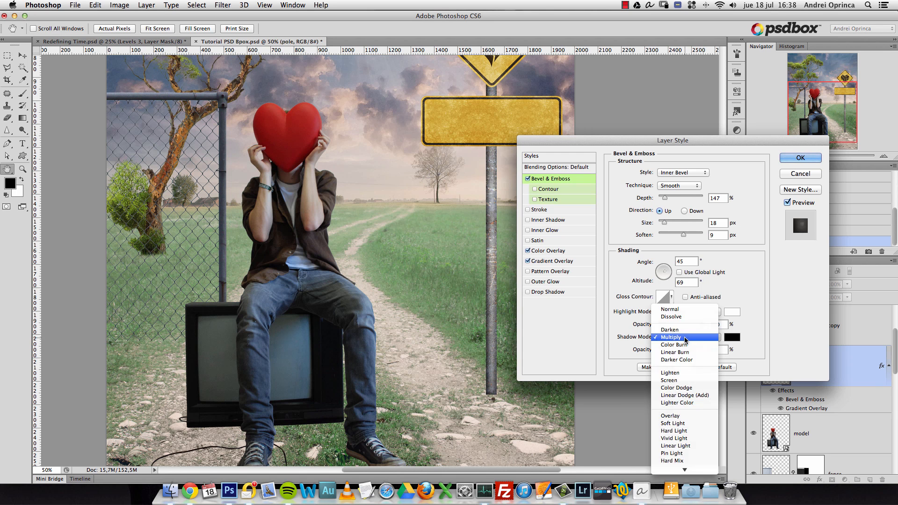
pyautogui.click(675, 423)
pyautogui.moveTo(692, 349); pyautogui.dragTo(707, 352)
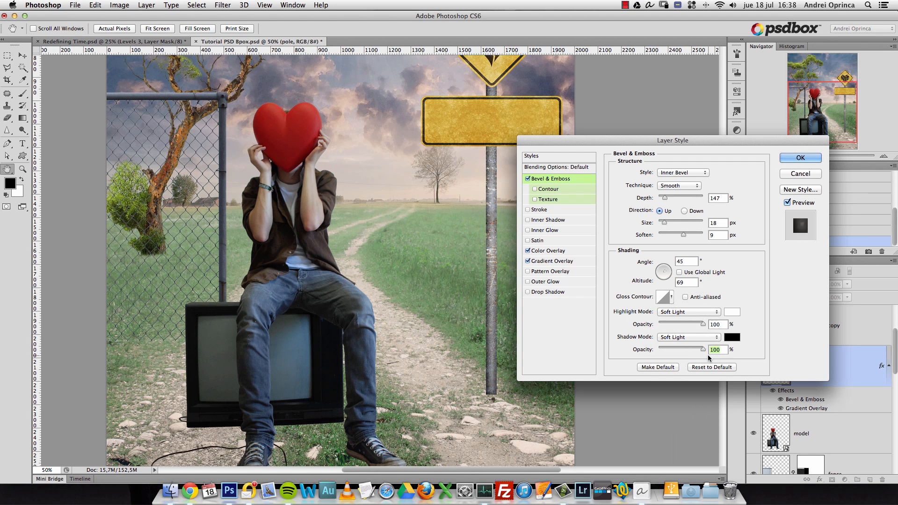
# Step: Set the pole's Gradient Overlay opacity to 39%, reposition the gradient slightly, and compare the pole with the effect off and on
pyautogui.click(552, 261)
pyautogui.moveTo(664, 184); pyautogui.dragTo(671, 186)
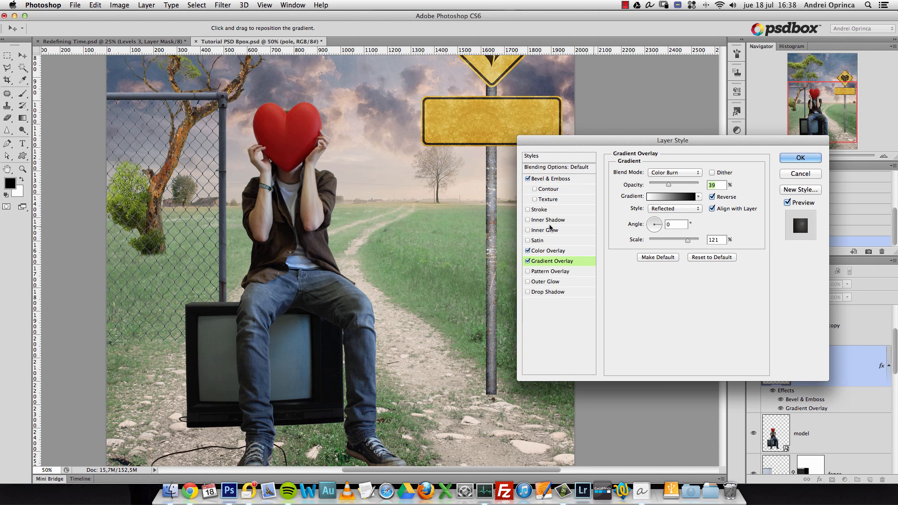
pyautogui.moveTo(497, 236); pyautogui.dragTo(502, 234)
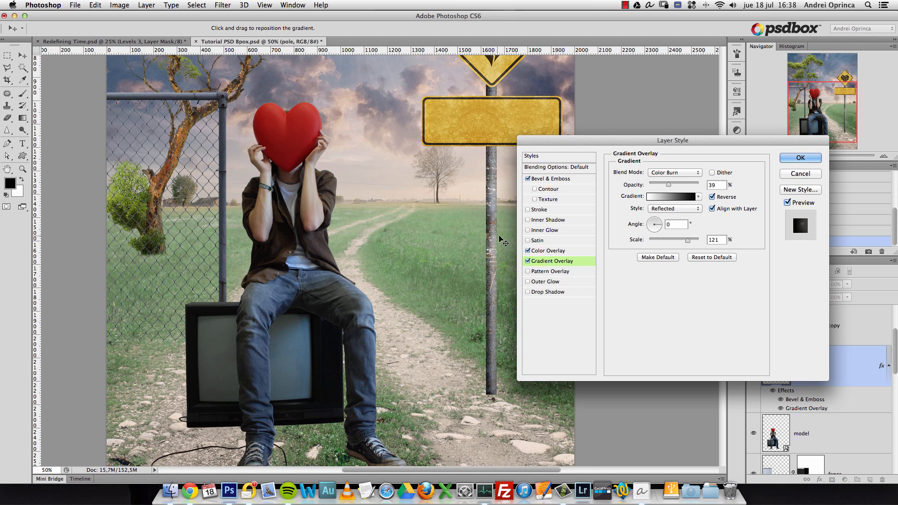
pyautogui.click(528, 261)
pyautogui.click(528, 260)
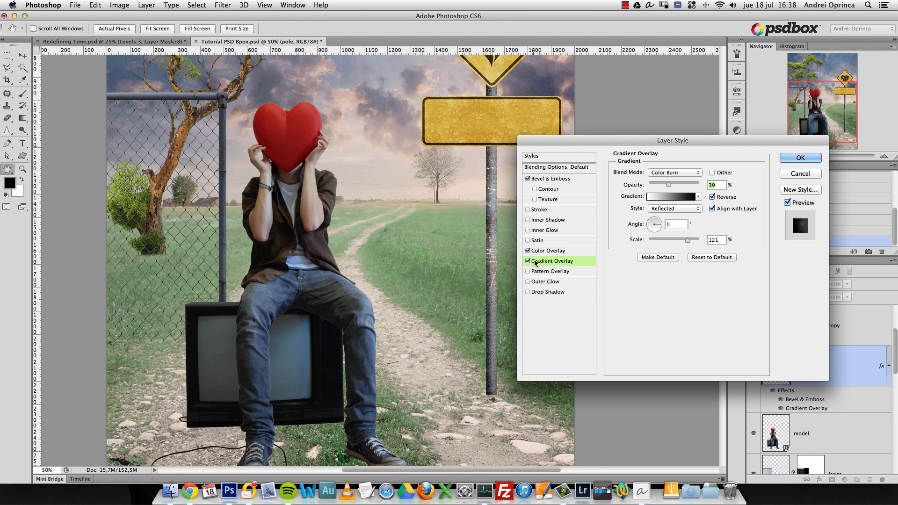
# Step: Try Multiply for the Gradient Overlay, settling on the Overlay blend mode at 39% opacity
pyautogui.moveTo(669, 184); pyautogui.dragTo(663, 185)
pyautogui.click(672, 173)
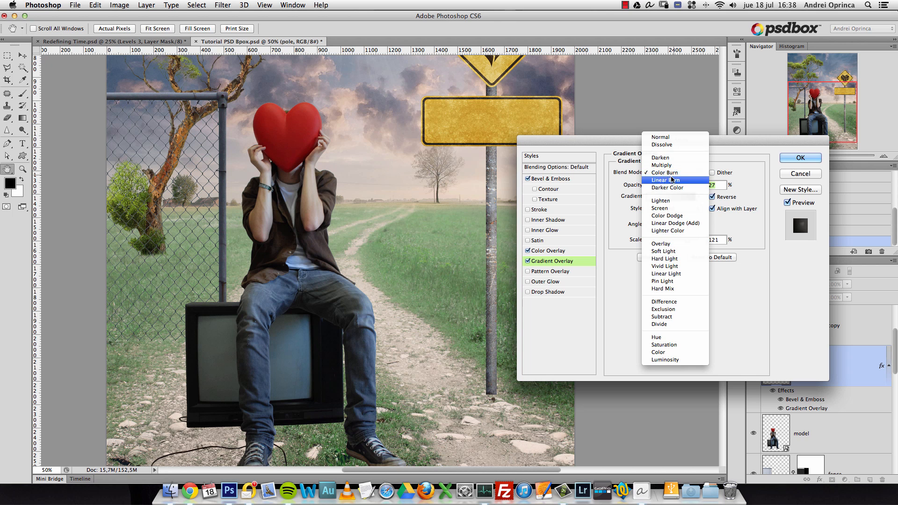
pyautogui.click(671, 166)
pyautogui.click(668, 173)
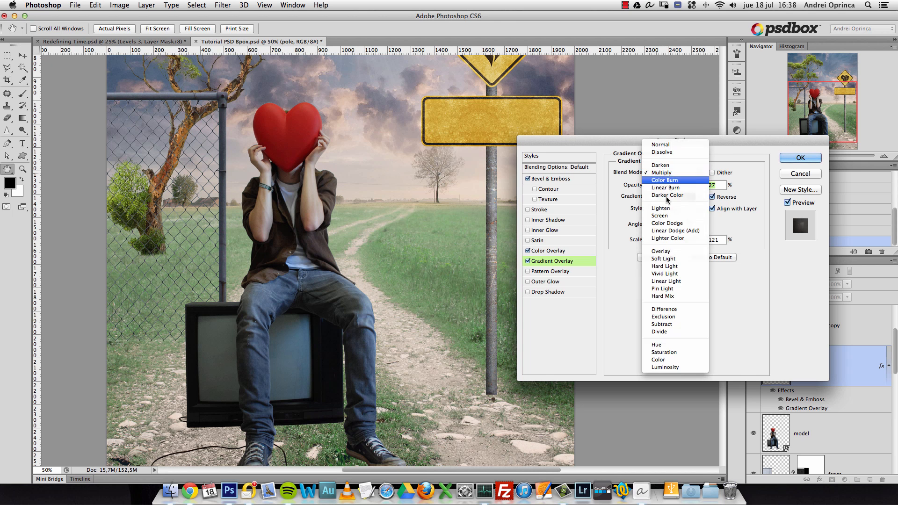
pyautogui.click(663, 253)
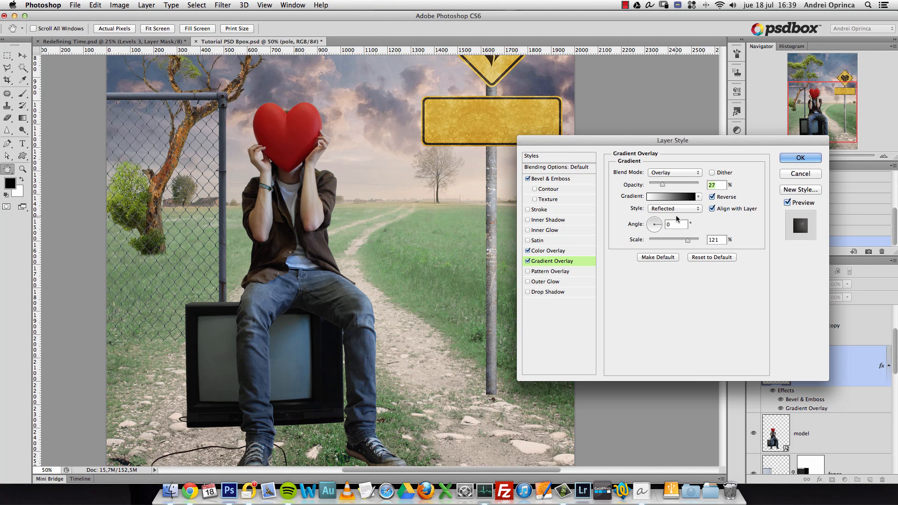
pyautogui.moveTo(662, 185); pyautogui.dragTo(668, 188)
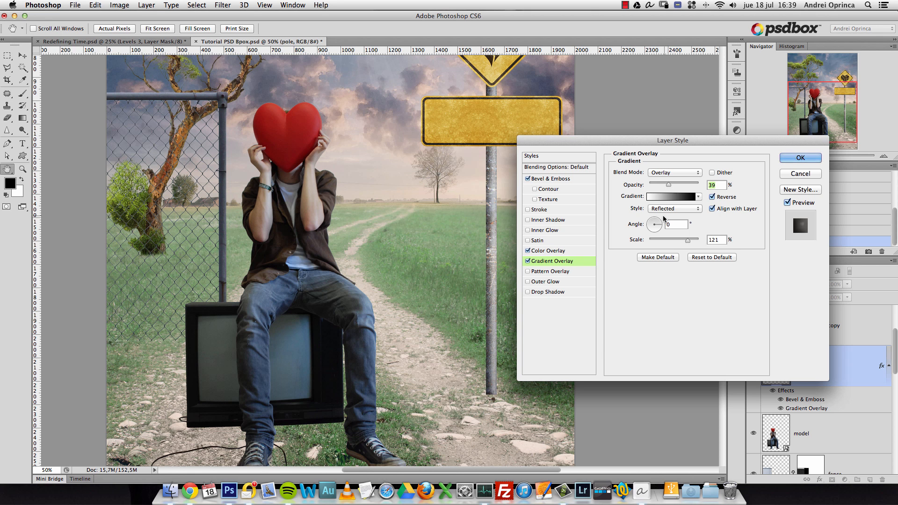
# Step: Apply the Foreground to Transparent preset to the Gradient Overlay and set its opacity to 50%
pyautogui.click(670, 196)
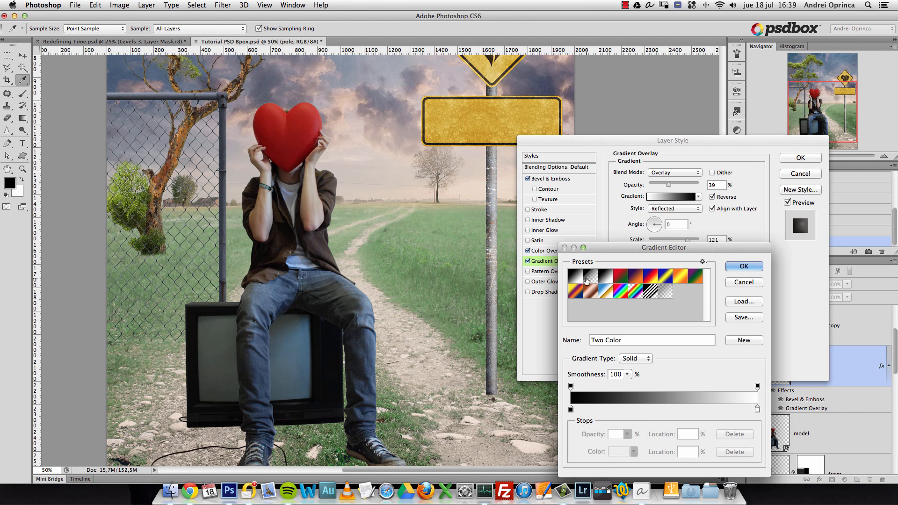
pyautogui.click(589, 279)
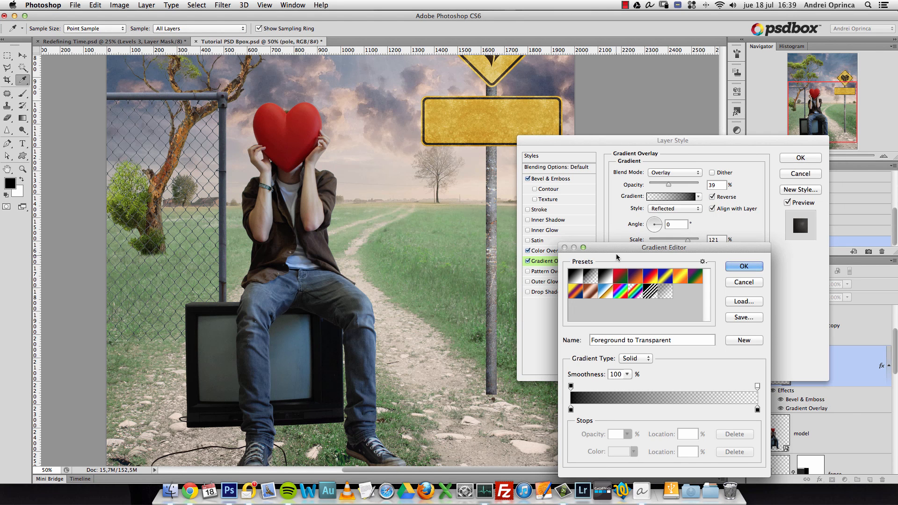
pyautogui.click(743, 266)
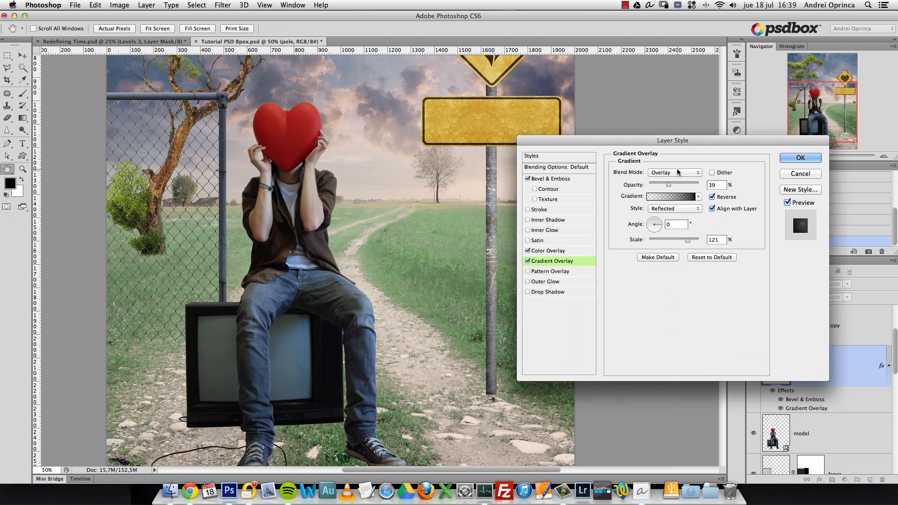
pyautogui.moveTo(667, 186); pyautogui.dragTo(673, 186)
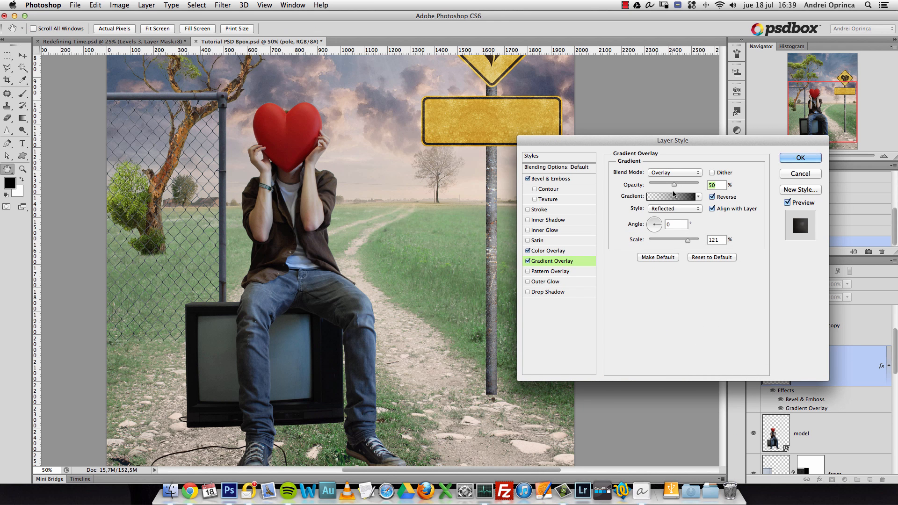
# Step: Change the pole's Color Overlay colour to the lighter neutral grey 787775
pyautogui.click(552, 250)
pyautogui.click(723, 172)
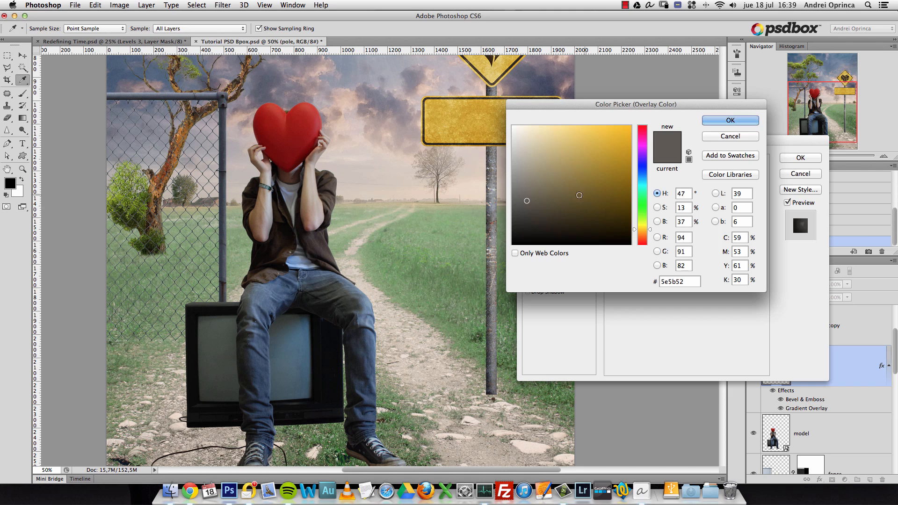
pyautogui.moveTo(589, 109); pyautogui.dragTo(671, 140)
pyautogui.click(604, 210)
pyautogui.moveTo(604, 210); pyautogui.dragTo(597, 220)
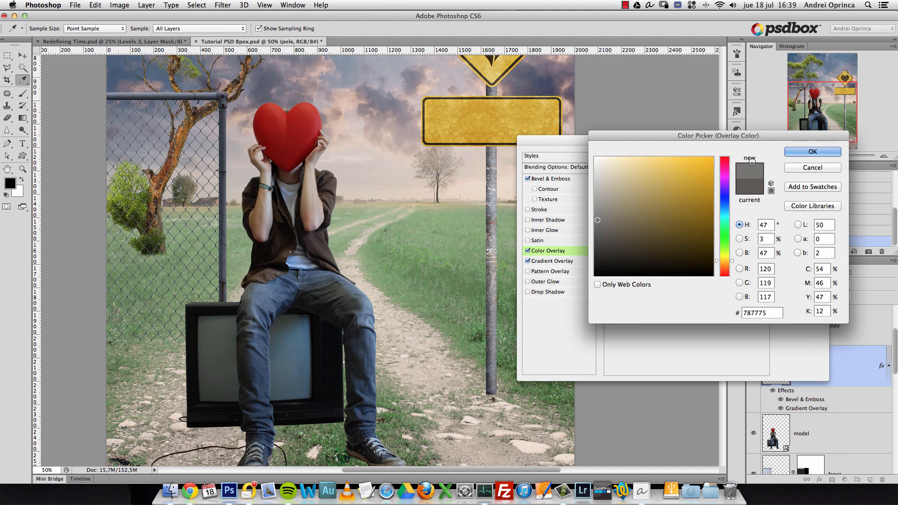
pyautogui.click(791, 156)
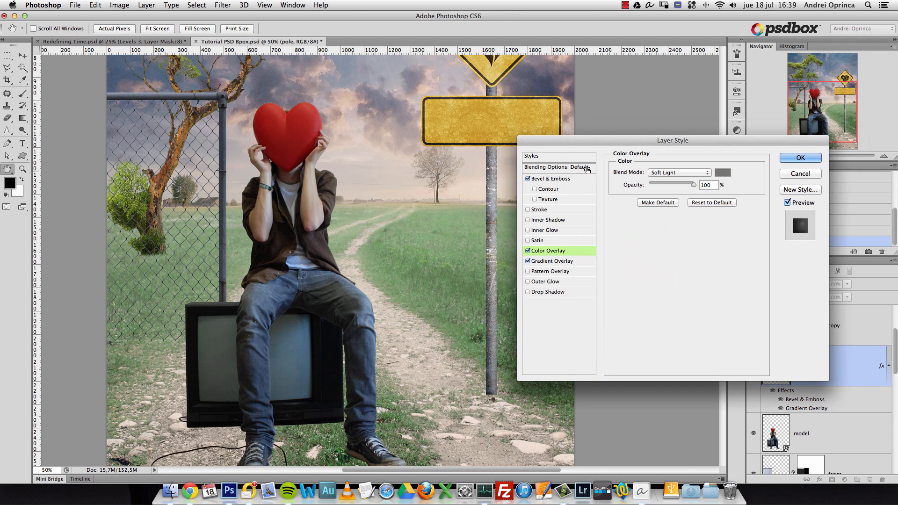
# Step: Compare the pole with Bevel & Emboss and Color Overlay off and on, keep both enabled, and apply the layer style
pyautogui.click(527, 178)
pyautogui.click(526, 178)
pyautogui.click(527, 251)
pyautogui.click(526, 250)
pyautogui.click(789, 158)
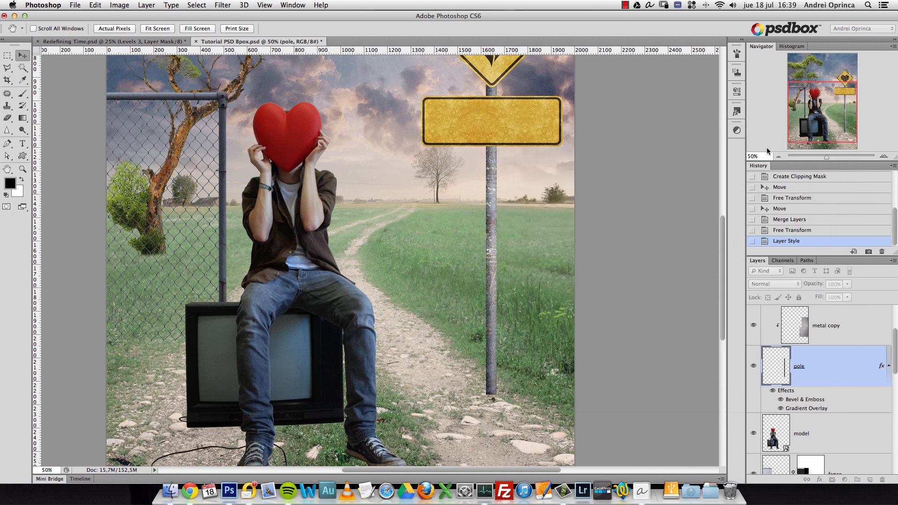
# Step: Try to move the pole and metal copy layers slightly upward without the signs, and undo the move
pyautogui.moveTo(835, 108)
pyautogui.mouseDown()
pyautogui.moveTo(841, 96)
pyautogui.moveTo(836, 102)
pyautogui.mouseUp()
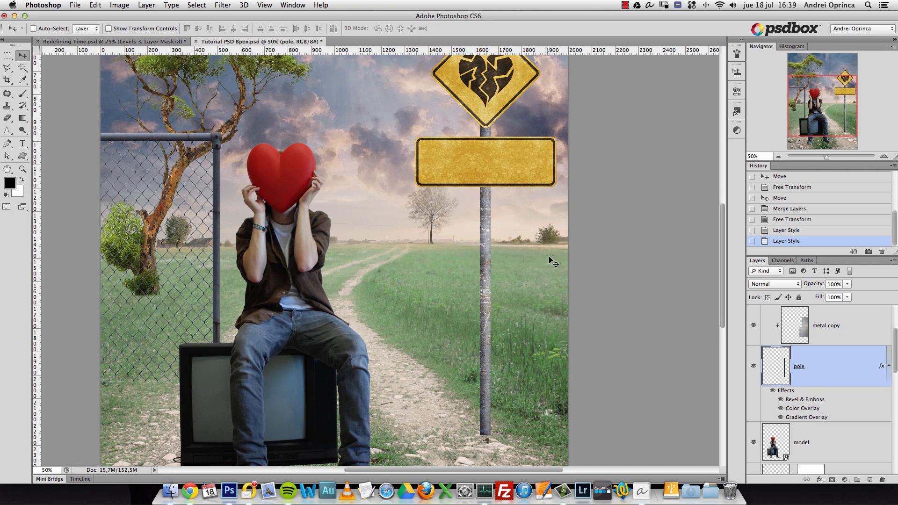
pyautogui.click(888, 367)
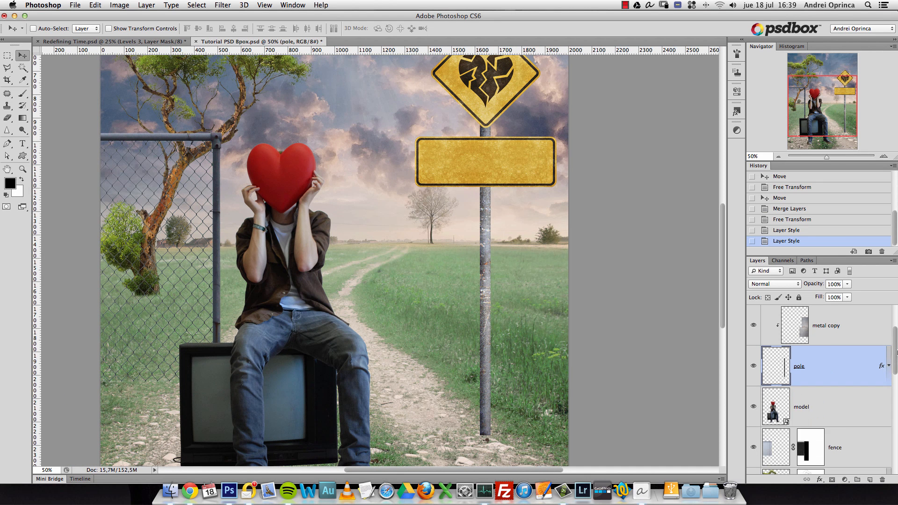
pyautogui.scroll(3, 864, 372)
pyautogui.keyDown('shift'); pyautogui.click(848, 418); pyautogui.keyUp('shift')
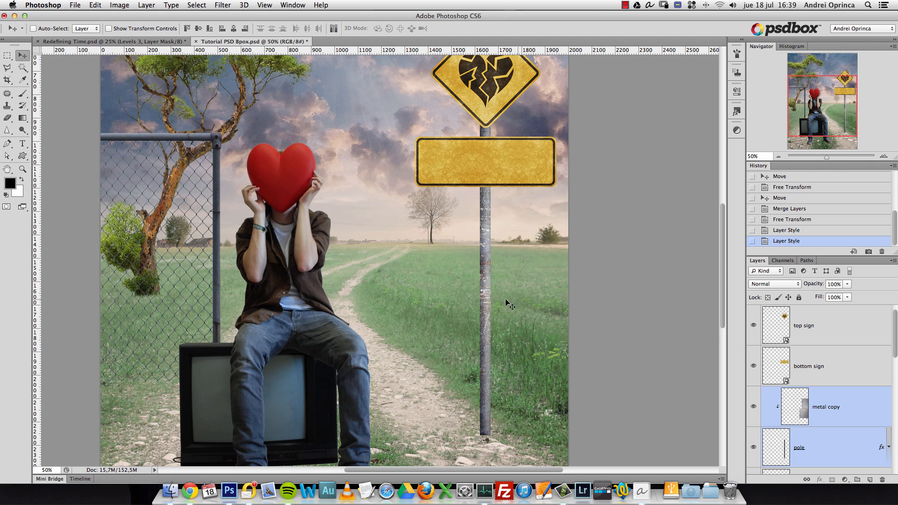
pyautogui.moveTo(487, 364); pyautogui.dragTo(507, 332)
pyautogui.press('super+z')
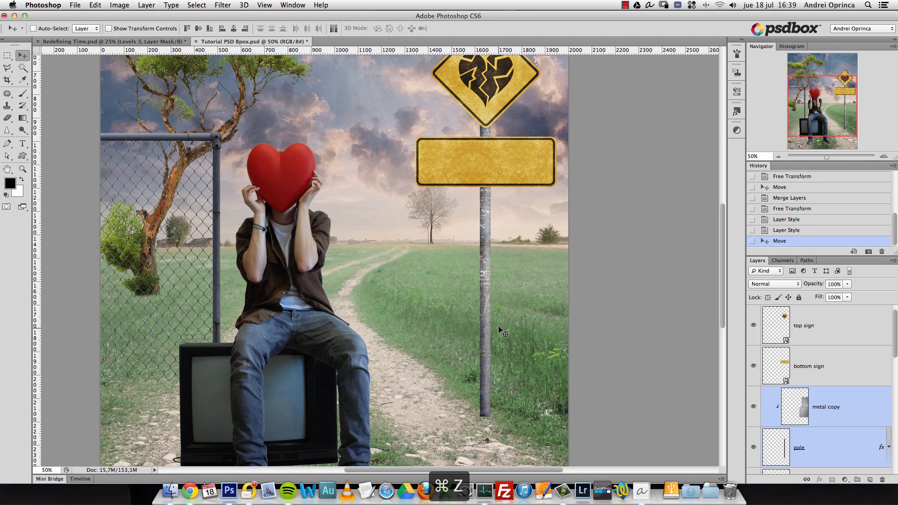
# Step: Move the top sign, bottom sign, metal copy and pole layers up together, and raise the fence layer slightly
pyautogui.keyDown('shift'); pyautogui.click(839, 344); pyautogui.keyUp('shift')
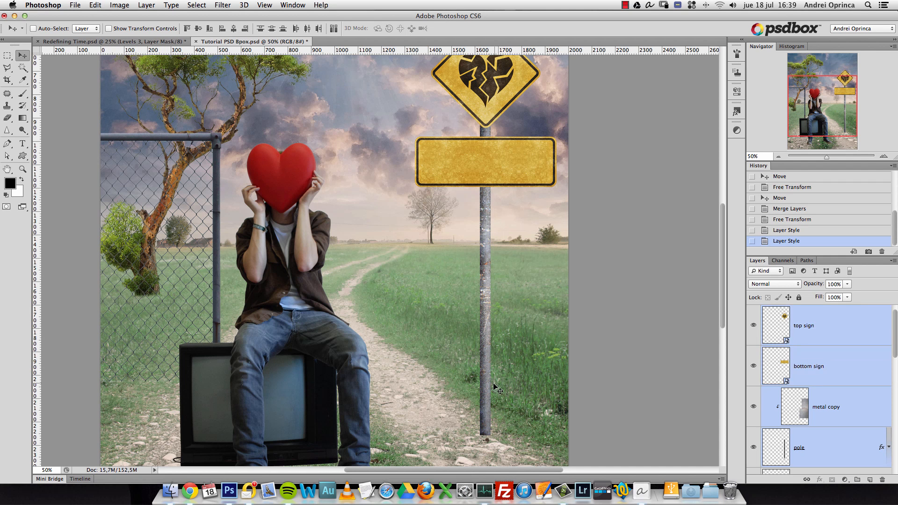
pyautogui.moveTo(497, 388); pyautogui.dragTo(500, 363)
pyautogui.keyDown('alt'); pyautogui.click(491, 332); pyautogui.keyUp('alt')
pyautogui.moveTo(491, 306)
pyautogui.mouseDown()
pyautogui.moveTo(482, 301)
pyautogui.moveTo(484, 315)
pyautogui.mouseUp()
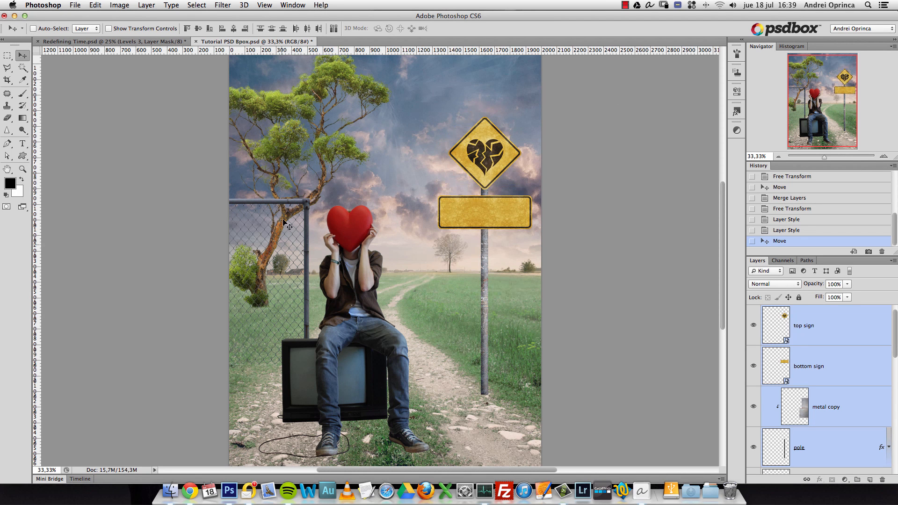
pyautogui.keyDown('super'); pyautogui.click(309, 224); pyautogui.keyUp('super')
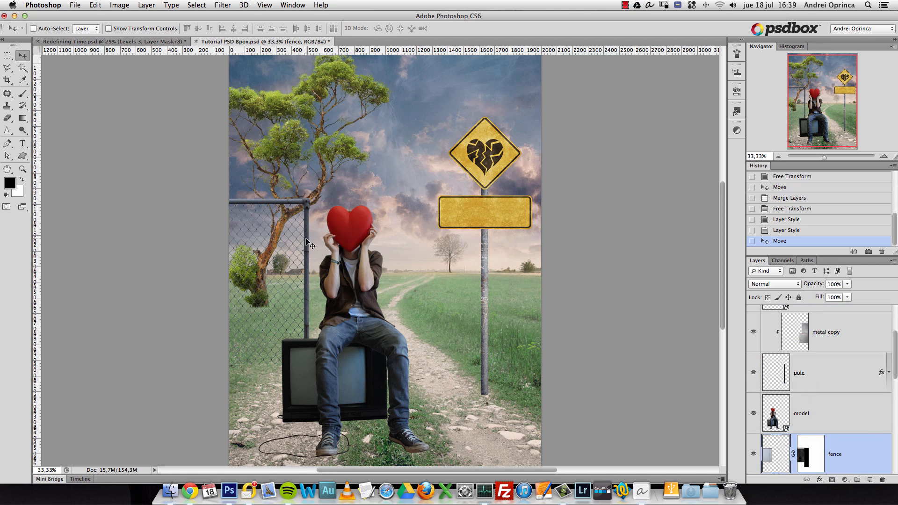
pyautogui.moveTo(305, 241); pyautogui.dragTo(305, 229)
# Step: Select the layers from pole through top sign and shift the whole road sign slightly up and to the right
pyautogui.click(855, 379)
pyautogui.scroll(3, 870, 360)
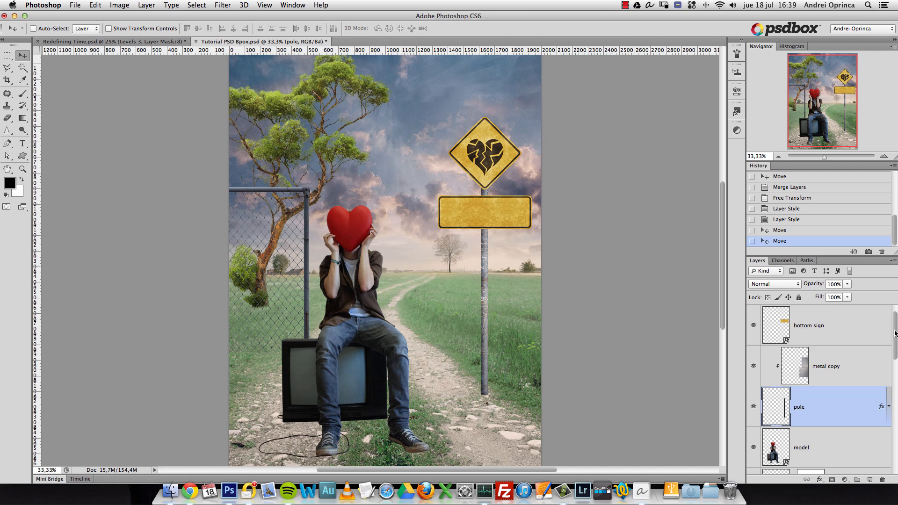
pyautogui.scroll(1, 888, 335)
pyautogui.keyDown('shift'); pyautogui.click(860, 333); pyautogui.keyUp('shift')
pyautogui.moveTo(495, 284); pyautogui.dragTo(494, 276)
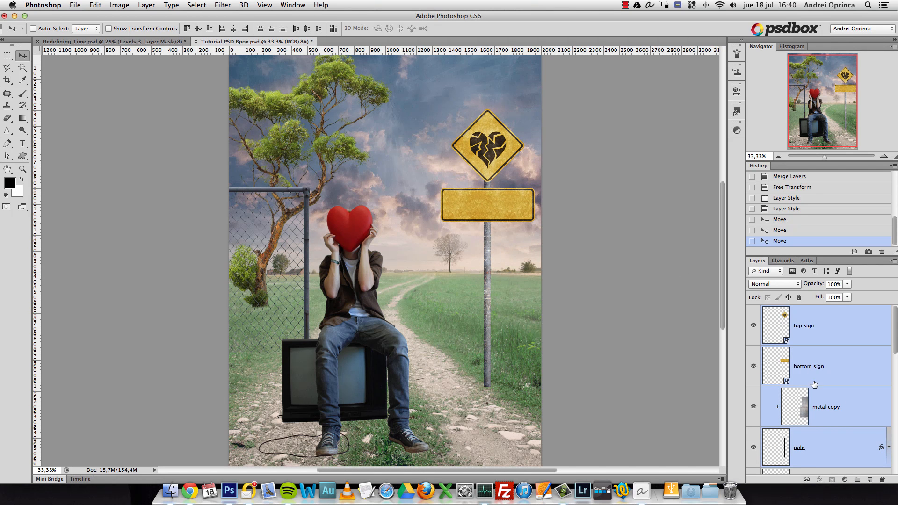
# Step: Add a layer mask to the pole layer and switch to the Brush tool for painting at the pole's base
pyautogui.click(829, 452)
pyautogui.click(830, 479)
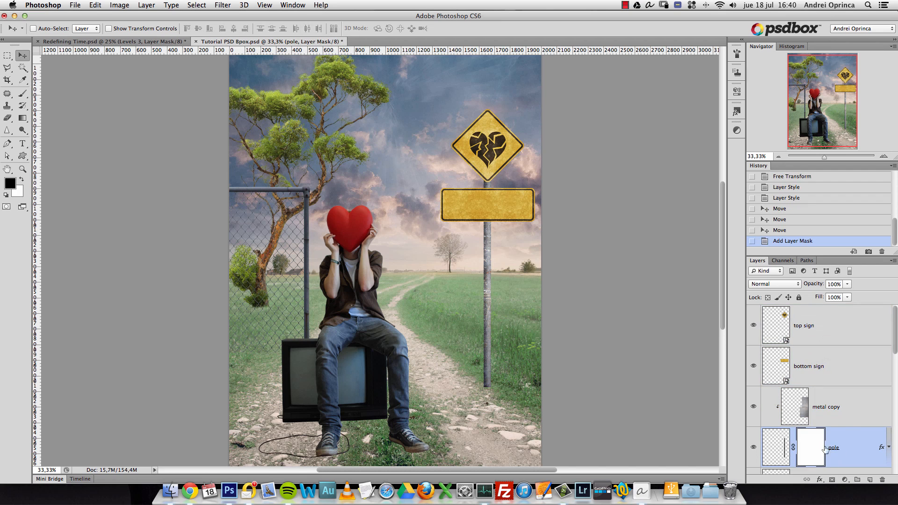
pyautogui.press('super+1')
pyautogui.moveTo(485, 281); pyautogui.dragTo(376, 95)
pyautogui.moveTo(622, 431); pyautogui.dragTo(472, 270)
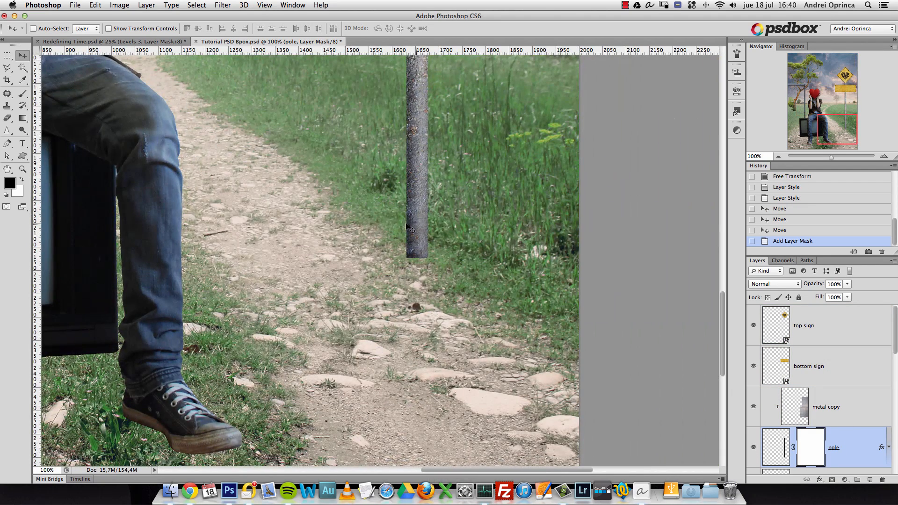
pyautogui.click(22, 93)
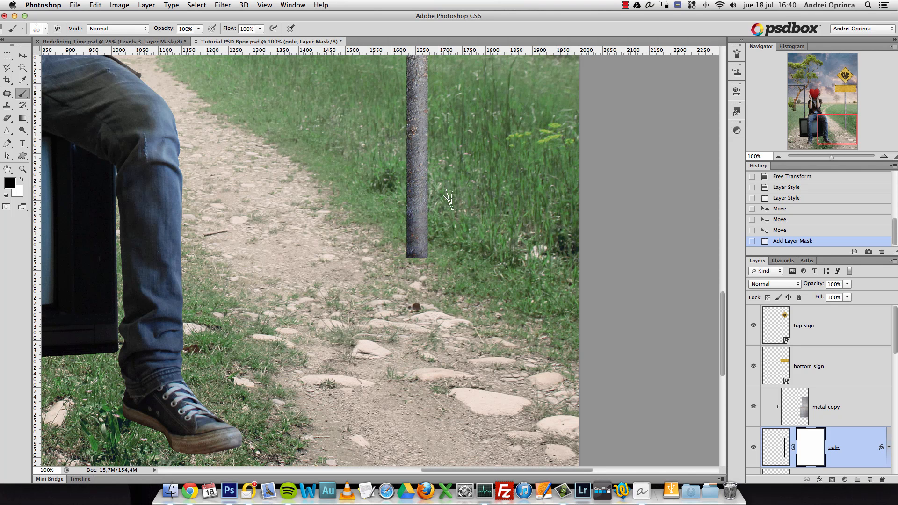
# Step: Enlarge the grass brush to 155 px and paint black on the pole's mask to hide its bottom end behind grass shapes
pyautogui.rightClick(482, 207)
pyautogui.moveTo(517, 225); pyautogui.dragTo(520, 225)
pyautogui.moveTo(383, 250)
pyautogui.mouseDown()
pyautogui.moveTo(406, 251)
pyautogui.moveTo(398, 231)
pyautogui.moveTo(422, 241)
pyautogui.moveTo(443, 228)
pyautogui.moveTo(423, 224)
pyautogui.mouseUp()
pyautogui.rightClick(486, 211)
pyautogui.moveTo(529, 234); pyautogui.dragTo(543, 234)
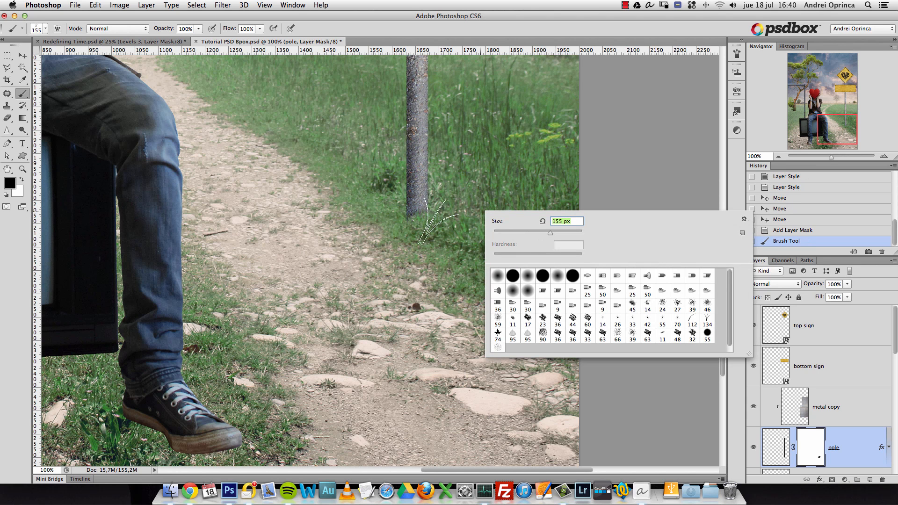
pyautogui.click(428, 222)
pyautogui.click(486, 278)
pyautogui.click(413, 192)
# Step: Switch to white, enable Color Dynamics for the grass brush, and paint on the mask to restore part of the pole's base
pyautogui.keyDown('alt'); pyautogui.click(412, 197); pyautogui.keyUp('alt')
pyautogui.press('x')
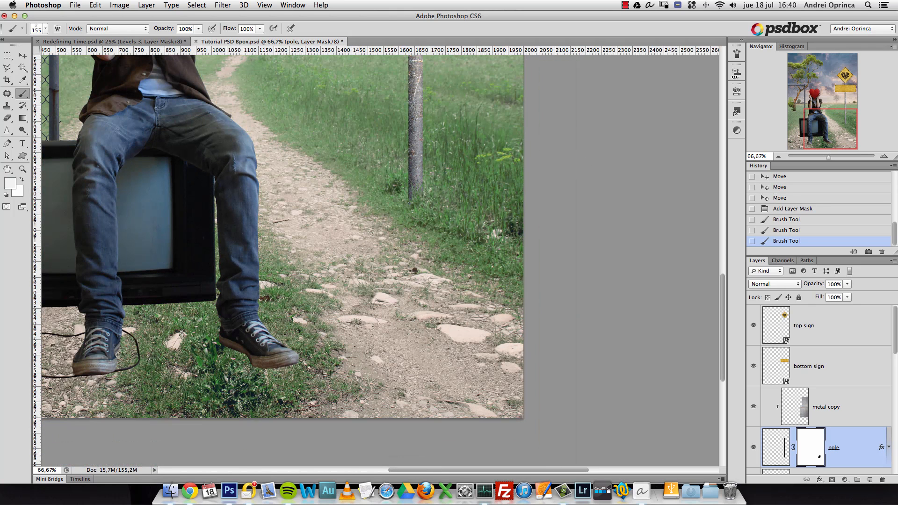
pyautogui.click(737, 54)
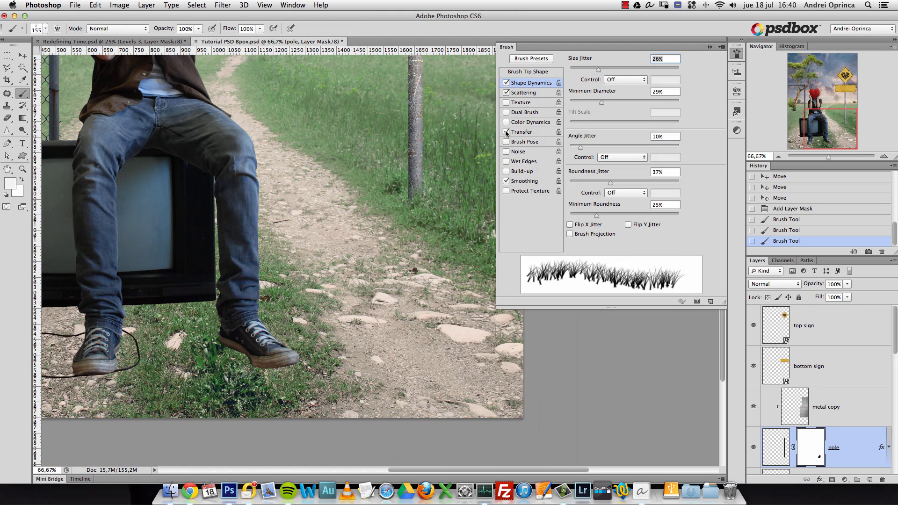
pyautogui.click(530, 122)
pyautogui.moveTo(431, 195); pyautogui.dragTo(410, 192)
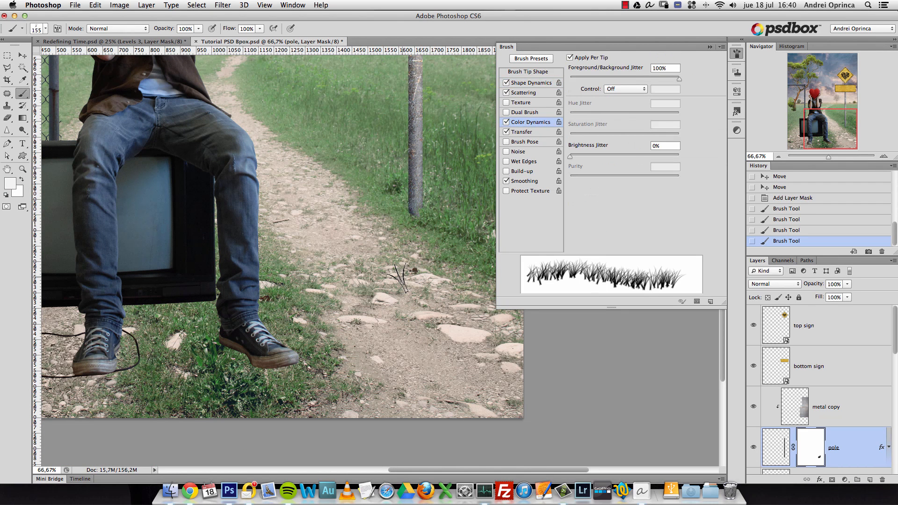
# Step: Roll the pole's mask back to the state after its second brush stroke and close the brush settings
pyautogui.click(781, 197)
pyautogui.click(789, 221)
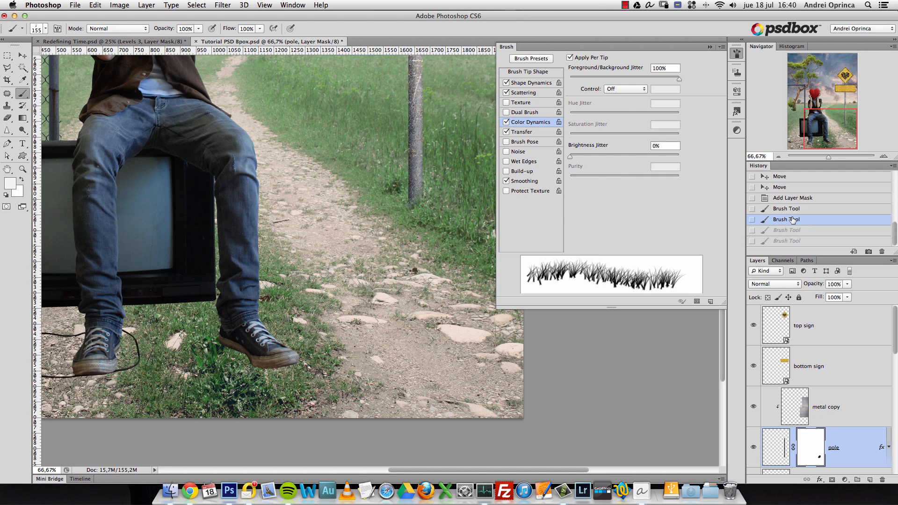
pyautogui.click(710, 48)
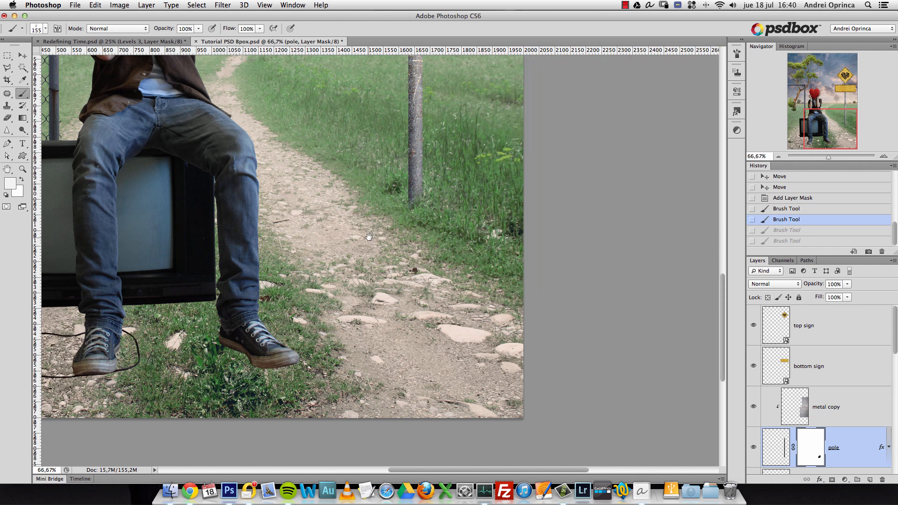
pyautogui.scroll(-3, 368, 237)
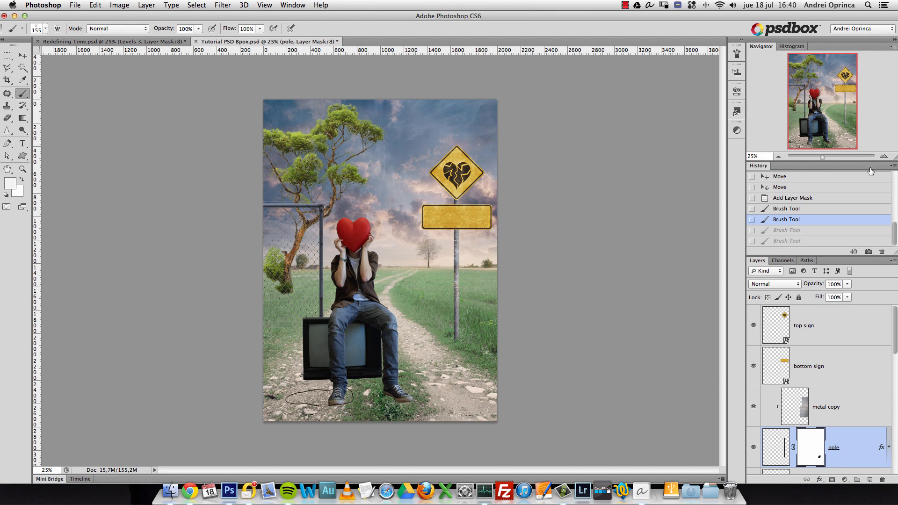
pyautogui.click(883, 156)
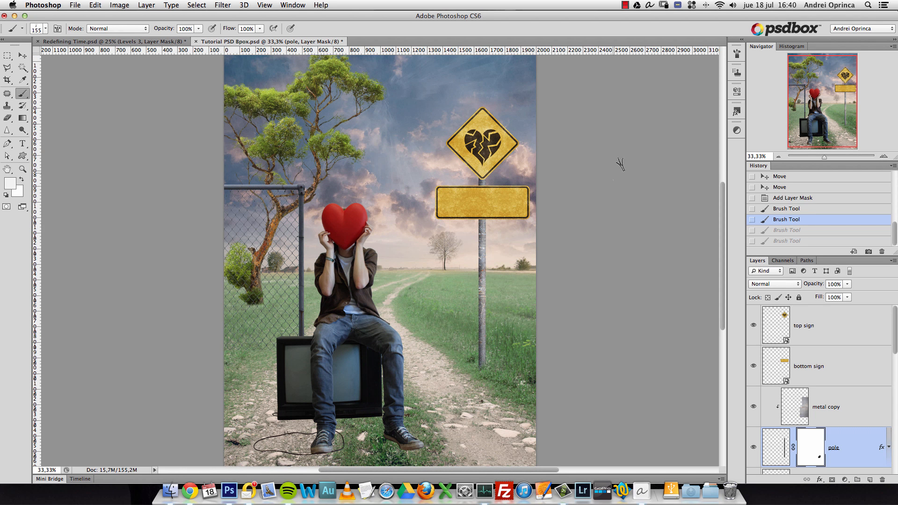
pyautogui.moveTo(833, 127); pyautogui.dragTo(821, 145)
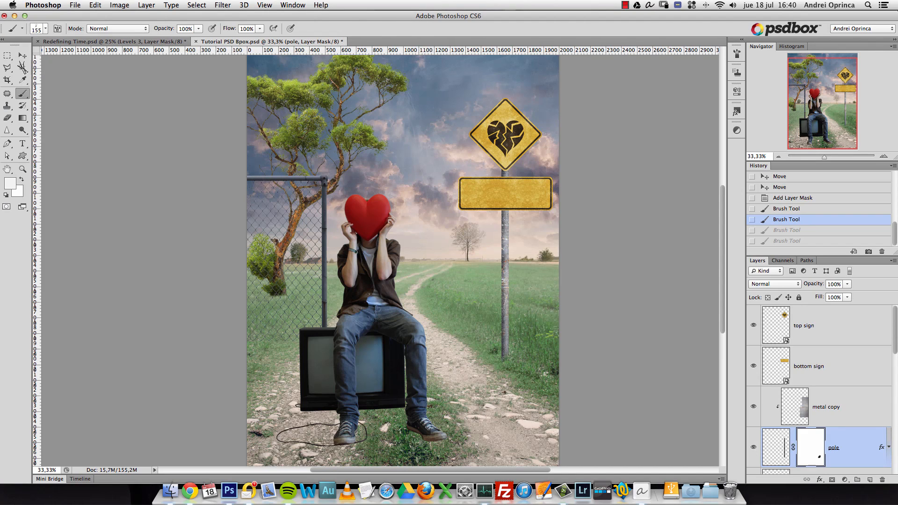
# Step: Open the sparrow stock photo sparrow_stock_iv_by_rip_stick_racer-d3kyu8h.jpg from the Stock folder inside Redefining time
pyautogui.click(22, 56)
pyautogui.press('super+o')
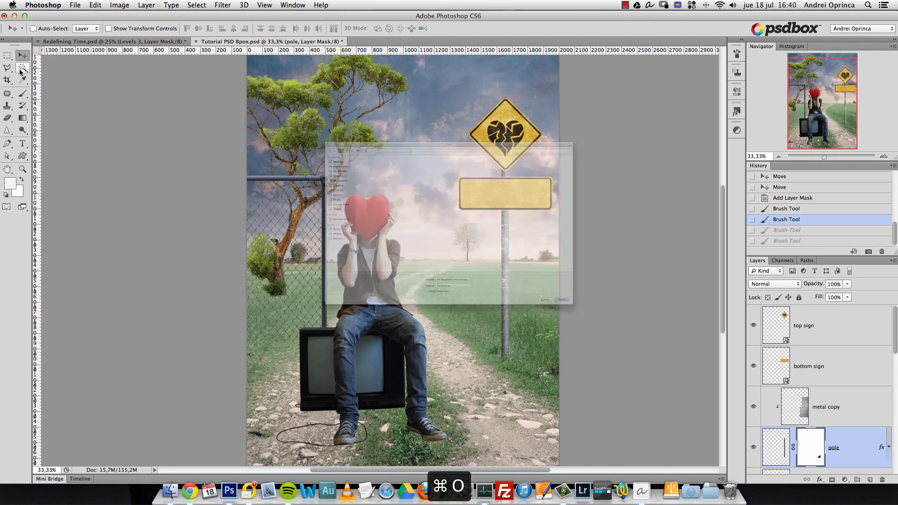
pyautogui.click(337, 89)
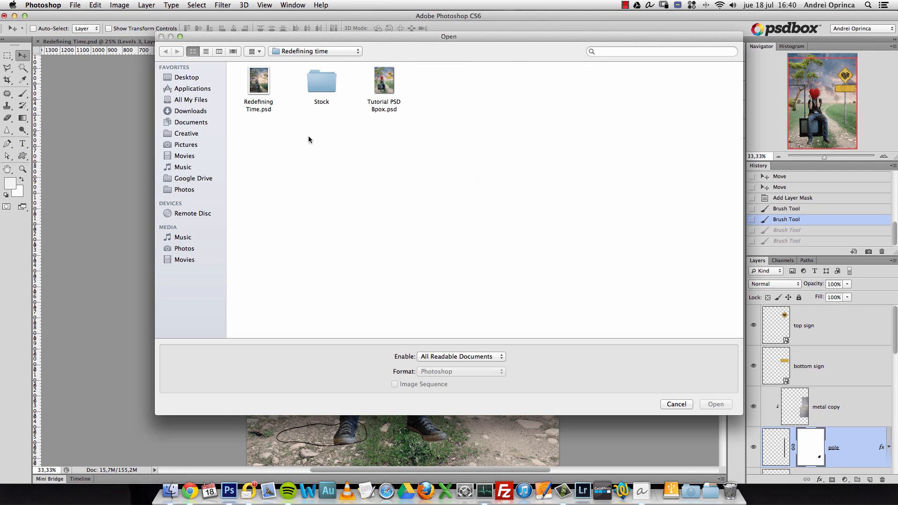
pyautogui.doubleClick(315, 84)
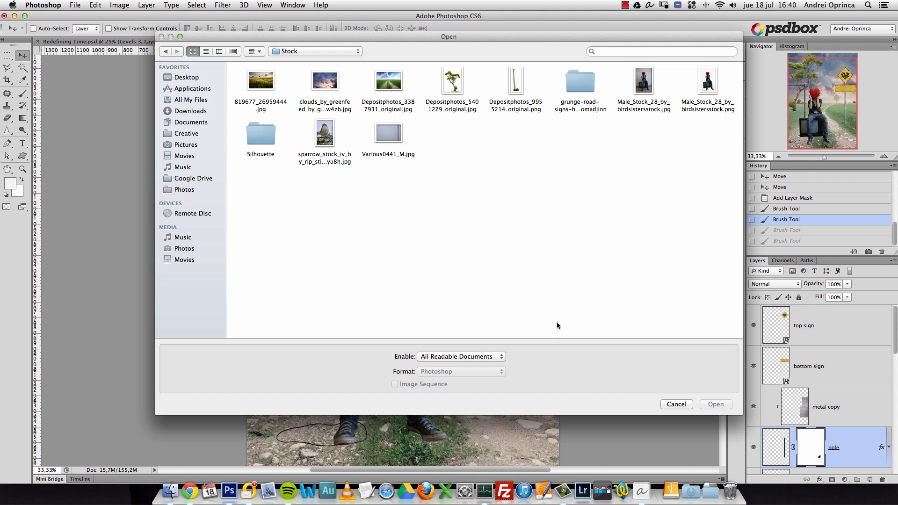
pyautogui.click(325, 133)
pyautogui.click(719, 405)
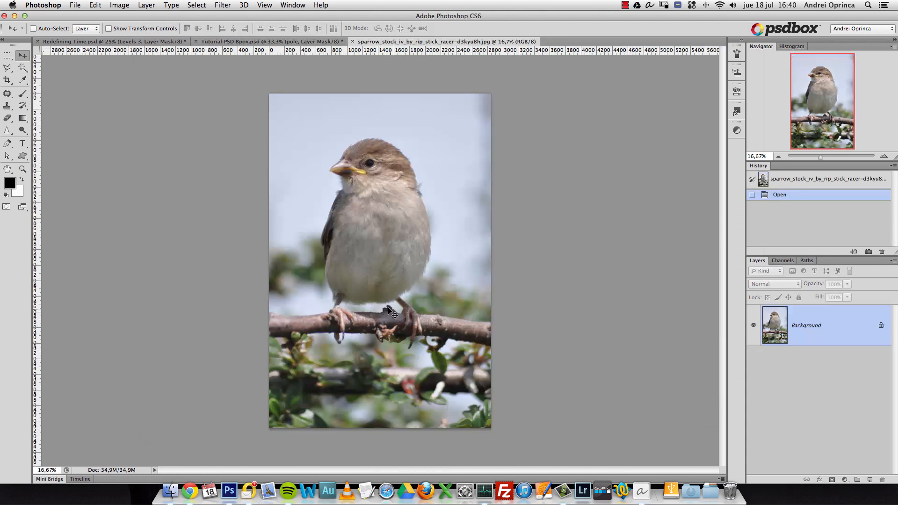
# Step: Switch to the Quick Selection tool and start a selection on the sparrow's head around the eye
pyautogui.press('super+1')
pyautogui.hotkey('alt', 'space')
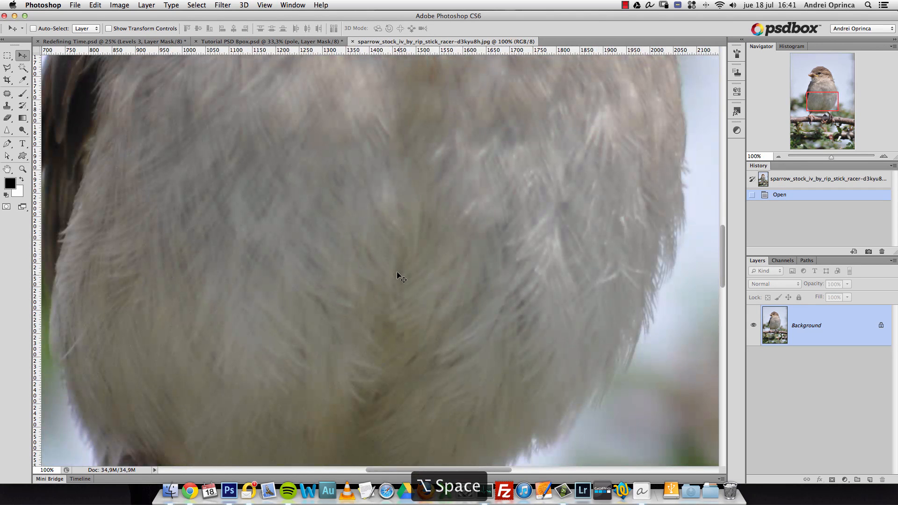
pyautogui.click(400, 261)
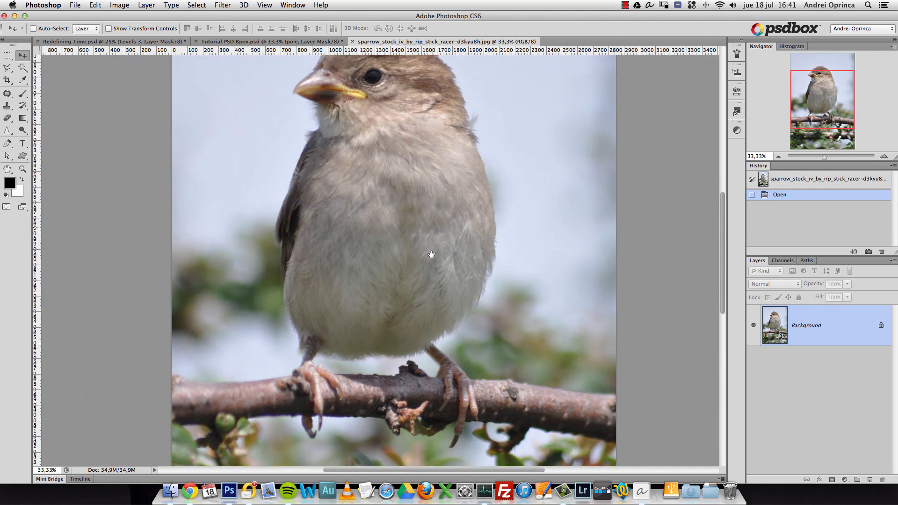
pyautogui.moveTo(22, 67)
pyautogui.mouseDown()
pyautogui.moveTo(64, 80)
pyautogui.moveTo(66, 66)
pyautogui.mouseUp()
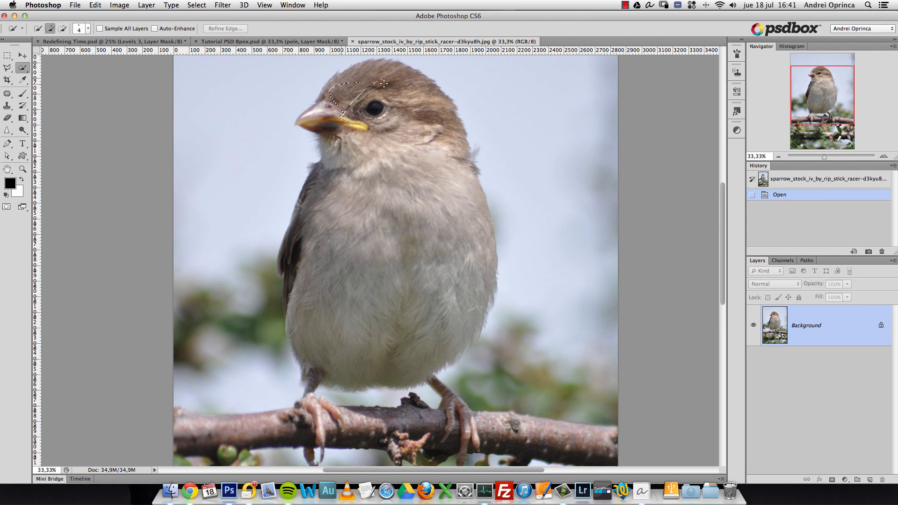
pyautogui.moveTo(428, 135); pyautogui.dragTo(428, 132)
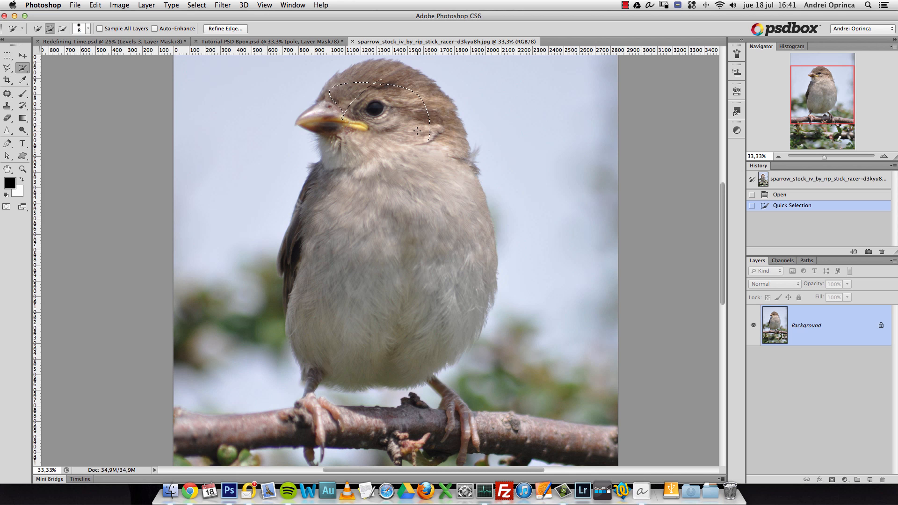
# Step: Enlarge the Quick Selection brush to 200 px and extend the selection over the sparrow's whole head and body
pyautogui.press(']')
pyautogui.press(']')
pyautogui.press(']')
pyautogui.press(']')
pyautogui.press(']')
pyautogui.press(']')
pyautogui.press(']')
pyautogui.press(']')
pyautogui.moveTo(415, 131)
pyautogui.mouseDown()
pyautogui.moveTo(386, 187)
pyautogui.moveTo(371, 279)
pyautogui.moveTo(425, 292)
pyautogui.mouseUp()
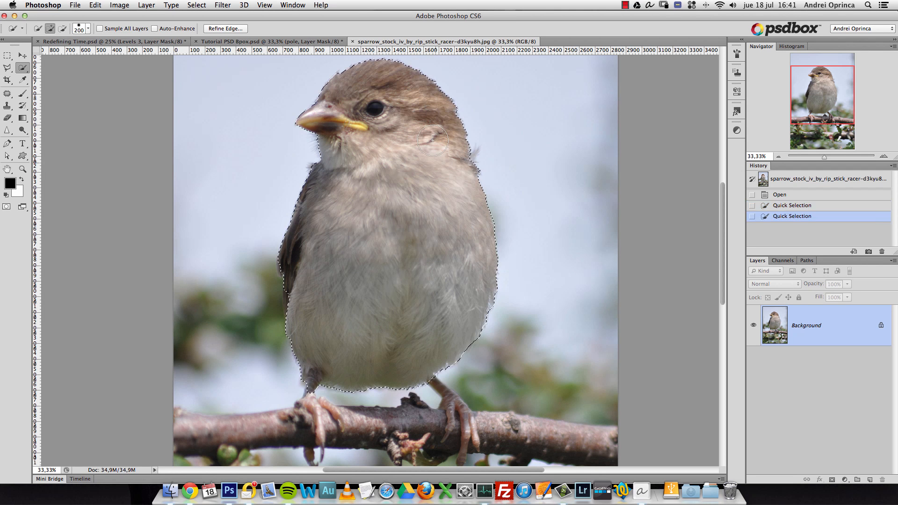
# Step: Reduce the Quick Selection brush to 40 px and add the sparrow's legs, feet and claws to the selection
pyautogui.scroll(-3, 395, 281)
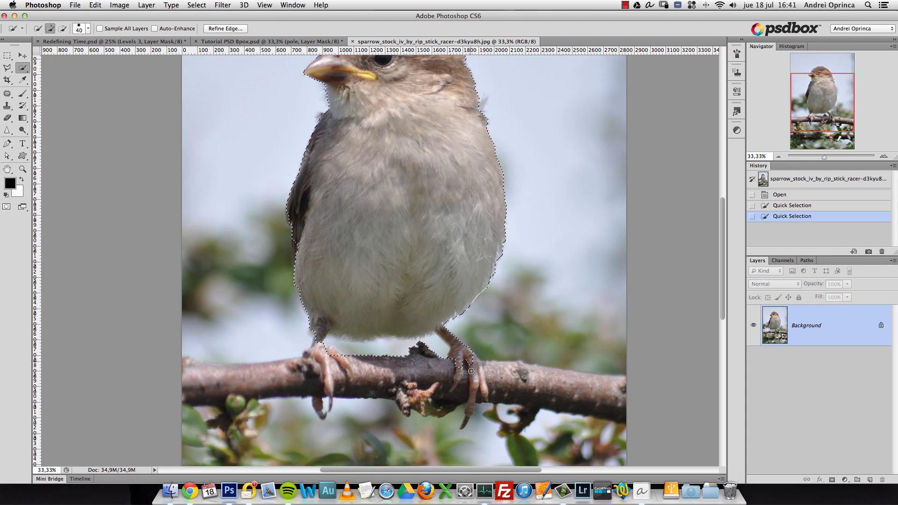
pyautogui.click(466, 419)
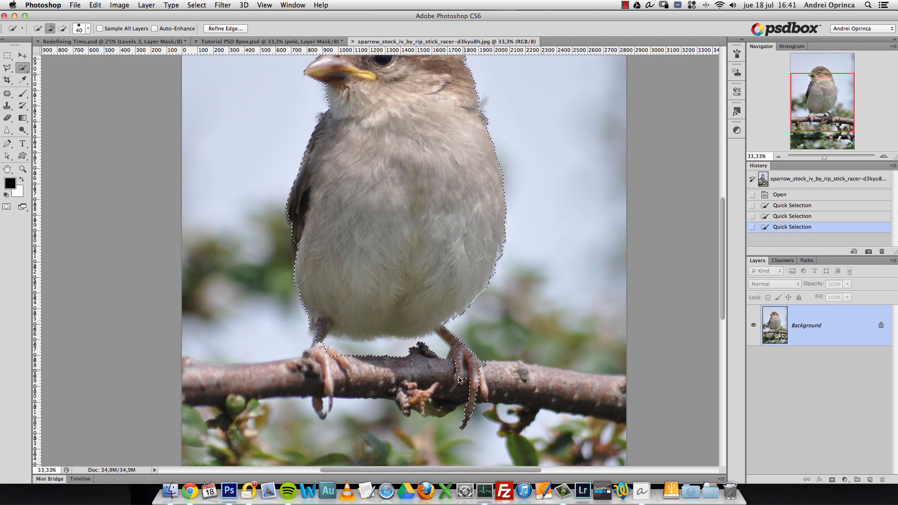
pyautogui.moveTo(473, 378); pyautogui.dragTo(482, 371)
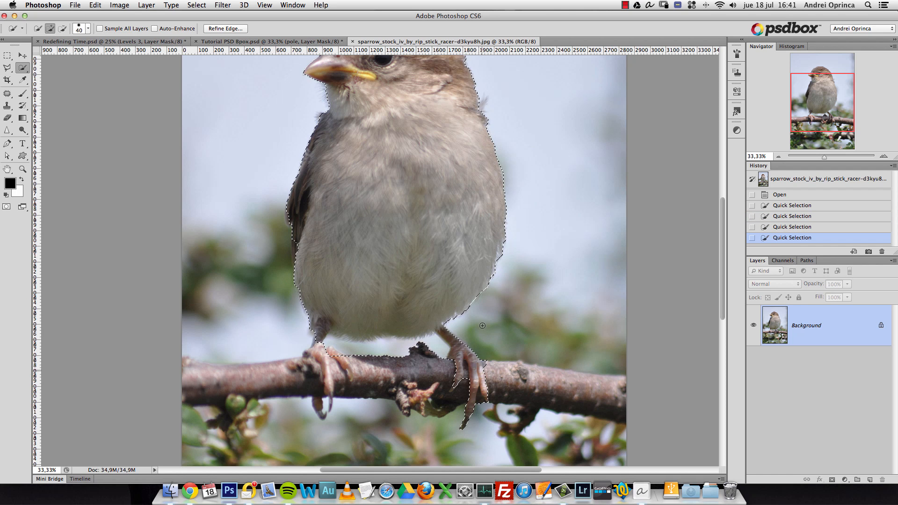
pyautogui.click(366, 342)
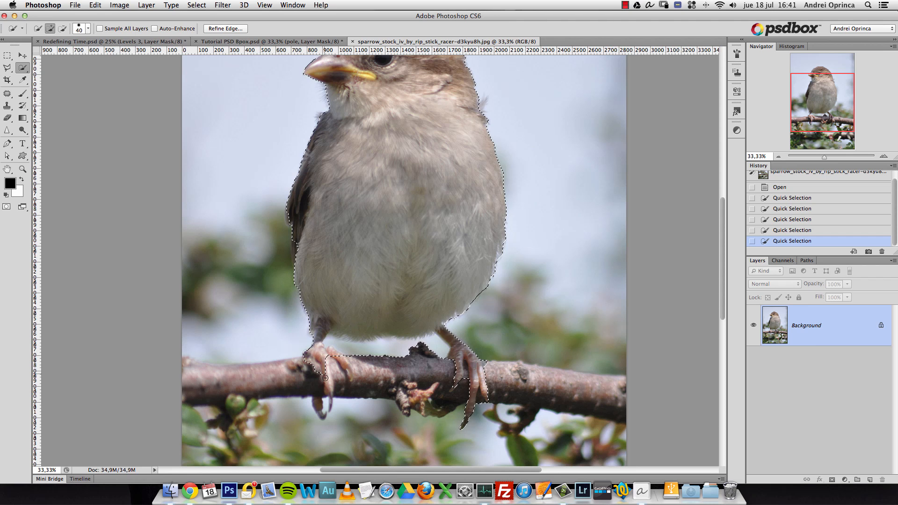
pyautogui.moveTo(301, 419)
pyautogui.mouseDown()
pyautogui.moveTo(317, 408)
pyautogui.moveTo(322, 414)
pyautogui.mouseUp()
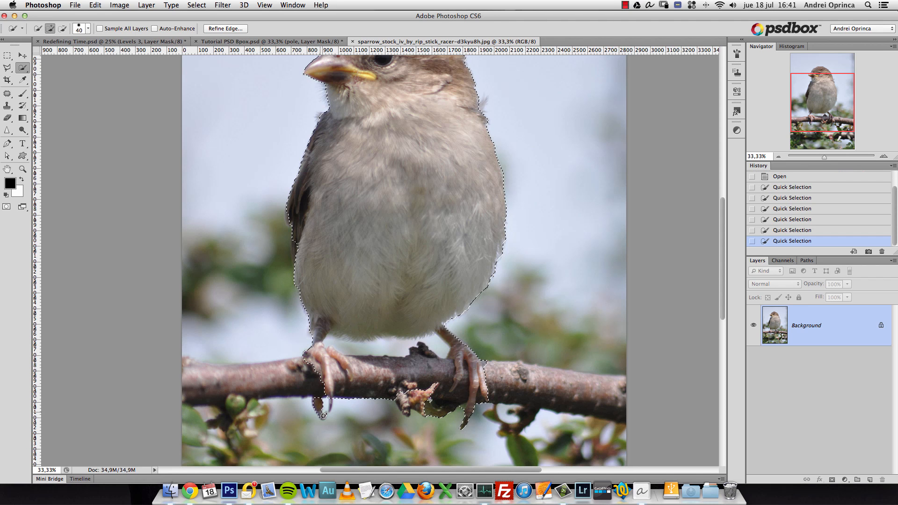
pyautogui.click(321, 401)
# Step: Subtract the branch and twig area between the sparrow's feet from the selection
pyautogui.keyDown('alt'); pyautogui.click(356, 390); pyautogui.keyUp('alt')
pyautogui.keyDown('super'); pyautogui.click(356, 389); pyautogui.keyUp('super')
pyautogui.keyDown('super'); pyautogui.click(356, 390); pyautogui.keyUp('super')
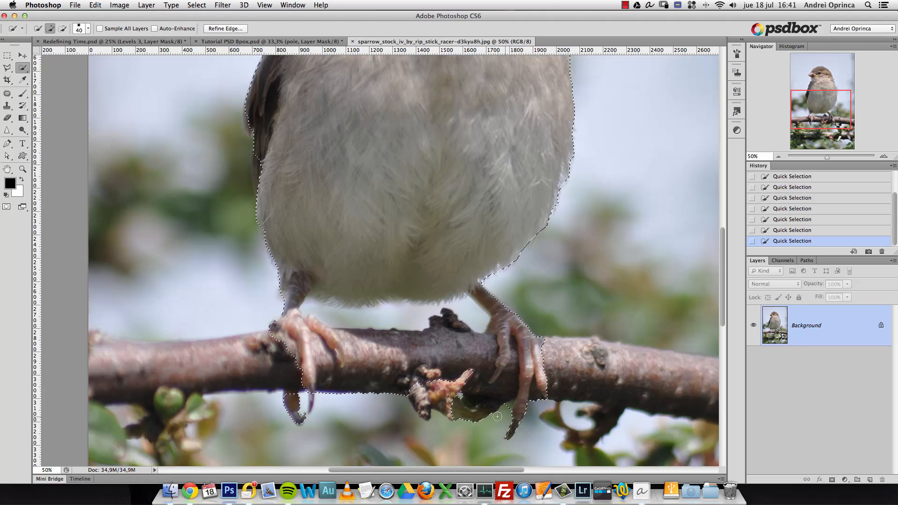
pyautogui.press('alt')
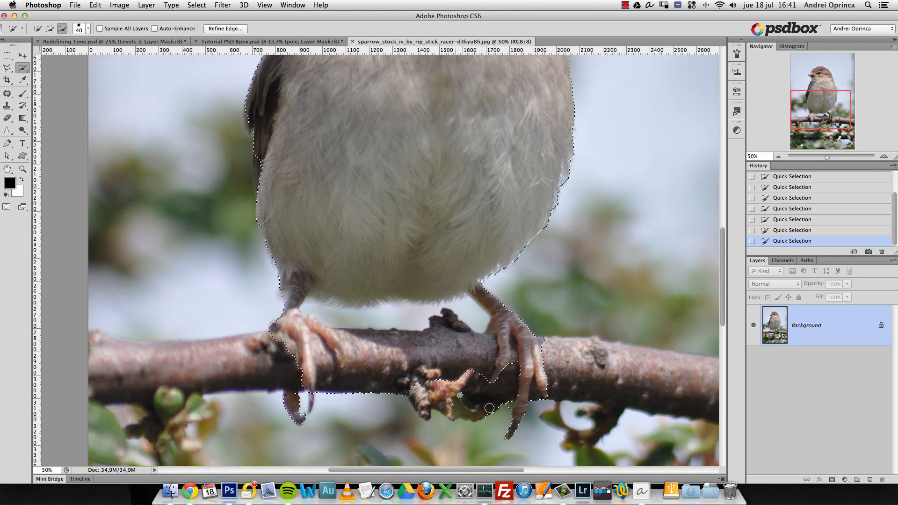
pyautogui.moveTo(437, 373)
pyautogui.mouseDown()
pyautogui.moveTo(400, 375)
pyautogui.moveTo(387, 335)
pyautogui.moveTo(348, 318)
pyautogui.moveTo(357, 289)
pyautogui.moveTo(304, 319)
pyautogui.moveTo(338, 349)
pyautogui.moveTo(321, 360)
pyautogui.moveTo(320, 345)
pyautogui.moveTo(303, 340)
pyautogui.moveTo(308, 382)
pyautogui.mouseUp()
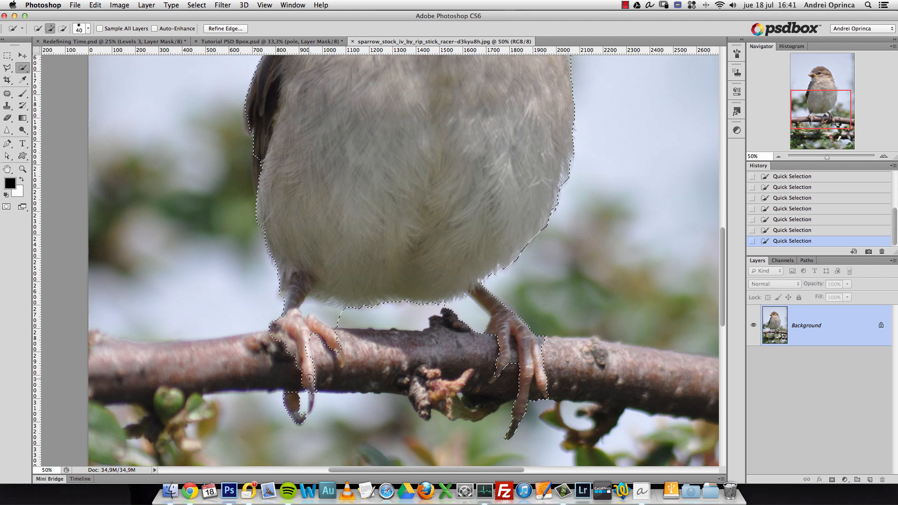
# Step: Refine the selection along the belly's lower edge and around the claws, excluding leftover background and branch between the toes
pyautogui.press('alt')
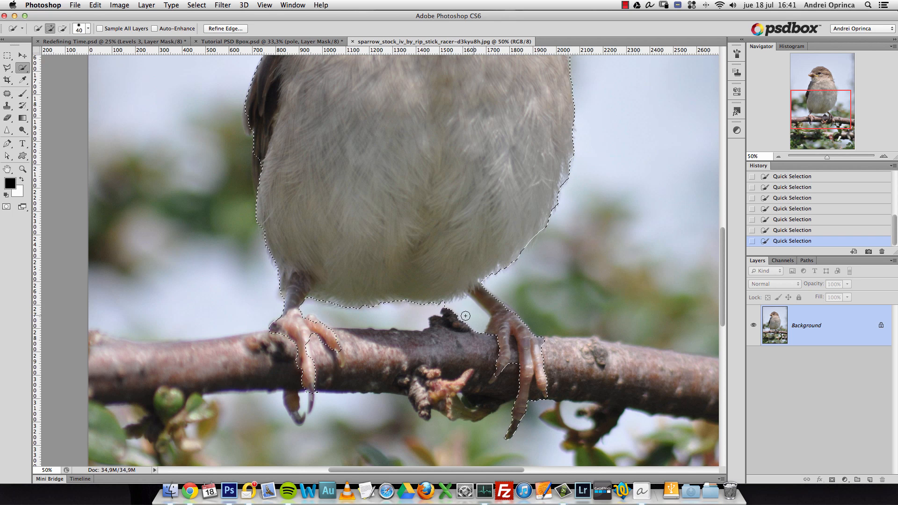
pyautogui.press('alt')
pyautogui.press('alt')
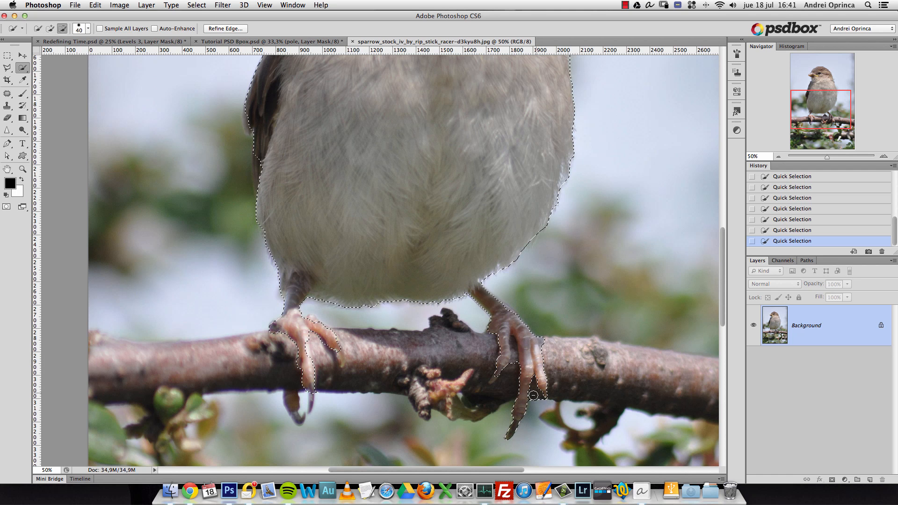
pyautogui.press('alt')
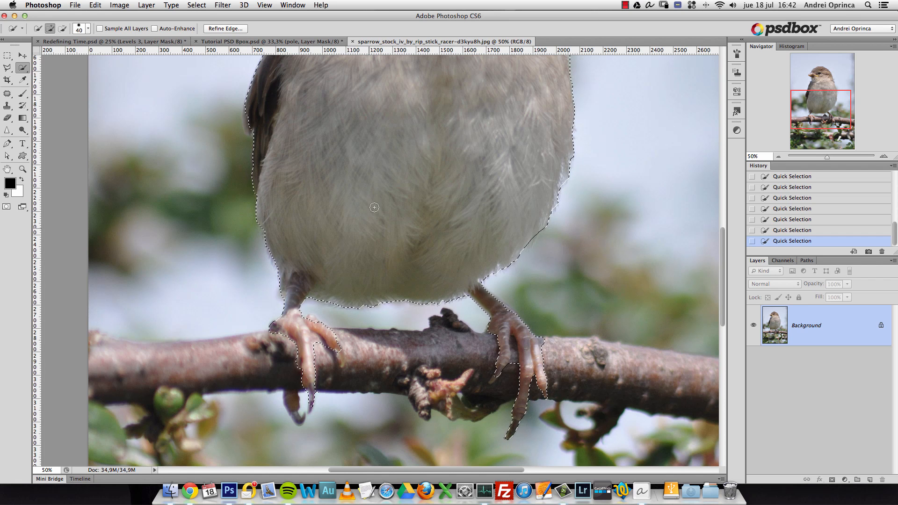
# Step: Isolate the sparrow with a layer mask made from the selection, and toggle the mask off and on to compare
pyautogui.scroll(5, 368, 295)
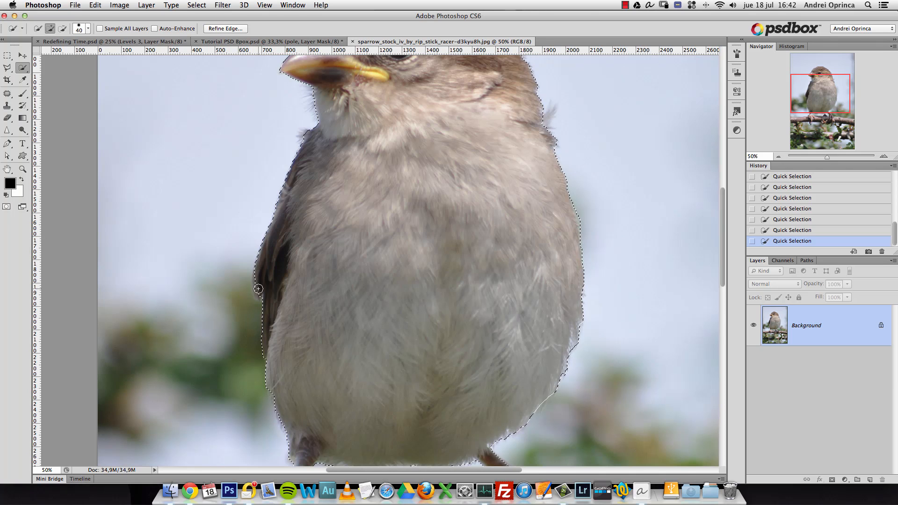
pyautogui.moveTo(436, 280); pyautogui.dragTo(393, 420)
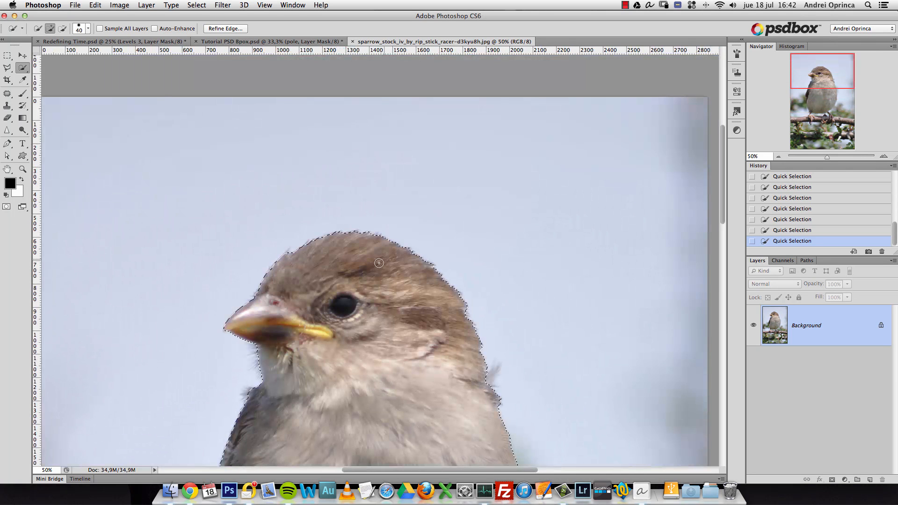
pyautogui.keyDown('alt'); pyautogui.click(365, 314); pyautogui.keyUp('alt')
pyautogui.keyDown('alt'); pyautogui.click(369, 309); pyautogui.keyUp('alt')
pyautogui.scroll(-5, 396, 310)
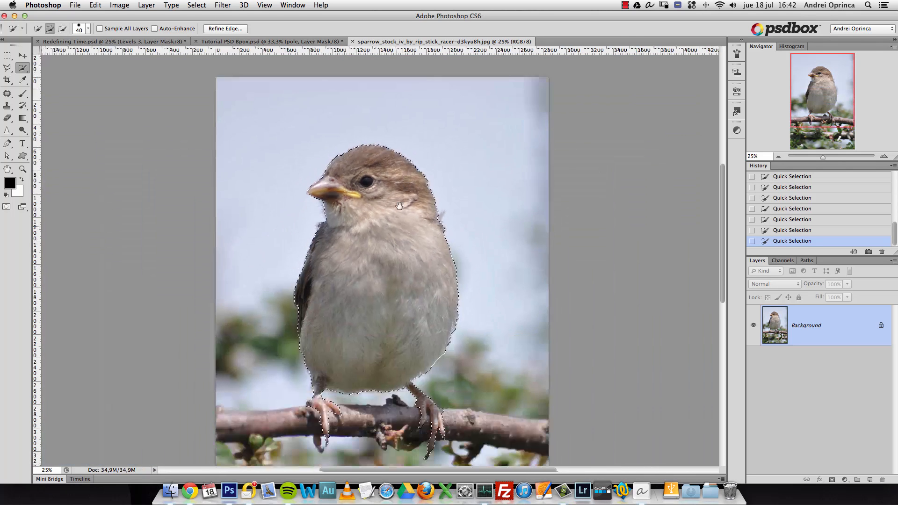
pyautogui.click(831, 480)
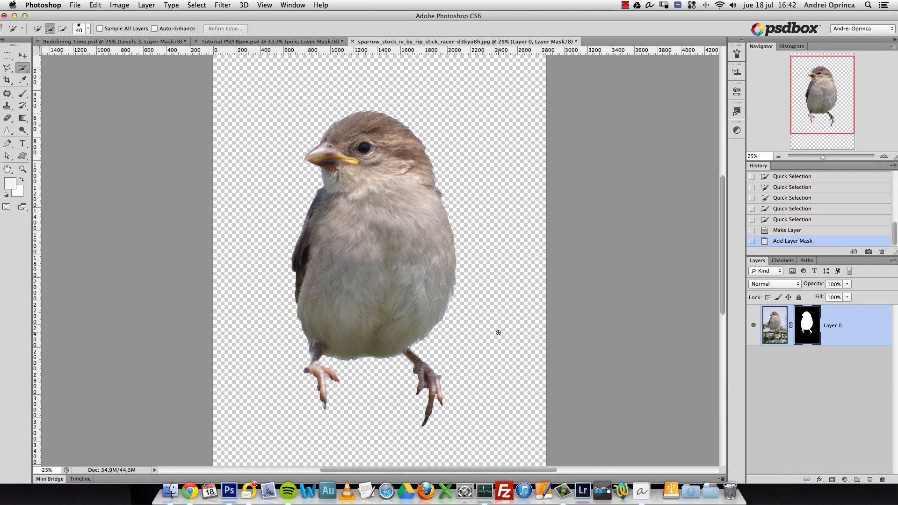
pyautogui.keyDown('shift'); pyautogui.click(805, 326); pyautogui.keyUp('shift')
pyautogui.keyDown('shift'); pyautogui.click(802, 327); pyautogui.keyUp('shift')
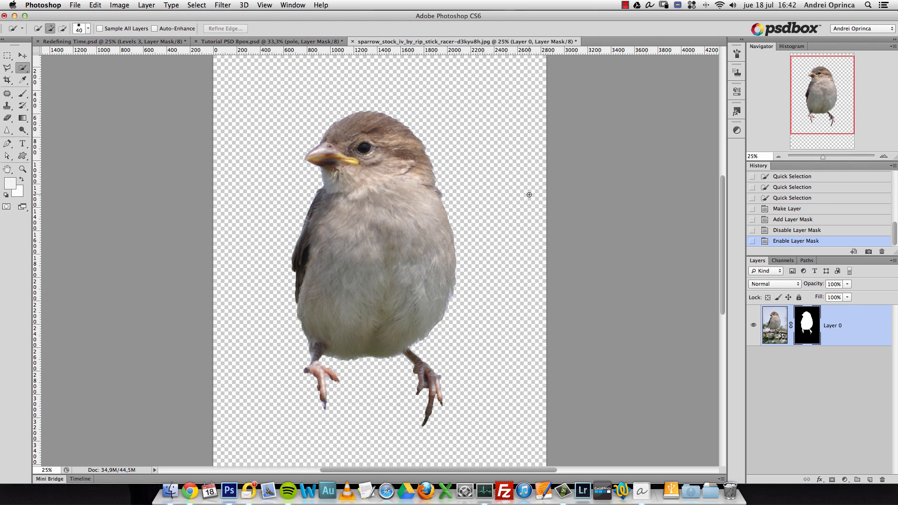
# Step: Copy the entire canvas merged and paste the cut-out sparrow above the top sign layer in Tutorial PSD Bpox.psd
pyautogui.press('super+a')
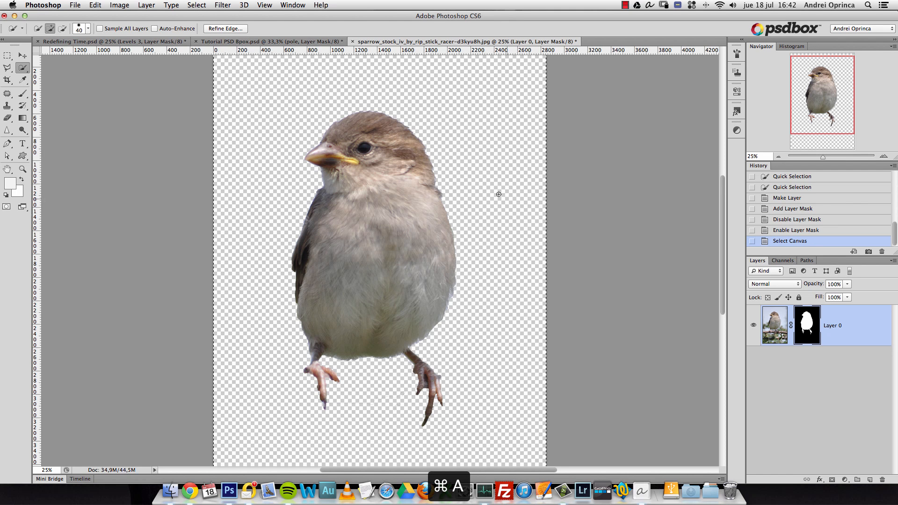
pyautogui.click(95, 4)
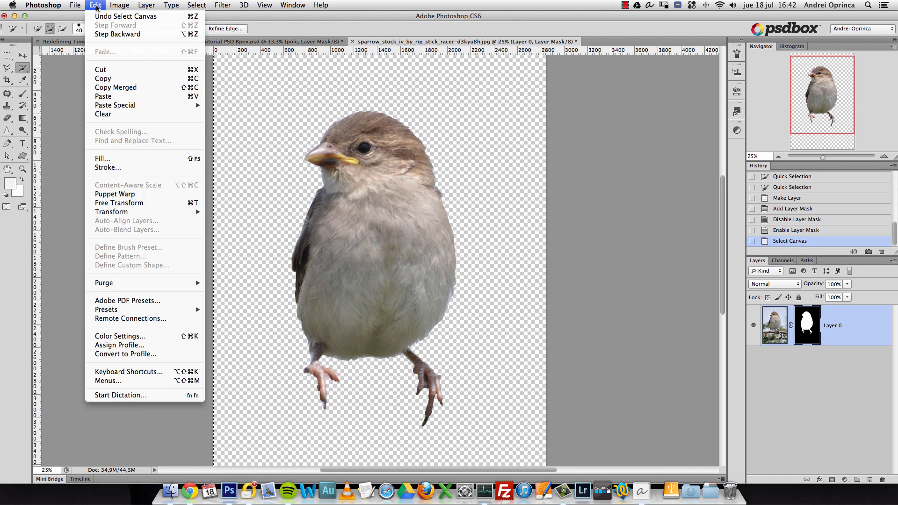
pyautogui.click(129, 89)
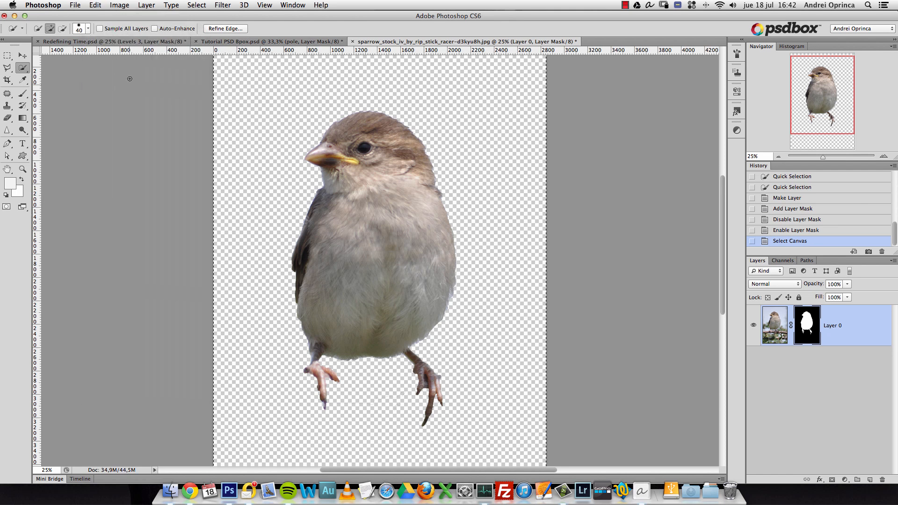
pyautogui.click(269, 44)
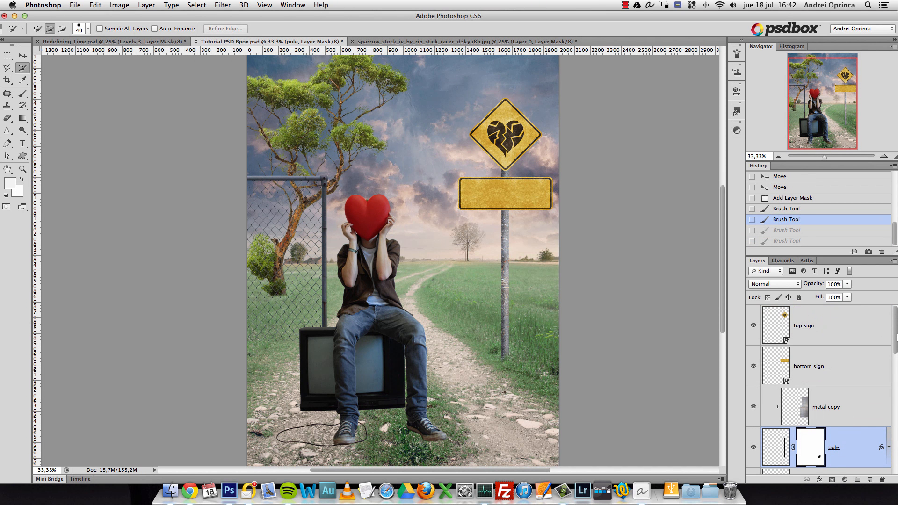
pyautogui.click(874, 329)
pyautogui.press('super+v')
pyautogui.moveTo(417, 194); pyautogui.dragTo(435, 209)
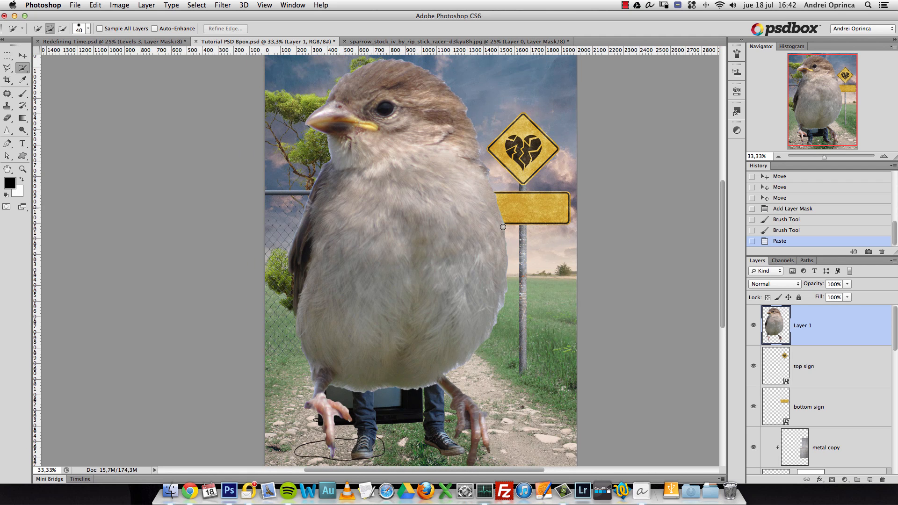
# Step: Rename the pasted sparrow layer as bird
pyautogui.doubleClick(800, 326)
pyautogui.write('bird')
pyautogui.press('Return')
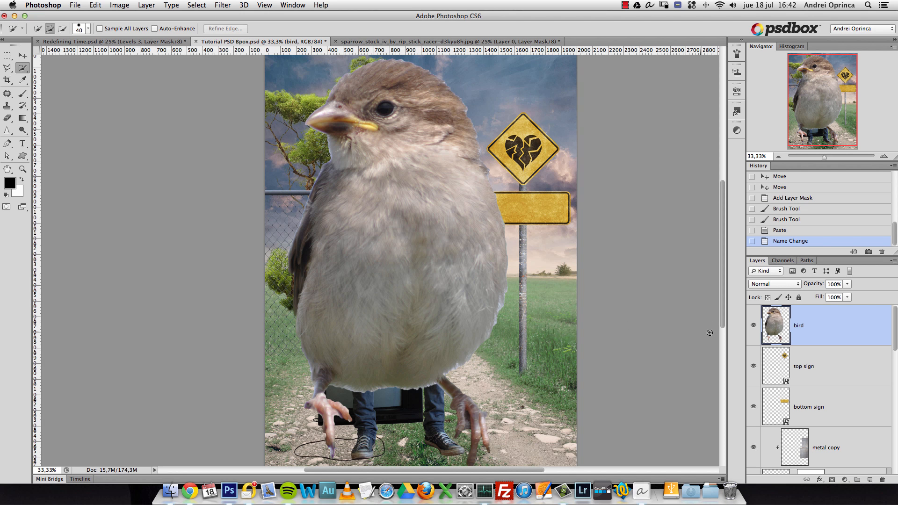
# Step: Select the bird layer's outline and refine its edge with Smooth 19, Feather 10 px, Contrast 45% and Shift Edge -25%
pyautogui.click(25, 55)
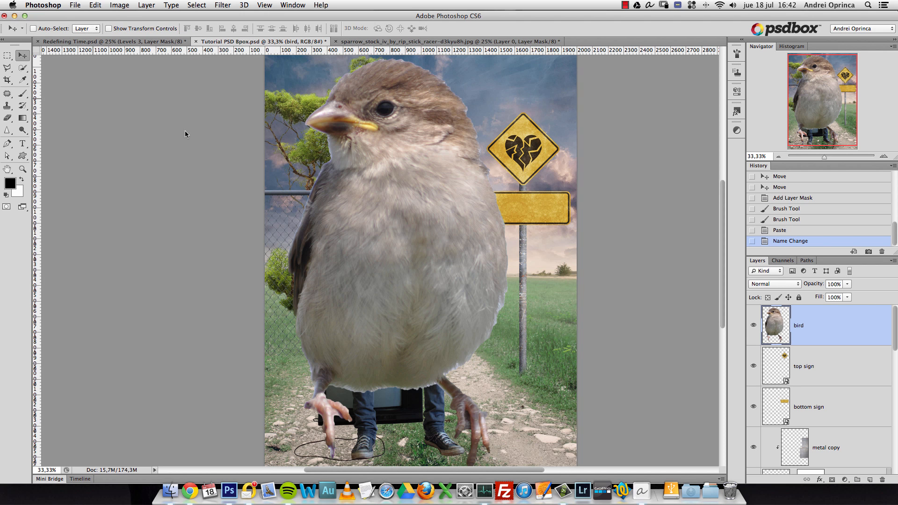
pyautogui.keyDown('super'); pyautogui.click(775, 325); pyautogui.keyUp('super')
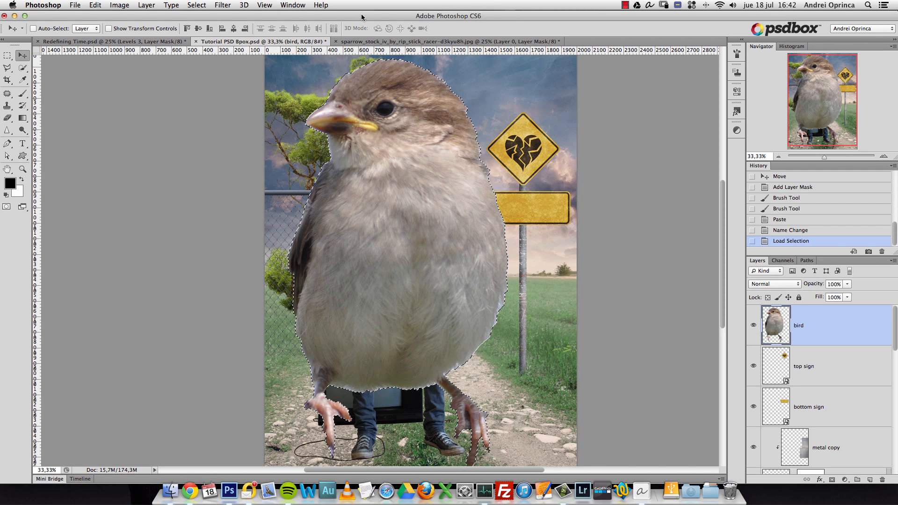
pyautogui.click(7, 56)
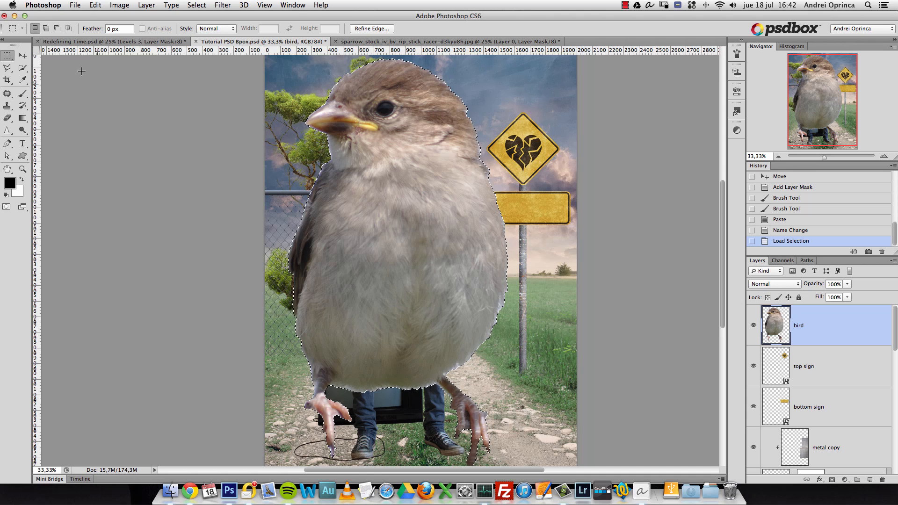
pyautogui.click(373, 28)
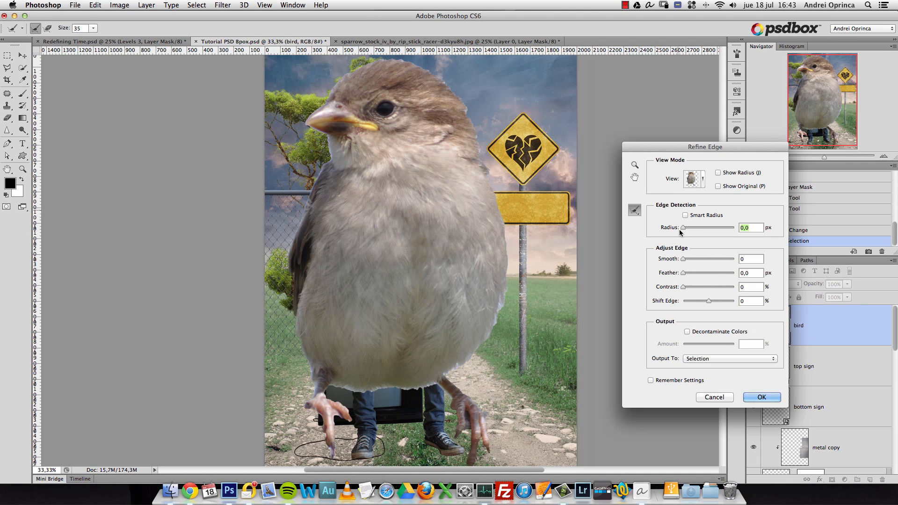
pyautogui.moveTo(709, 300); pyautogui.dragTo(704, 300)
pyautogui.moveTo(687, 275); pyautogui.dragTo(687, 275)
pyautogui.moveTo(691, 275); pyautogui.dragTo(691, 290)
pyautogui.moveTo(683, 259); pyautogui.dragTo(688, 265)
pyautogui.moveTo(703, 302)
pyautogui.mouseDown()
pyautogui.moveTo(697, 274)
pyautogui.moveTo(702, 288)
pyautogui.mouseUp()
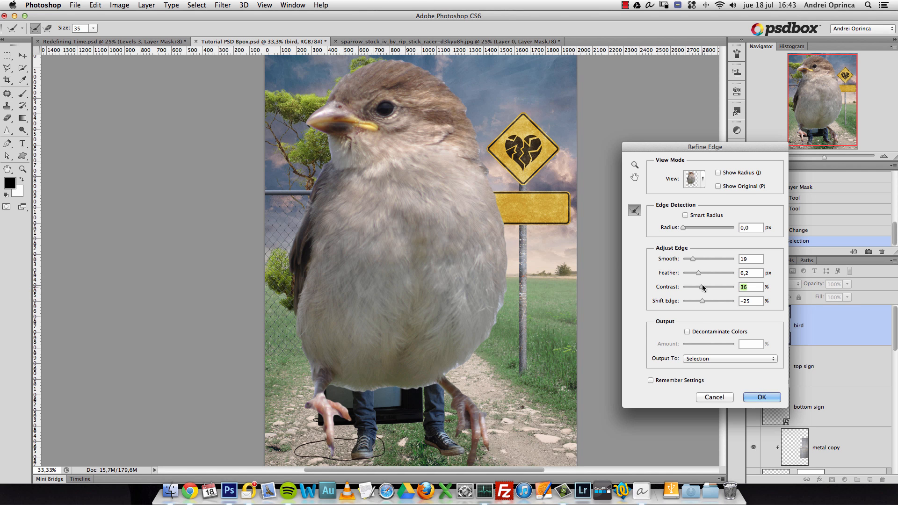
pyautogui.moveTo(698, 273); pyautogui.dragTo(702, 291)
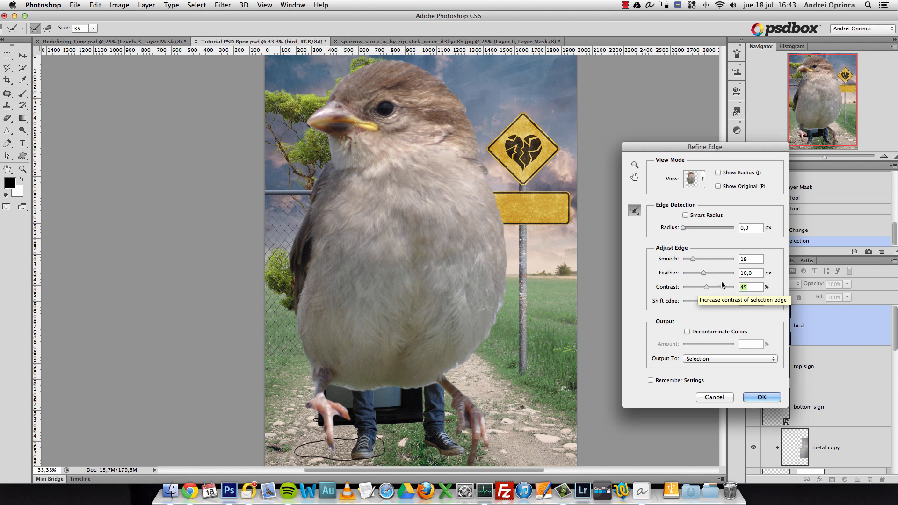
# Step: Output the refined edge as a layer mask on the bird layer
pyautogui.click(722, 359)
pyautogui.click(715, 370)
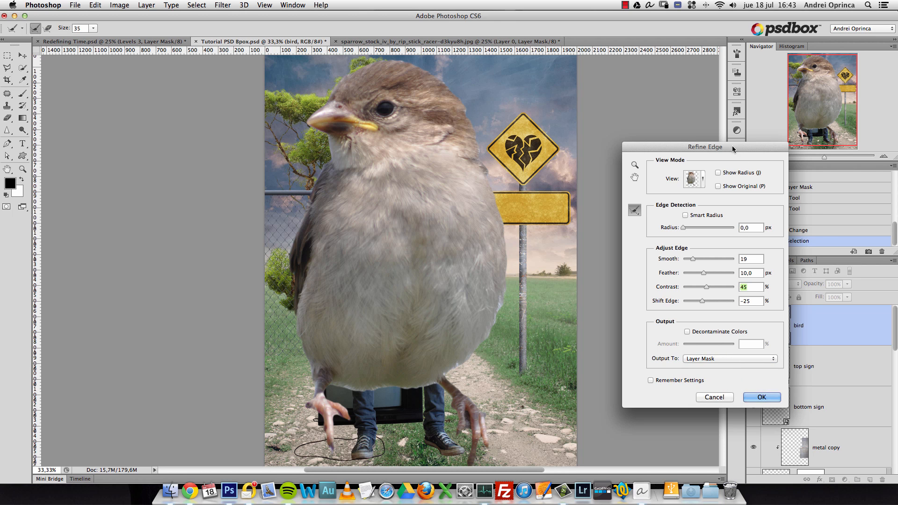
pyautogui.moveTo(743, 149); pyautogui.dragTo(674, 139)
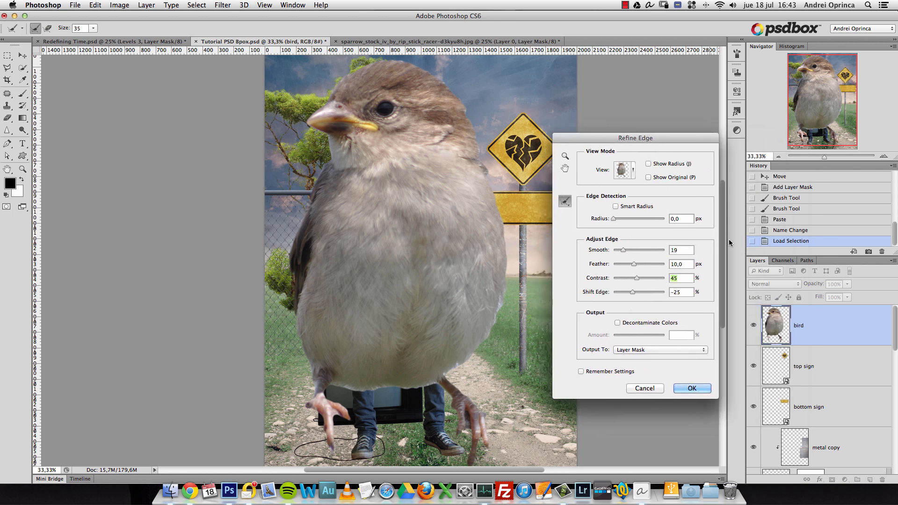
pyautogui.click(691, 388)
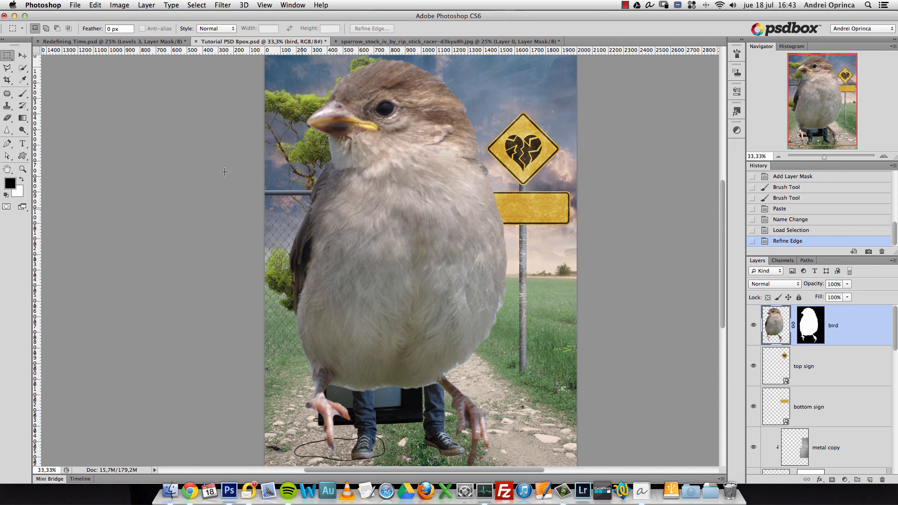
# Step: Scale the bird proportionally to 10% and place it above the right half of the blank rectangular sign
pyautogui.click(22, 55)
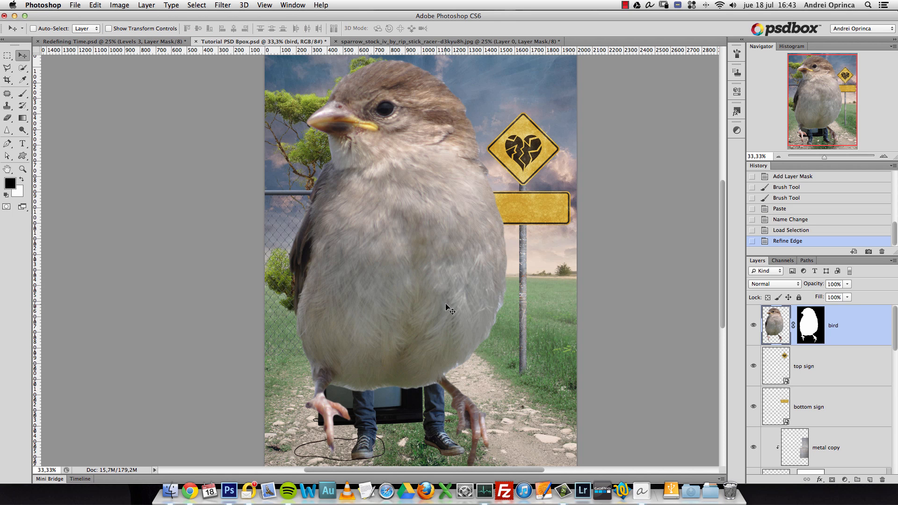
pyautogui.press('super+t')
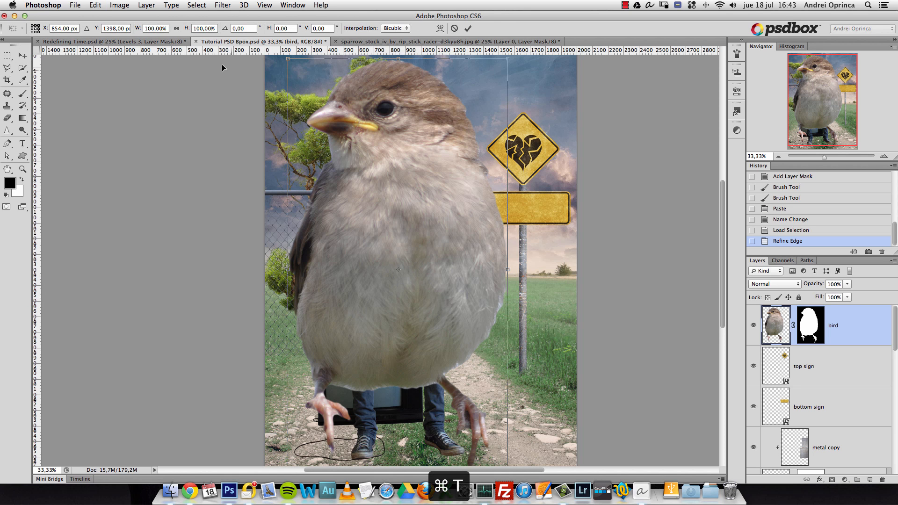
pyautogui.click(176, 28)
pyautogui.click(156, 28)
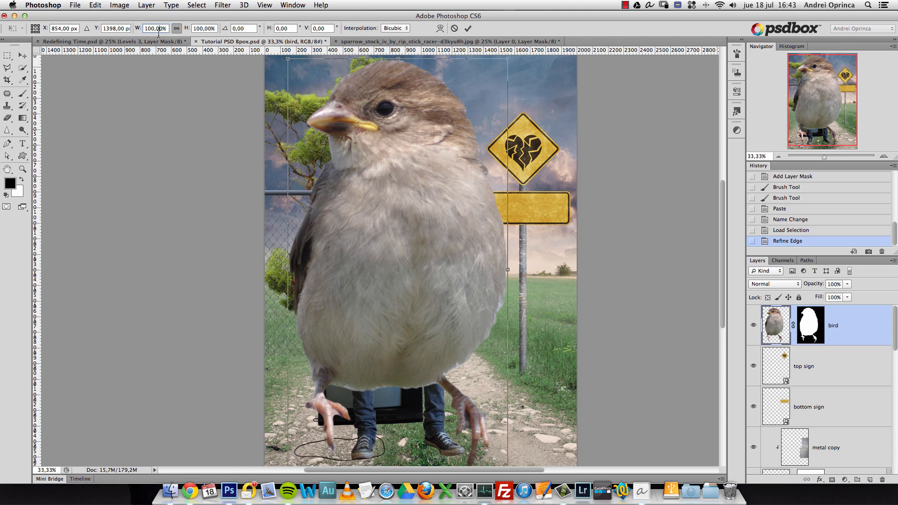
pyautogui.press('super+a')
pyautogui.write('10')
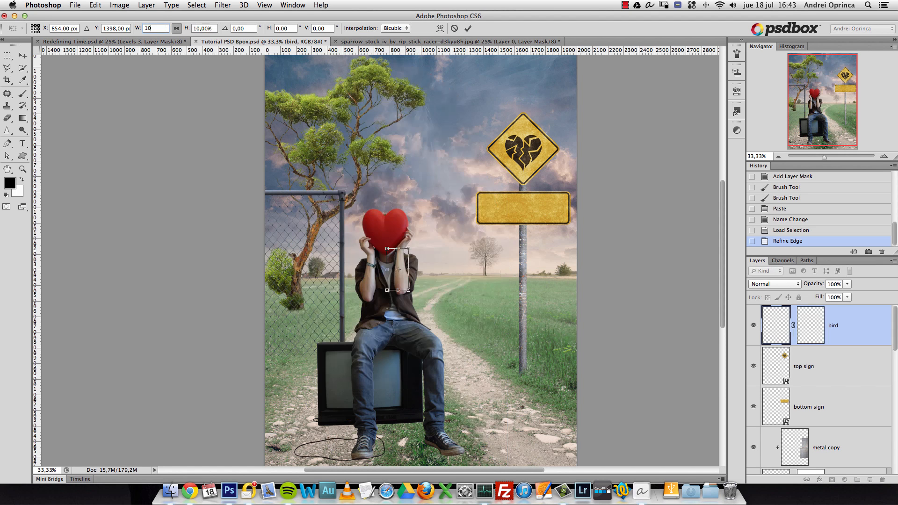
pyautogui.moveTo(402, 262); pyautogui.dragTo(550, 178)
pyautogui.press('Return')
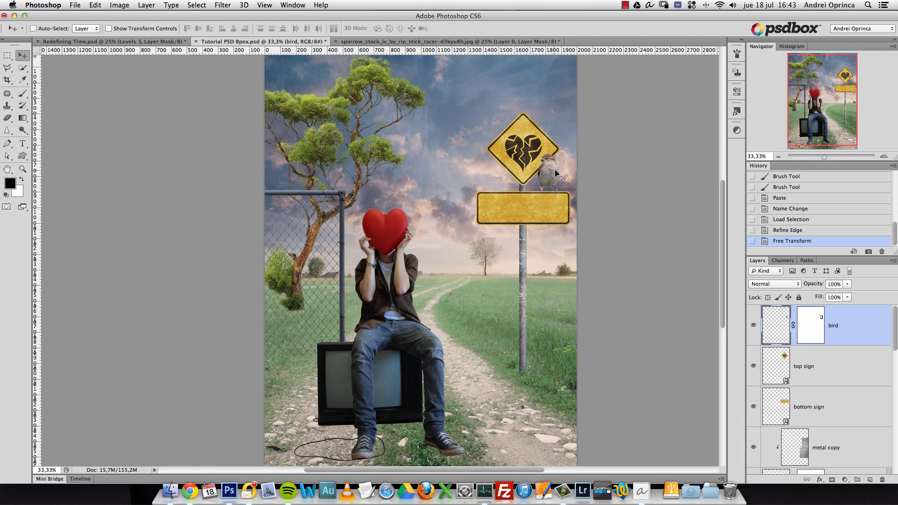
# Step: Shrink the bird further with Free Transform, keeping its feet at the upper edge of the rectangular sign
pyautogui.press('super+1')
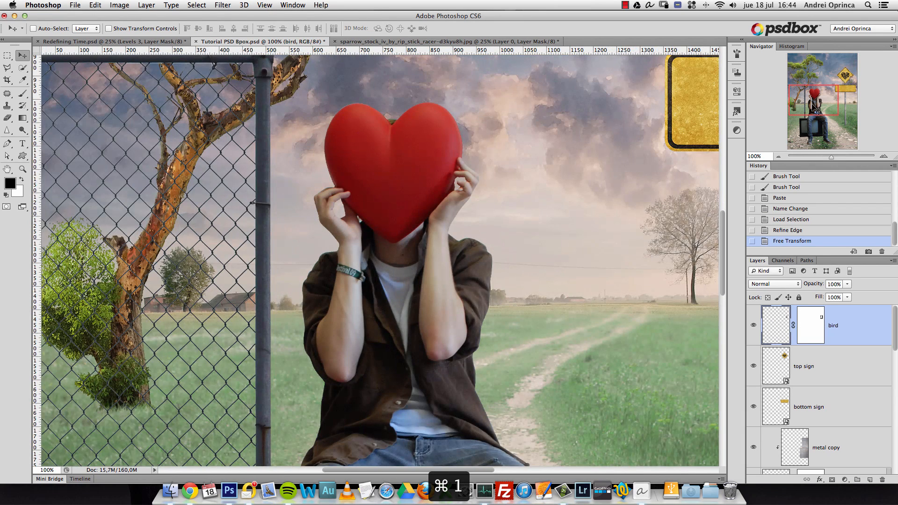
pyautogui.click(851, 89)
pyautogui.moveTo(589, 184); pyautogui.dragTo(469, 220)
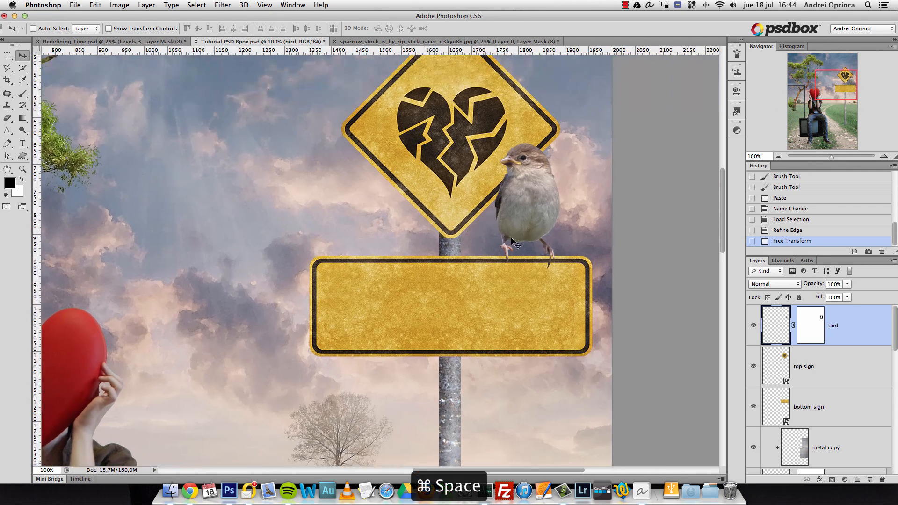
pyautogui.keyDown('super'); pyautogui.click(521, 234); pyautogui.keyUp('super')
pyautogui.moveTo(554, 177); pyautogui.dragTo(532, 218)
pyautogui.press('super+t')
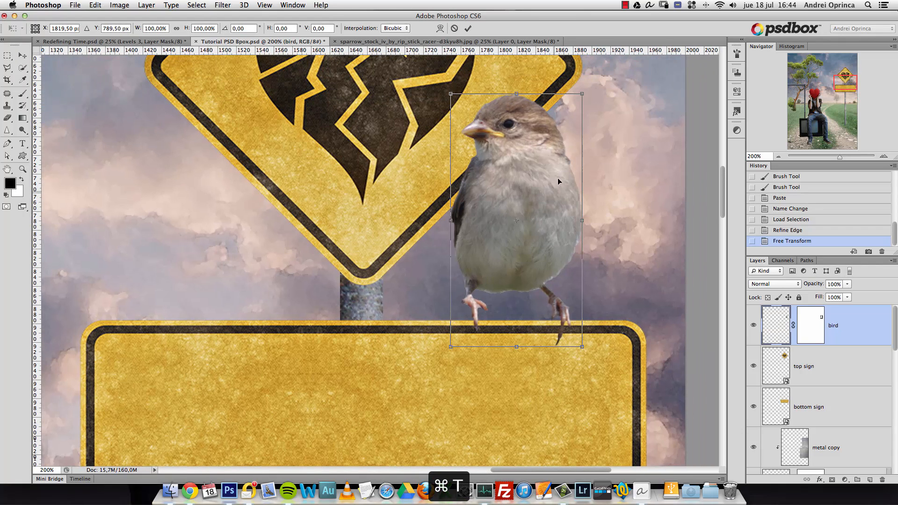
pyautogui.moveTo(582, 88); pyautogui.dragTo(538, 179)
pyautogui.keyDown('alt'); pyautogui.click(354, 266); pyautogui.keyUp('alt')
pyautogui.keyDown('alt'); pyautogui.click(354, 266); pyautogui.keyUp('alt')
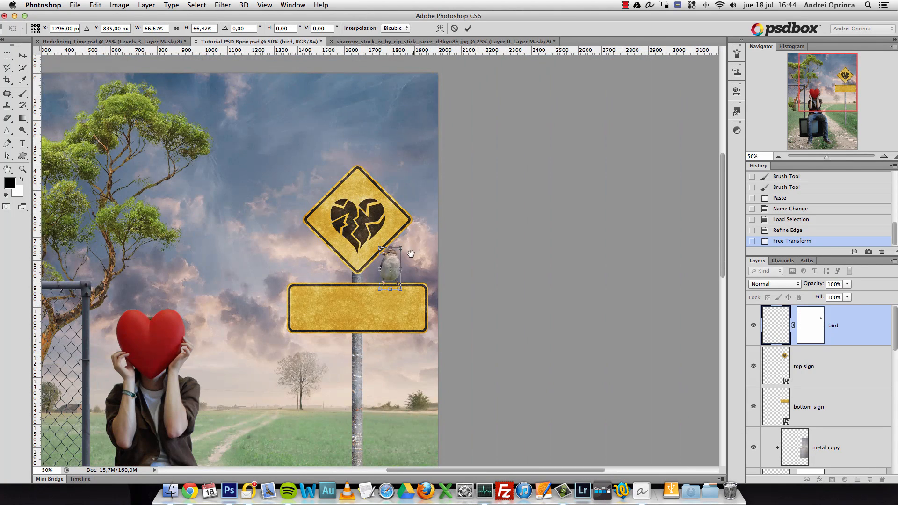
pyautogui.moveTo(401, 248); pyautogui.dragTo(395, 260)
pyautogui.press('Return')
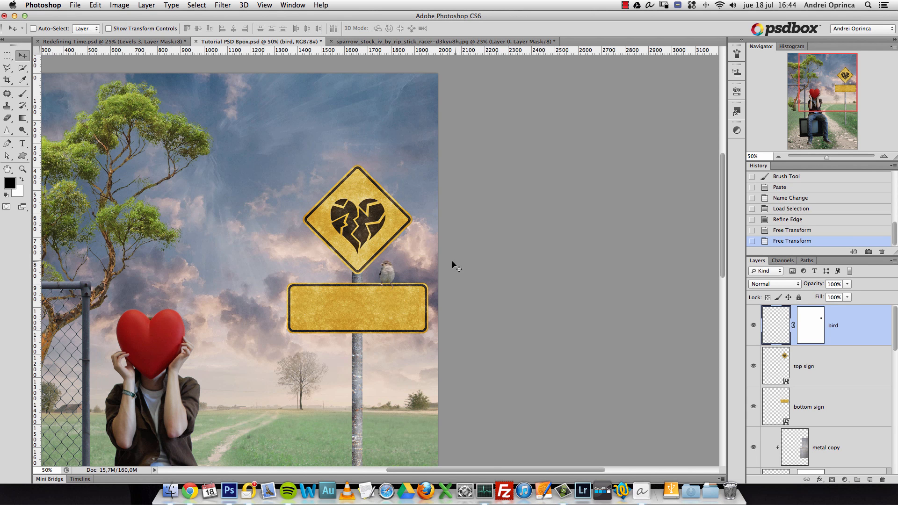
# Step: Reposition the bird so that its feet overlap the upper border of the rectangular sign
pyautogui.press('super+1')
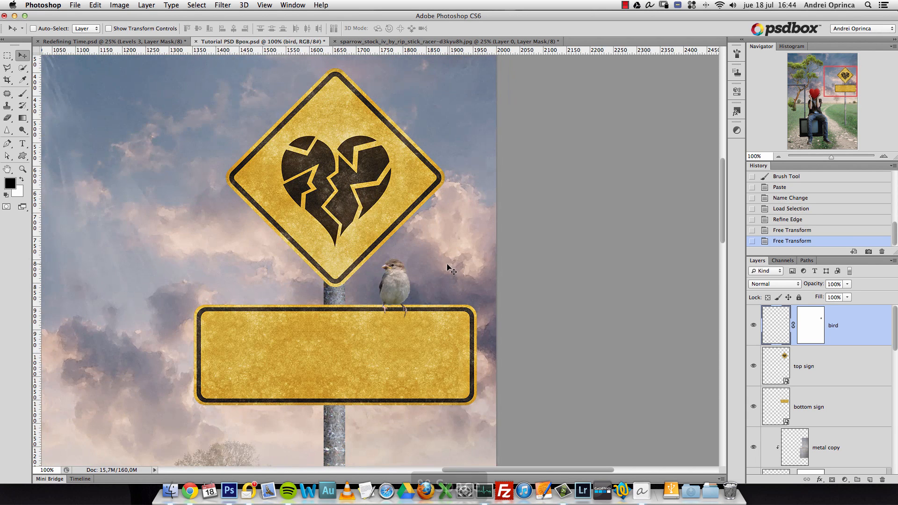
pyautogui.keyDown('super'); pyautogui.click(401, 306); pyautogui.keyUp('super')
pyautogui.keyDown('super'); pyautogui.click(401, 307); pyautogui.keyUp('super')
pyautogui.keyDown('super'); pyautogui.click(401, 306); pyautogui.keyUp('super')
pyautogui.moveTo(348, 289); pyautogui.dragTo(347, 281)
pyautogui.moveTo(384, 250); pyautogui.dragTo(395, 225)
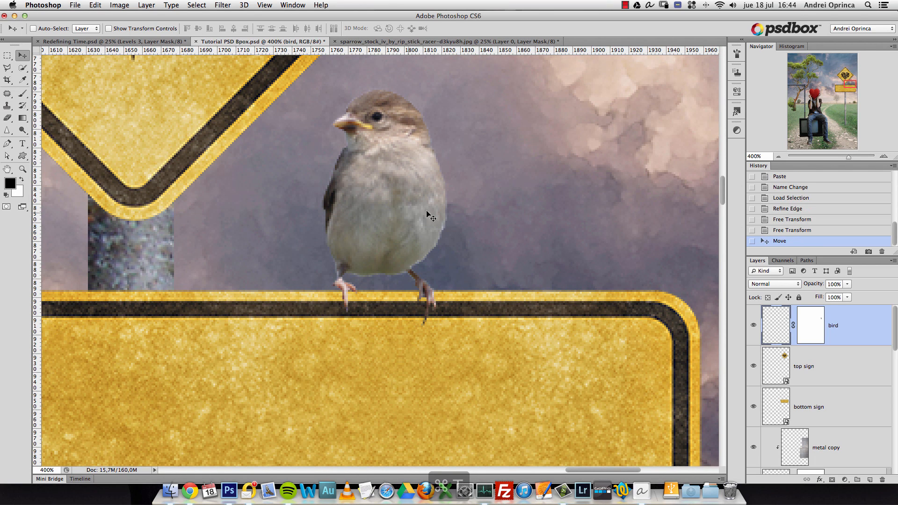
# Step: Rotate the bird slightly counterclockwise so both feet sit more level on the sign
pyautogui.press('super+t')
pyautogui.moveTo(501, 166); pyautogui.dragTo(500, 160)
pyautogui.press('Return')
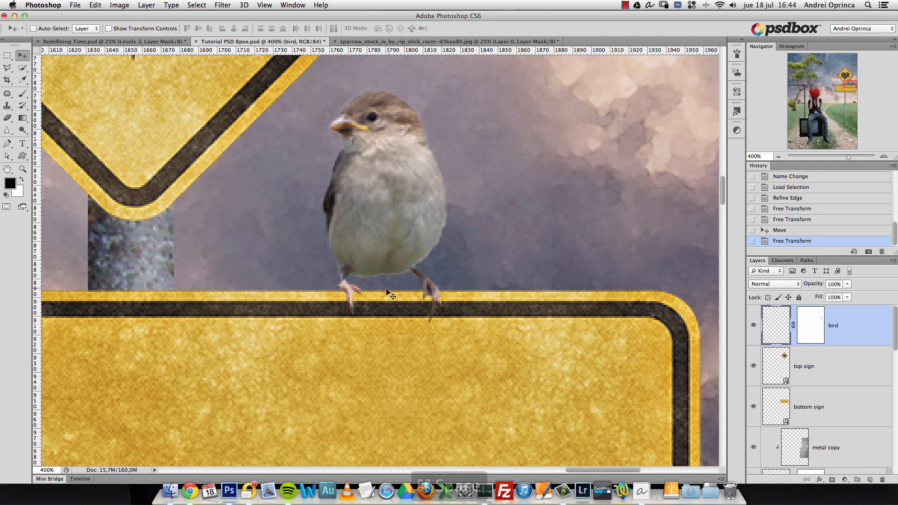
pyautogui.keyDown('super'); pyautogui.click(320, 289); pyautogui.keyUp('super')
pyautogui.keyDown('super'); pyautogui.click(320, 289); pyautogui.keyUp('super')
pyautogui.keyDown('super'); pyautogui.click(320, 289); pyautogui.keyUp('super')
pyautogui.keyDown('super'); pyautogui.click(320, 291); pyautogui.keyUp('super')
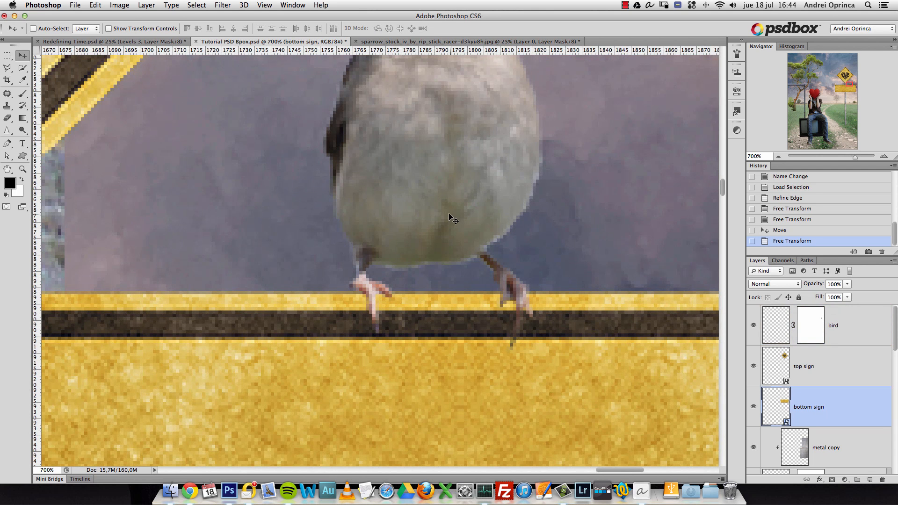
pyautogui.press('Down')
pyautogui.press('Down')
pyautogui.press('Down')
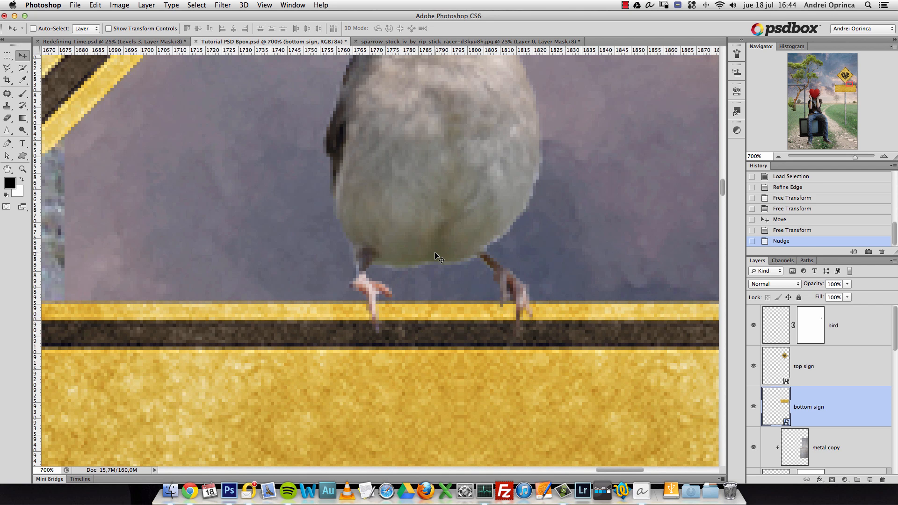
pyautogui.press('super+z')
# Step: Nudge the bird layer down by 1 pixel onto the sign's edge
pyautogui.keyDown('super'); pyautogui.click(501, 221); pyautogui.keyUp('super')
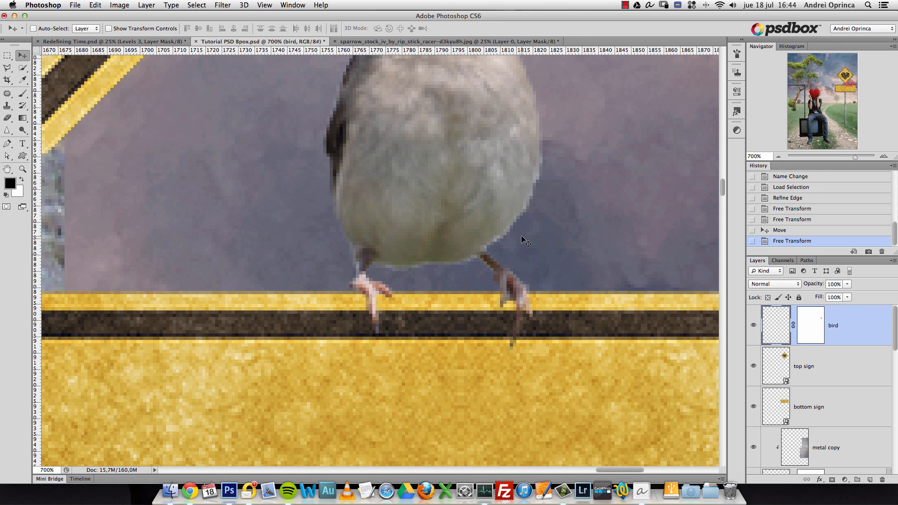
pyautogui.press('Down')
pyautogui.press('Down')
pyautogui.press('Up')
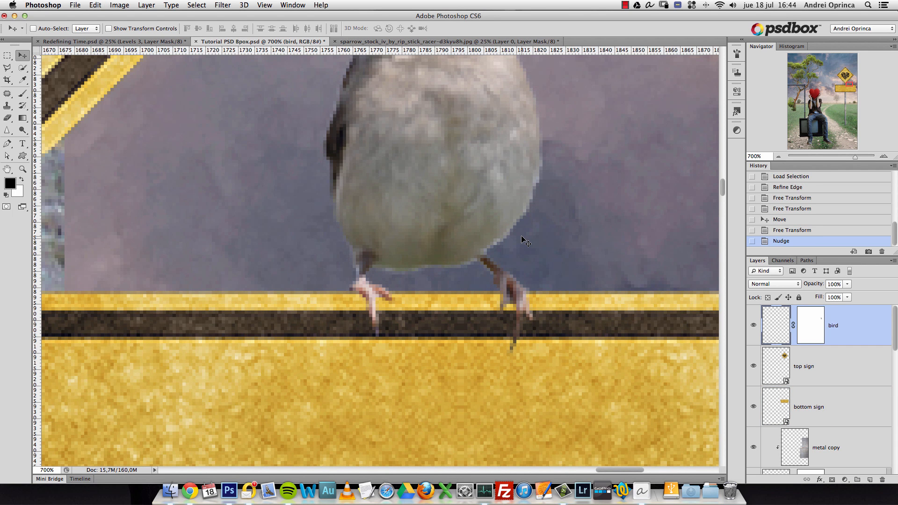
pyautogui.press('super+1')
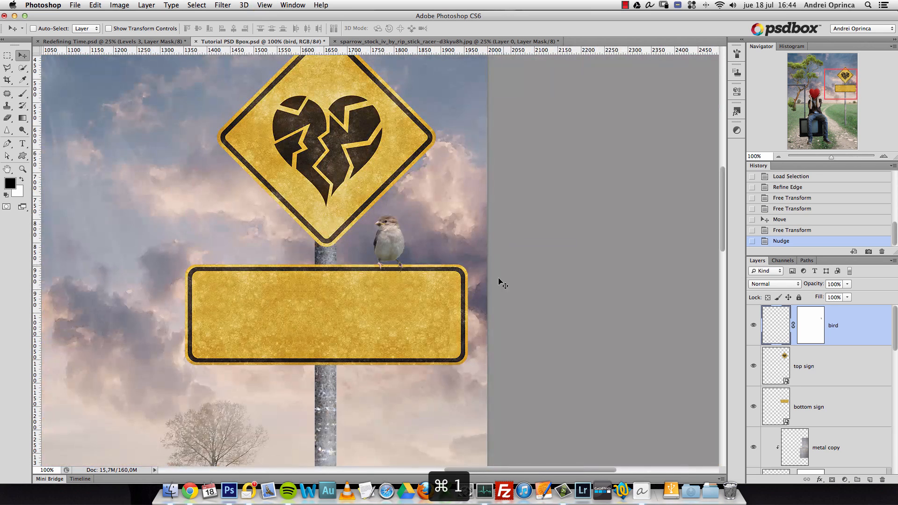
# Step: Apply the bird layer's mask permanently to the layer
pyautogui.keyDown('super'); pyautogui.click(417, 240); pyautogui.keyUp('super')
pyautogui.keyDown('super'); pyautogui.click(802, 331); pyautogui.keyUp('super')
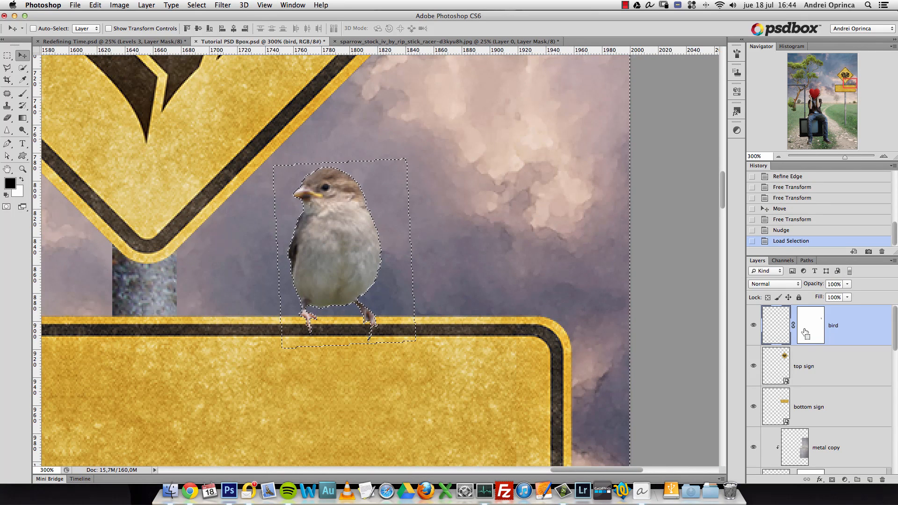
pyautogui.press('super+d')
pyautogui.rightClick(811, 331)
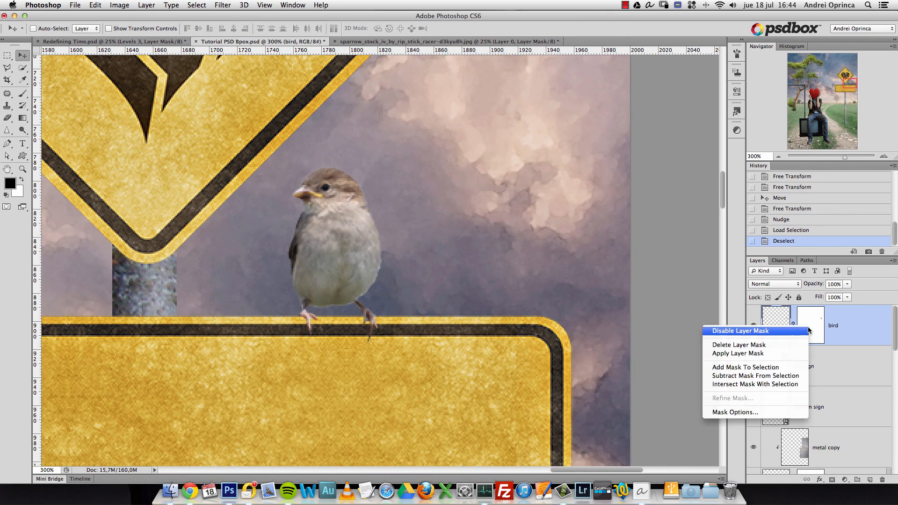
pyautogui.click(776, 357)
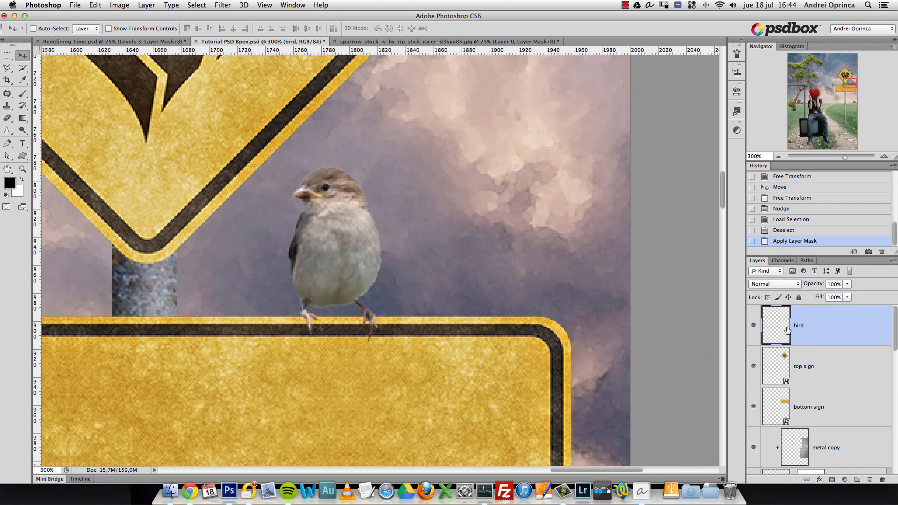
# Step: Select the small bird's outline and refine its edge with Feather 1 px, Contrast 35% and Shift Edge -15%
pyautogui.keyDown('super'); pyautogui.click(787, 332); pyautogui.keyUp('super')
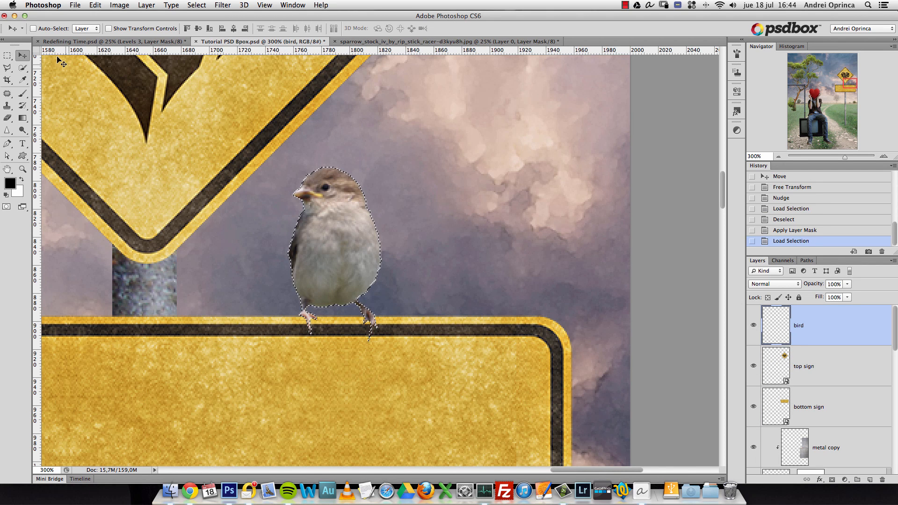
pyautogui.click(7, 56)
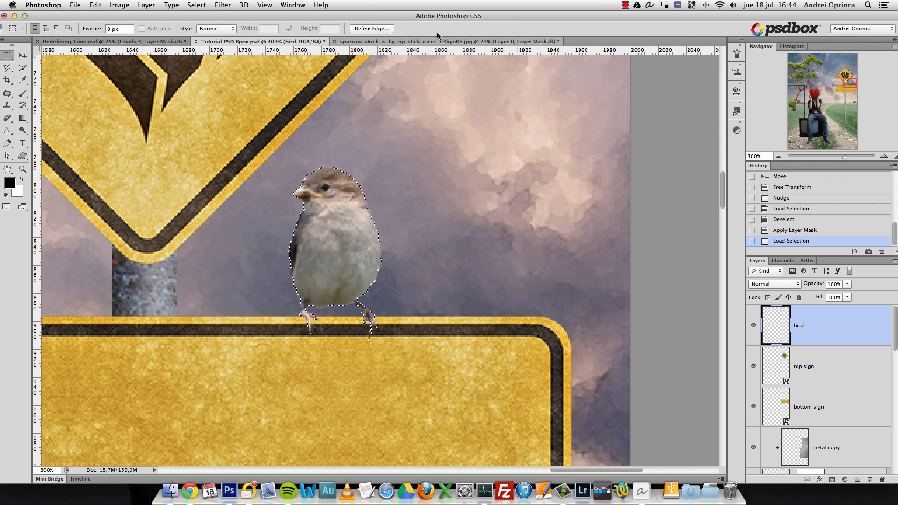
pyautogui.click(383, 29)
pyautogui.moveTo(639, 294); pyautogui.dragTo(634, 294)
pyautogui.moveTo(614, 266); pyautogui.dragTo(616, 266)
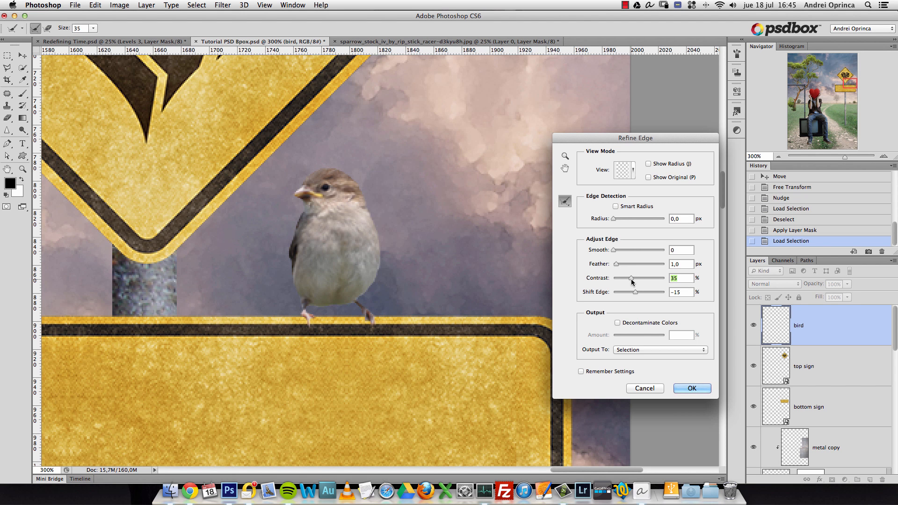
# Step: Output the refined edge of the bird's selection as a layer mask
pyautogui.click(642, 349)
pyautogui.click(639, 365)
pyautogui.click(639, 351)
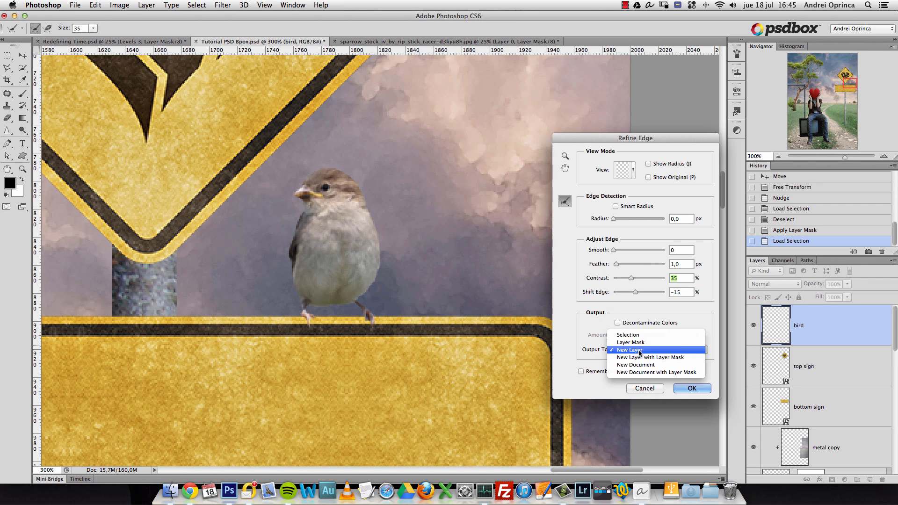
pyautogui.click(630, 343)
pyautogui.click(691, 388)
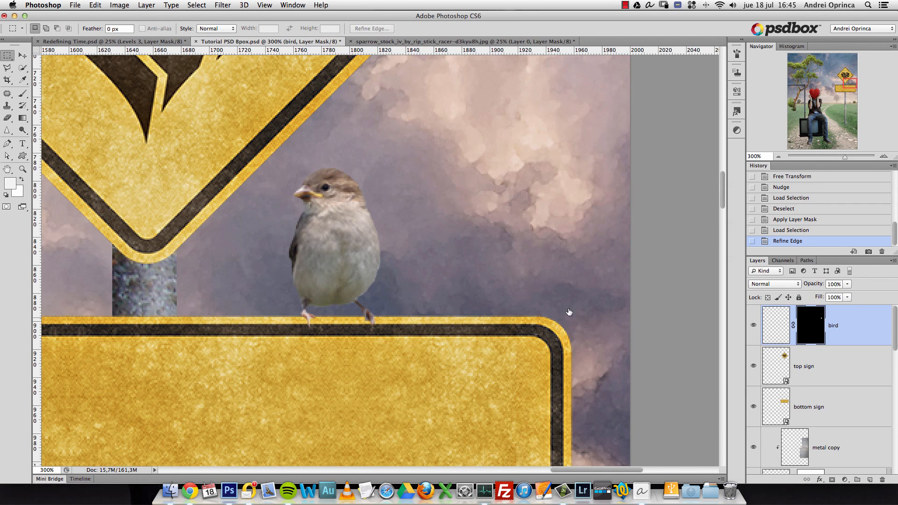
# Step: Paint white on the bird's mask around both feet with a hard round 10 px brush to reveal the claws
pyautogui.press('b')
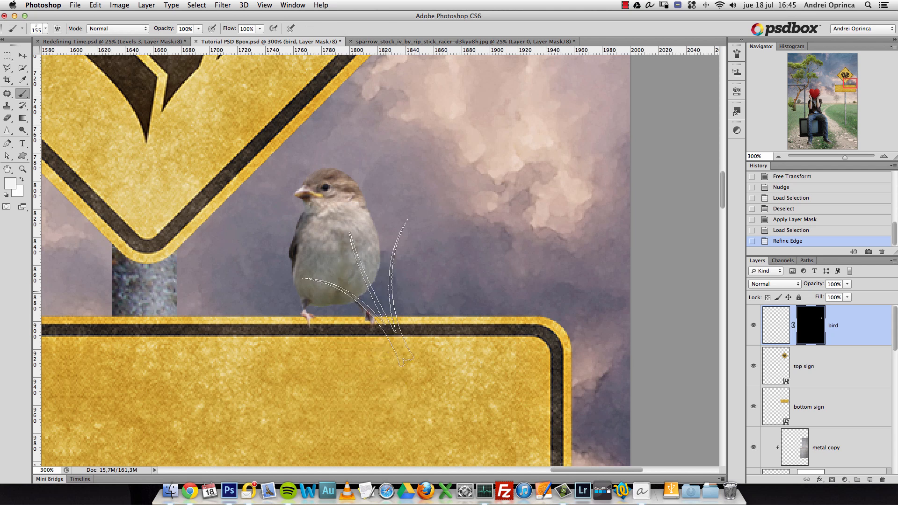
pyautogui.rightClick(385, 290)
pyautogui.click(413, 355)
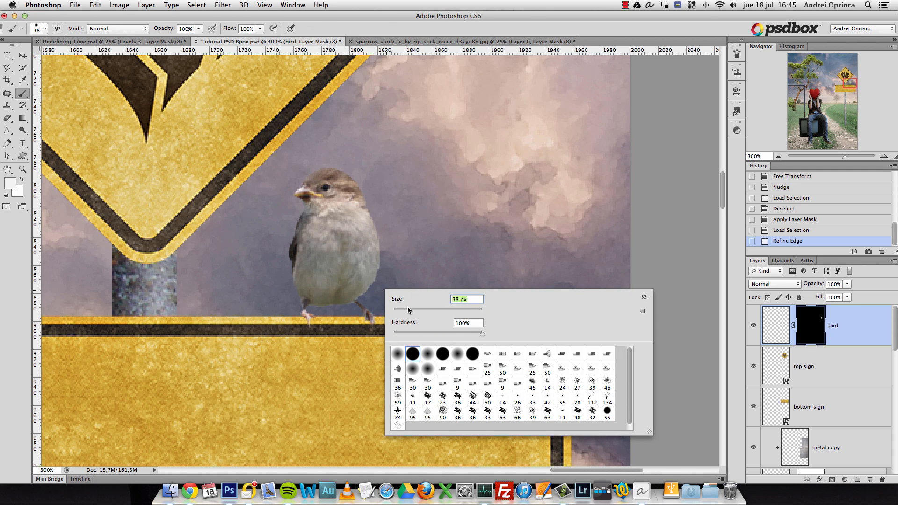
pyautogui.click(801, 334)
pyautogui.keyDown('super'); pyautogui.click(348, 322); pyautogui.keyUp('super')
pyautogui.press('[')
pyautogui.press('[')
pyautogui.moveTo(373, 318)
pyautogui.mouseDown()
pyautogui.moveTo(357, 333)
pyautogui.moveTo(375, 323)
pyautogui.mouseUp()
pyautogui.moveTo(375, 329); pyautogui.dragTo(364, 337)
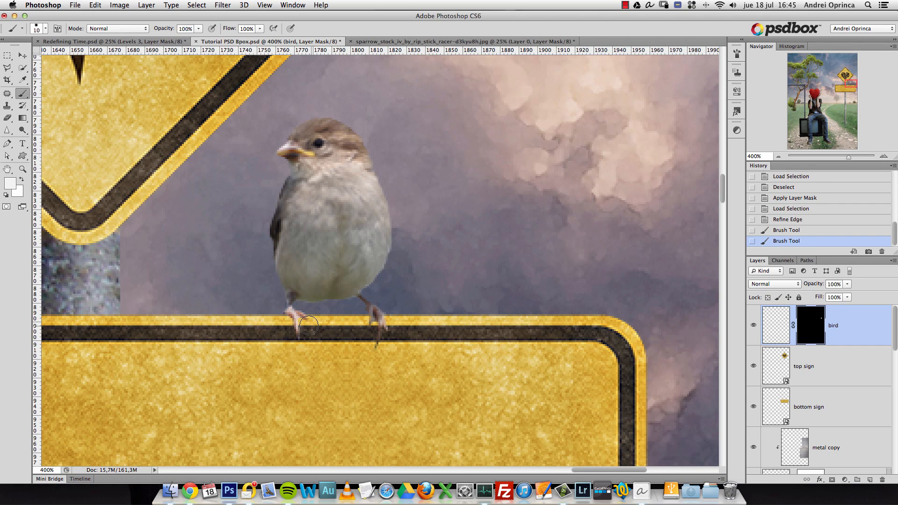
pyautogui.moveTo(308, 331); pyautogui.dragTo(299, 337)
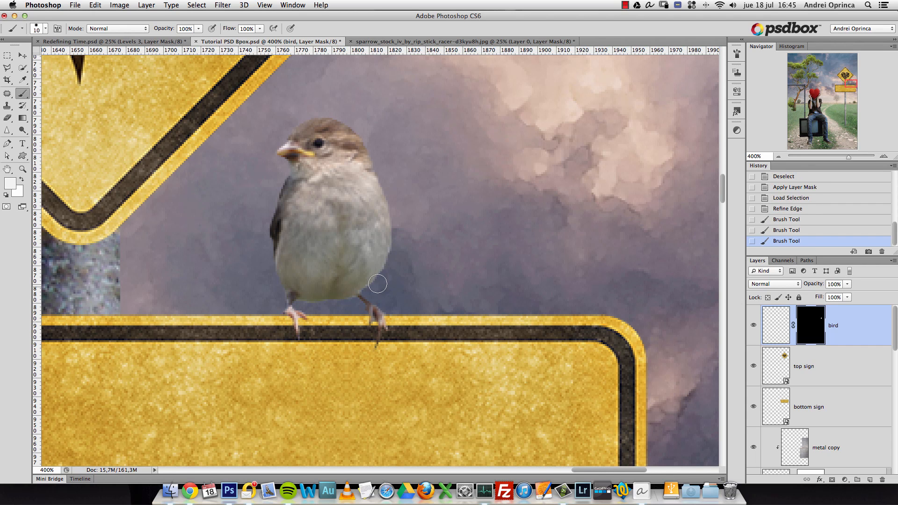
# Step: Compare the bird with its layer mask disabled and enabled, and check how it looks in the whole composite
pyautogui.keyDown('shift'); pyautogui.click(810, 332); pyautogui.keyUp('shift')
pyautogui.keyDown('shift'); pyautogui.click(809, 332); pyautogui.keyUp('shift')
pyautogui.keyDown('shift'); pyautogui.click(810, 332); pyautogui.keyUp('shift')
pyautogui.keyDown('shift'); pyautogui.click(810, 332); pyautogui.keyUp('shift')
pyautogui.press('super+1')
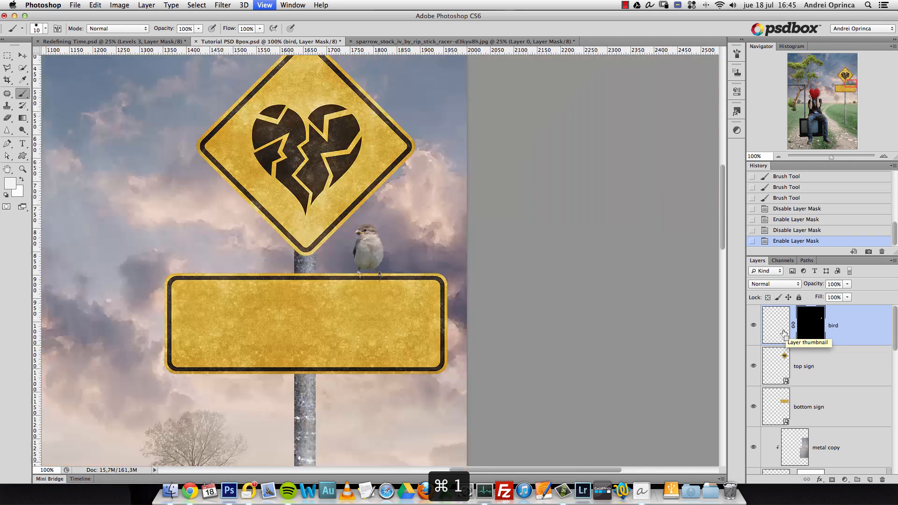
pyautogui.moveTo(350, 297); pyautogui.dragTo(549, 305)
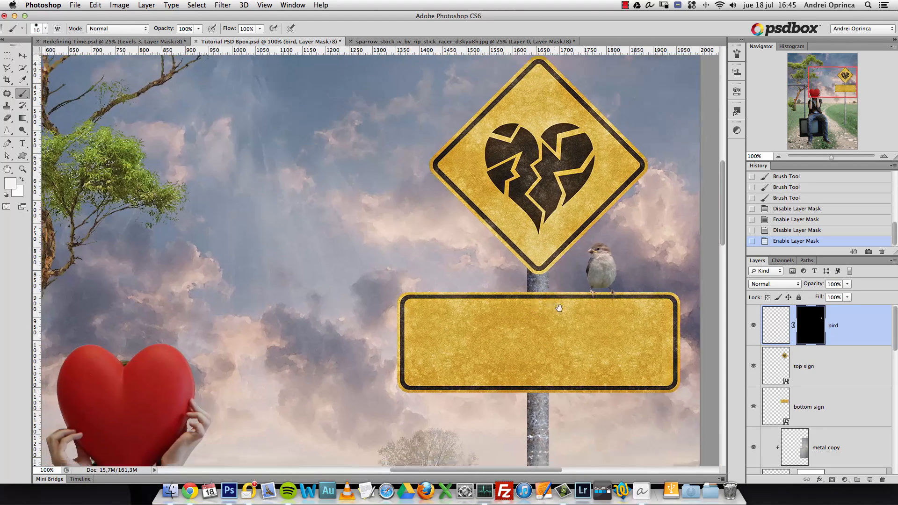
pyautogui.keyDown('alt'); pyautogui.click(452, 306); pyautogui.keyUp('alt')
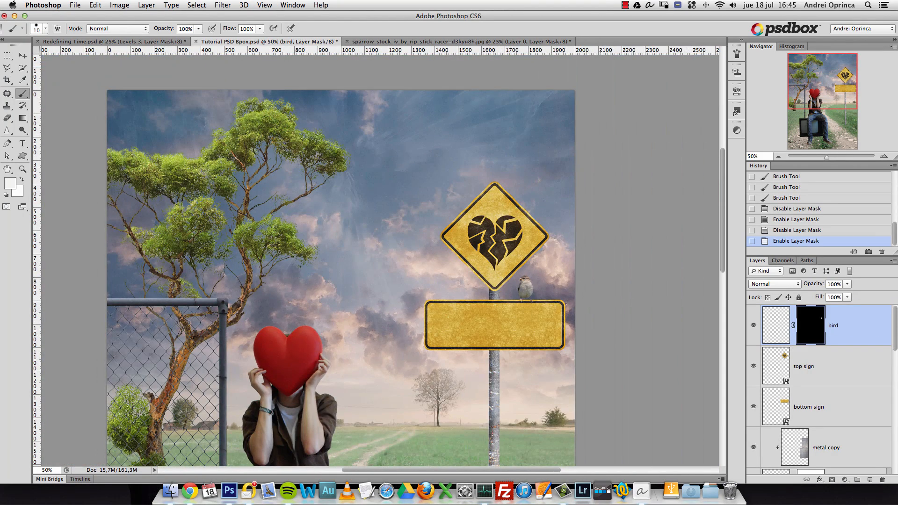
pyautogui.moveTo(404, 331); pyautogui.dragTo(373, 316)
pyautogui.keyDown('alt'); pyautogui.click(395, 282); pyautogui.keyUp('alt')
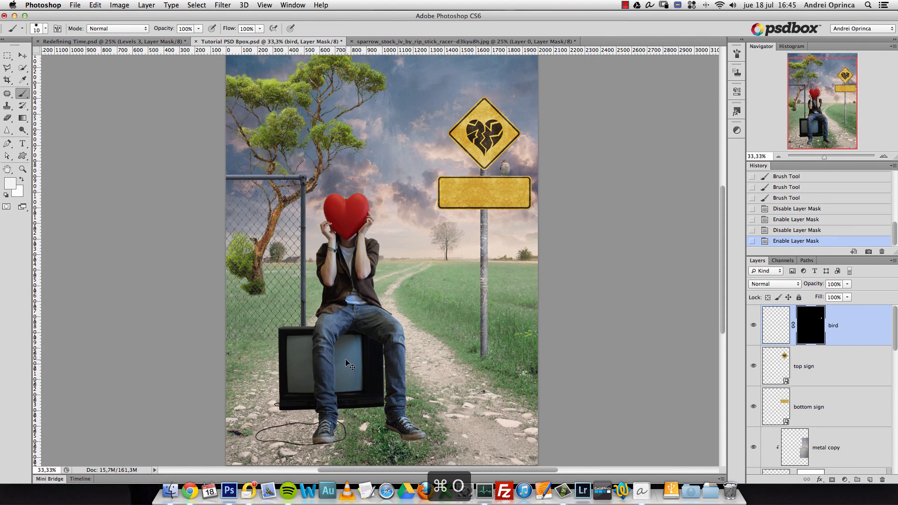
# Step: Open the axe image Depositphotos_9955214_original.png
pyautogui.press('super+o')
pyautogui.click(516, 84)
pyautogui.click(715, 404)
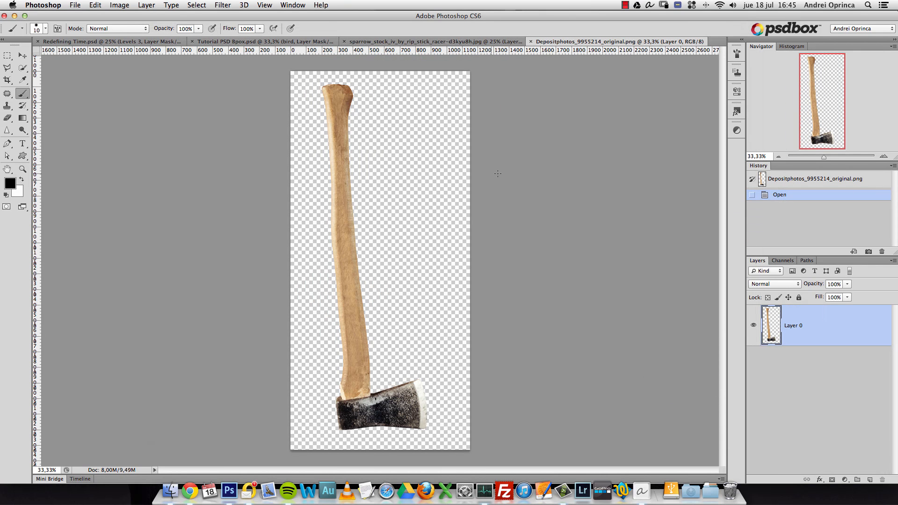
# Step: Copy the entire axe image and close its document
pyautogui.press('super+a')
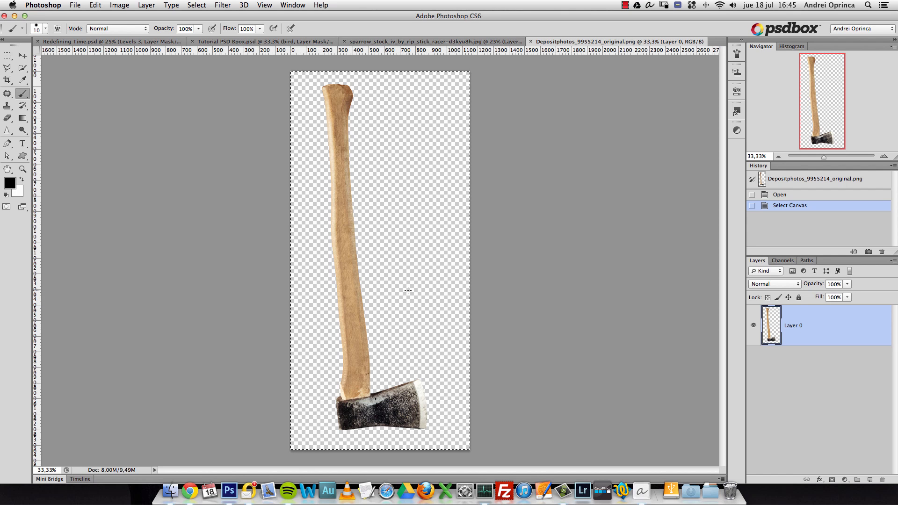
pyautogui.click(776, 260)
pyautogui.click(758, 260)
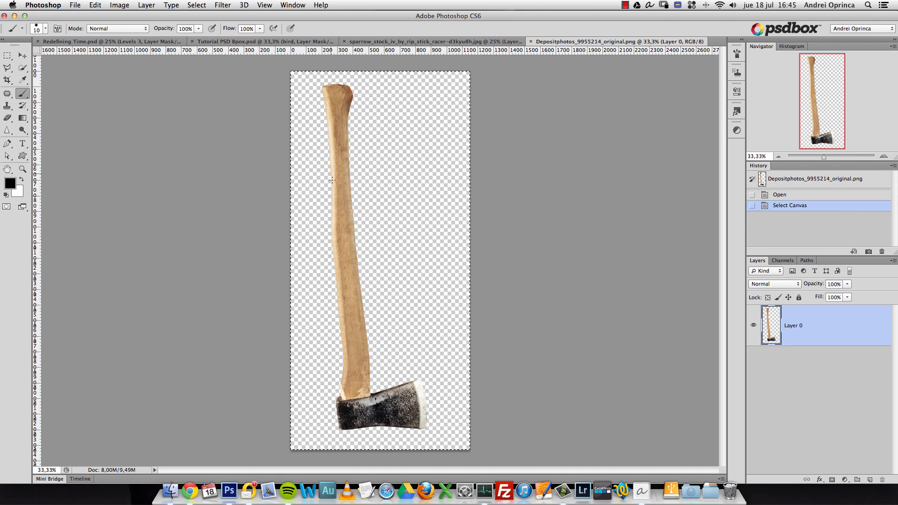
pyautogui.press('super+c')
pyautogui.press('super+w')
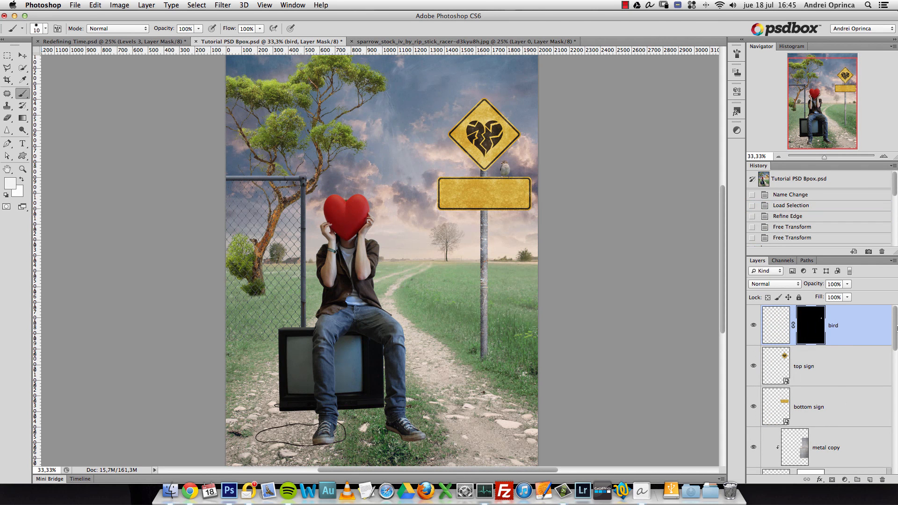
# Step: Paste the axe into the composite above the bird and rename its layer "axe"
pyautogui.press('super+v')
pyautogui.doubleClick(797, 326)
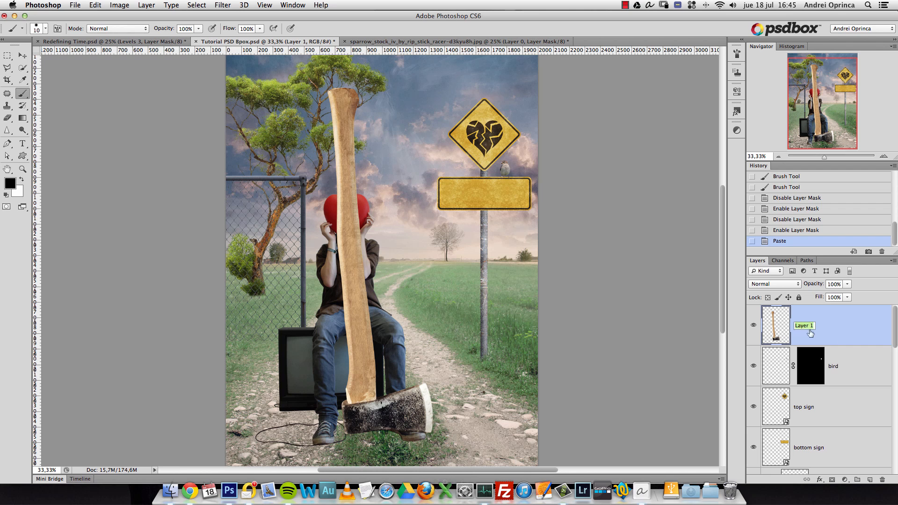
pyautogui.write('axe')
pyautogui.press('Return')
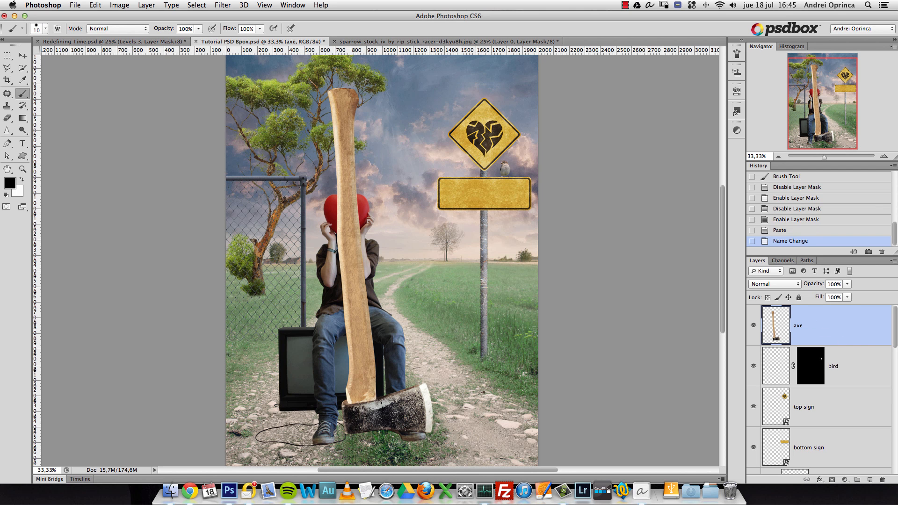
# Step: Scale the axe down to about 31% and place it upright in front of the TV's outer edge beside the fence
pyautogui.press('super+t')
pyautogui.moveTo(433, 94); pyautogui.dragTo(431, 351)
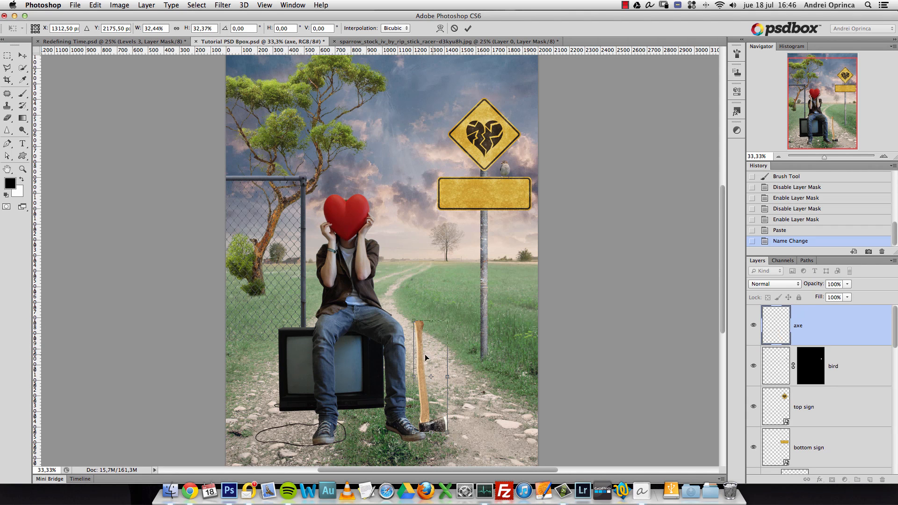
pyautogui.moveTo(448, 321); pyautogui.dragTo(447, 324)
pyautogui.moveTo(437, 358); pyautogui.dragTo(432, 350)
pyautogui.moveTo(443, 314); pyautogui.dragTo(444, 312)
pyautogui.moveTo(432, 349); pyautogui.dragTo(296, 337)
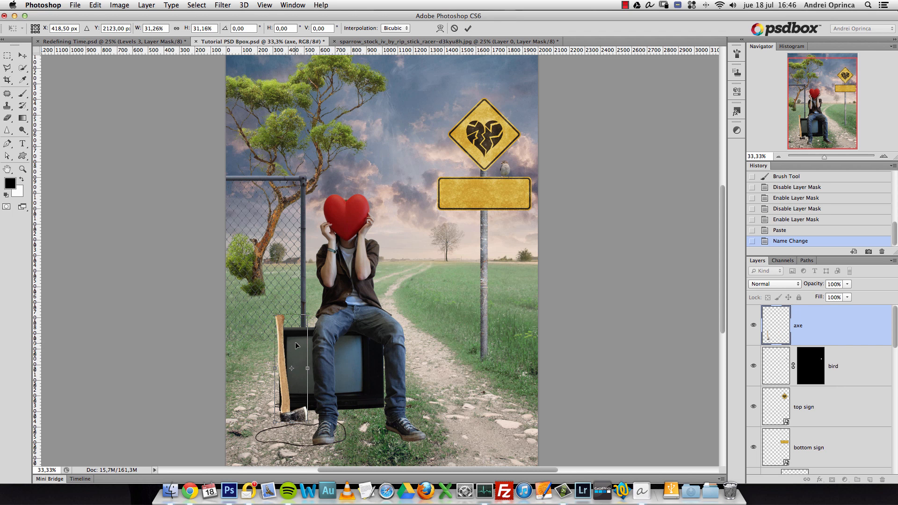
pyautogui.press('Return')
pyautogui.press('b')
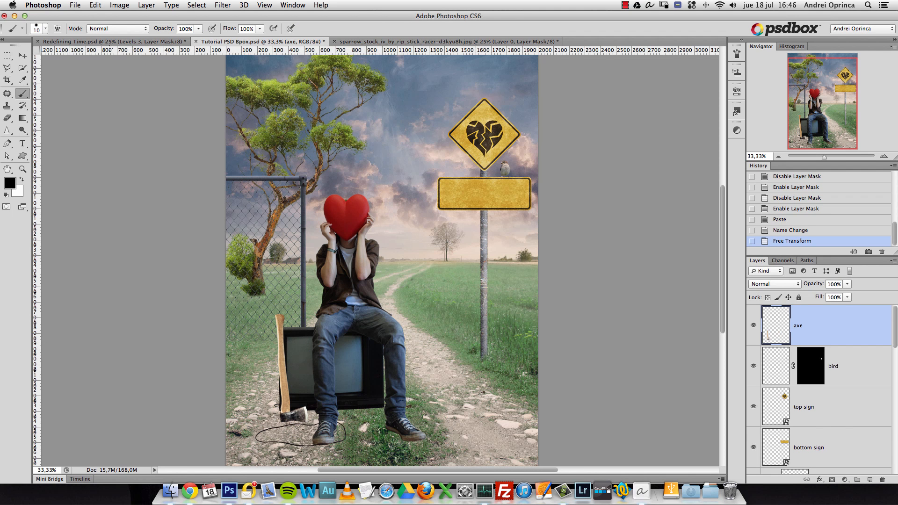
# Step: Check the axe in Redefining Time.psd, flip the composite's axe horizontally and set it on the ground against the TV
pyautogui.click(112, 42)
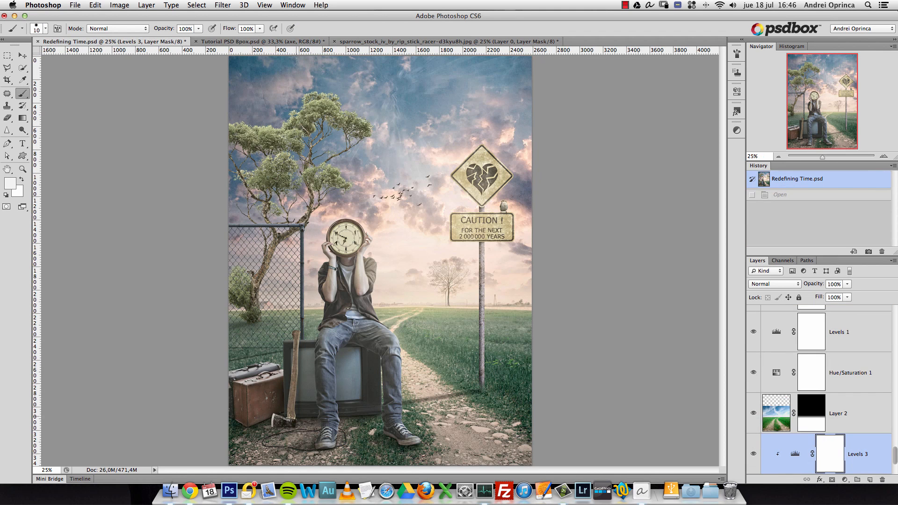
pyautogui.click(234, 42)
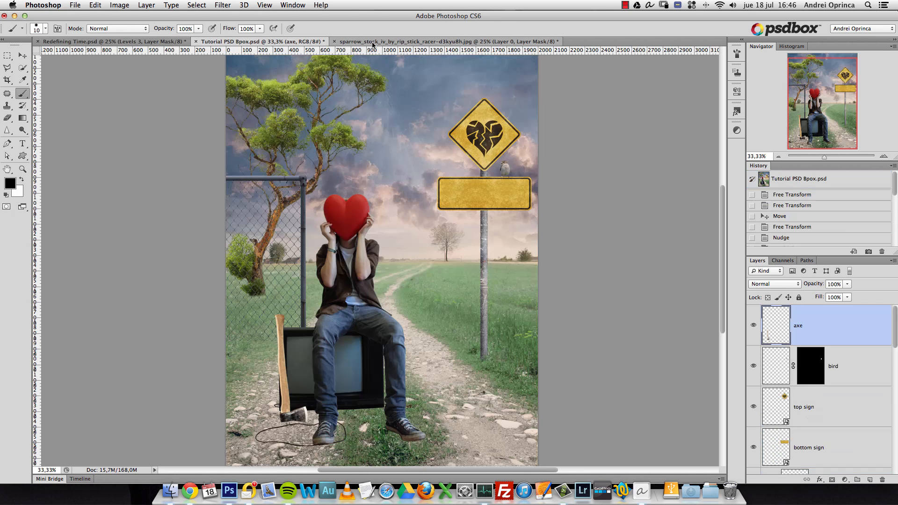
pyautogui.press('super+t')
pyautogui.rightClick(286, 346)
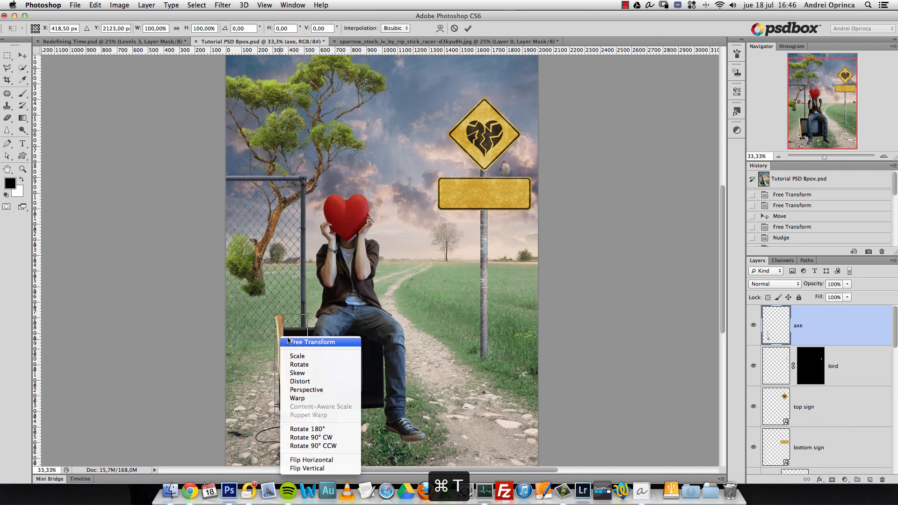
pyautogui.click(317, 454)
pyautogui.moveTo(298, 388); pyautogui.dragTo(295, 389)
pyautogui.press('Up')
pyautogui.press('Up')
pyautogui.press('Up')
pyautogui.press('Up')
pyautogui.press('Up')
pyautogui.press('Up')
pyautogui.press('Up')
pyautogui.press('Up')
pyautogui.press('Up')
pyautogui.press('Up')
pyautogui.press('Up')
pyautogui.press('Up')
pyautogui.press('Up')
pyautogui.press('Up')
pyautogui.press('Up')
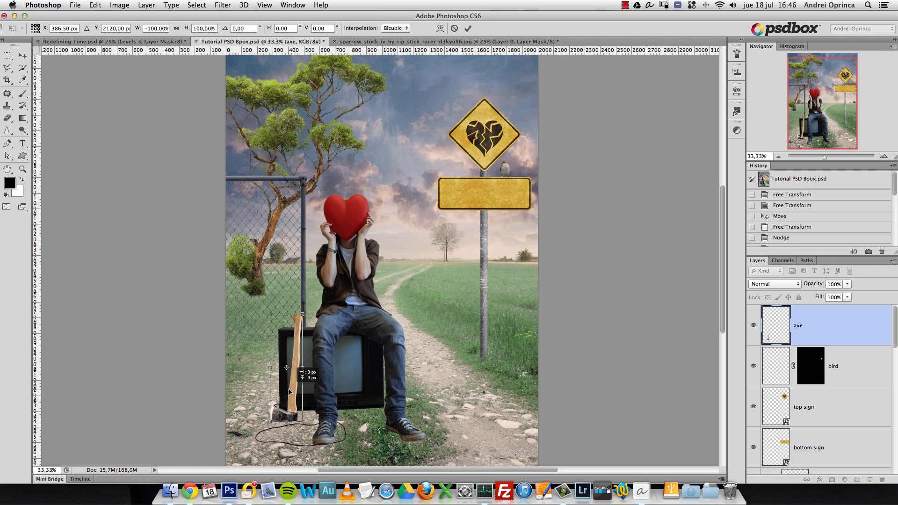
pyautogui.press('Return')
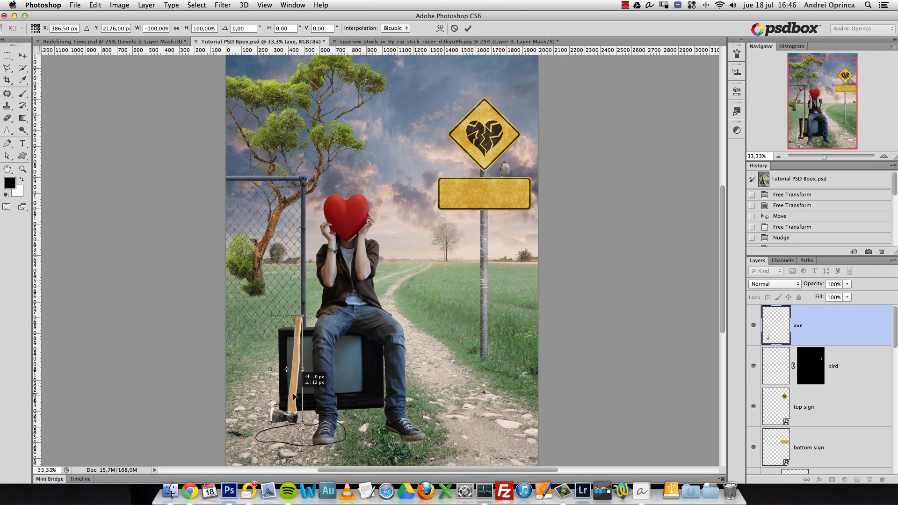
pyautogui.press('b')
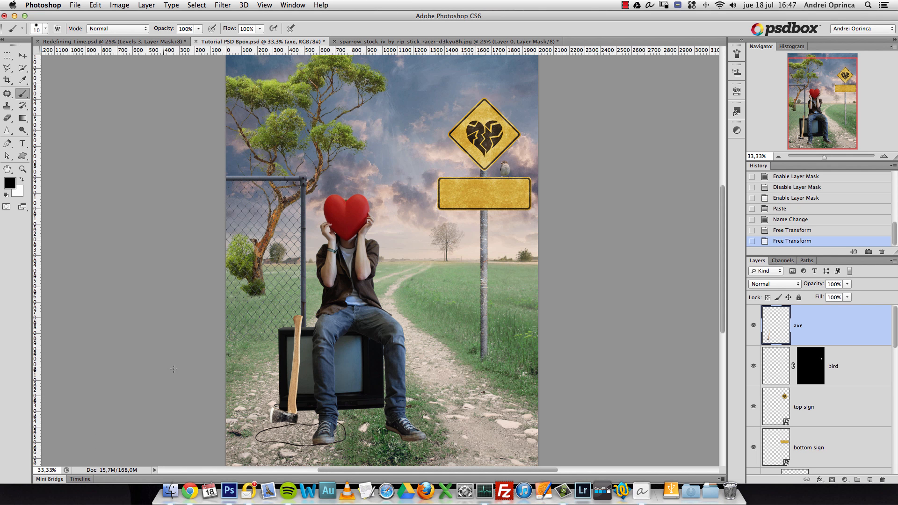
pyautogui.click(326, 210)
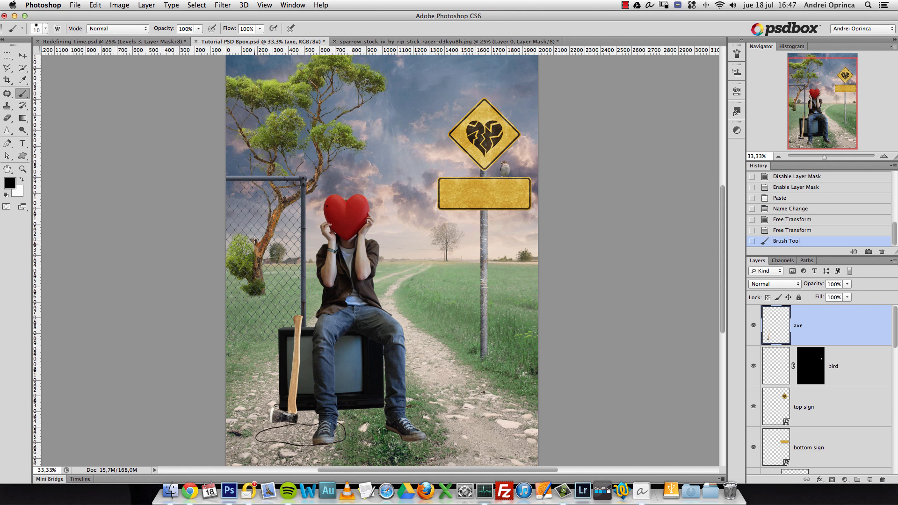
# Step: Switch to Chrome, search deviantART for "suitcases" and view the brown and black suitcases stock photo at full size
pyautogui.click(189, 489)
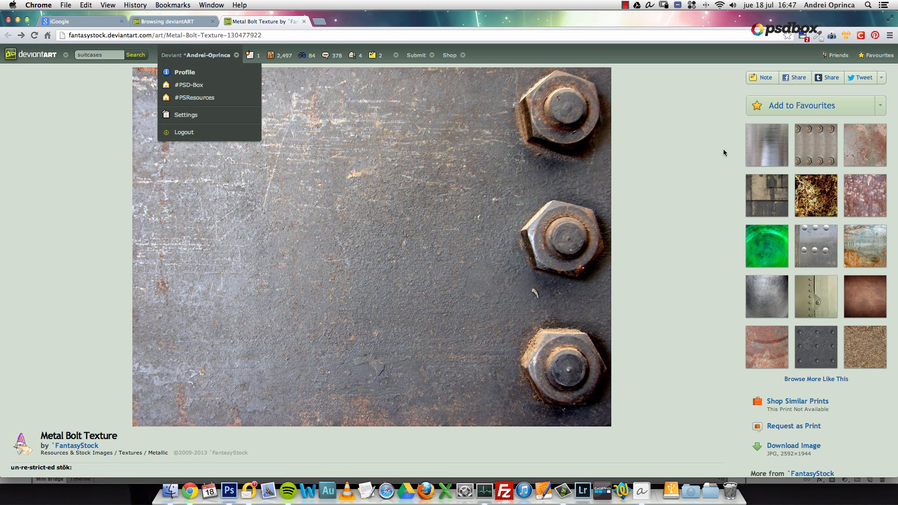
pyautogui.click(133, 53)
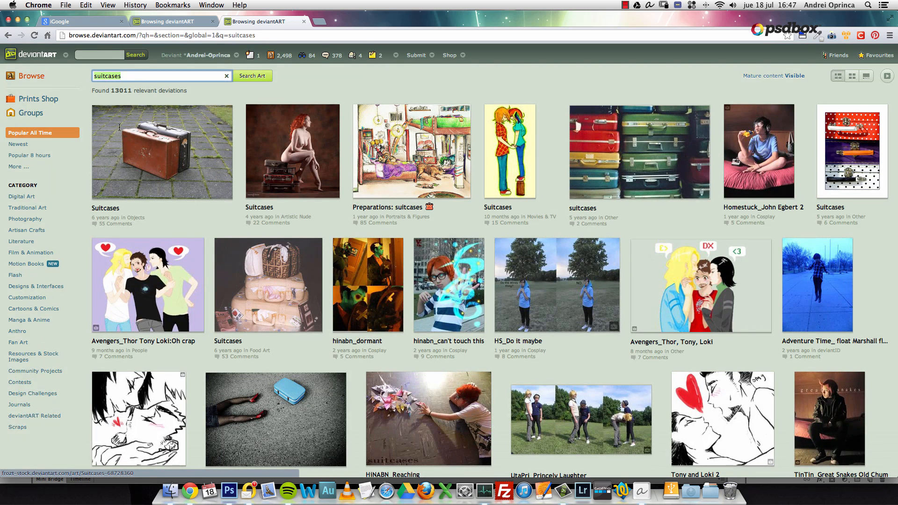
pyautogui.click(155, 150)
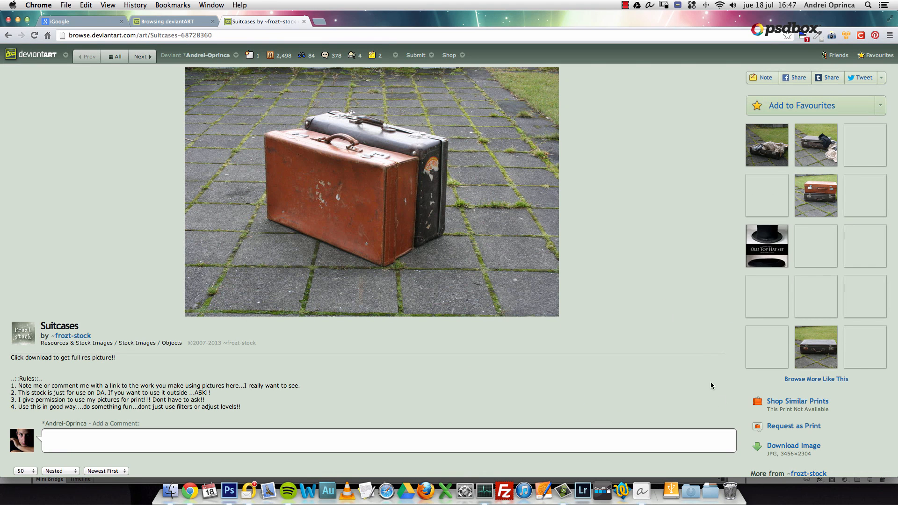
pyautogui.click(774, 446)
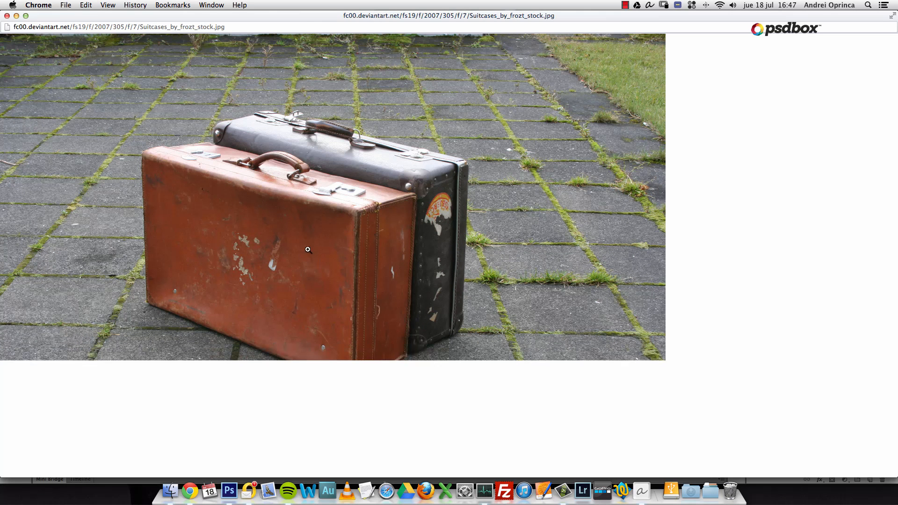
pyautogui.click(17, 17)
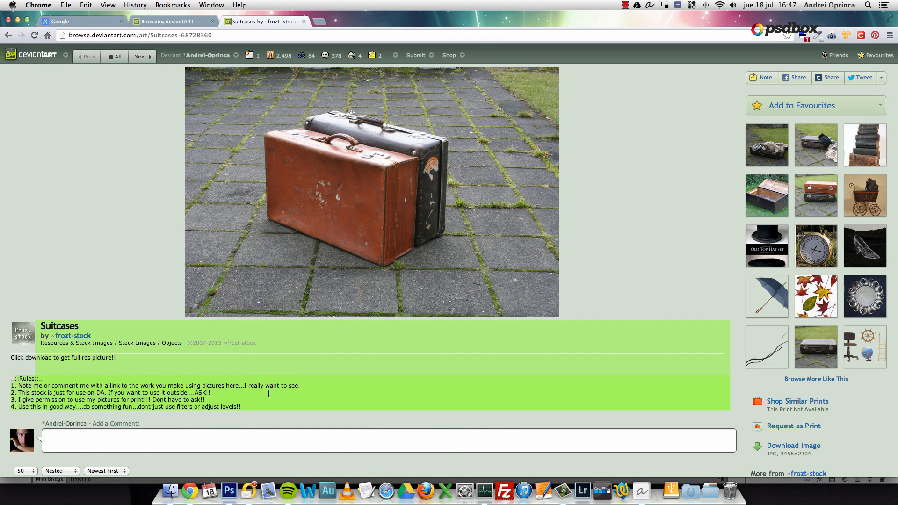
# Step: Open the profile of the suitcase photo's stock account and look through its page and gallery
pyautogui.click(80, 335)
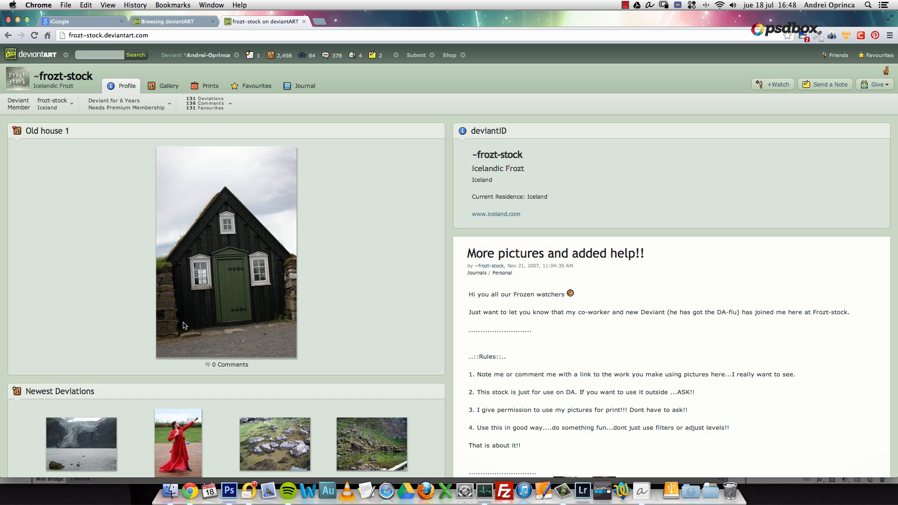
pyautogui.scroll(-7, 170, 322)
pyautogui.scroll(7, 173, 321)
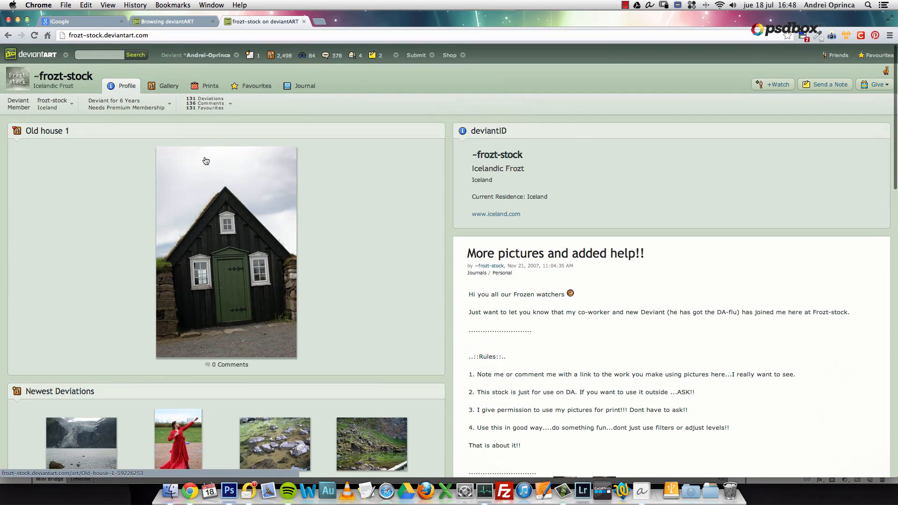
pyautogui.scroll(-15, 310, 182)
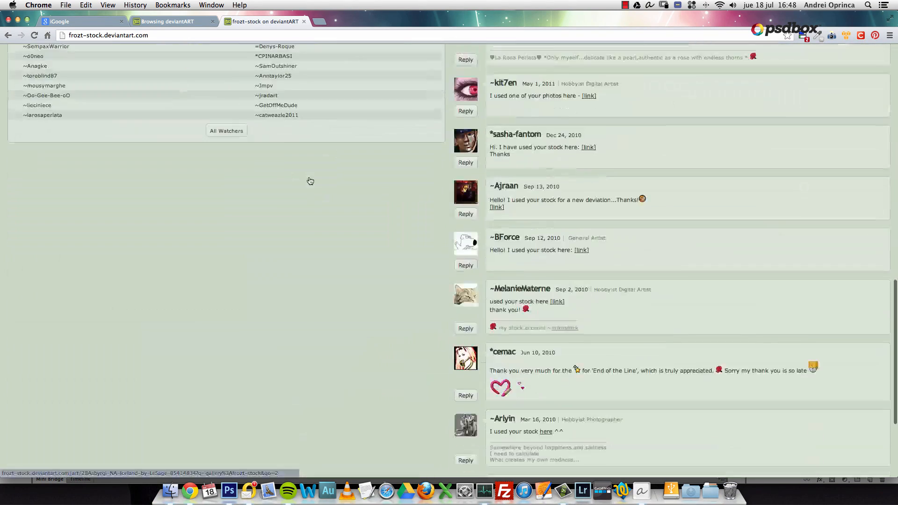
pyautogui.scroll(8, 310, 181)
pyautogui.scroll(8, 310, 181)
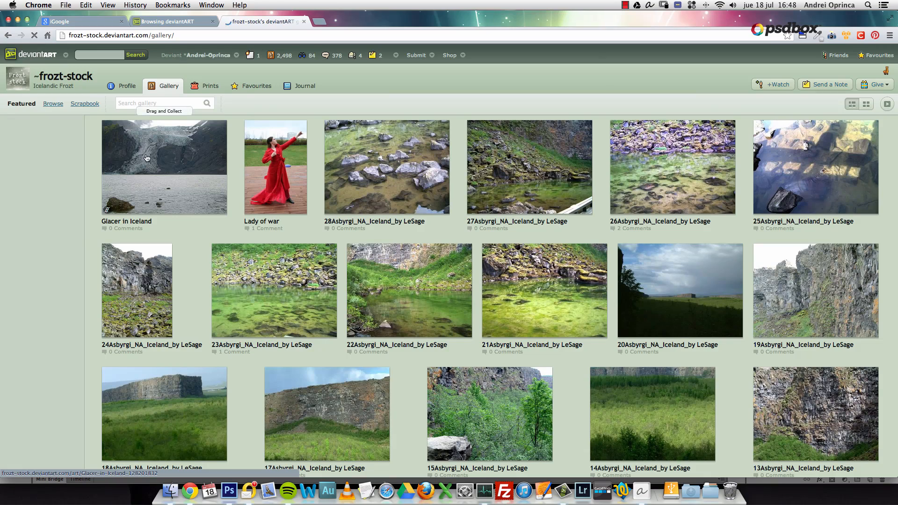
# Step: Look through the frozt-stock gallery's Iceland landscape, old house and sunset photos
pyautogui.scroll(-4, 21, 237)
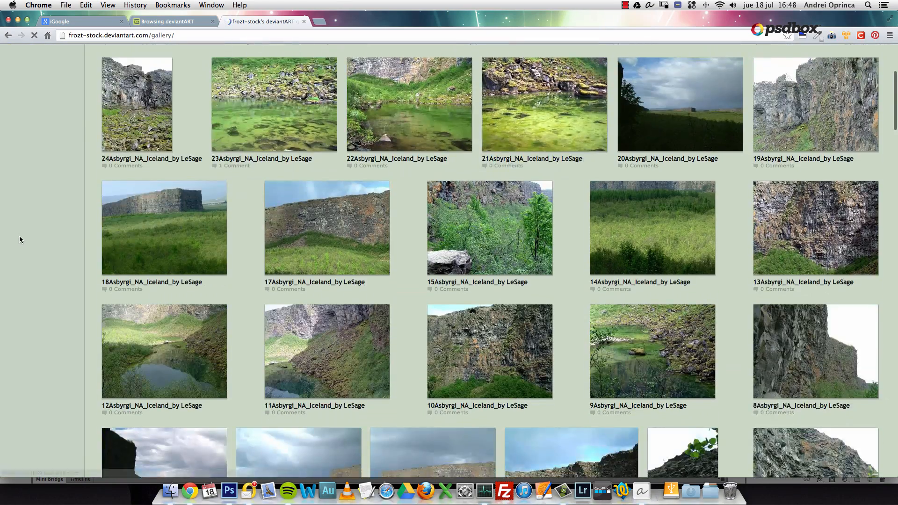
pyautogui.scroll(-9, 21, 238)
pyautogui.scroll(-7, 20, 242)
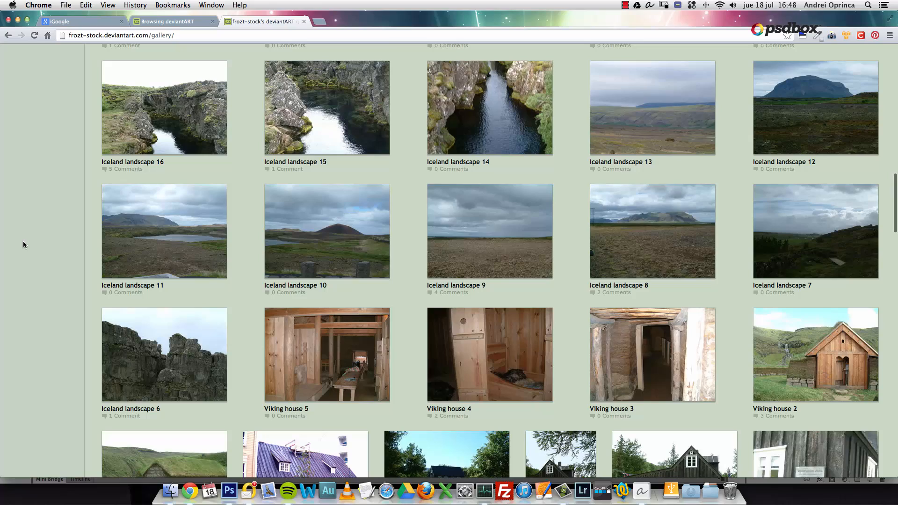
pyautogui.scroll(-3, 685, 268)
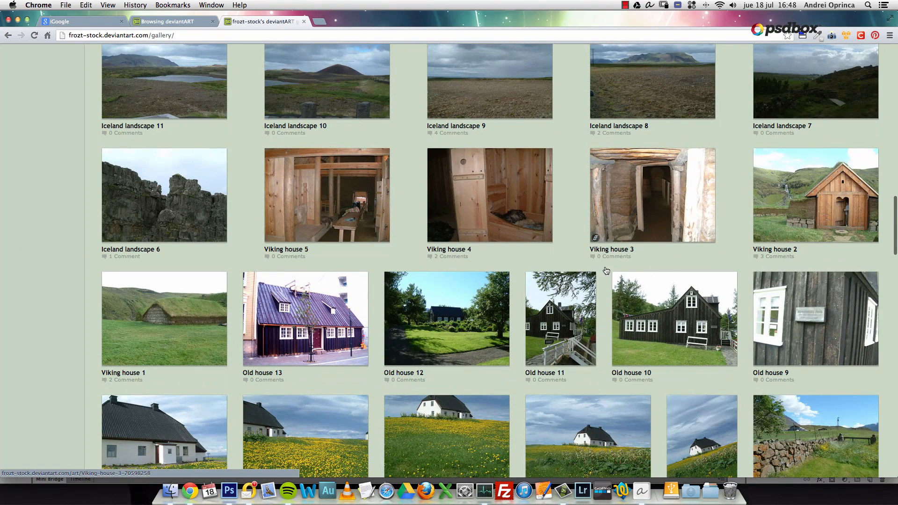
pyautogui.scroll(-4, 470, 261)
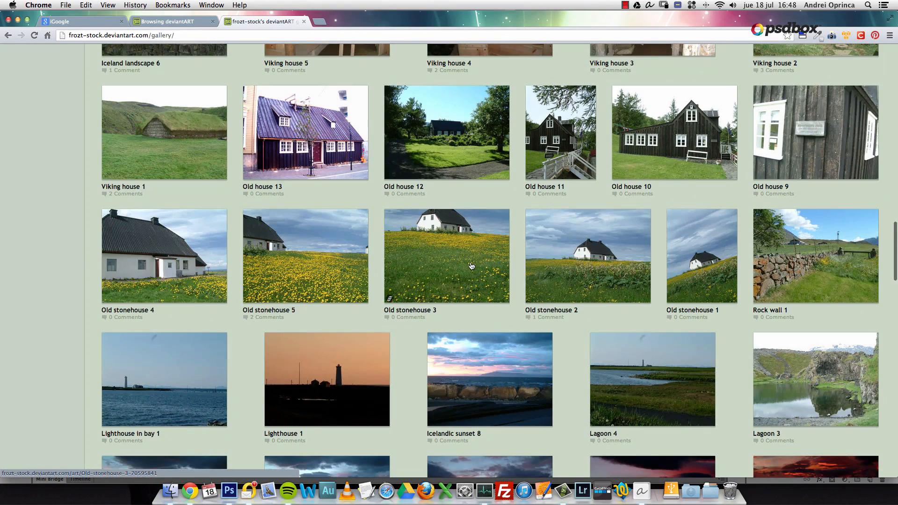
pyautogui.scroll(-5, 471, 265)
pyautogui.scroll(-3, 473, 266)
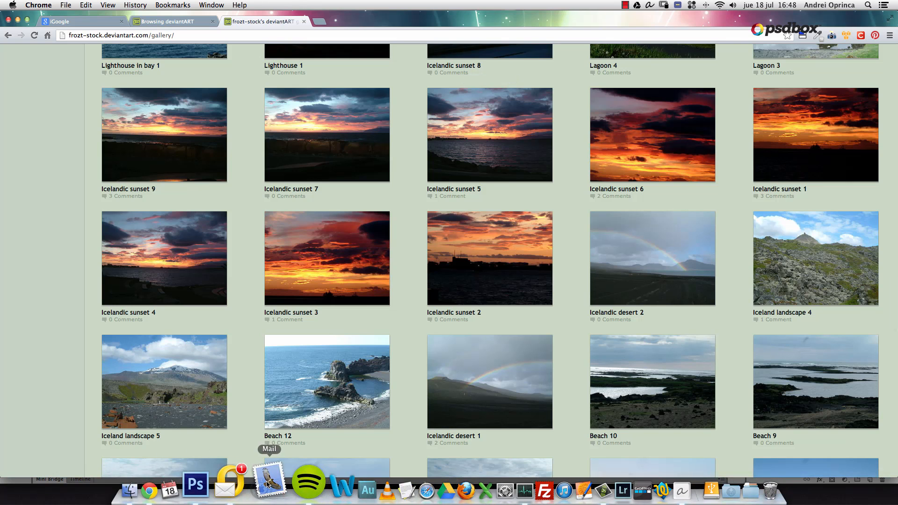
# Step: Bring up the full-size Suitcases_by_frozt_stock.jpg window and copy its image
pyautogui.click(223, 480)
pyautogui.click(191, 484)
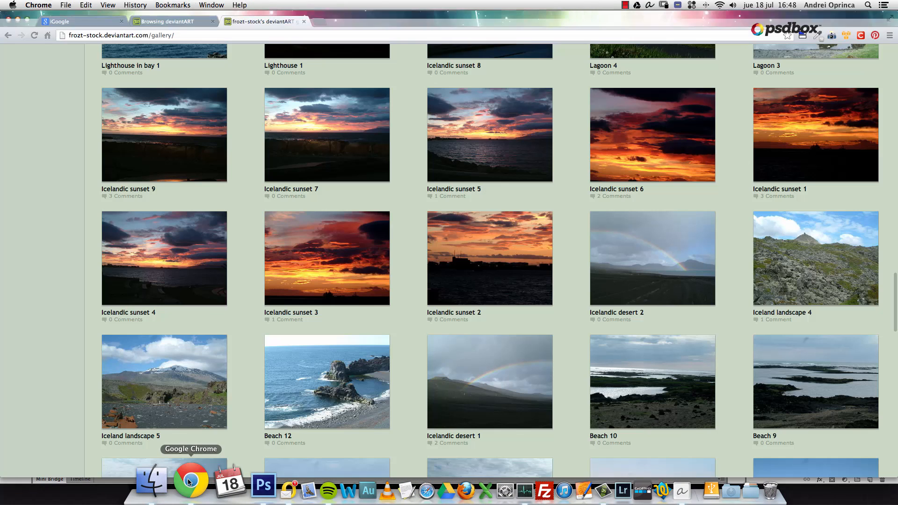
pyautogui.hotkey('ctrl', 'Down')
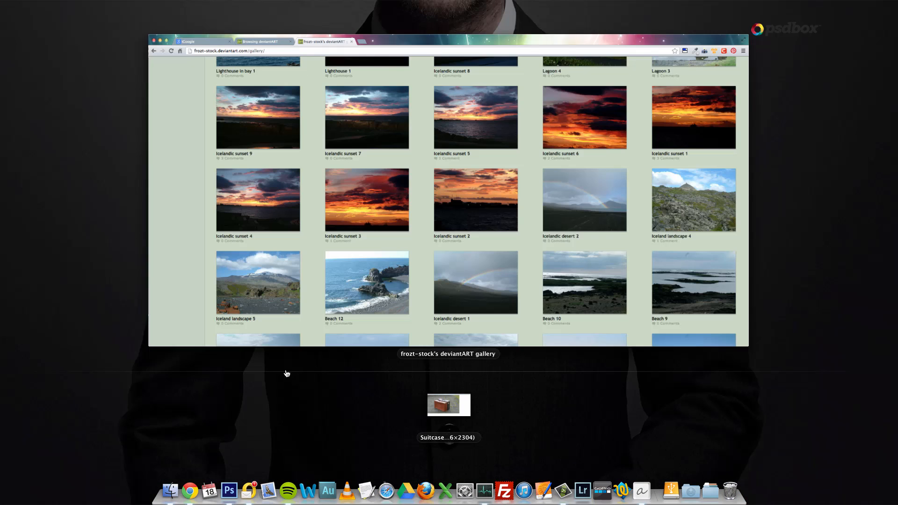
pyautogui.click(464, 409)
pyautogui.rightClick(298, 150)
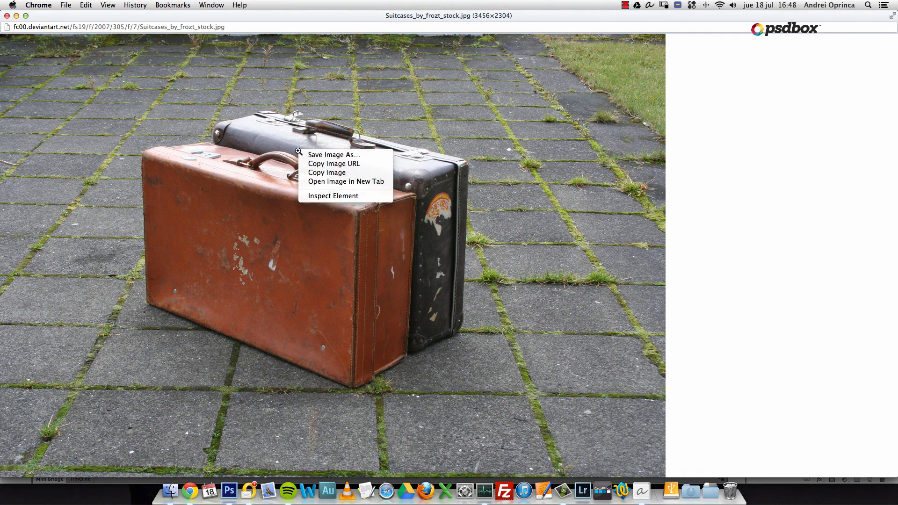
pyautogui.click(326, 173)
# Step: Switch to Photoshop, paste the suitcases photo above the axe layer in Tutorial PSD Bpox.psd and position it over the composite
pyautogui.click(226, 486)
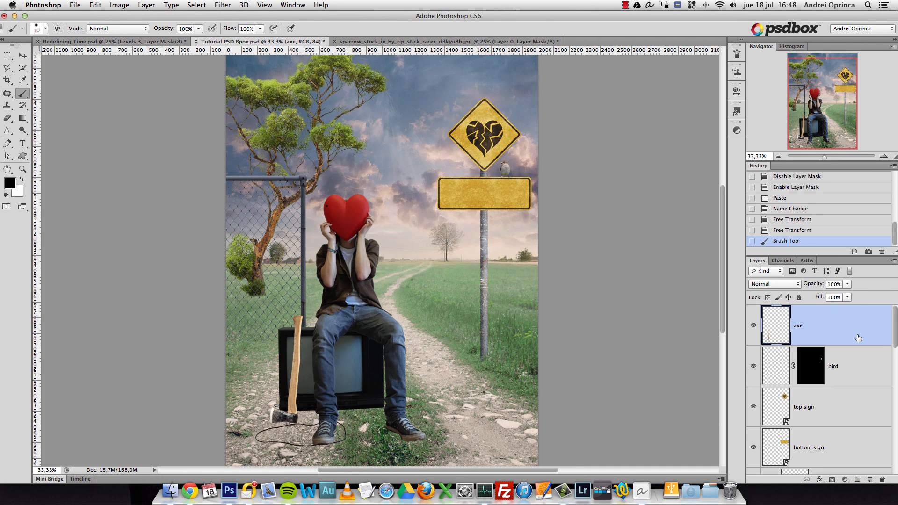
pyautogui.press('super+v')
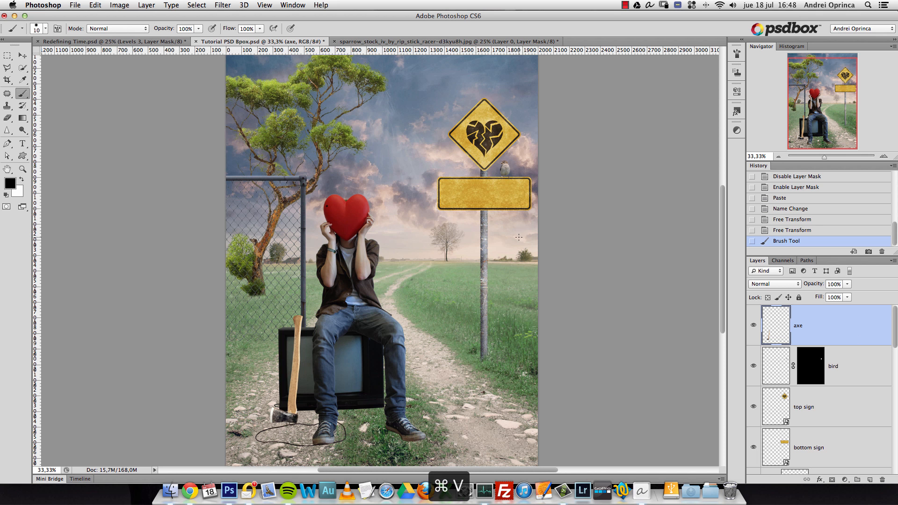
pyautogui.moveTo(487, 296)
pyautogui.mouseDown()
pyautogui.moveTo(495, 295)
pyautogui.moveTo(378, 283)
pyautogui.moveTo(400, 283)
pyautogui.mouseUp()
pyautogui.press('super+z')
pyautogui.press('v')
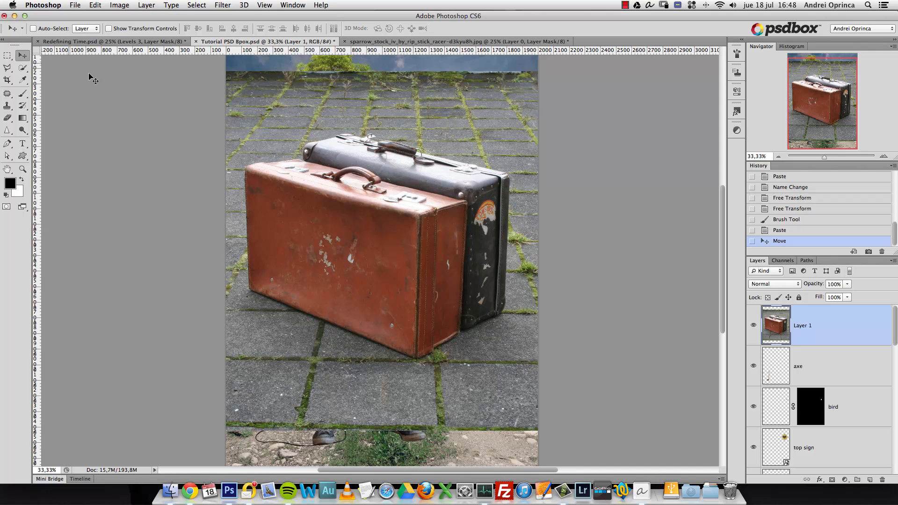
# Step: Start a Pen tool path at the black suitcase's upper outer corner, working at 500% magnification
pyautogui.click(7, 144)
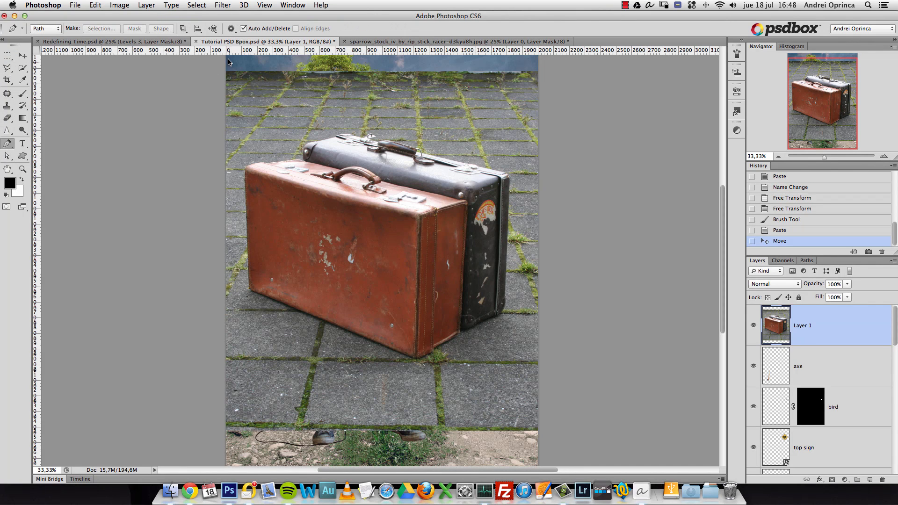
pyautogui.press('super+1')
pyautogui.moveTo(693, 219); pyautogui.dragTo(408, 202)
pyautogui.moveTo(462, 172); pyautogui.dragTo(491, 291)
pyautogui.press('alt+super+space')
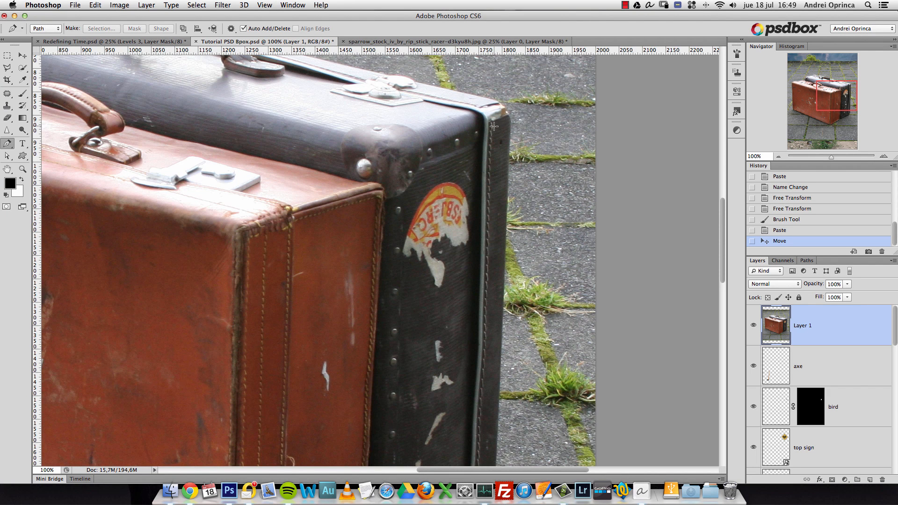
pyautogui.keyDown('super'); pyautogui.click(506, 112); pyautogui.keyUp('super')
pyautogui.keyDown('super'); pyautogui.click(506, 112); pyautogui.keyUp('super')
pyautogui.keyDown('super'); pyautogui.click(506, 112); pyautogui.keyUp('super')
pyautogui.keyDown('super'); pyautogui.click(506, 112); pyautogui.keyUp('super')
pyautogui.moveTo(506, 112); pyautogui.dragTo(518, 194)
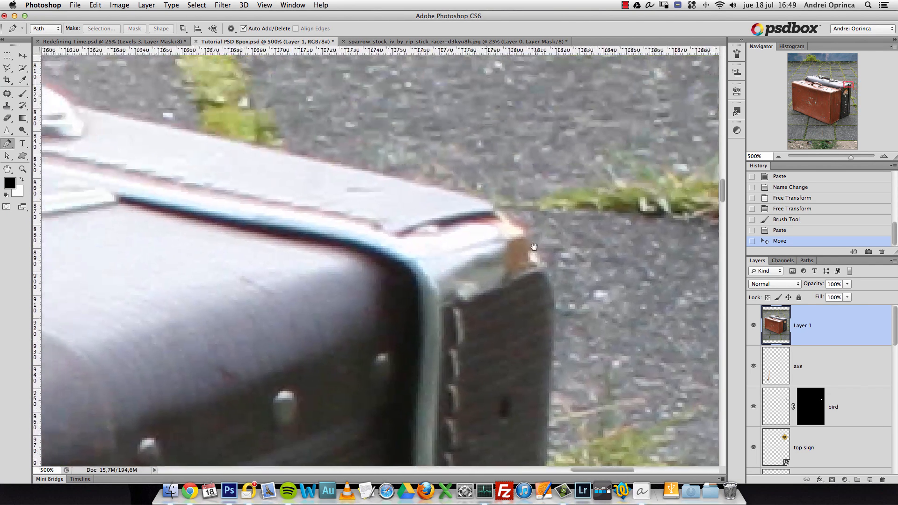
pyautogui.moveTo(493, 196); pyautogui.dragTo(492, 195)
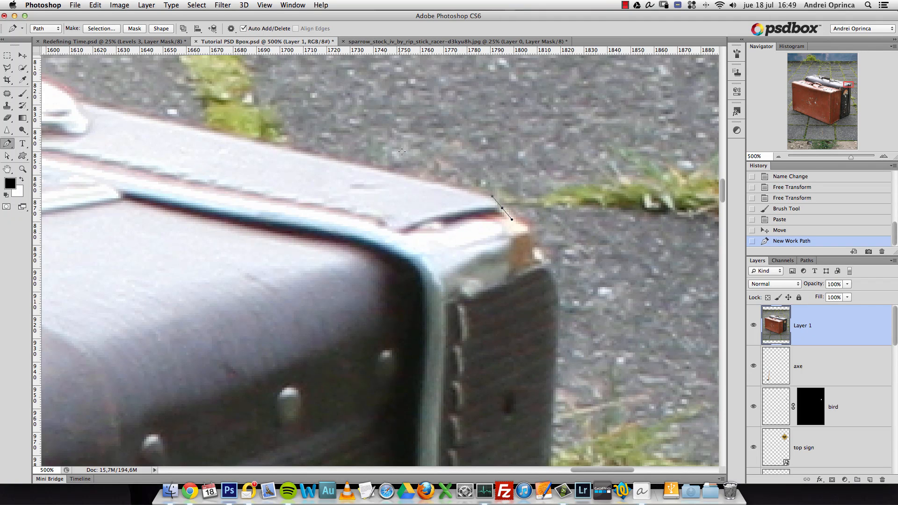
# Step: Trace the path along the black suitcase's top edge and around its first metal latch
pyautogui.click(353, 163)
pyautogui.moveTo(133, 85); pyautogui.dragTo(323, 211)
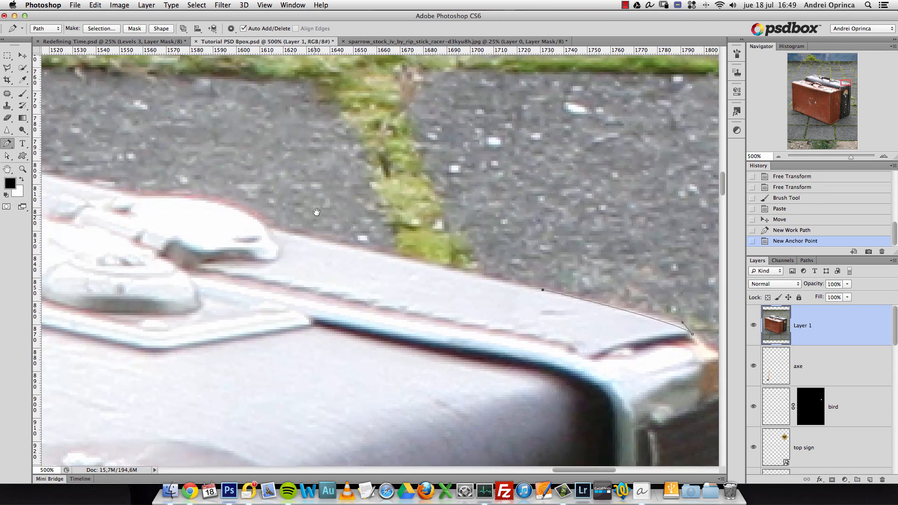
pyautogui.click(280, 230)
pyautogui.moveTo(262, 224); pyautogui.dragTo(418, 290)
pyautogui.click(418, 290)
pyautogui.moveTo(365, 266); pyautogui.dragTo(388, 313)
pyautogui.click(286, 258)
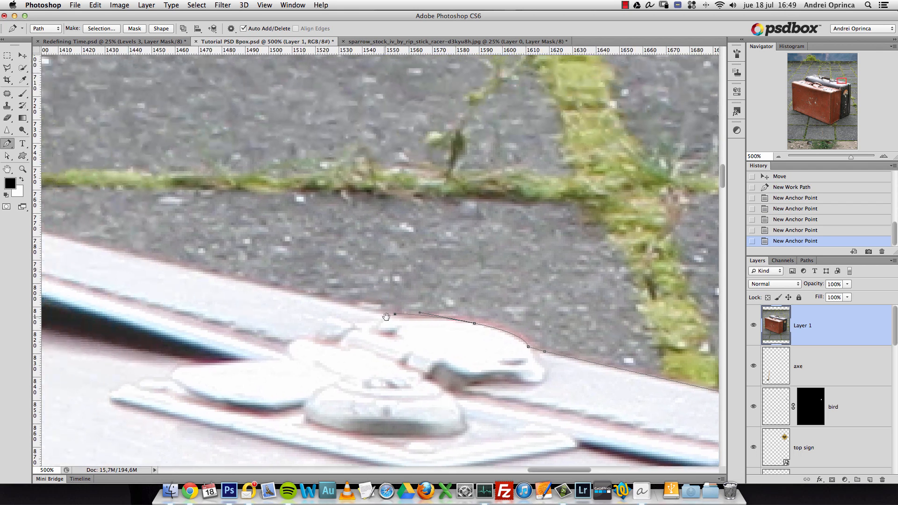
pyautogui.click(382, 314)
# Step: Extend the path along the straight top edge from the first latch to the metal loop of the black suitcase's handle
pyautogui.moveTo(137, 253); pyautogui.dragTo(290, 287)
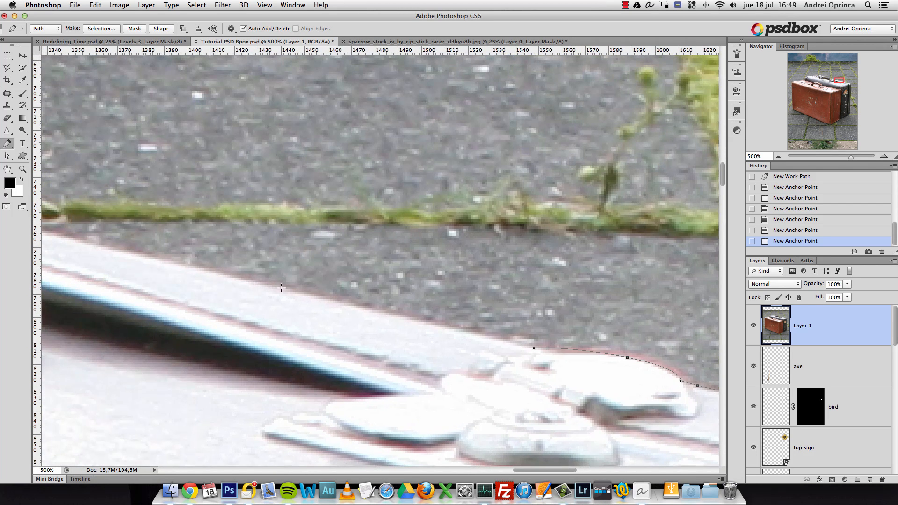
pyautogui.click(276, 287)
pyautogui.moveTo(232, 263); pyautogui.dragTo(465, 335)
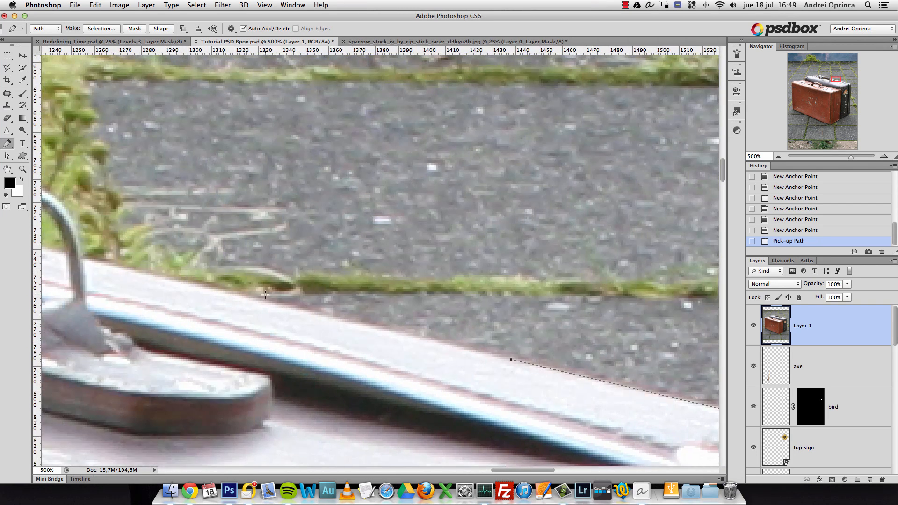
pyautogui.click(253, 298)
pyautogui.moveTo(94, 253); pyautogui.dragTo(373, 311)
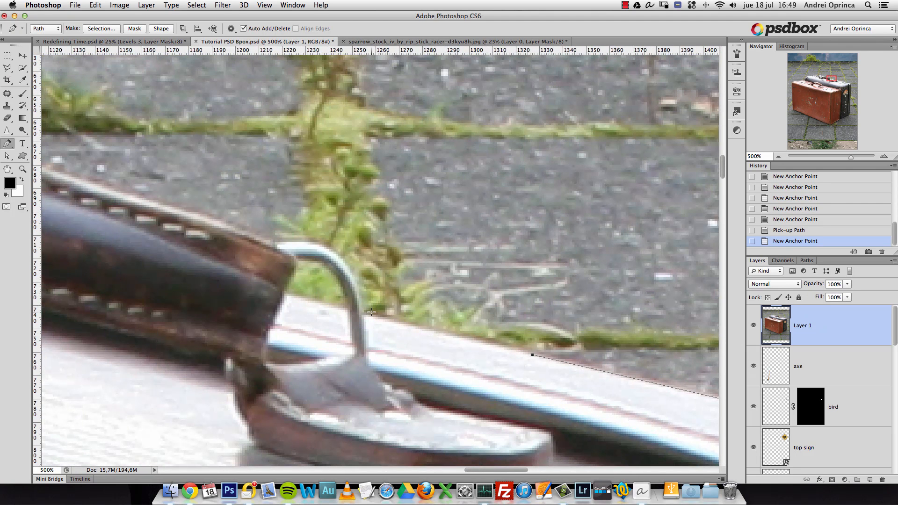
pyautogui.click(365, 315)
# Step: Curve the path around the handle's metal loop and along the upper edge of the leather handle
pyautogui.moveTo(335, 255); pyautogui.dragTo(409, 279)
pyautogui.click(278, 244)
pyautogui.click(253, 241)
pyautogui.moveTo(187, 210); pyautogui.dragTo(393, 276)
pyautogui.click(278, 255)
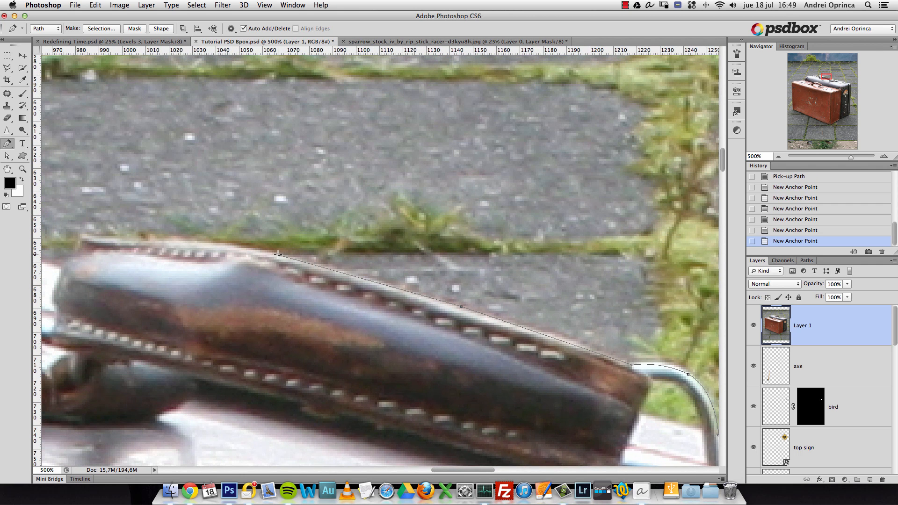
pyautogui.moveTo(223, 243); pyautogui.dragTo(180, 241)
pyautogui.press('super+z')
pyautogui.click(92, 236)
pyautogui.moveTo(95, 237); pyautogui.dragTo(416, 215)
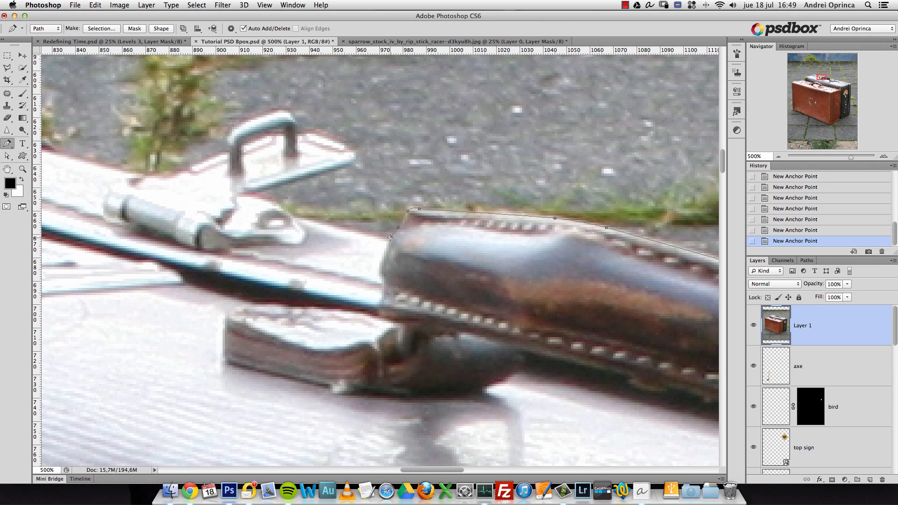
# Step: Outline the open metal latch beyond the handle, including its raised loop and plate
pyautogui.moveTo(290, 192); pyautogui.dragTo(393, 246)
pyautogui.click(437, 273)
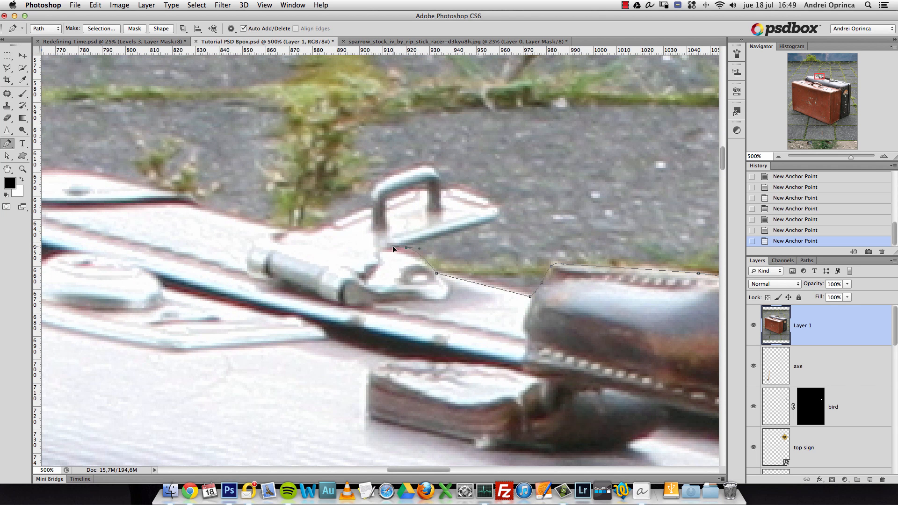
pyautogui.click(497, 210)
pyautogui.click(455, 187)
pyautogui.click(441, 189)
pyautogui.moveTo(431, 165); pyautogui.dragTo(424, 164)
pyautogui.moveTo(375, 184); pyautogui.dragTo(369, 194)
pyautogui.click(369, 207)
pyautogui.click(331, 220)
pyautogui.click(307, 228)
pyautogui.click(287, 228)
pyautogui.moveTo(287, 228); pyautogui.dragTo(412, 244)
pyautogui.click(321, 221)
pyautogui.press('super+z')
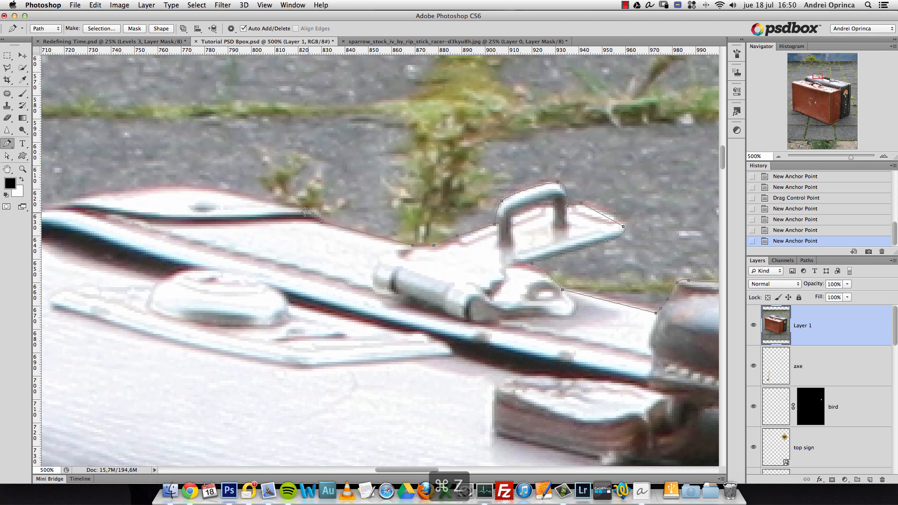
# Step: Continue the path along the rest of the black suitcase's top edge to its rounded rear corner
pyautogui.moveTo(140, 196); pyautogui.dragTo(292, 181)
pyautogui.click(258, 182)
pyautogui.moveTo(183, 202); pyautogui.dragTo(342, 160)
pyautogui.moveTo(330, 177); pyautogui.dragTo(570, 165)
pyautogui.click(399, 212)
pyautogui.click(308, 231)
pyautogui.moveTo(200, 250); pyautogui.dragTo(112, 281)
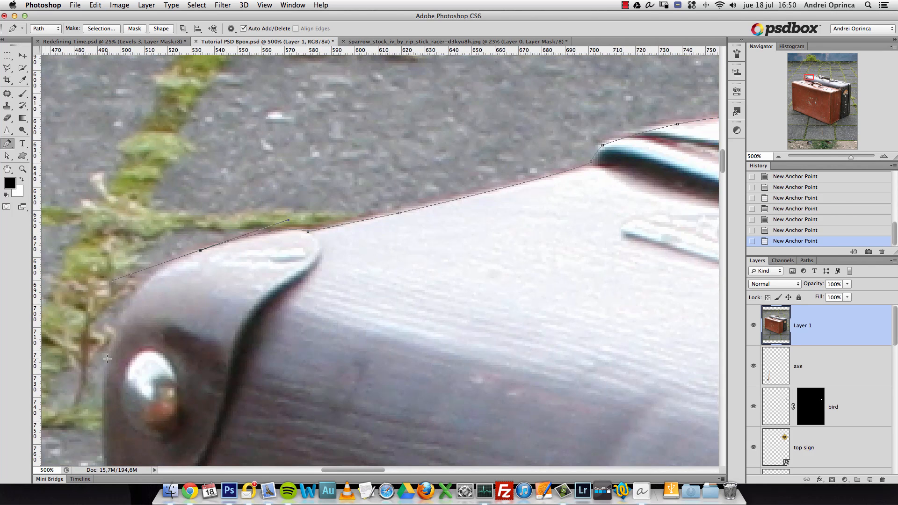
# Step: Trace down the black suitcase's rounded corner and along the brown suitcase's rear top edge
pyautogui.moveTo(116, 386); pyautogui.dragTo(262, 160)
pyautogui.click(257, 277)
pyautogui.click(246, 294)
pyautogui.click(174, 274)
pyautogui.click(146, 276)
pyautogui.moveTo(107, 281); pyautogui.dragTo(690, 198)
pyautogui.click(561, 214)
pyautogui.click(328, 245)
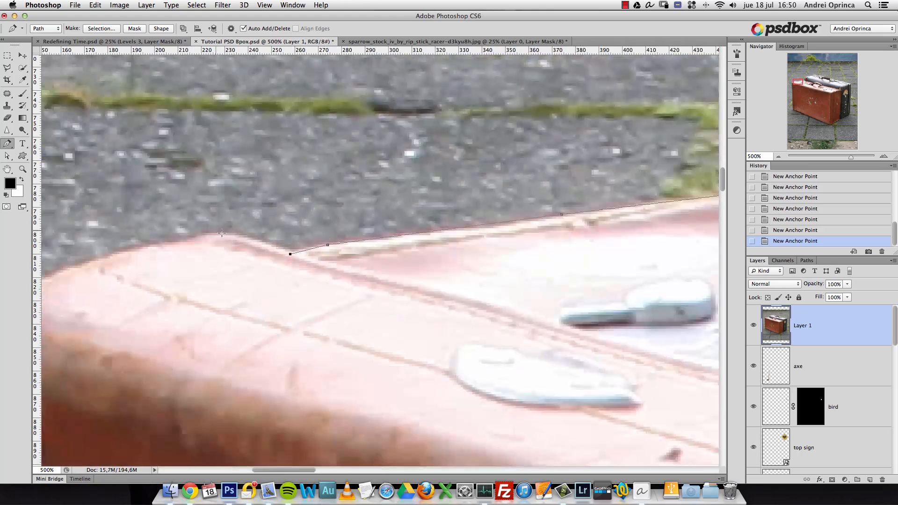
pyautogui.click(292, 252)
# Step: Carry the path around the brown suitcase's upper corner and down its vertical outer edge
pyautogui.click(202, 235)
pyautogui.moveTo(106, 256); pyautogui.dragTo(415, 202)
pyautogui.click(414, 202)
pyautogui.click(317, 242)
pyautogui.moveTo(282, 391); pyautogui.dragTo(309, 224)
pyautogui.moveTo(312, 402); pyautogui.dragTo(329, 185)
pyautogui.click(340, 337)
pyautogui.press('super+minus')
pyautogui.moveTo(346, 412); pyautogui.dragTo(364, 177)
pyautogui.click(372, 336)
pyautogui.moveTo(373, 336); pyautogui.dragTo(329, 189)
pyautogui.moveTo(340, 400); pyautogui.dragTo(340, 189)
pyautogui.click(340, 352)
# Step: Trace the brown suitcase's long bottom edge down to its front lower corner
pyautogui.moveTo(367, 381); pyautogui.dragTo(98, 134)
pyautogui.click(393, 253)
pyautogui.moveTo(534, 307); pyautogui.dragTo(141, 140)
pyautogui.click(475, 281)
pyautogui.moveTo(595, 342); pyautogui.dragTo(187, 178)
pyautogui.click(430, 295)
pyautogui.moveTo(593, 341); pyautogui.dragTo(332, 245)
pyautogui.click(376, 288)
# Step: Extend the path up along the bottom edge of the brown suitcase's narrow side, past the grass
pyautogui.moveTo(643, 157); pyautogui.dragTo(548, 294)
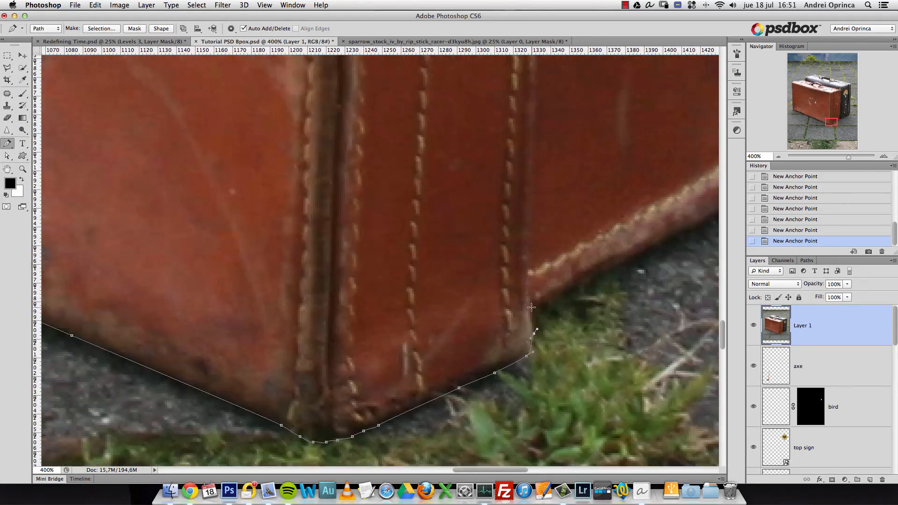
pyautogui.click(648, 250)
pyautogui.moveTo(691, 225); pyautogui.dragTo(328, 326)
pyautogui.moveTo(651, 158); pyautogui.dragTo(382, 291)
pyautogui.click(532, 209)
# Step: Outline the black suitcase's lower outer corner and begin up its vertical side
pyautogui.moveTo(434, 261); pyautogui.dragTo(465, 230)
pyautogui.press('super+z')
pyautogui.moveTo(483, 144); pyautogui.dragTo(453, 206)
pyautogui.scroll(4, 454, 206)
pyautogui.scroll(-3, 451, 201)
pyautogui.click(453, 242)
pyautogui.click(453, 170)
pyautogui.moveTo(448, 140); pyautogui.dragTo(393, 330)
pyautogui.click(398, 100)
# Step: Trace up the black suitcase's vertical outer edge and close the path at its starting corner
pyautogui.scroll(-2, 400, 95)
pyautogui.moveTo(402, 98); pyautogui.dragTo(376, 270)
pyautogui.click(379, 103)
pyautogui.moveTo(402, 70); pyautogui.dragTo(339, 449)
pyautogui.click(323, 280)
pyautogui.click(323, 280)
pyautogui.click(329, 121)
pyautogui.moveTo(356, 83); pyautogui.dragTo(345, 240)
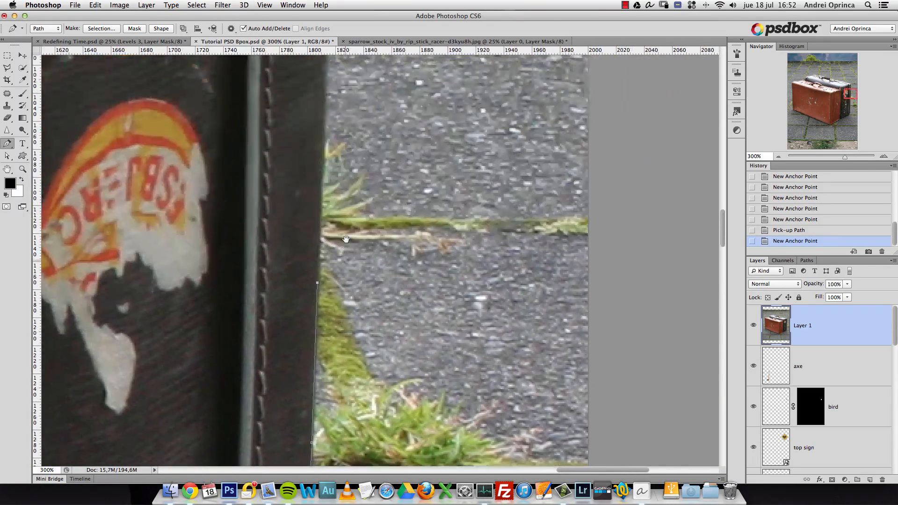
pyautogui.click(324, 105)
pyautogui.scroll(8, 327, 140)
pyautogui.moveTo(320, 143); pyautogui.dragTo(325, 116)
pyautogui.click(312, 76)
pyautogui.moveTo(314, 51); pyautogui.dragTo(331, 146)
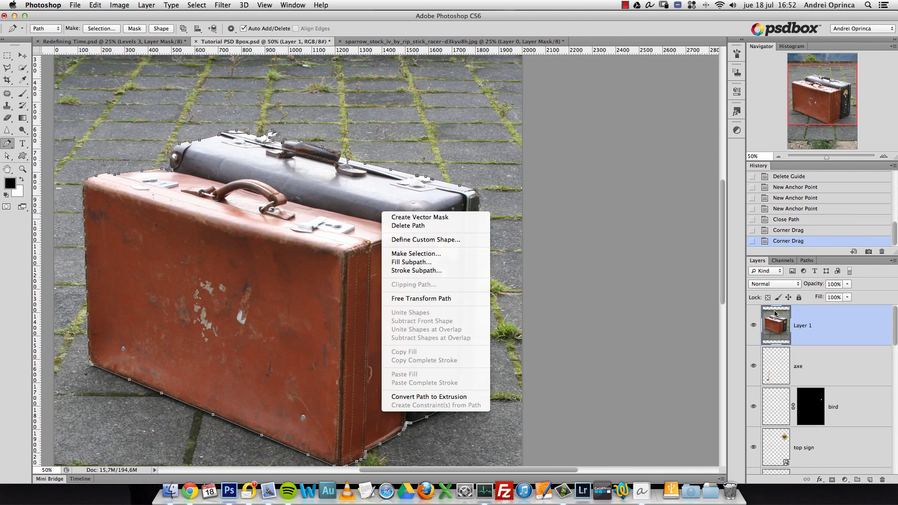
# Step: Convert the closed path into a new anti-aliased selection with 0 pixels feather and use it as the suitcase layer's mask
pyautogui.press('Escape')
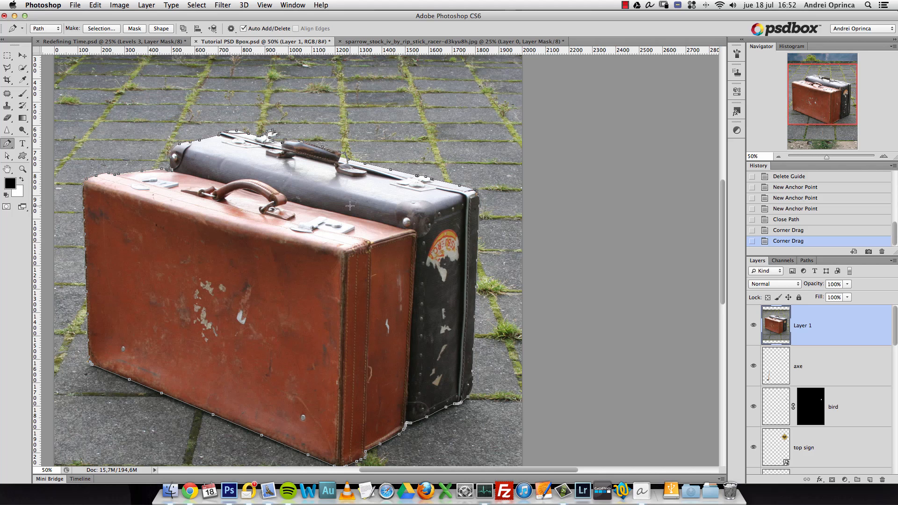
pyautogui.rightClick(370, 219)
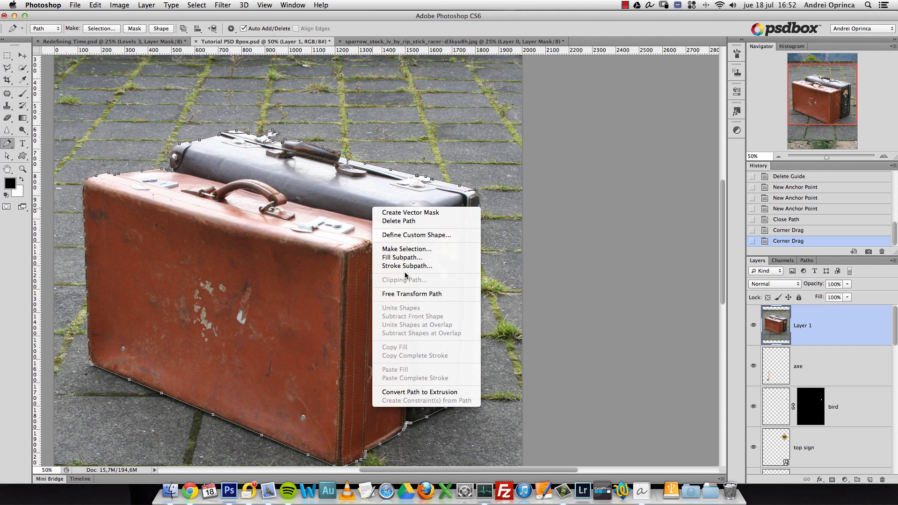
pyautogui.click(405, 250)
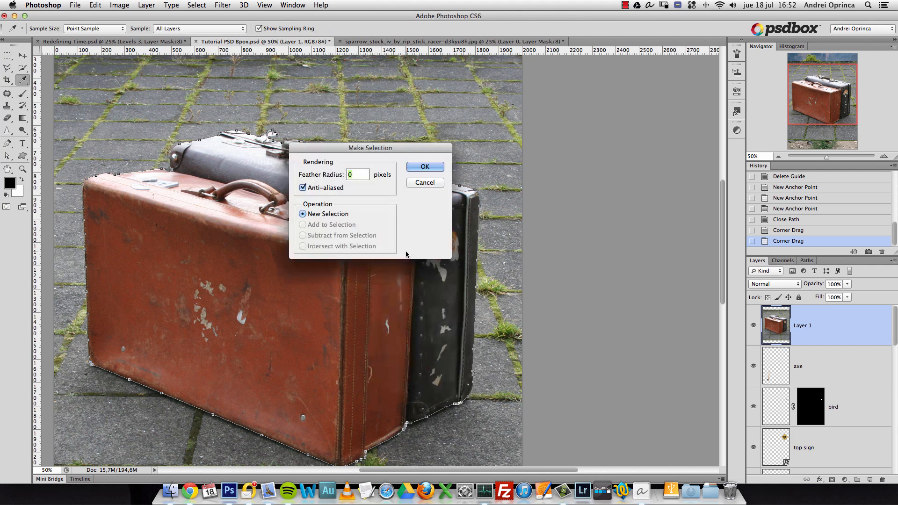
pyautogui.click(424, 167)
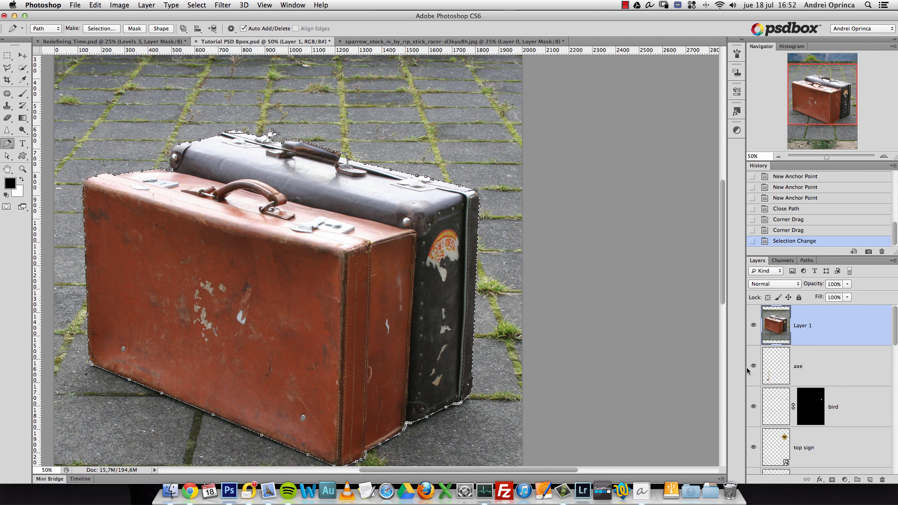
pyautogui.click(831, 479)
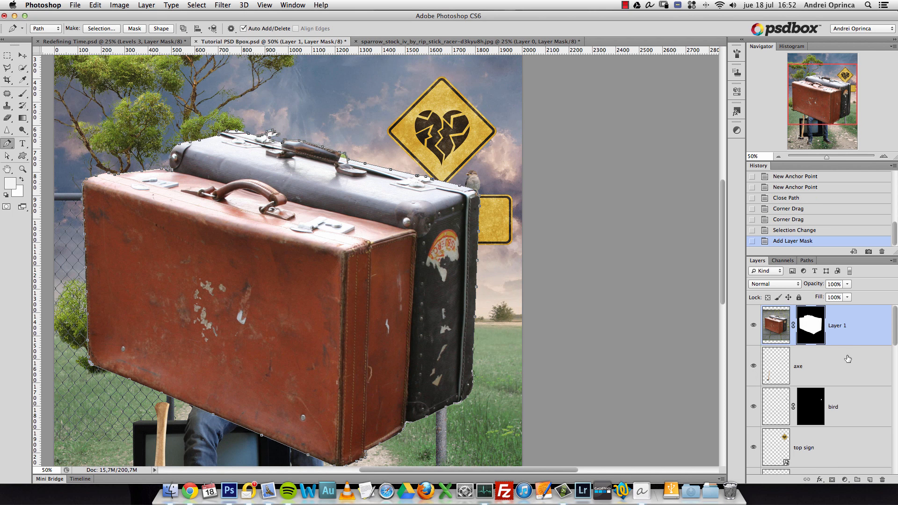
# Step: Hide the suitcase work path's outline and make the same path active again
pyautogui.click(806, 261)
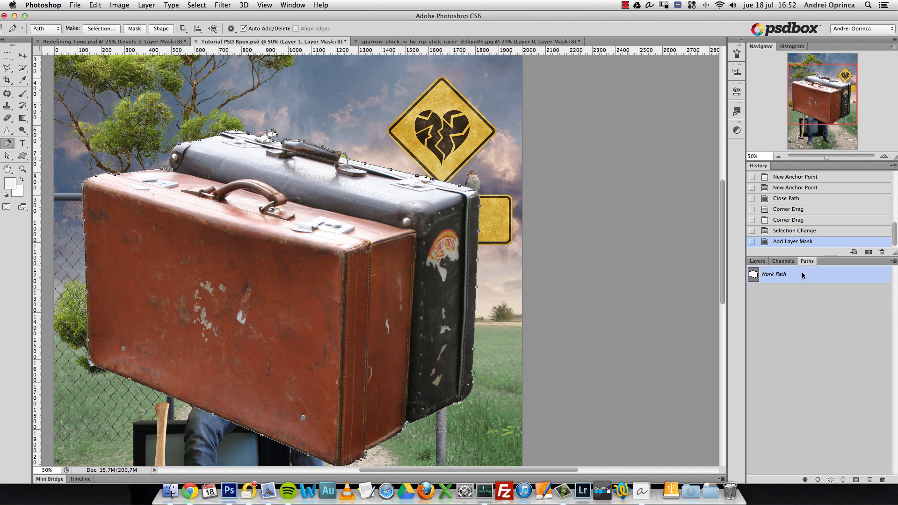
pyautogui.click(794, 300)
pyautogui.click(758, 260)
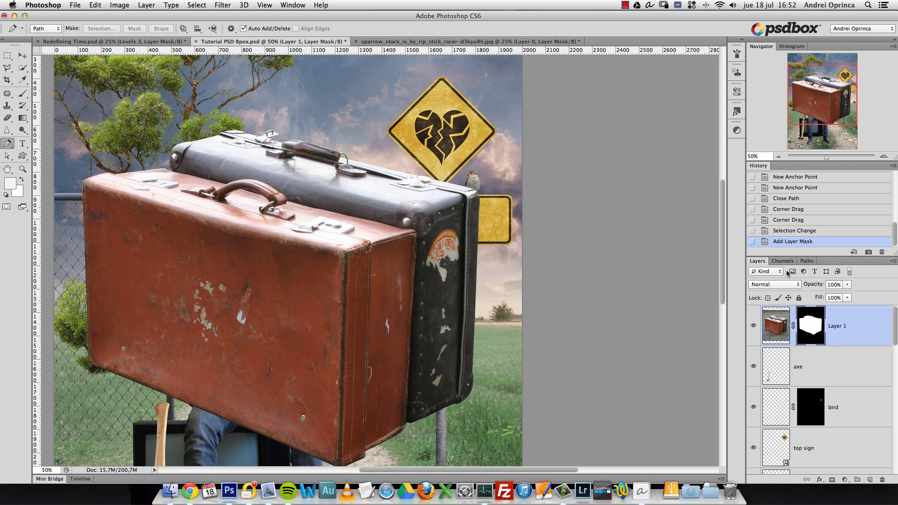
pyautogui.click(807, 261)
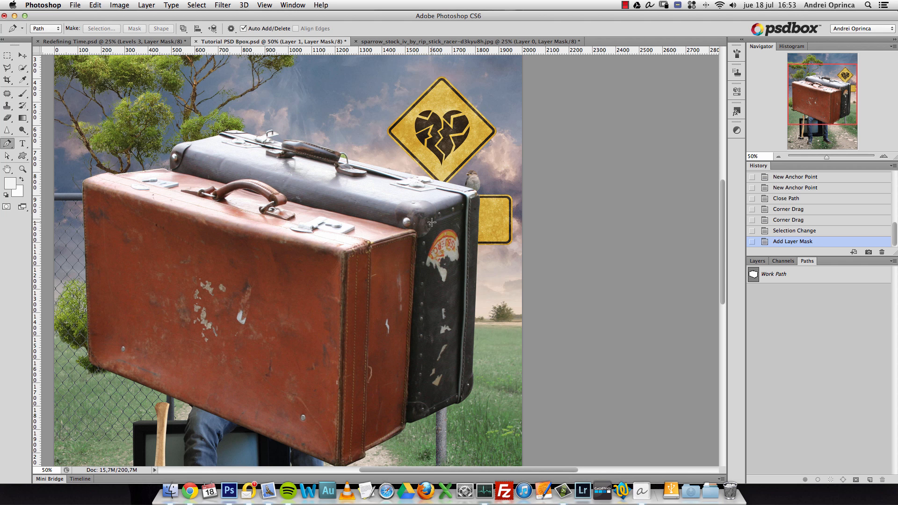
pyautogui.click(796, 279)
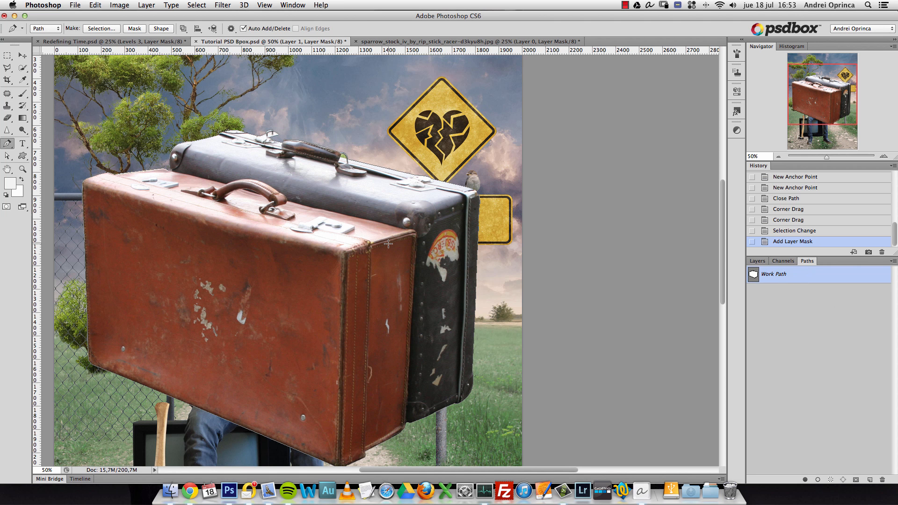
# Step: Trace and close a path around the green gap inside the metal loop at the end of the black suitcase's handle
pyautogui.press('super+space')
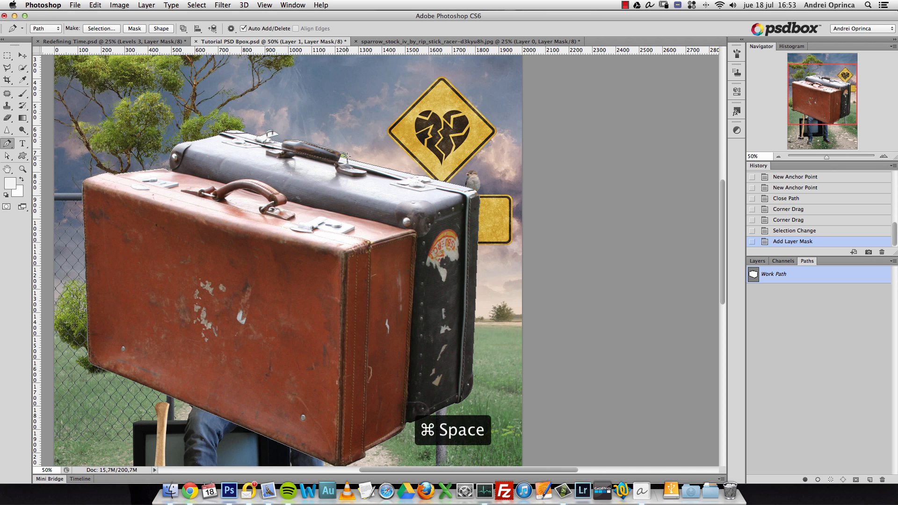
pyautogui.click(349, 159)
pyautogui.keyDown('super'); pyautogui.click(349, 159); pyautogui.keyUp('super')
pyautogui.keyDown('super'); pyautogui.click(349, 159); pyautogui.keyUp('super')
pyautogui.keyDown('super'); pyautogui.click(348, 159); pyautogui.keyUp('super')
pyautogui.moveTo(350, 155); pyautogui.dragTo(302, 192)
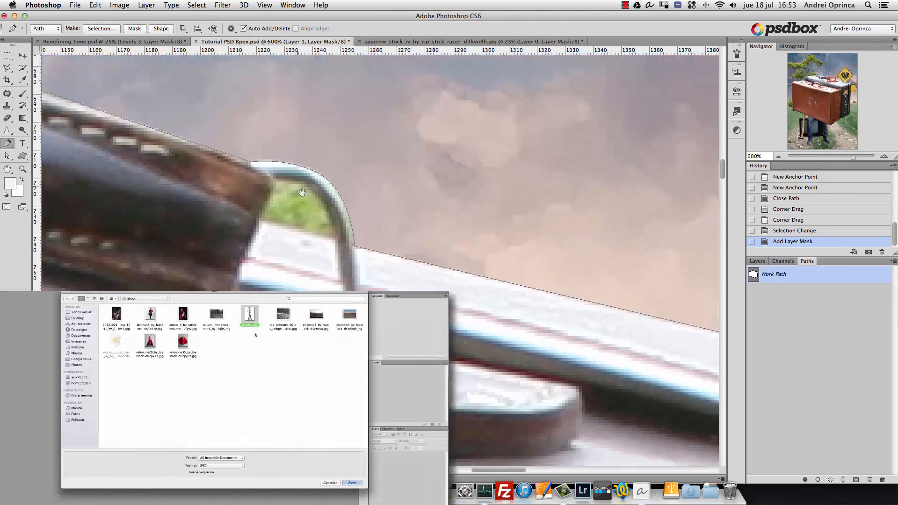
pyautogui.click(267, 198)
pyautogui.click(273, 186)
pyautogui.click(278, 179)
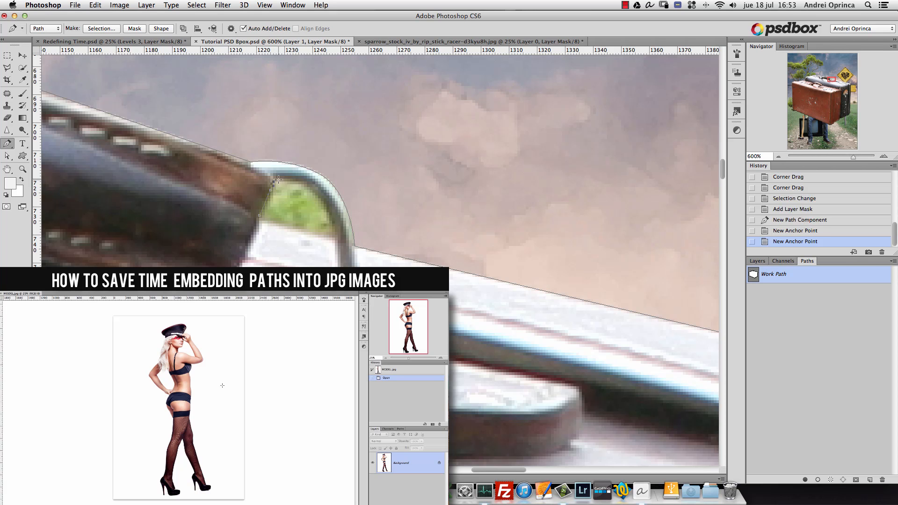
pyautogui.moveTo(326, 213); pyautogui.dragTo(336, 241)
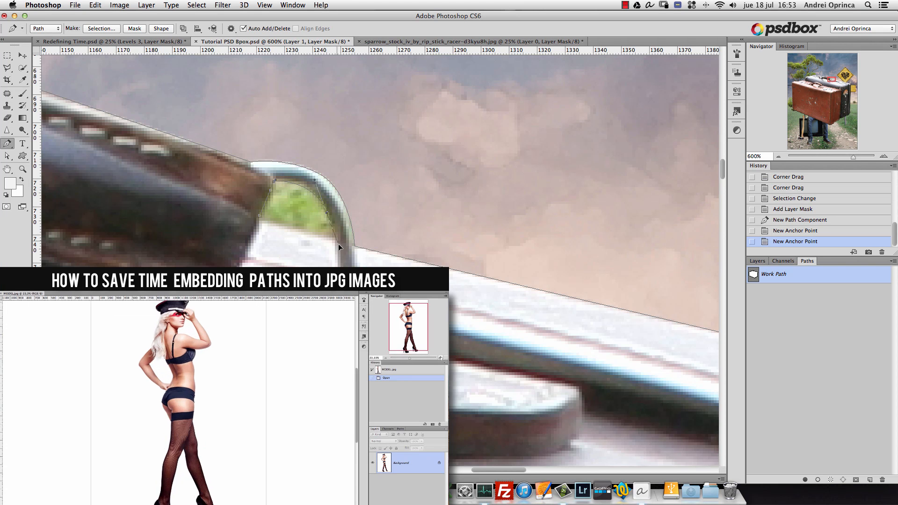
pyautogui.click(336, 241)
pyautogui.click(259, 221)
pyautogui.click(259, 215)
# Step: Convert the suitcase outline and handle gap path into a selection
pyautogui.rightClick(290, 200)
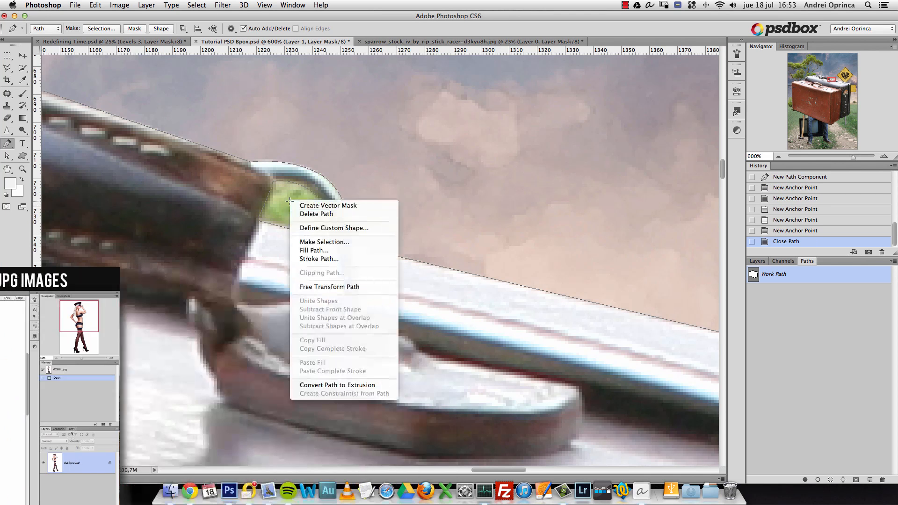
pyautogui.click(335, 242)
pyautogui.click(424, 167)
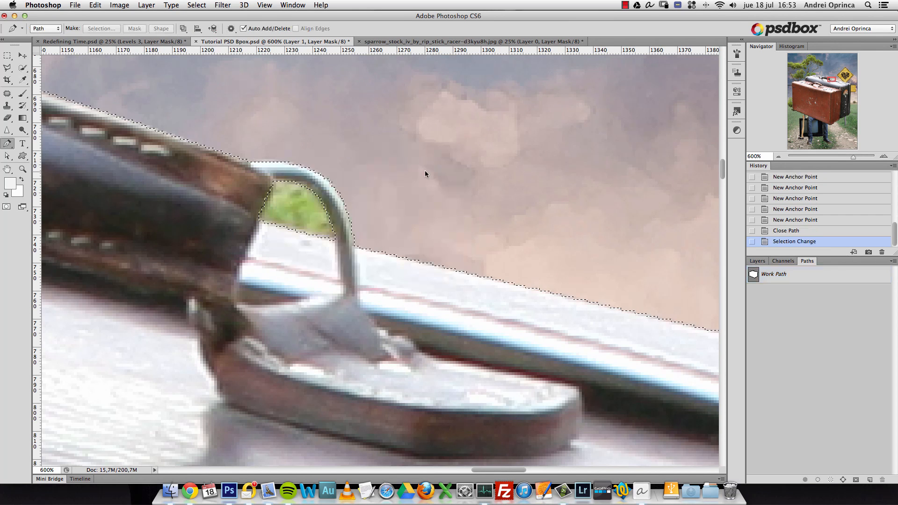
pyautogui.keyDown('alt'); pyautogui.click(405, 214); pyautogui.keyUp('alt')
pyautogui.keyDown('alt'); pyautogui.click(405, 214); pyautogui.keyUp('alt')
pyautogui.keyDown('alt'); pyautogui.click(406, 212); pyautogui.keyUp('alt')
pyautogui.keyDown('alt'); pyautogui.click(406, 213); pyautogui.keyUp('alt')
pyautogui.keyDown('alt'); pyautogui.click(405, 213); pyautogui.keyUp('alt')
pyautogui.keyDown('alt'); pyautogui.click(409, 207); pyautogui.keyUp('alt')
pyautogui.keyDown('alt'); pyautogui.click(408, 207); pyautogui.keyUp('alt')
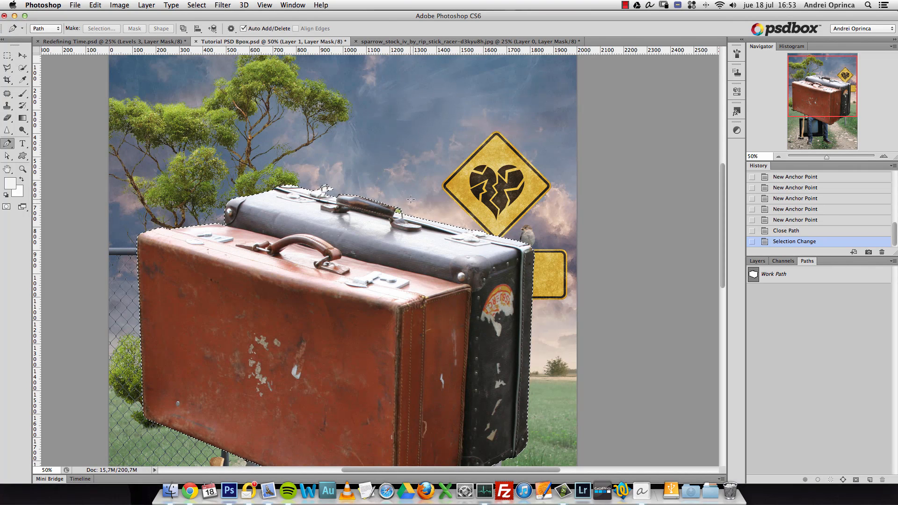
pyautogui.moveTo(835, 94); pyautogui.dragTo(838, 106)
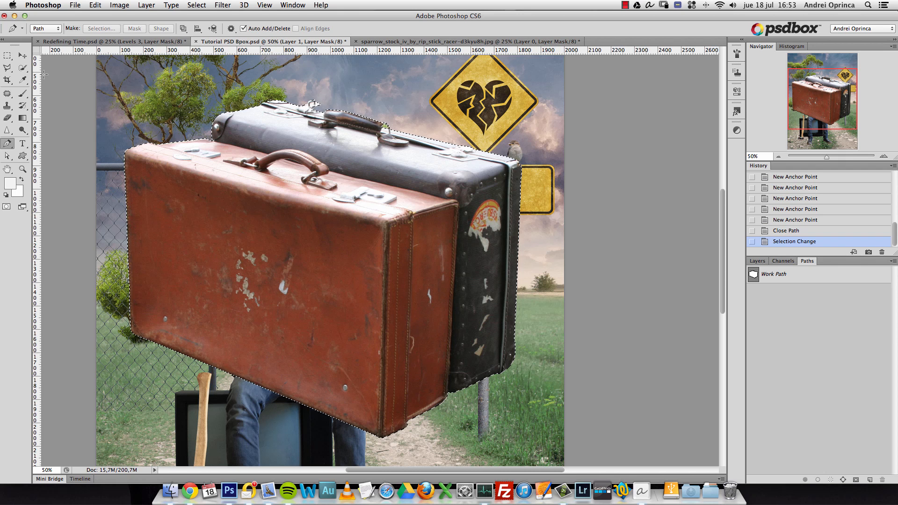
# Step: Clear the selection around the suitcases
pyautogui.click(21, 56)
pyautogui.click(757, 260)
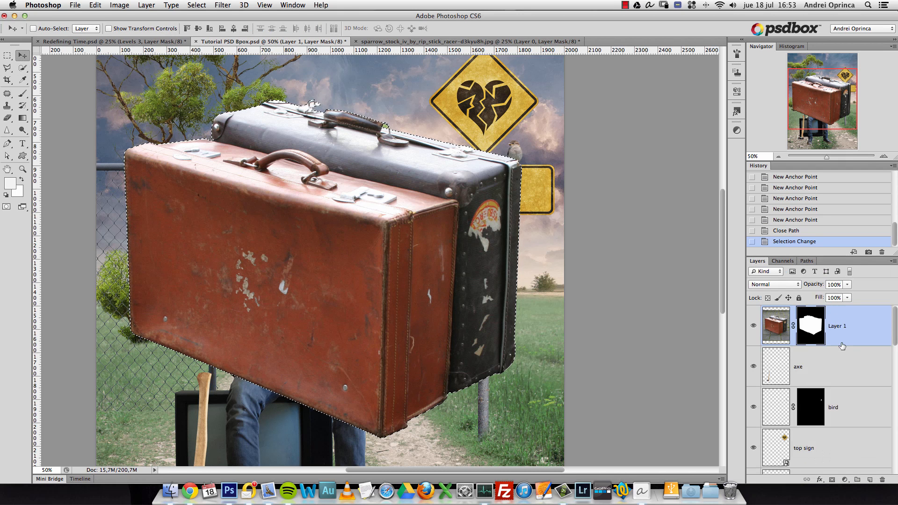
pyautogui.click(844, 361)
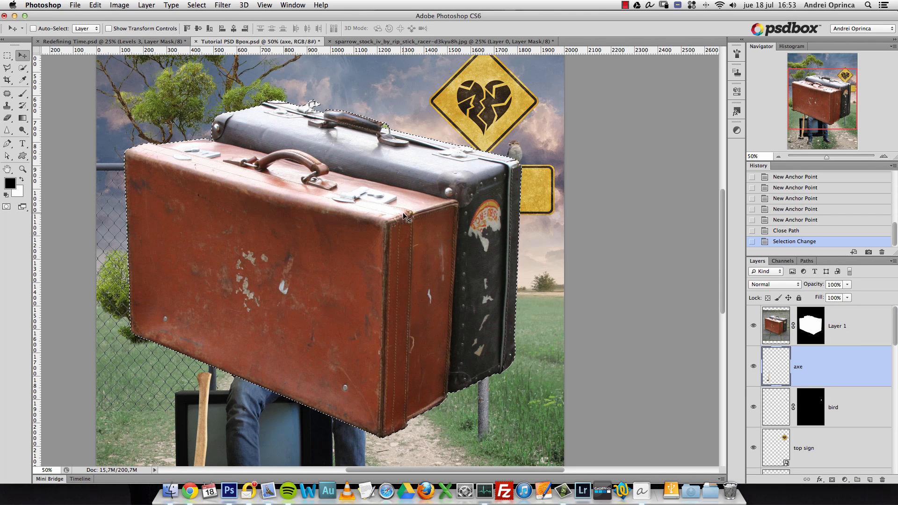
pyautogui.press('super+d')
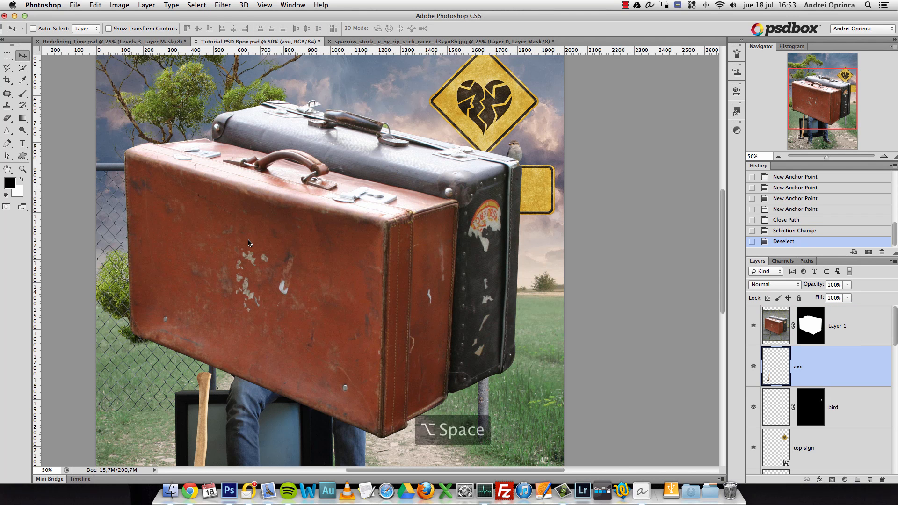
pyautogui.keyDown('alt'); pyautogui.click(285, 253); pyautogui.keyUp('alt')
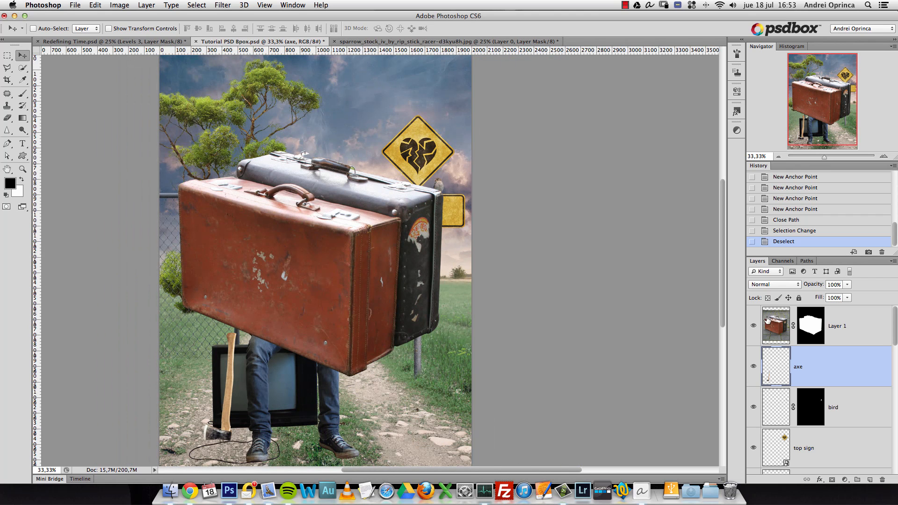
# Step: Rename the masked suitcase layer as suitcases
pyautogui.press('super+t')
pyautogui.press('Escape')
pyautogui.click(845, 328)
pyautogui.doubleClick(846, 328)
pyautogui.write('suitcases')
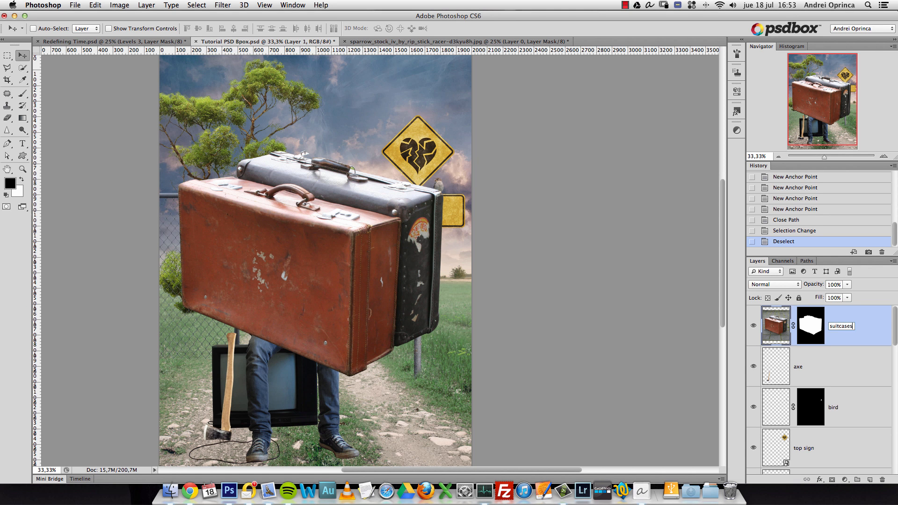
pyautogui.press('Return')
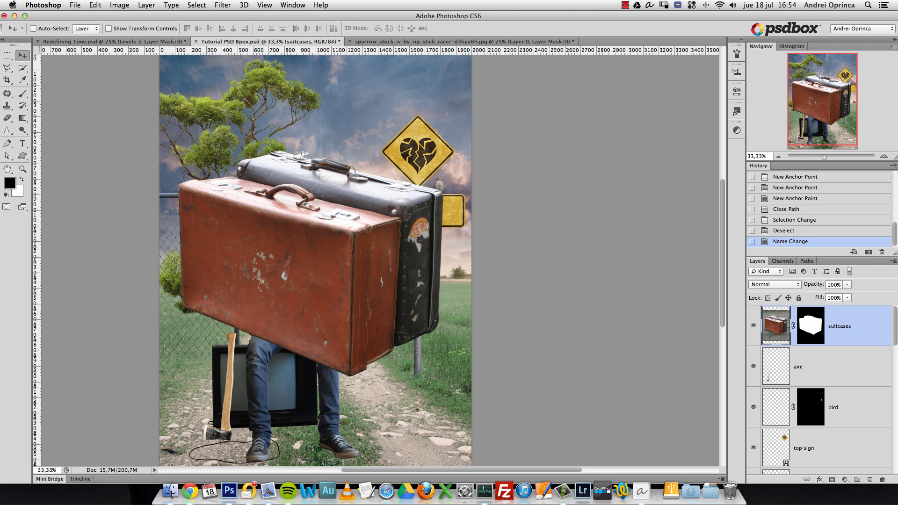
# Step: Move the masked suitcases around the canvas, keeping them over the seated man
pyautogui.press('super+t')
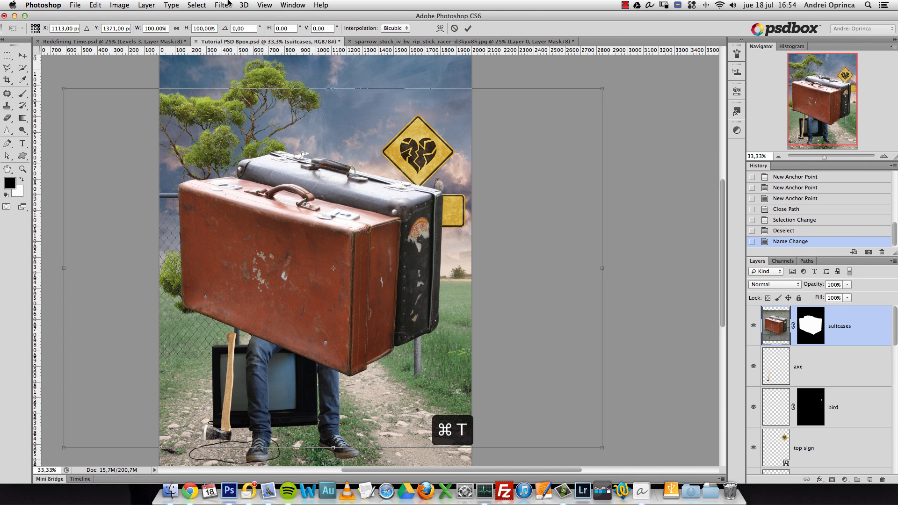
pyautogui.press('Escape')
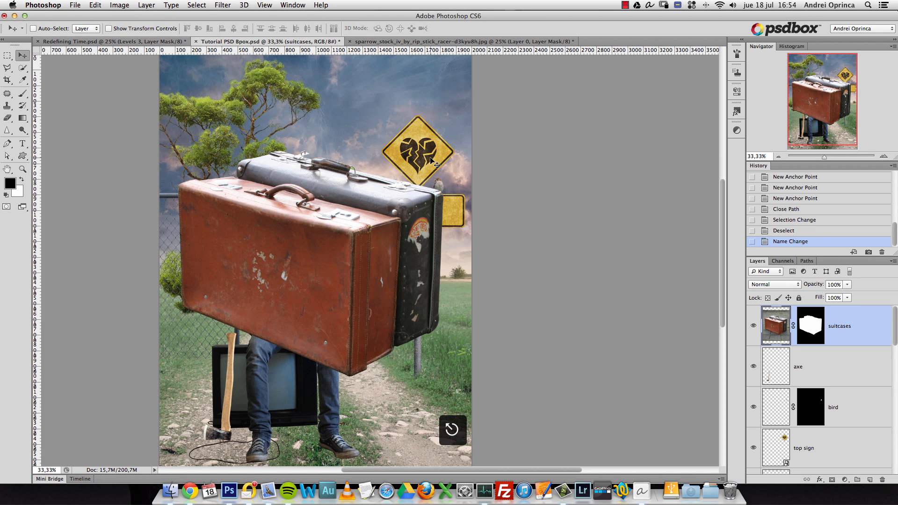
pyautogui.moveTo(359, 211); pyautogui.dragTo(514, 189)
pyautogui.moveTo(331, 195); pyautogui.dragTo(302, 199)
pyautogui.moveTo(456, 204)
pyautogui.mouseDown()
pyautogui.moveTo(384, 204)
pyautogui.moveTo(461, 210)
pyautogui.mouseUp()
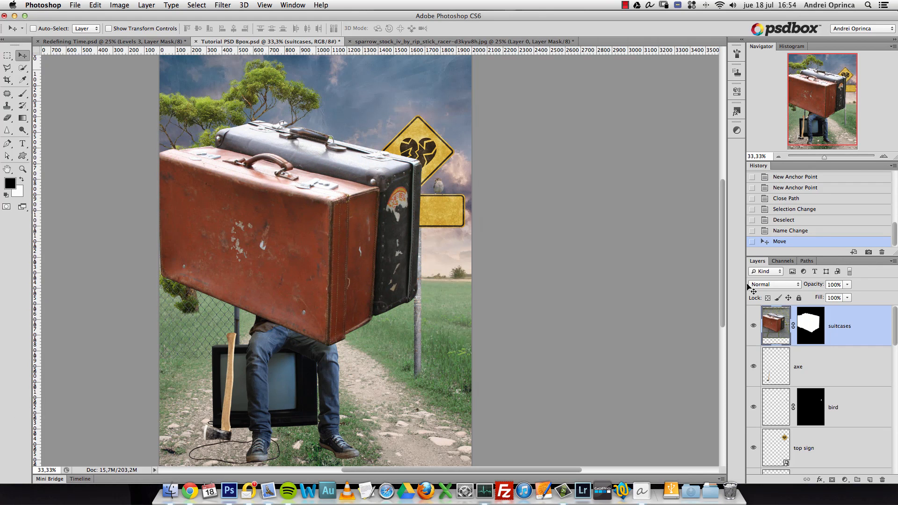
pyautogui.moveTo(330, 240); pyautogui.dragTo(387, 259)
# Step: Apply the suitcases layer's mask permanently to the layer
pyautogui.rightClick(807, 326)
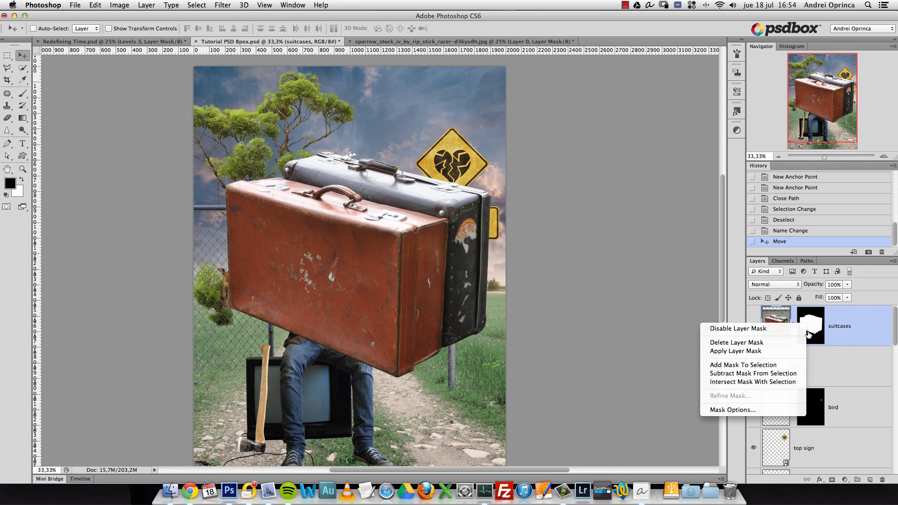
pyautogui.click(859, 325)
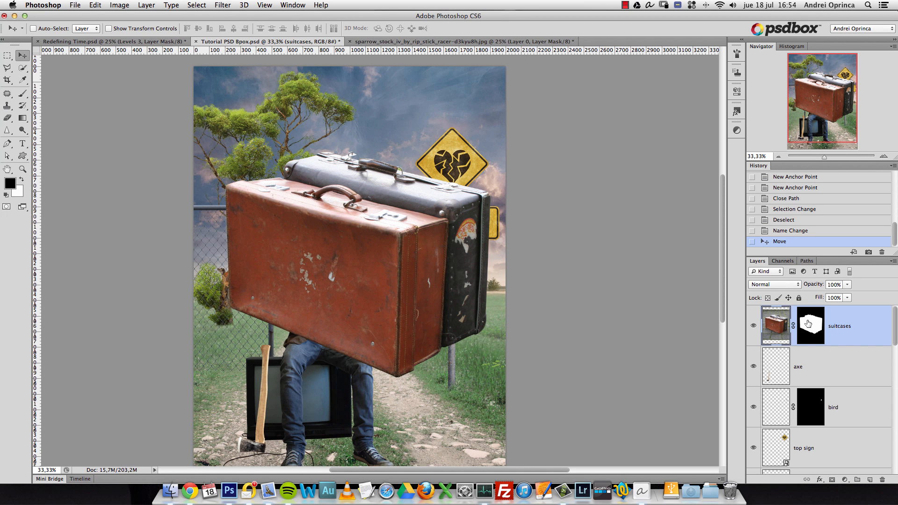
pyautogui.rightClick(806, 322)
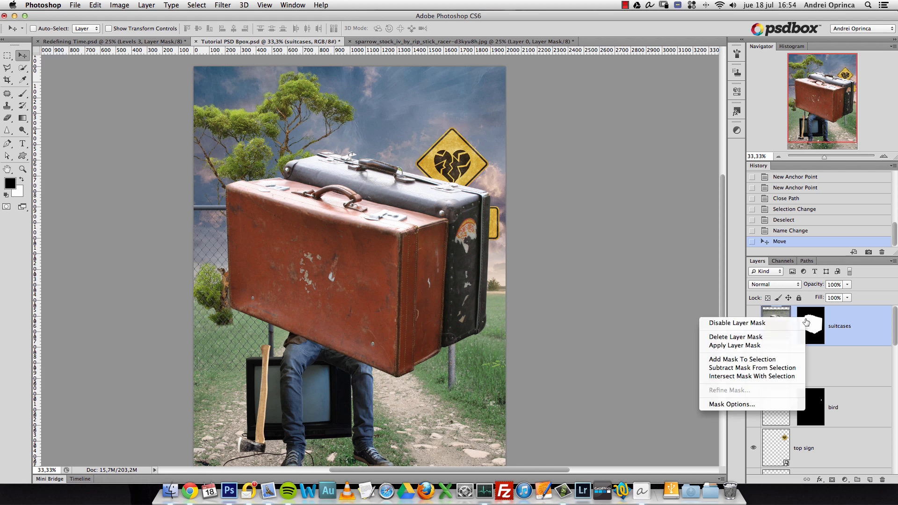
pyautogui.click(750, 346)
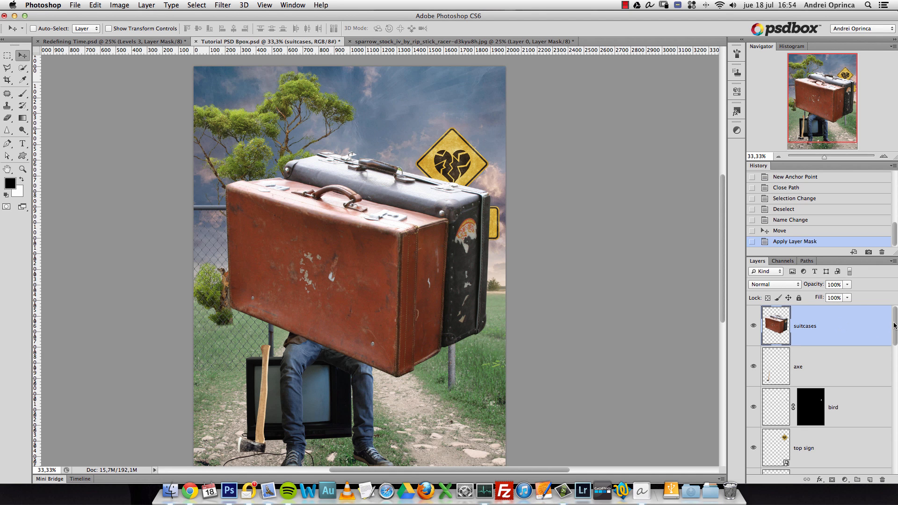
# Step: Scale the suitcases down with Free Transform and place them in the lower-left corner of the scene, beside the man
pyautogui.press('super+t')
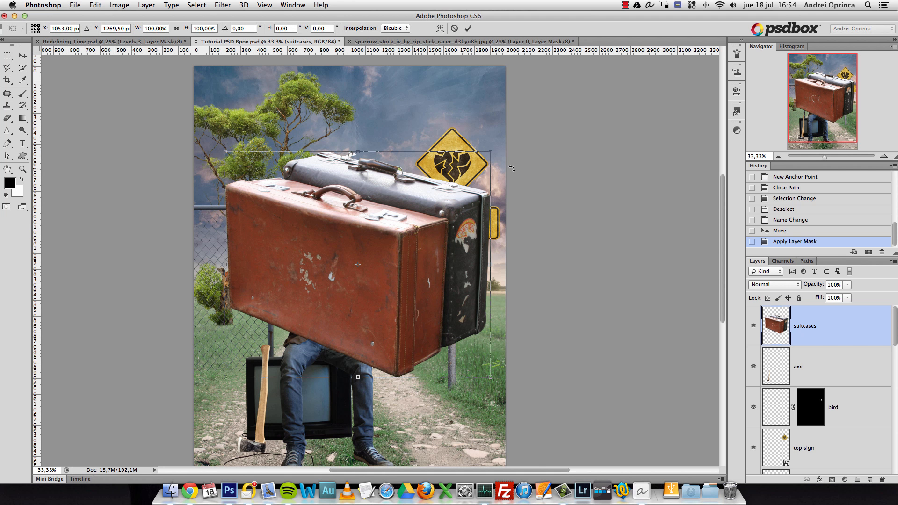
pyautogui.moveTo(491, 150); pyautogui.dragTo(433, 207)
pyautogui.moveTo(385, 258); pyautogui.dragTo(276, 388)
pyautogui.moveTo(306, 345); pyautogui.dragTo(310, 342)
pyautogui.press('Return')
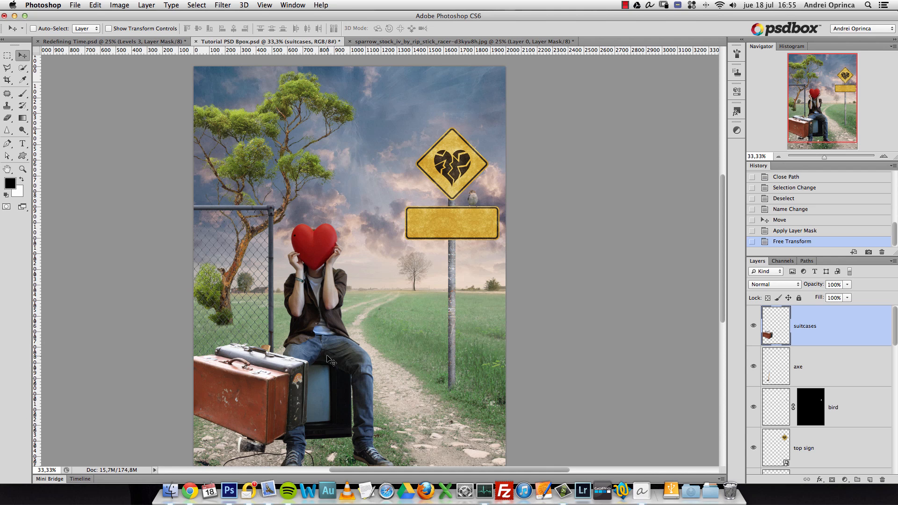
# Step: Flip the suitcases horizontally with Free Transform
pyautogui.press('super+t')
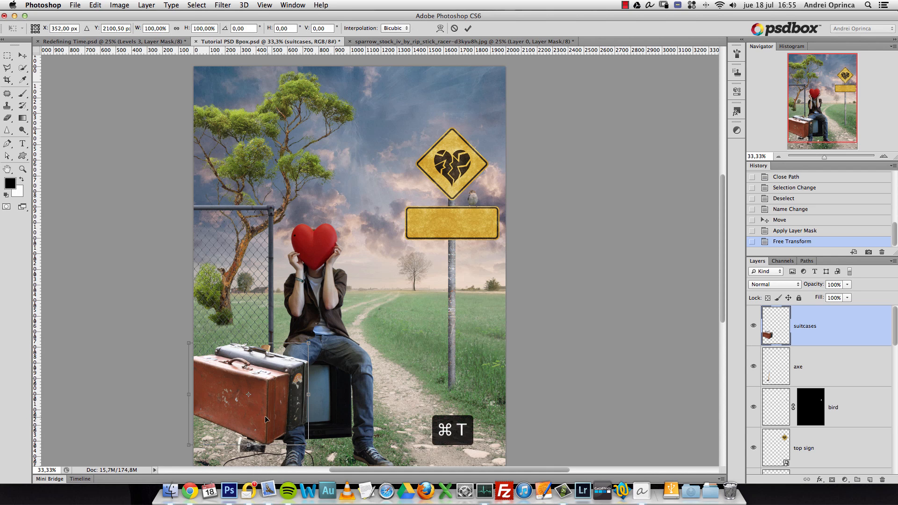
pyautogui.rightClick(266, 427)
pyautogui.click(311, 459)
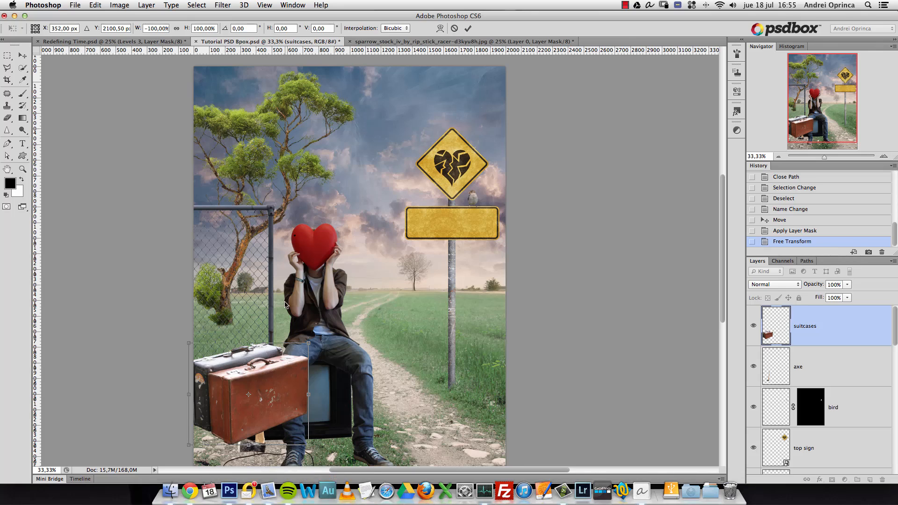
pyautogui.press('Return')
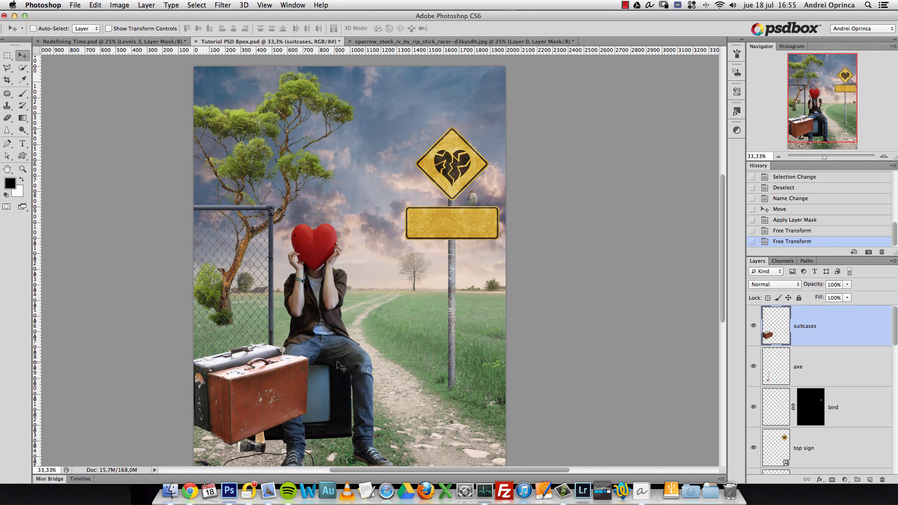
# Step: Place the suitcases layer between the model and fence layers and nudge the suitcases slightly behind the television
pyautogui.press('super+1')
pyautogui.moveTo(296, 377); pyautogui.dragTo(387, 235)
pyautogui.moveTo(830, 330); pyautogui.dragTo(805, 374)
pyautogui.moveTo(359, 237); pyautogui.dragTo(357, 234)
# Step: Convert the suitcases layer to a Smart Object
pyautogui.hotkey('ctrl', 't')
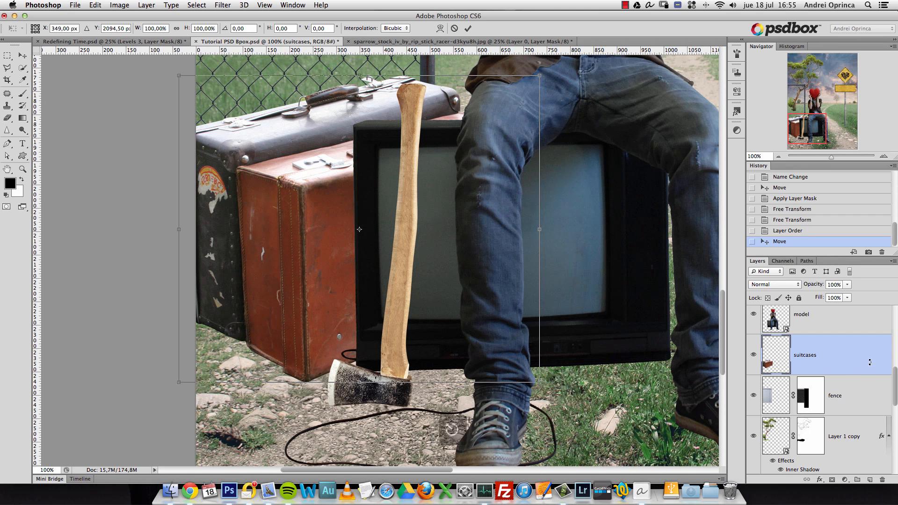
pyautogui.press('Escape')
pyautogui.rightClick(846, 355)
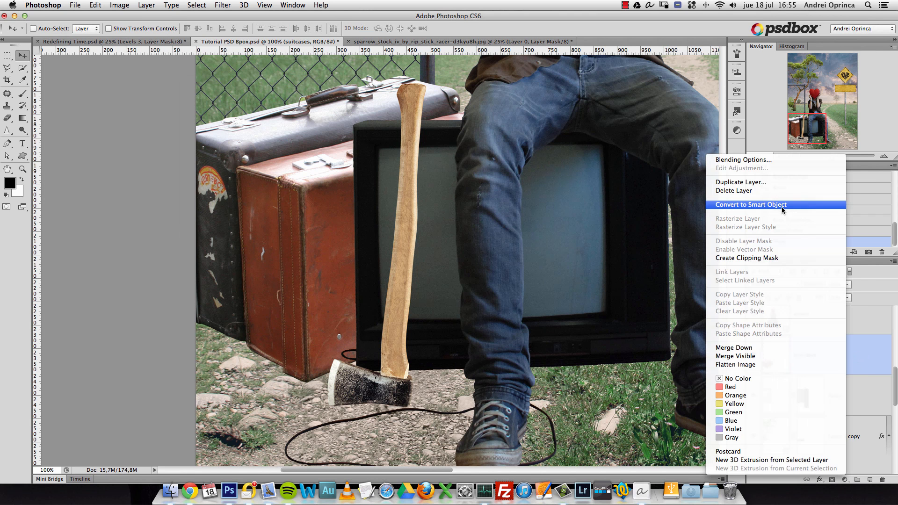
pyautogui.click(782, 204)
# Step: Scale the suitcases to about 60.6% and place them on the ground at the canvas edge, tucked behind the television
pyautogui.hotkey('ctrl', 't')
pyautogui.moveTo(536, 83); pyautogui.dragTo(374, 137)
pyautogui.moveTo(361, 259); pyautogui.dragTo(345, 243)
pyautogui.moveTo(392, 167); pyautogui.dragTo(378, 178)
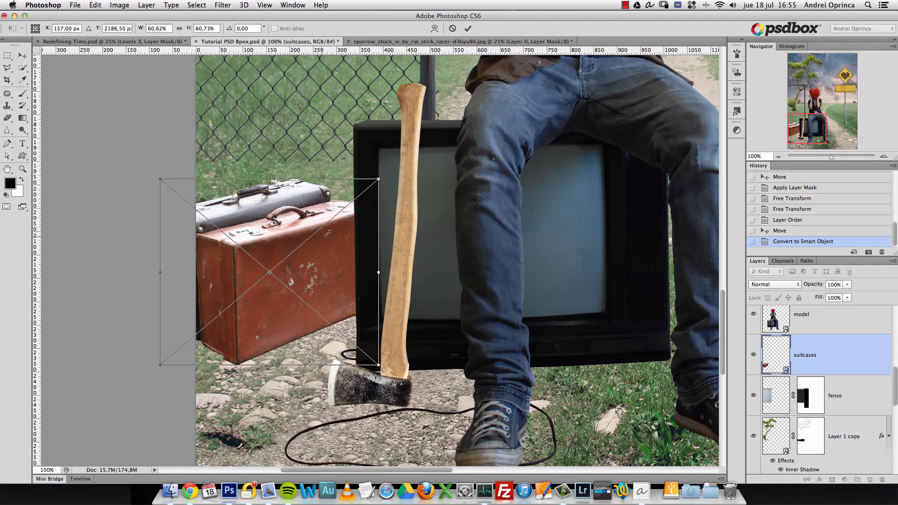
pyautogui.press('Return')
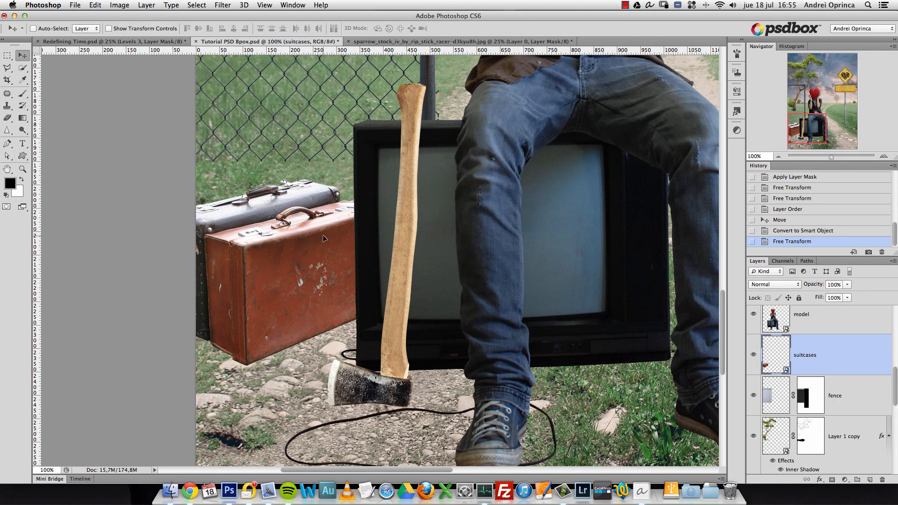
pyautogui.press('super+1')
pyautogui.keyDown('alt'); pyautogui.click(331, 237); pyautogui.keyUp('alt')
pyautogui.keyDown('alt'); pyautogui.click(330, 238); pyautogui.keyUp('alt')
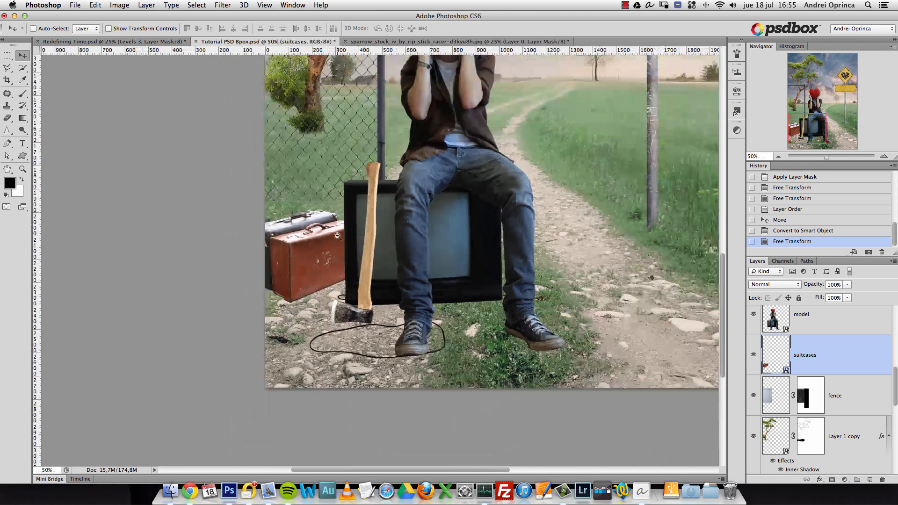
# Step: Compare the composite with the finished Redefining Time.psd, close the sparrow stock photo without saving, and return to the tutorial composite
pyautogui.keyDown('alt'); pyautogui.click(331, 238); pyautogui.keyUp('alt')
pyautogui.keyDown('alt'); pyautogui.click(330, 238); pyautogui.keyUp('alt')
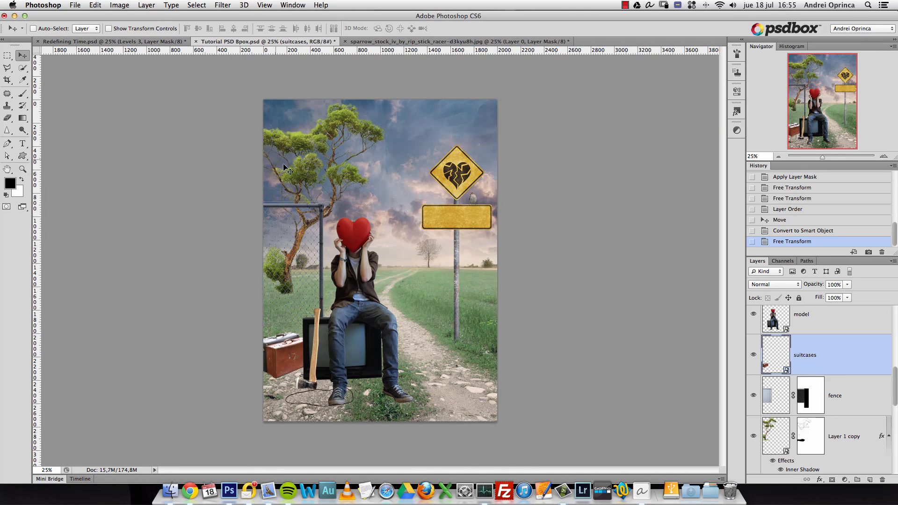
pyautogui.click(134, 42)
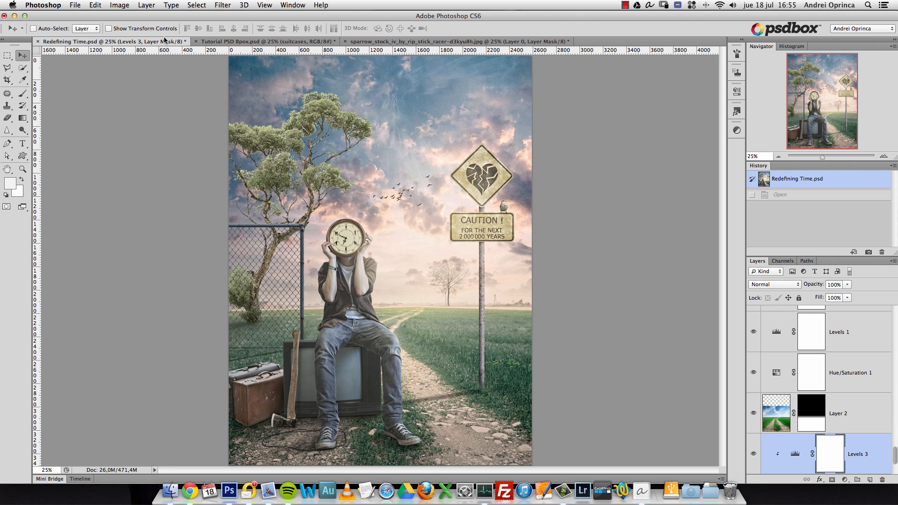
pyautogui.click(347, 43)
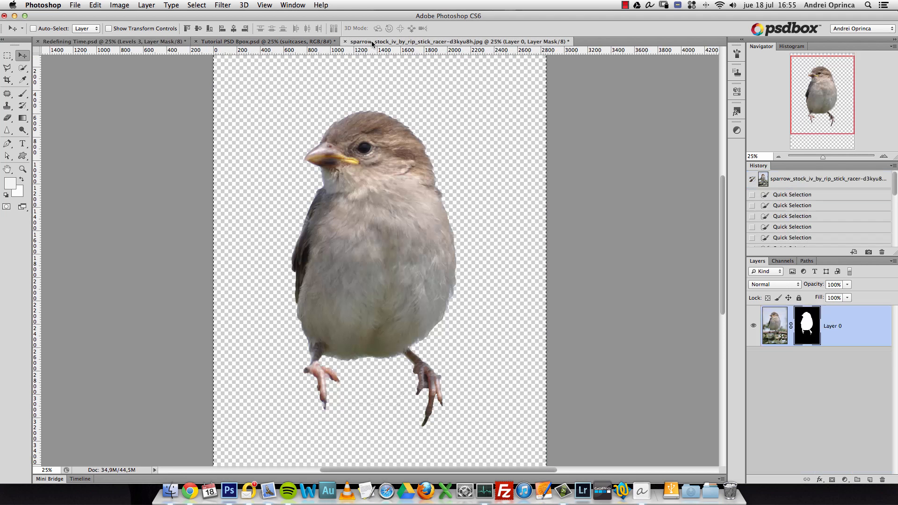
pyautogui.click(345, 42)
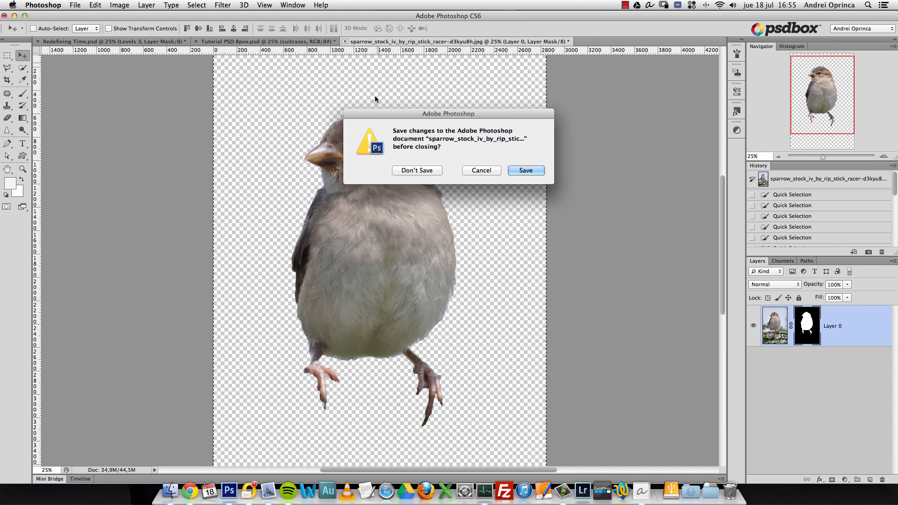
pyautogui.click(436, 171)
pyautogui.click(266, 42)
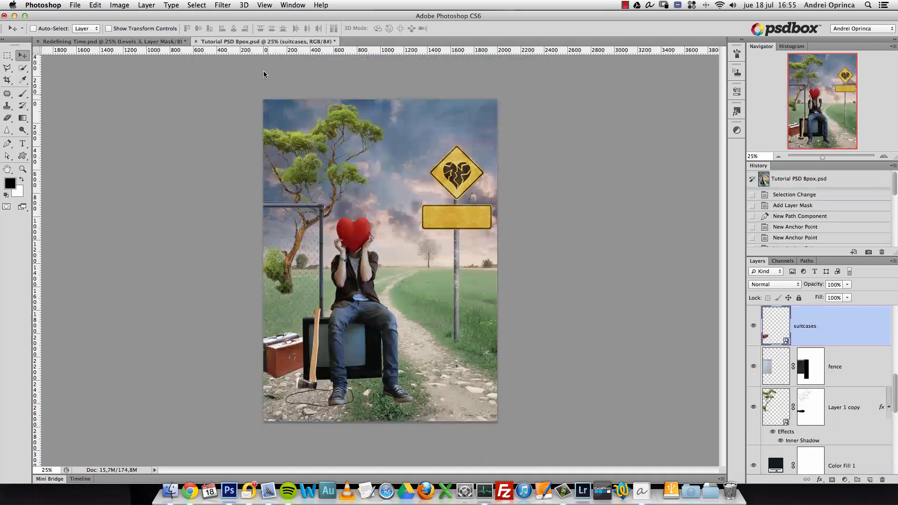
# Step: Enlarge the suitcases to about 66.5% with Free Transform and shift them further behind the television so both cases fit inside the canvas edge
pyautogui.keyDown('super'); pyautogui.click(277, 375); pyautogui.keyUp('super')
pyautogui.keyDown('super'); pyautogui.click(277, 375); pyautogui.keyUp('super')
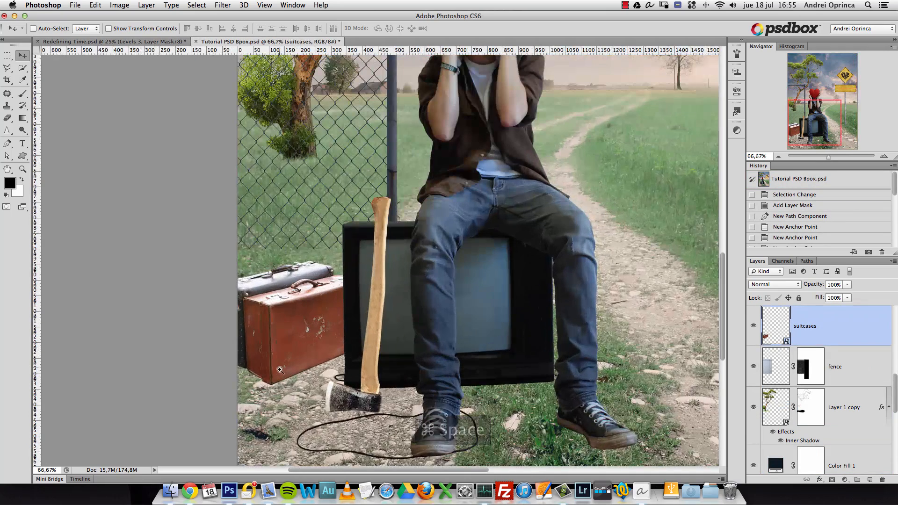
pyautogui.press('super+t')
pyautogui.moveTo(374, 255); pyautogui.dragTo(380, 250)
pyautogui.moveTo(355, 280); pyautogui.dragTo(368, 280)
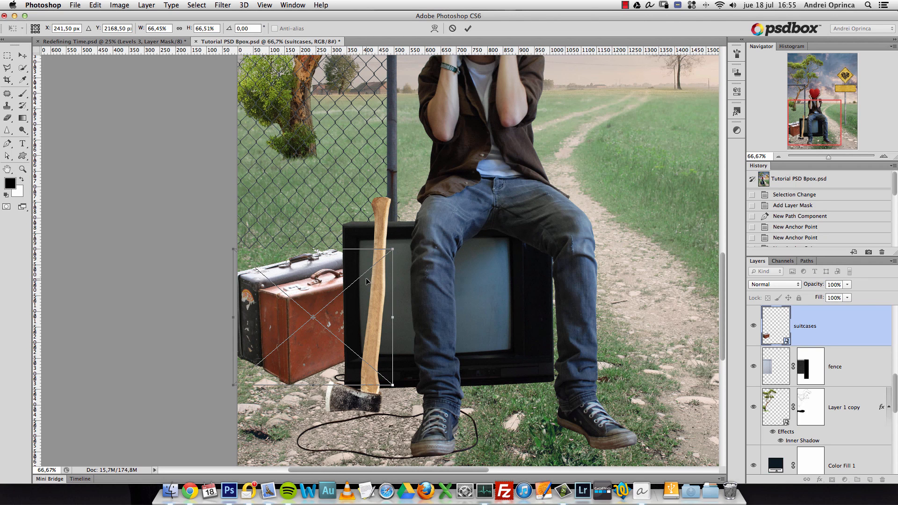
pyautogui.press('Return')
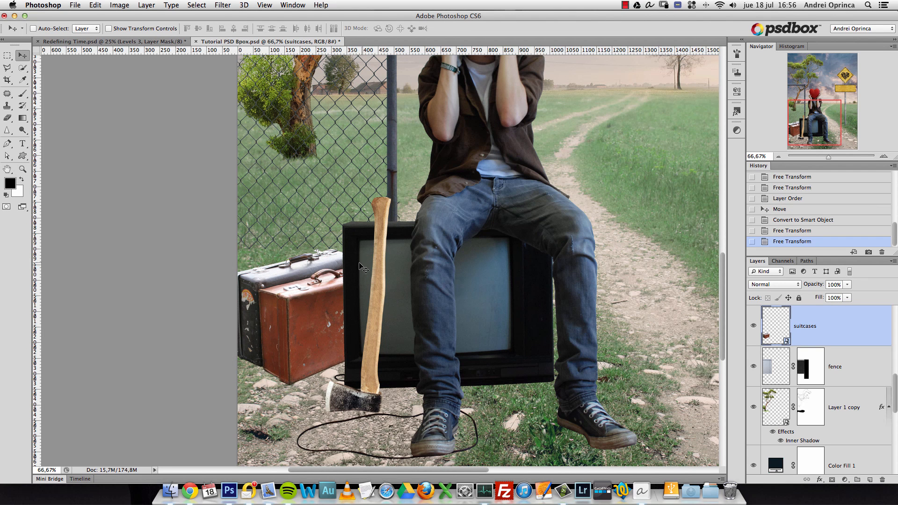
pyautogui.hotkey('alt', 'space')
pyautogui.click(371, 282)
pyautogui.click(372, 282)
pyautogui.press('super+space')
pyautogui.click(368, 279)
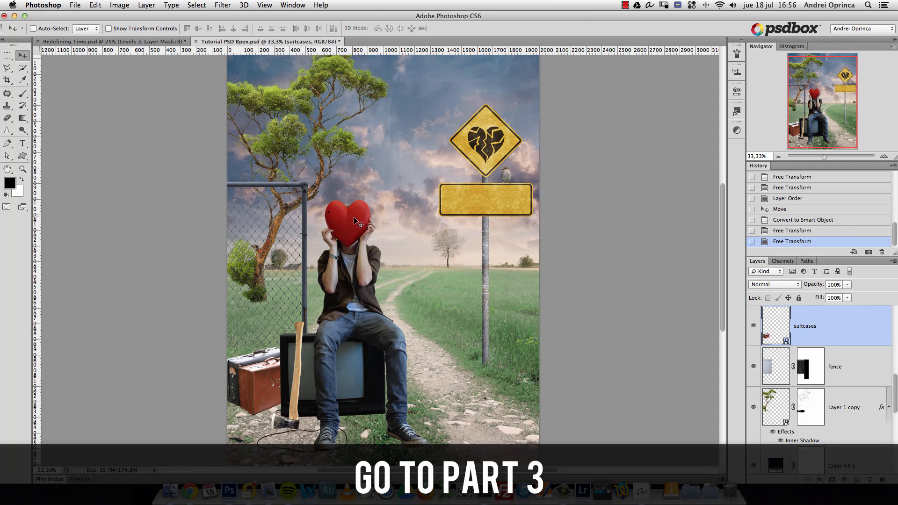